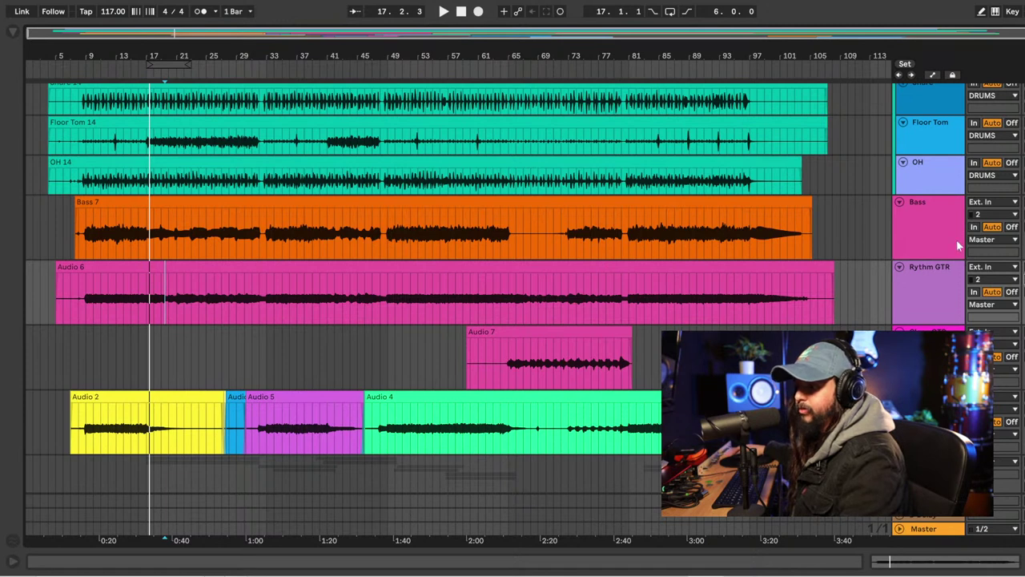
# Look through the tracks down to the end of the arrangement and collapse the 11 Group track.
pyautogui.scroll(-2, 942, 252)
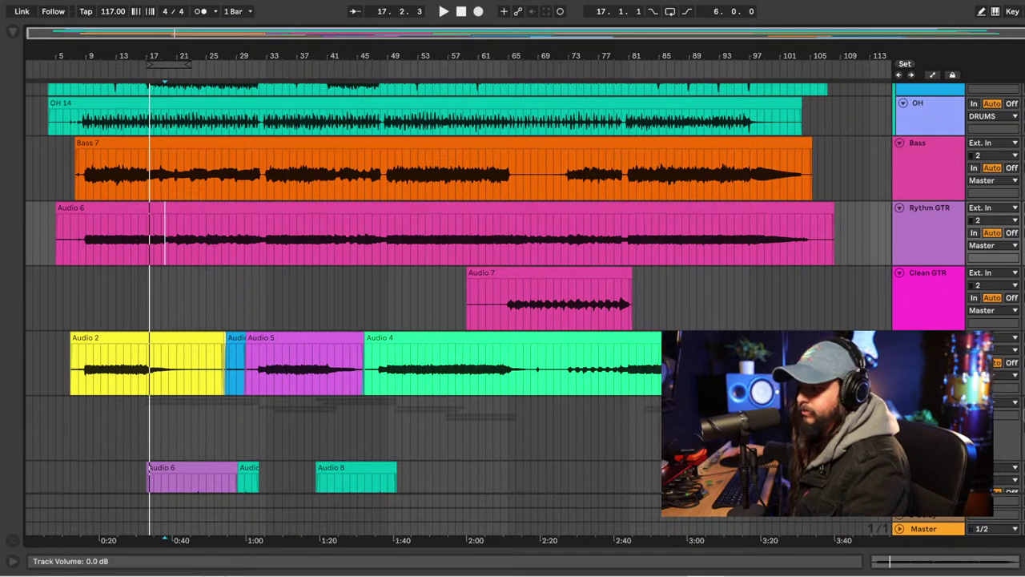
pyautogui.scroll(-3, 525, 289)
pyautogui.scroll(-1, 525, 288)
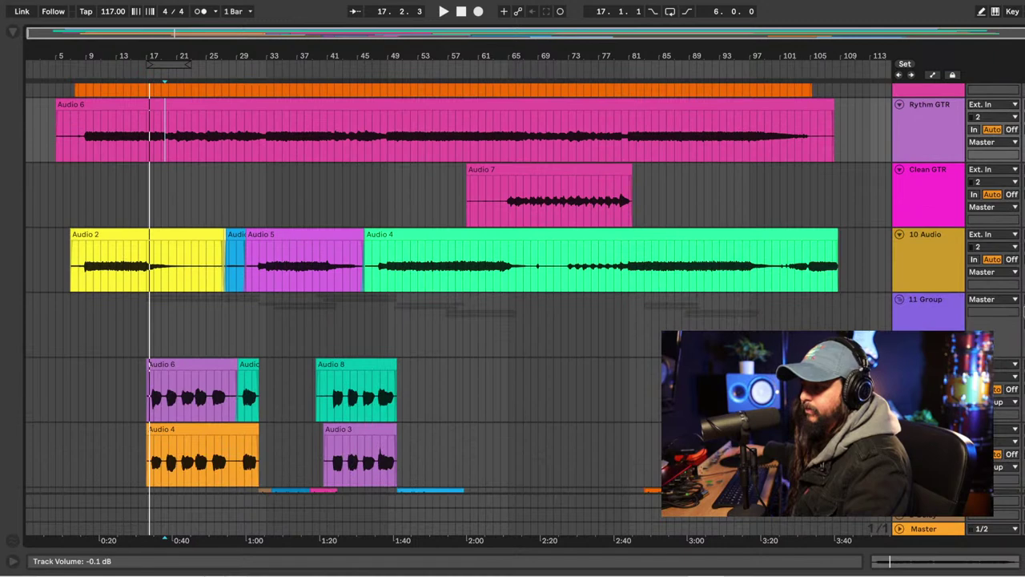
pyautogui.scroll(-2, 1011, 369)
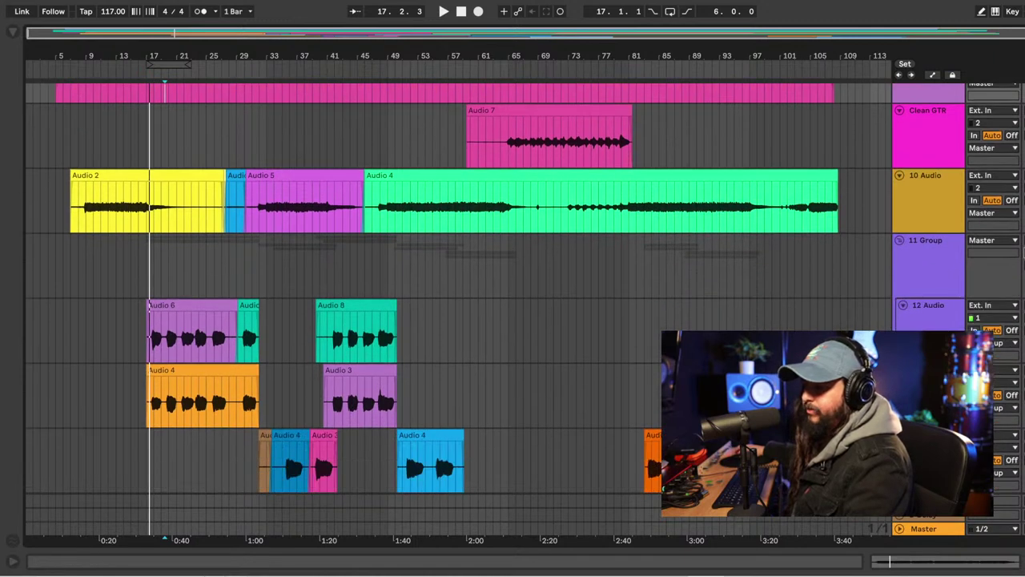
pyautogui.scroll(-6, 1010, 370)
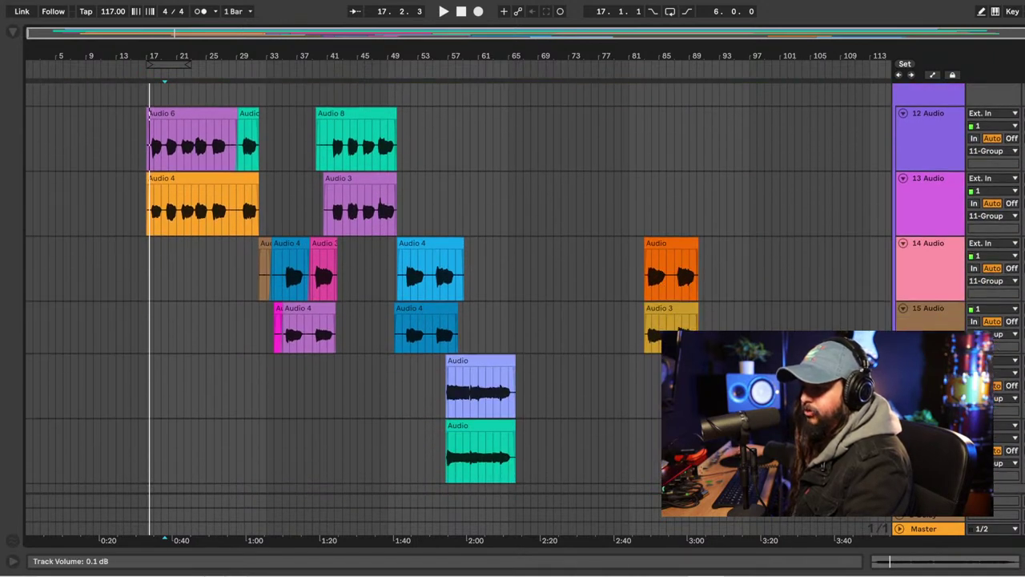
pyautogui.scroll(-1, 526, 288)
pyautogui.scroll(4, 526, 288)
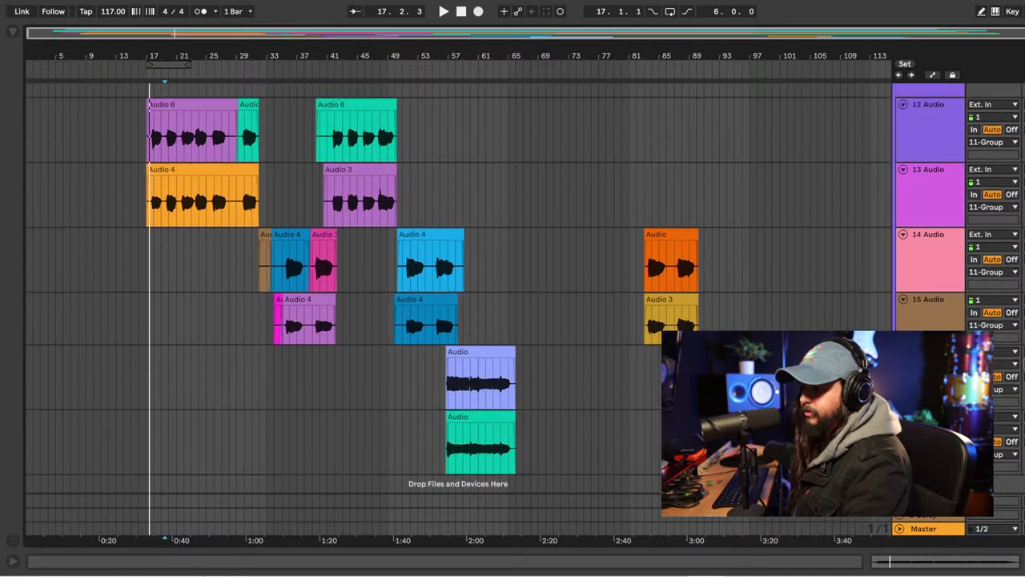
pyautogui.click(898, 160)
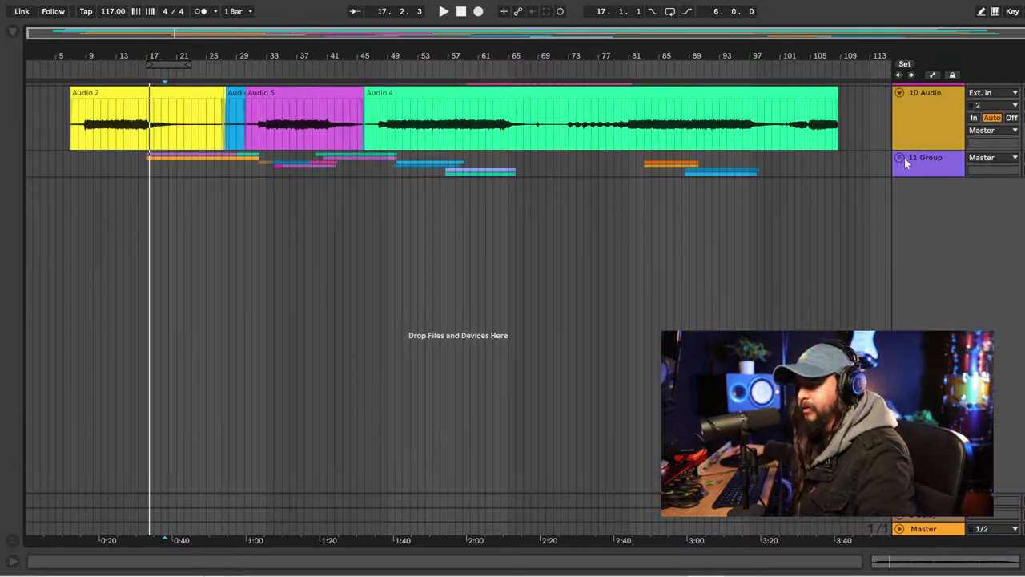
# Fold the Bass, Rythm GTR, Clean GTR and 10 Audio tracks, leaving the DRUMS group's tracks unfolded.
pyautogui.scroll(1, 905, 161)
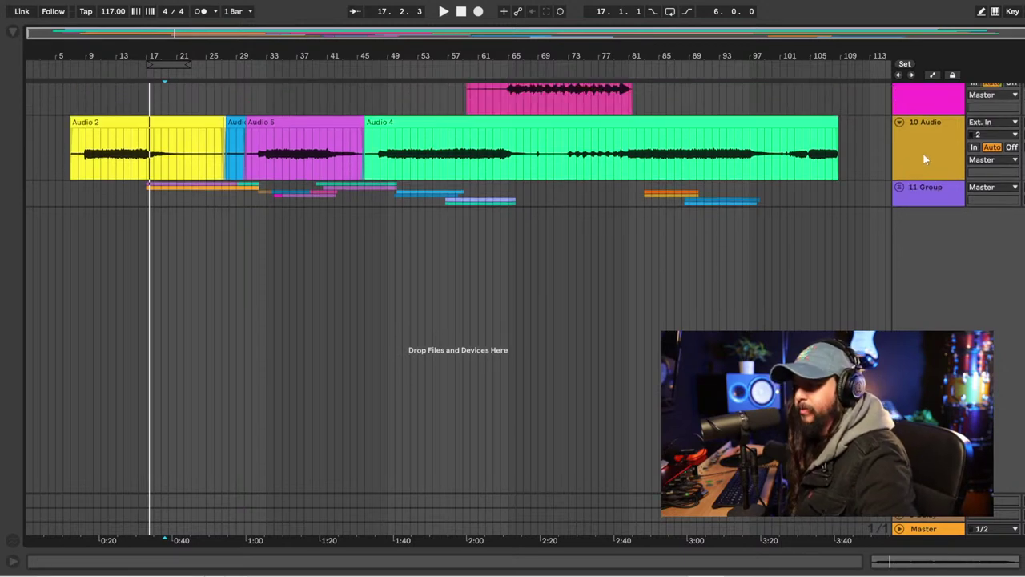
pyautogui.scroll(3, 922, 156)
pyautogui.scroll(10, 949, 192)
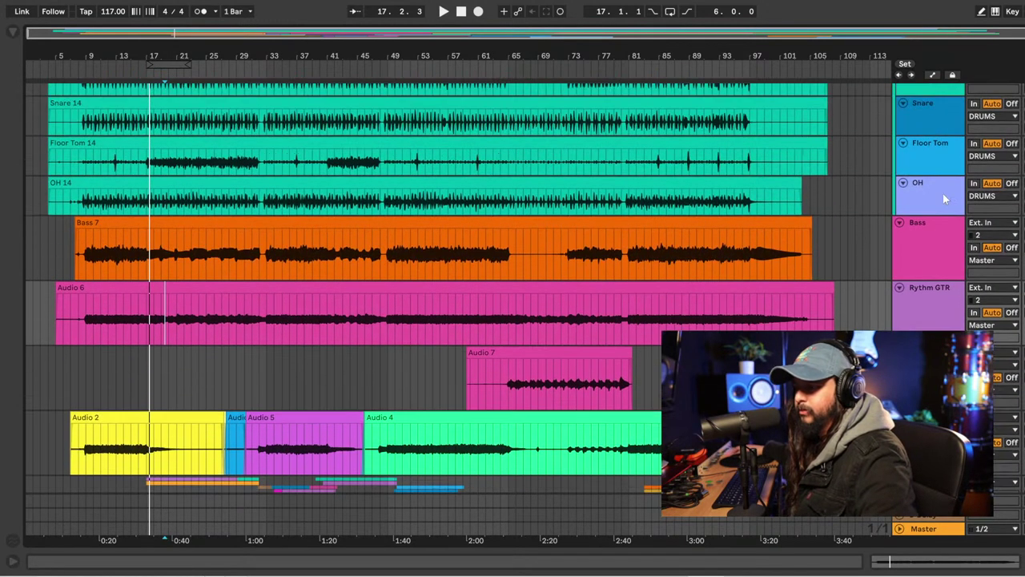
pyautogui.scroll(1, 940, 192)
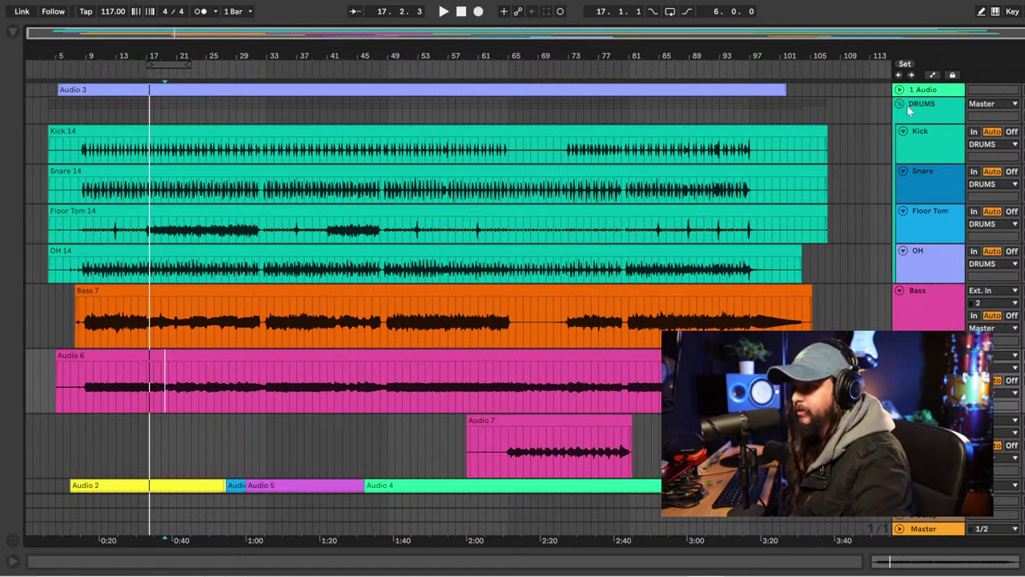
pyautogui.click(931, 117)
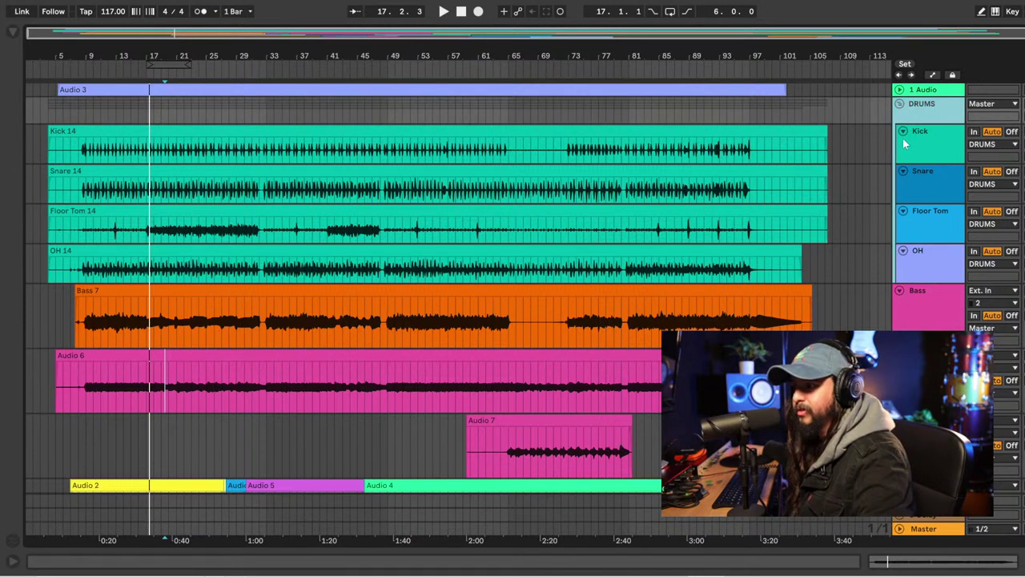
pyautogui.scroll(-2, 921, 309)
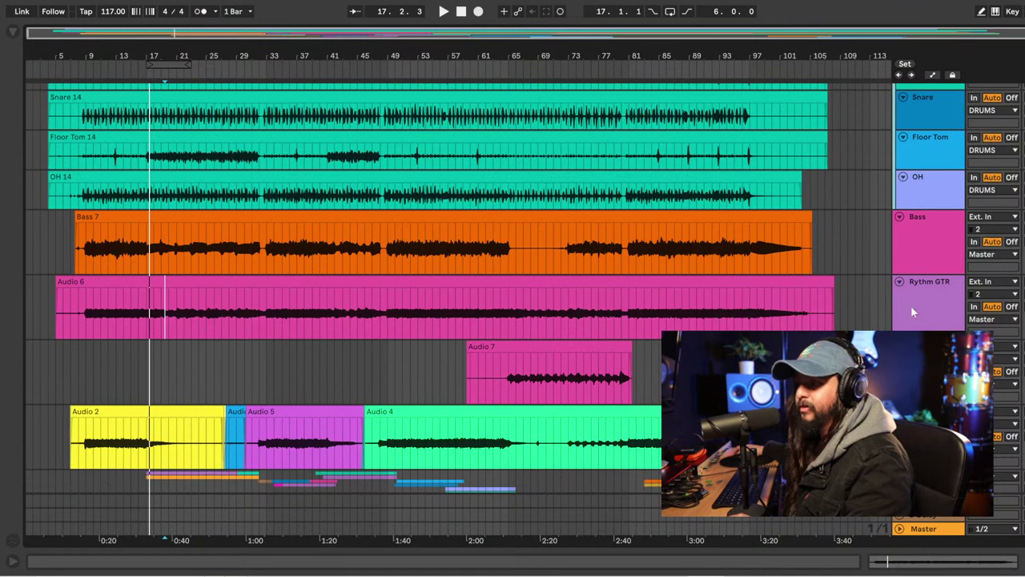
pyautogui.click(899, 218)
pyautogui.click(900, 231)
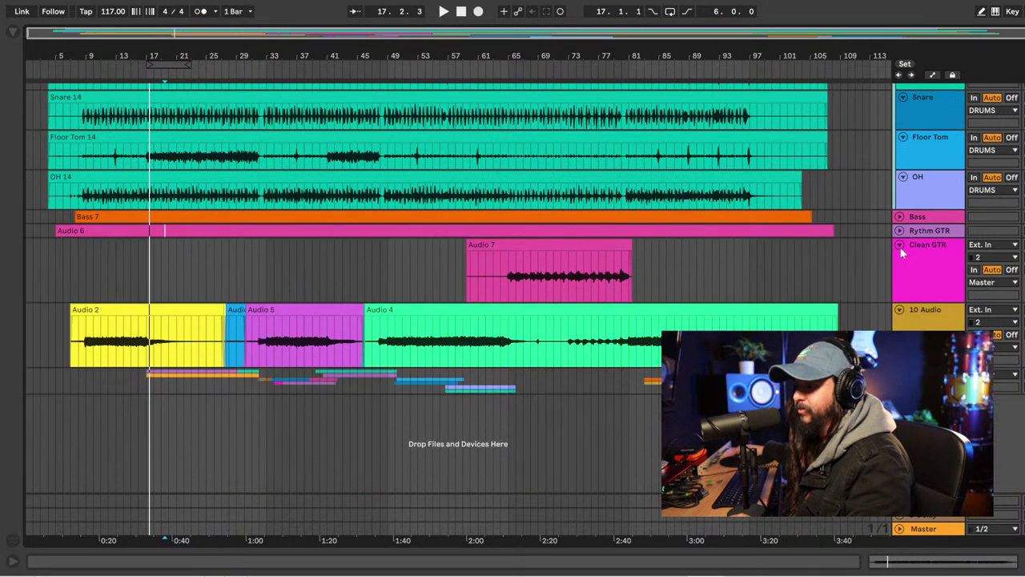
pyautogui.click(900, 246)
pyautogui.scroll(2, 907, 270)
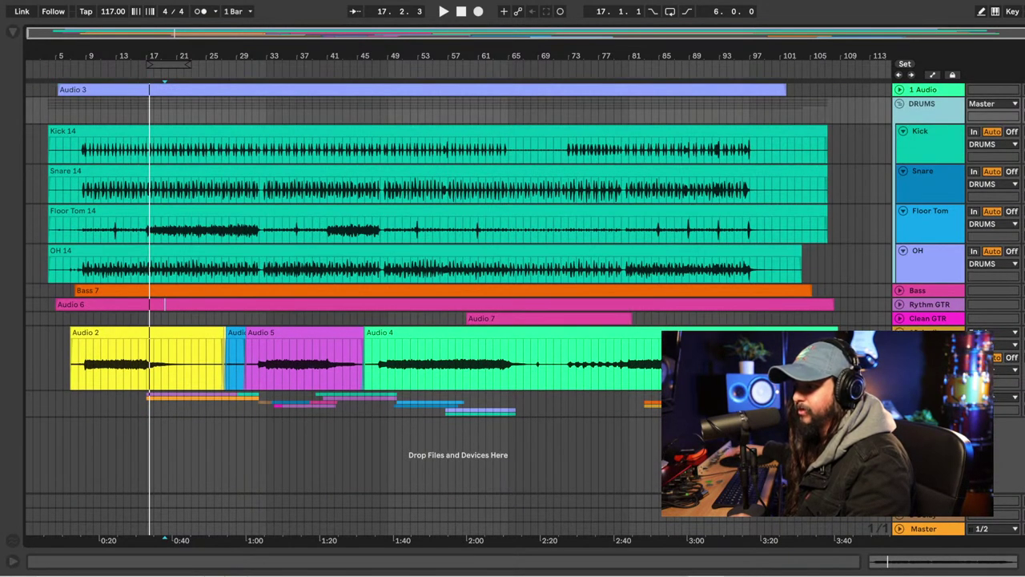
pyautogui.click(899, 331)
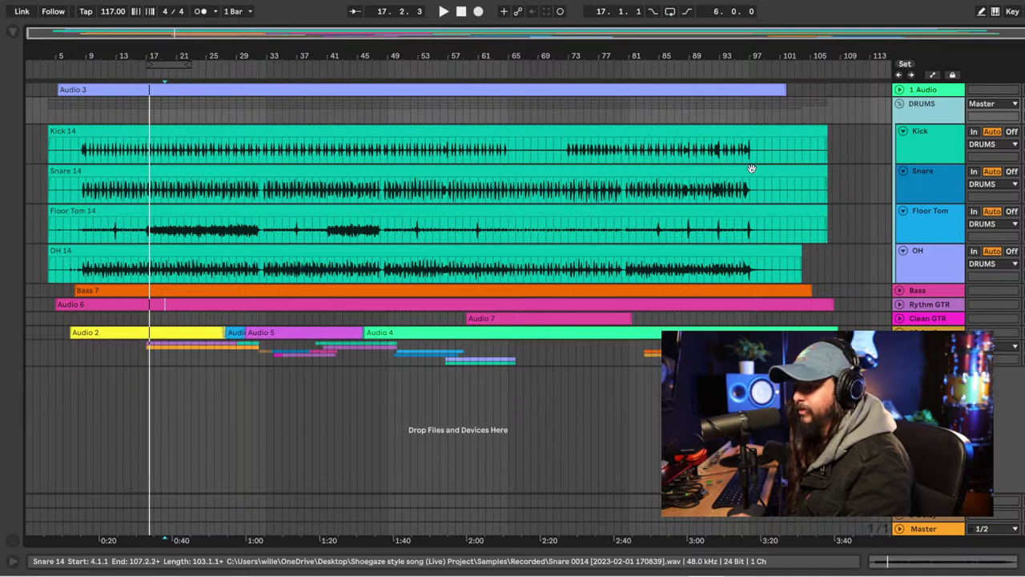
# Place the insert marker at bar 8 on the Kick track and make the OH track taller.
pyautogui.click(78, 157)
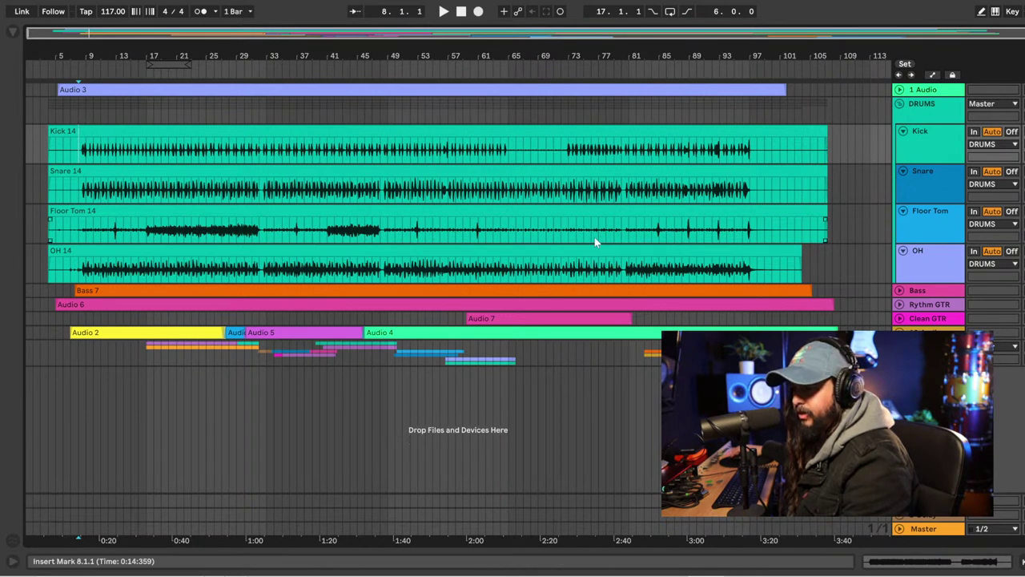
pyautogui.click(924, 258)
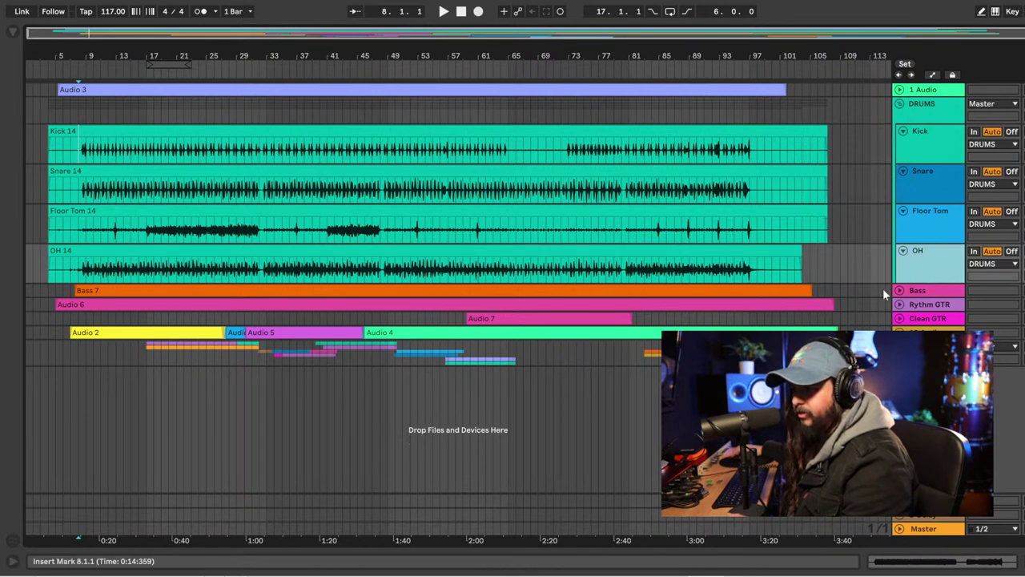
pyautogui.moveTo(912, 288); pyautogui.dragTo(912, 294)
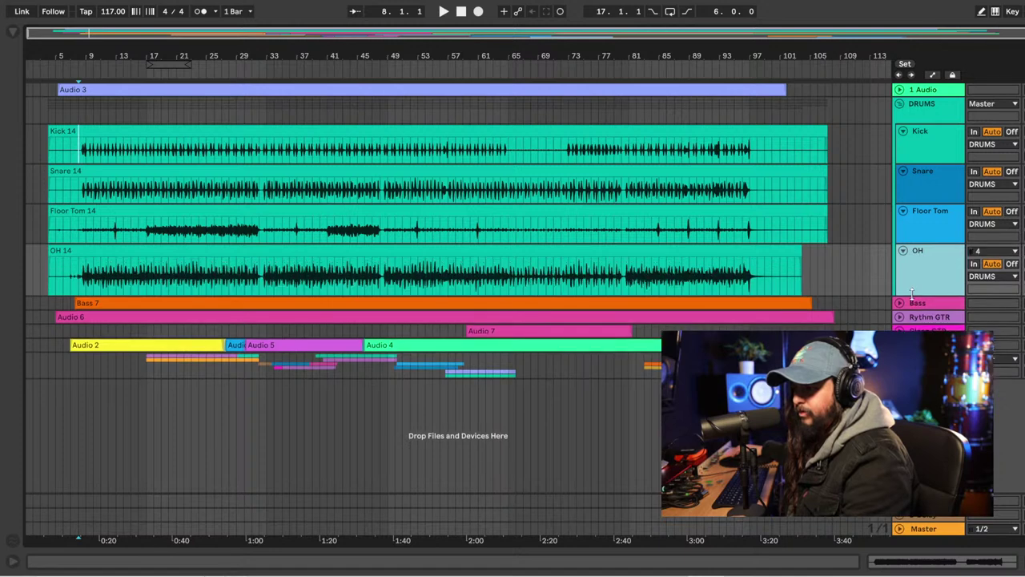
pyautogui.click(923, 149)
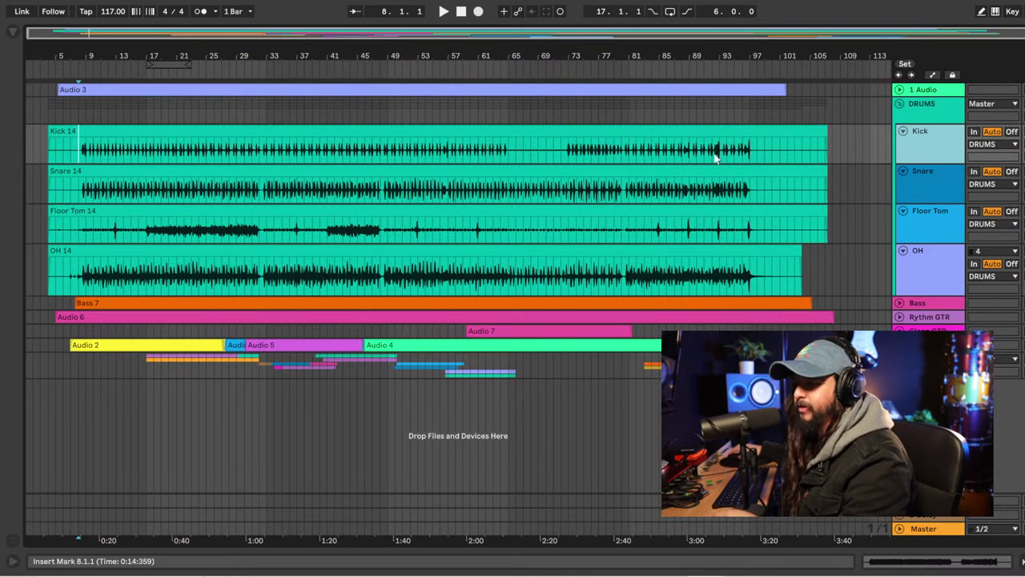
pyautogui.click(927, 270)
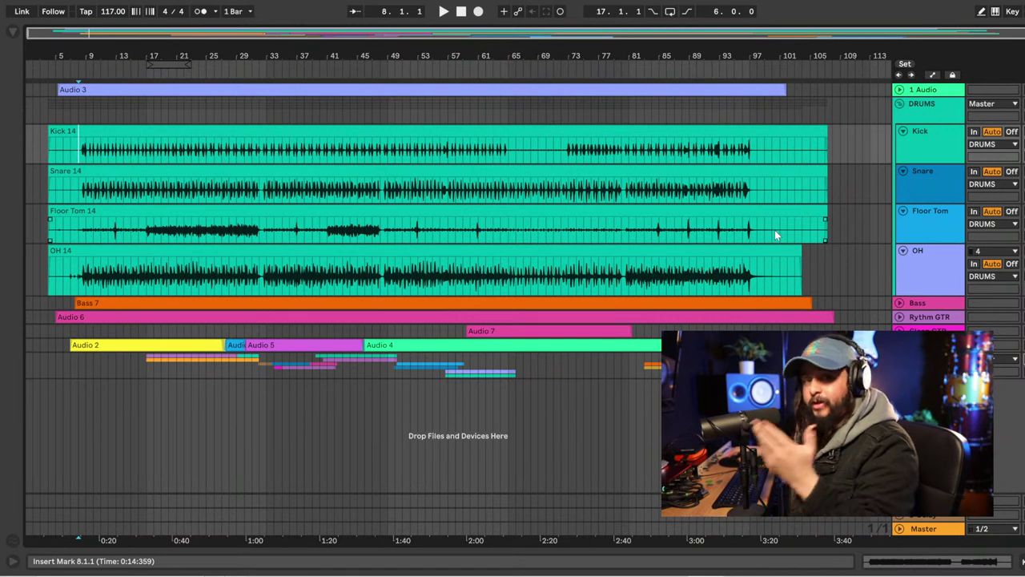
pyautogui.click(928, 118)
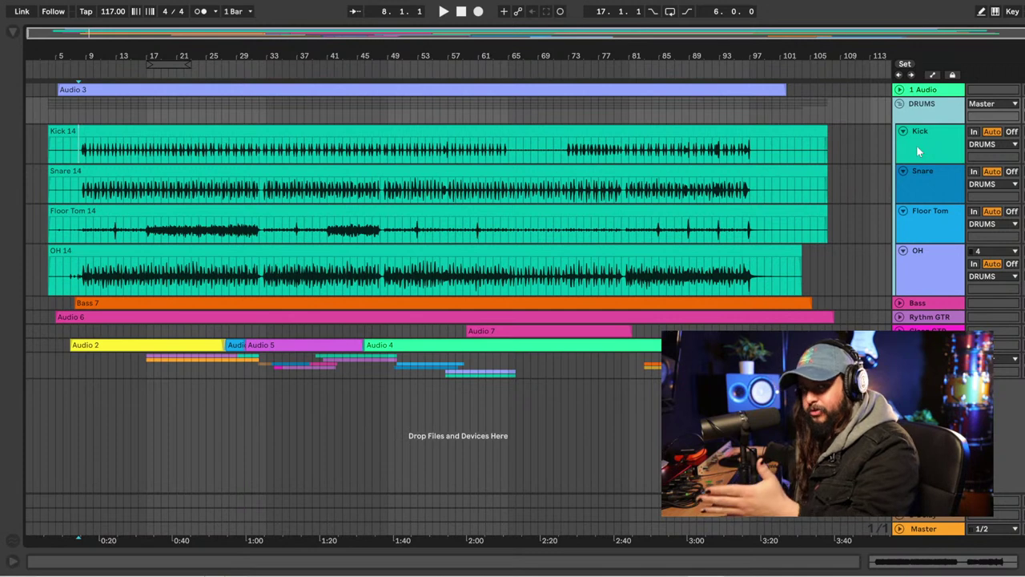
# Enlarge the heights of the Kick, Snare, Floor Tom and OH tracks.
pyautogui.click(916, 145)
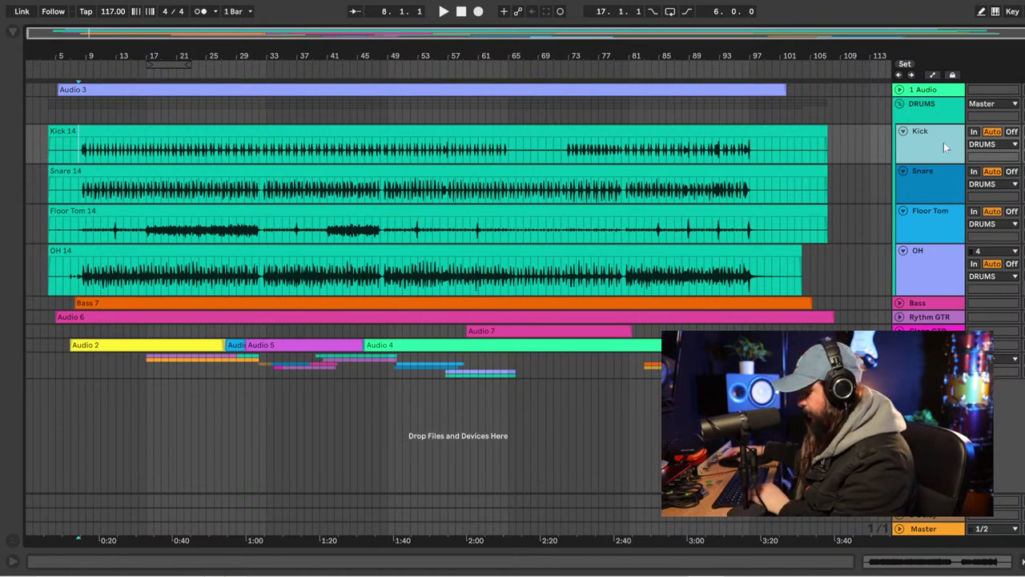
pyautogui.hotkey('alt', '+')
pyautogui.click(924, 208)
pyautogui.hotkey('alt', '+')
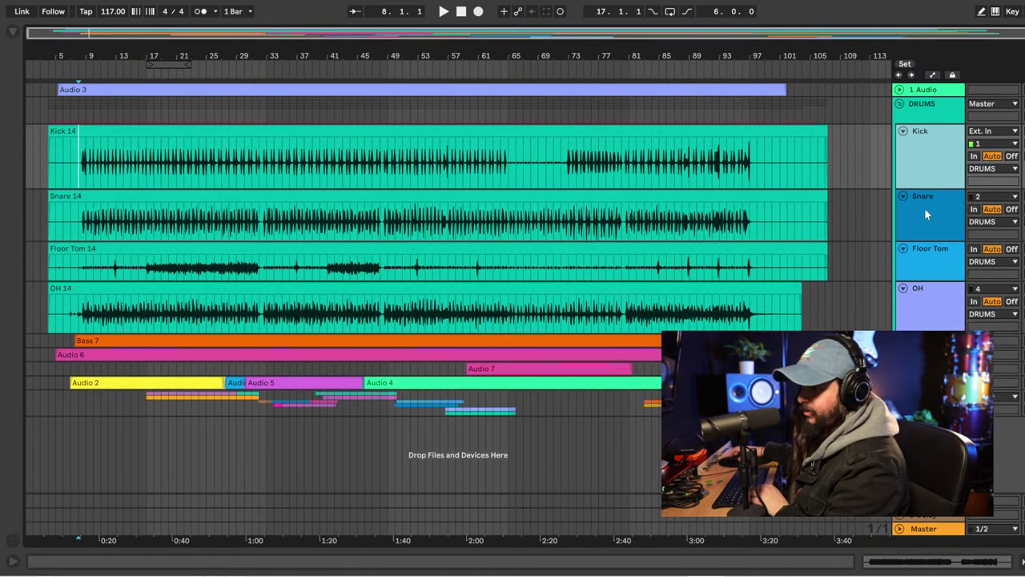
pyautogui.click(939, 272)
pyautogui.hotkey('alt', '+')
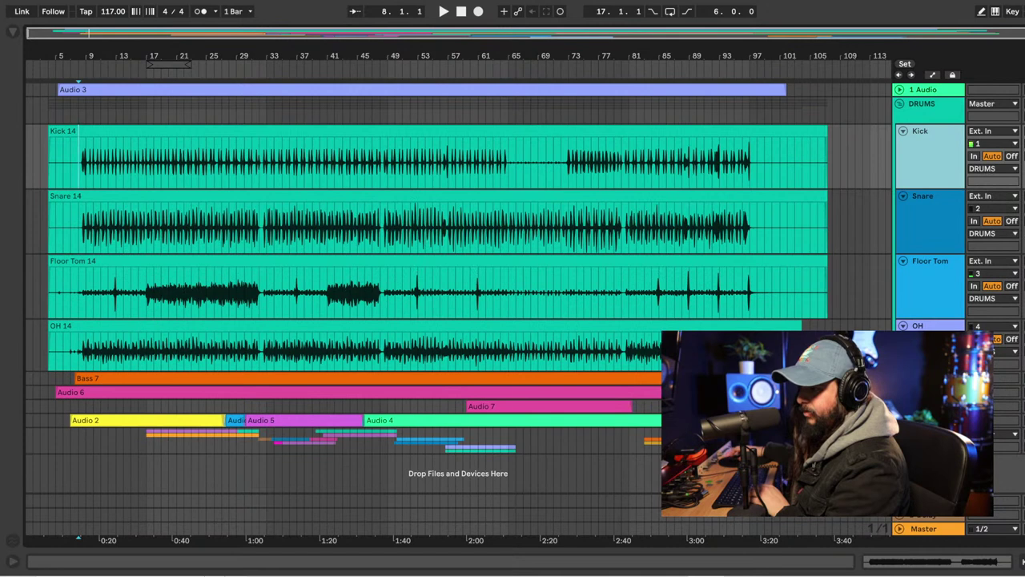
pyautogui.click(932, 281)
pyautogui.hotkey('alt', '+')
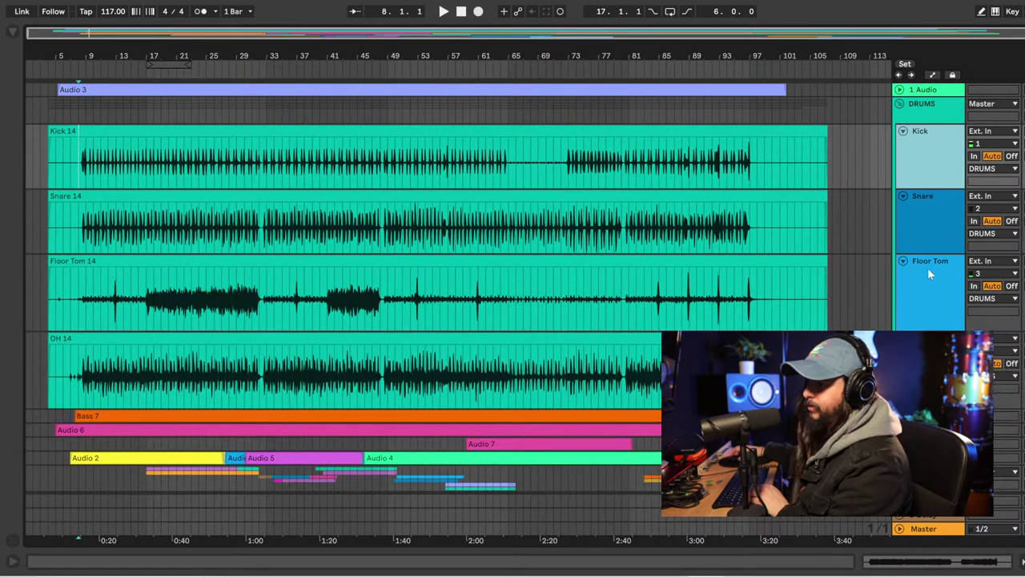
pyautogui.click(937, 226)
pyautogui.hotkey('alt', '+')
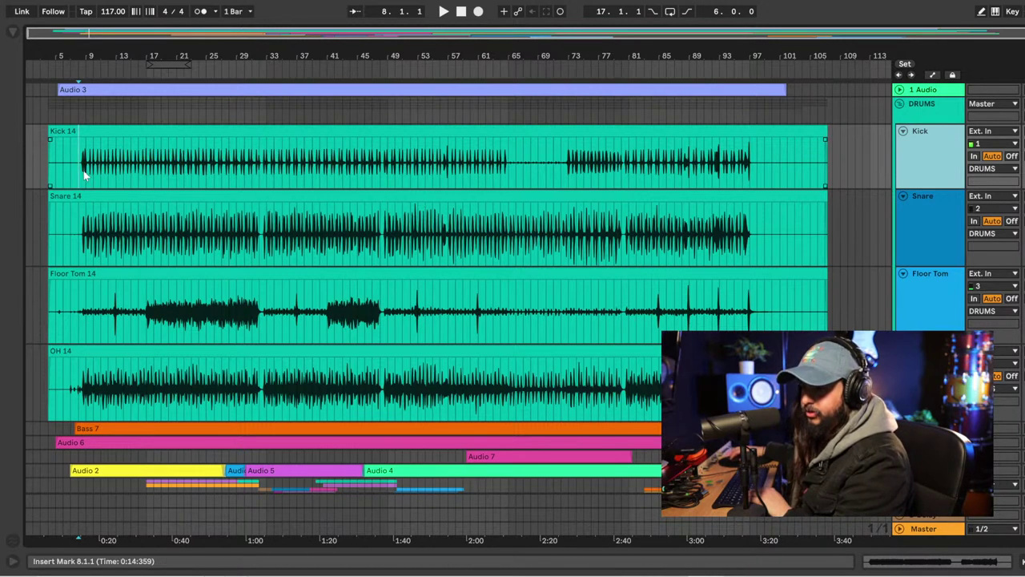
# Play the song, show the Kick track's devices, and move its EQ Eight band 1 to 48.4 Hz with 3.10 dB gain.
pyautogui.press('space')
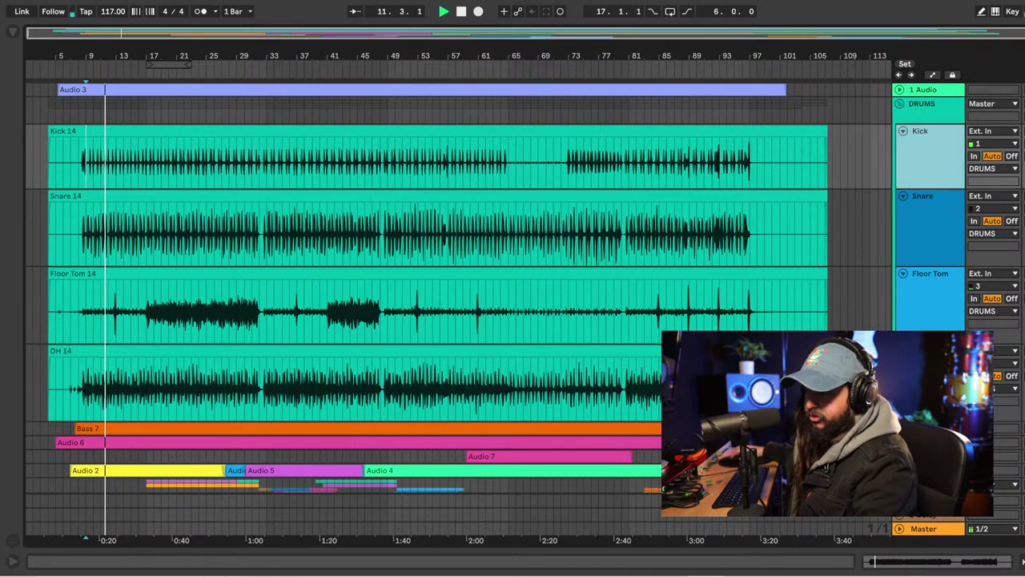
pyautogui.hotkey('shift', 'Tab')
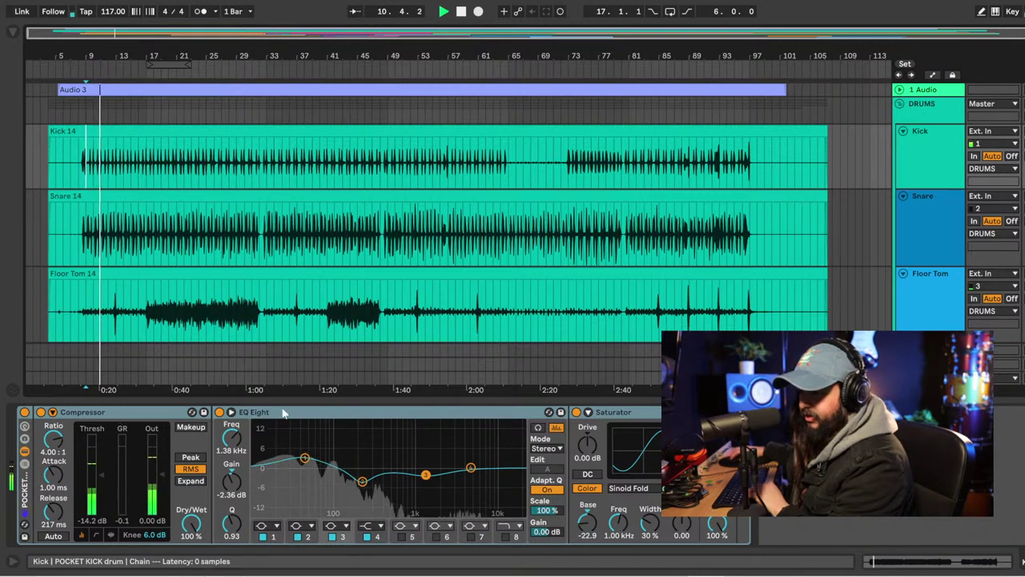
pyautogui.click(304, 458)
pyautogui.press('space')
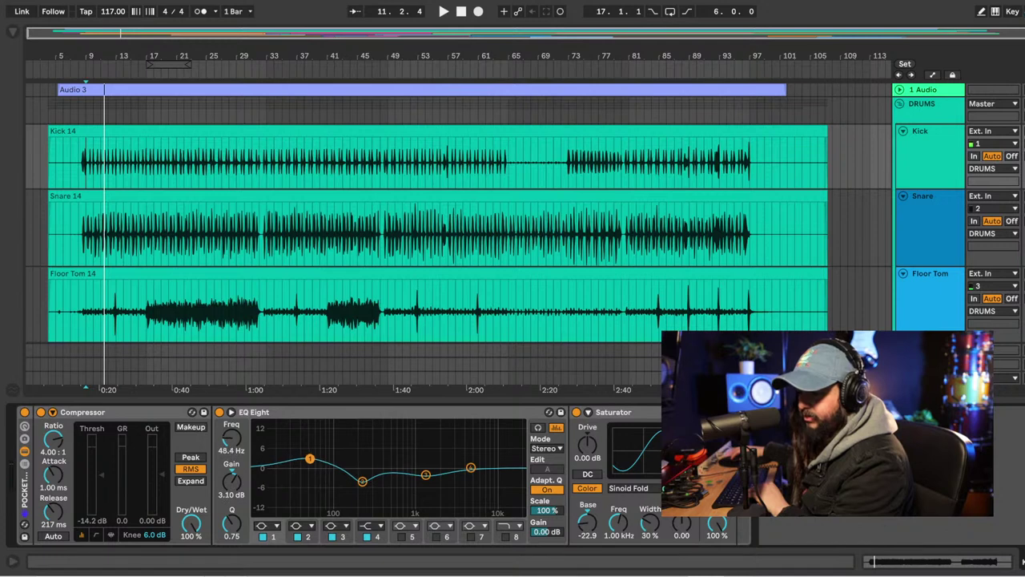
# During playback, change the kick EQ Eight's band 1 to a low-cut filter at 43.5 Hz with a Q of 1.02.
pyautogui.press('space')
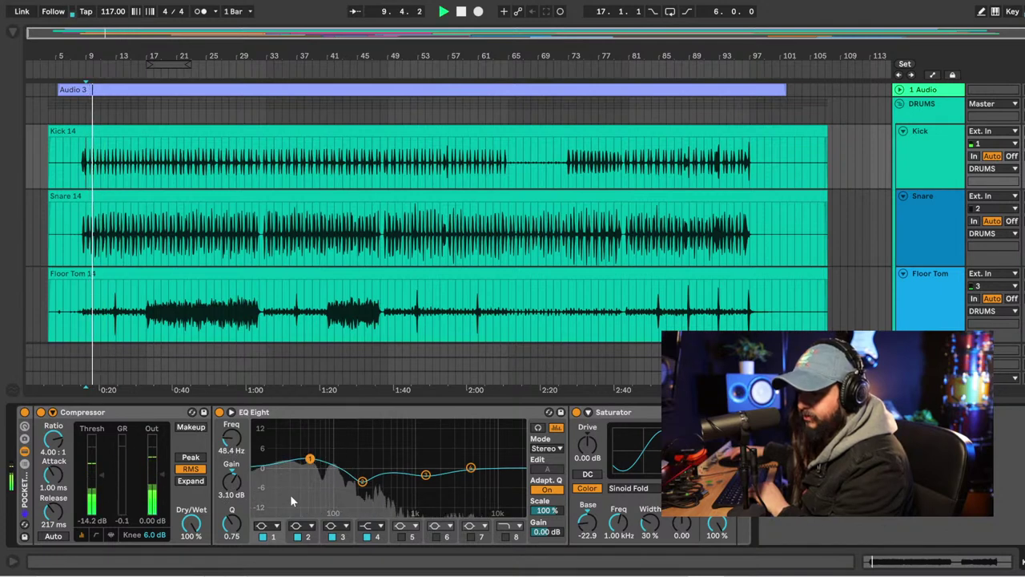
pyautogui.click(266, 526)
pyautogui.click(279, 450)
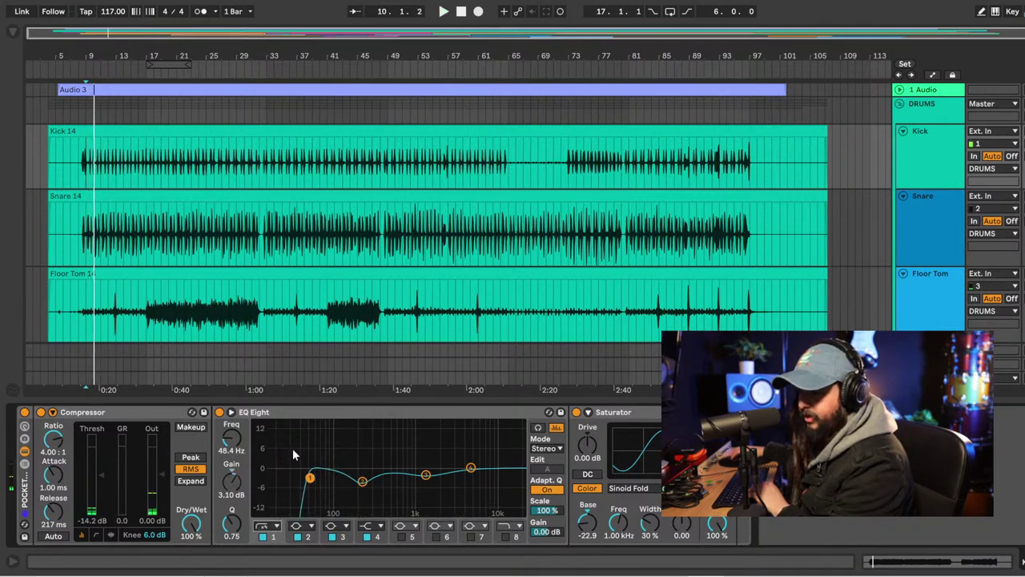
pyautogui.moveTo(311, 481); pyautogui.dragTo(310, 473)
pyautogui.press('space')
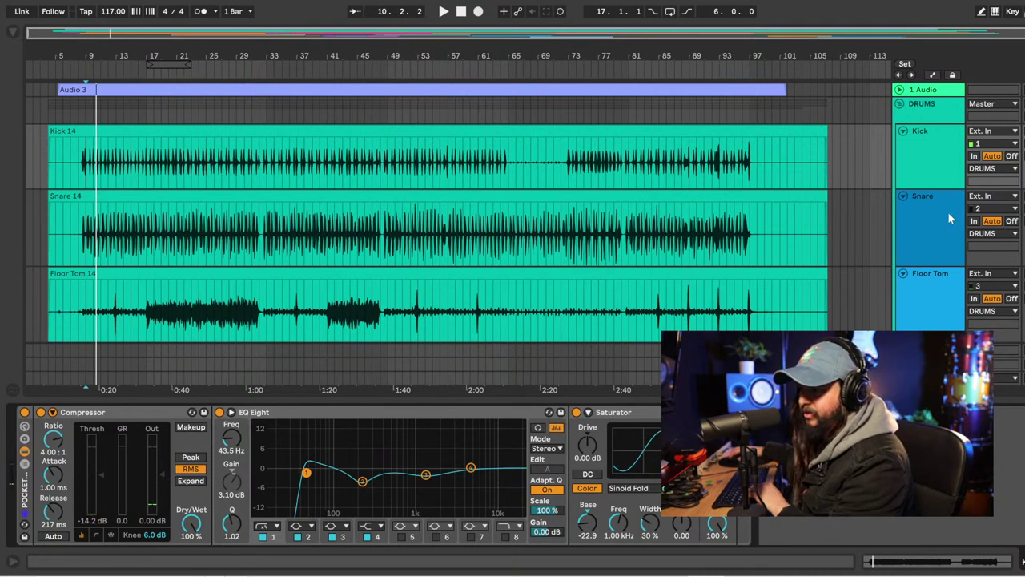
# Select the Snare track and play the song to examine its Compressor, EQ Eight and Saturator settings.
pyautogui.click(921, 221)
pyautogui.press('space')
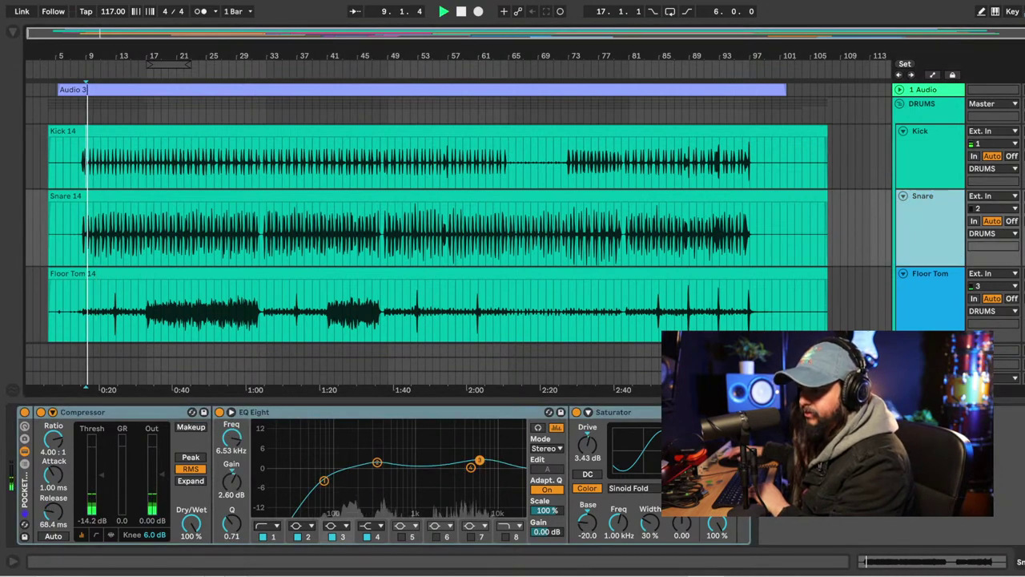
pyautogui.click(961, 249)
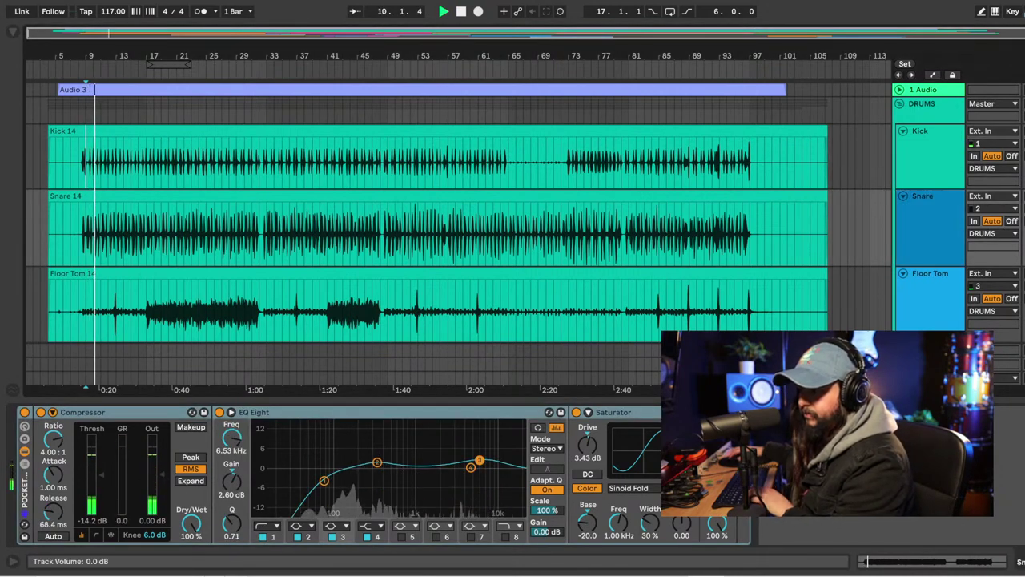
pyautogui.press('space')
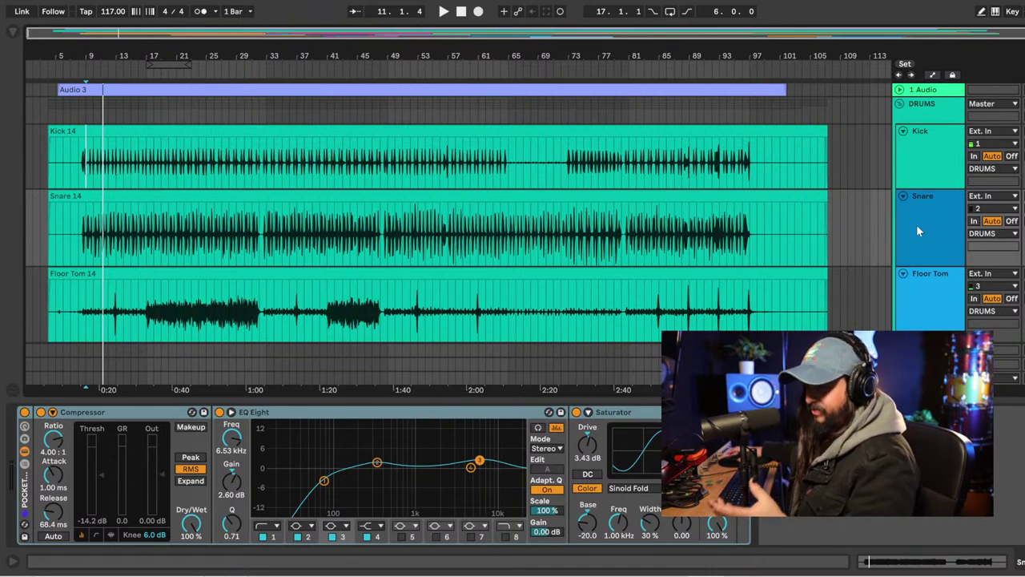
pyautogui.click(919, 225)
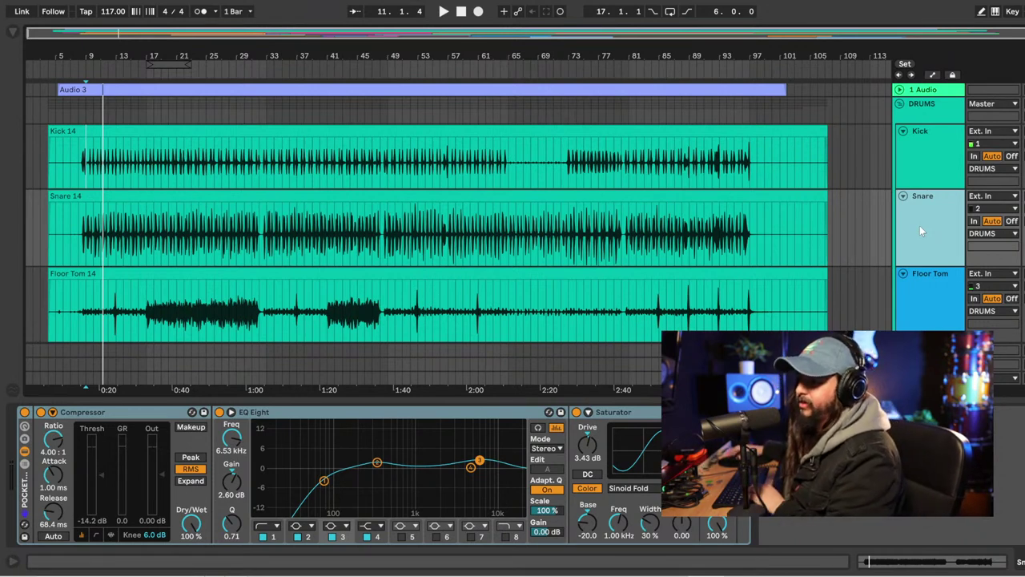
# During playback, move the snare EQ Eight's band 3 to about 10 kHz and set band 2 to 359 Hz, 4.59 dB gain and Q 0.75.
pyautogui.press('space')
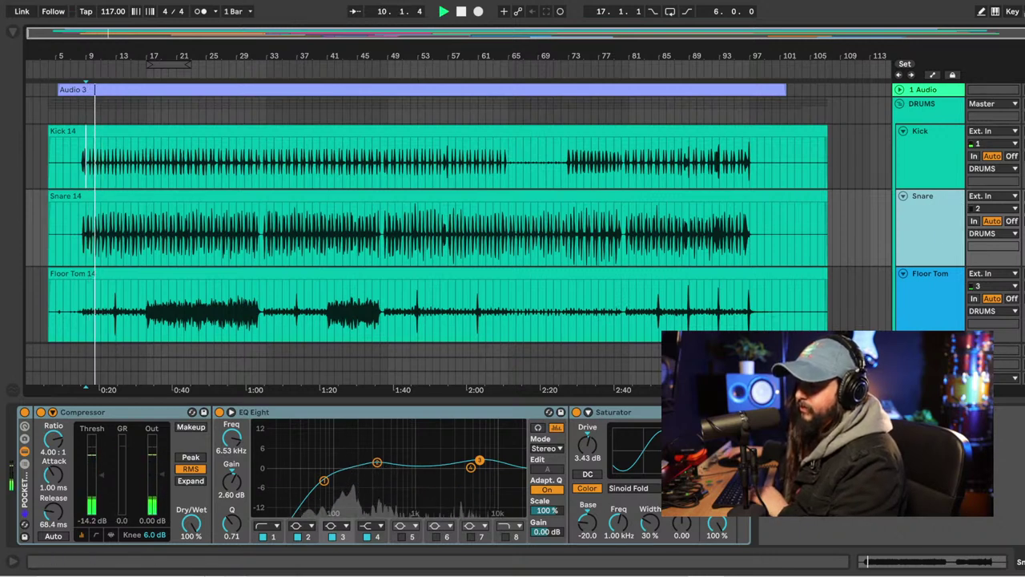
pyautogui.moveTo(479, 461)
pyautogui.mouseDown()
pyautogui.moveTo(489, 451)
pyautogui.moveTo(494, 462)
pyautogui.mouseUp()
pyautogui.moveTo(377, 462)
pyautogui.mouseDown()
pyautogui.moveTo(366, 467)
pyautogui.moveTo(380, 459)
pyautogui.mouseUp()
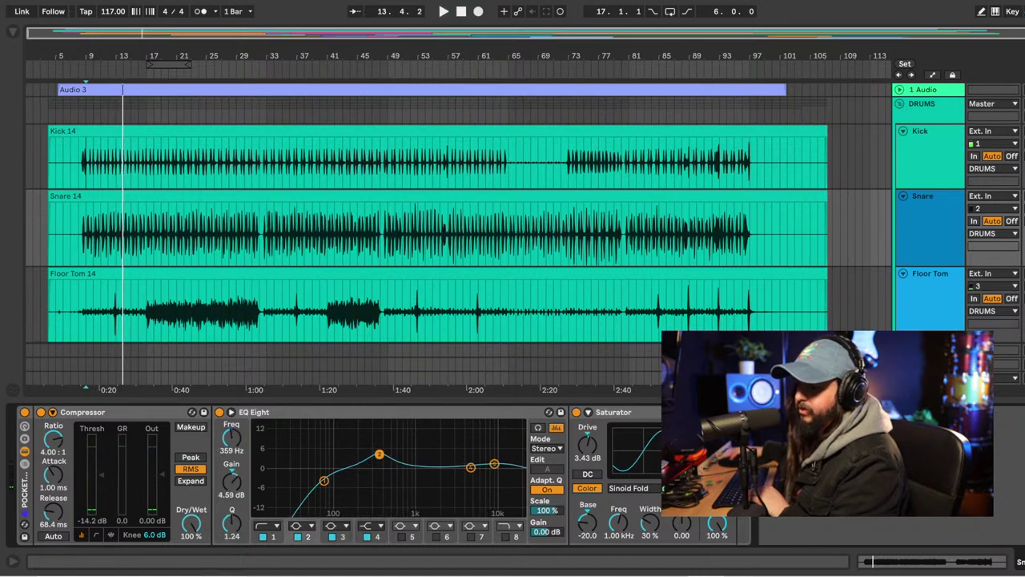
pyautogui.press('space')
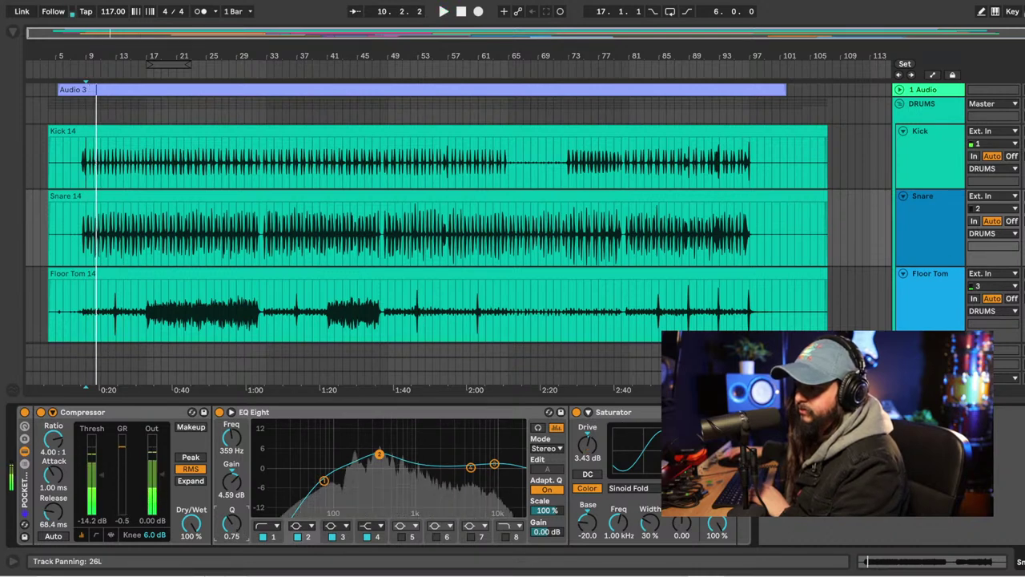
# Play the song from bar 17 and raise the Floor Tom EQ Eight's band 1 low cut to 82.5 Hz with a Q of 0.66.
pyautogui.click(147, 322)
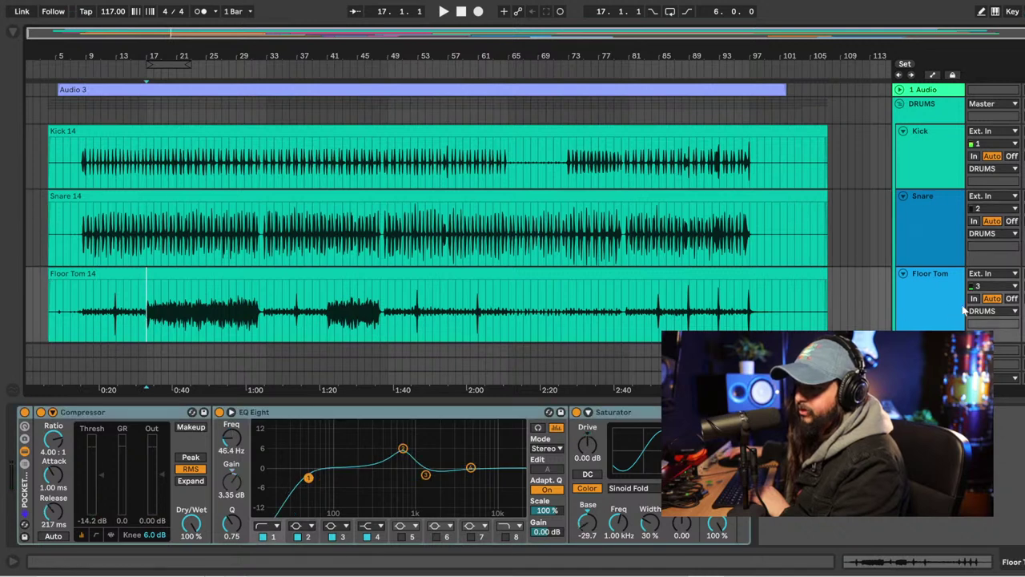
pyautogui.press('space')
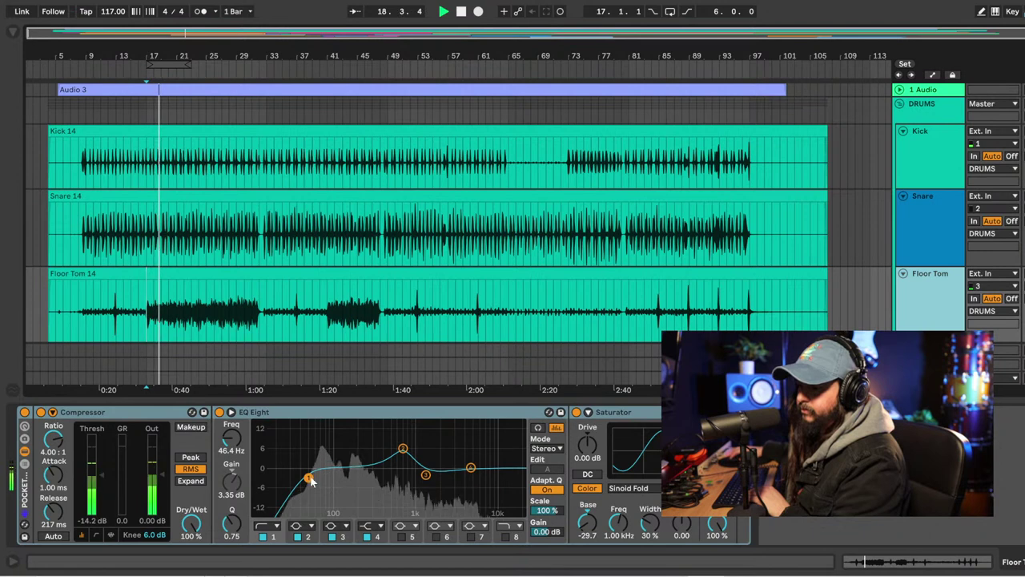
pyautogui.moveTo(310, 480); pyautogui.dragTo(323, 478)
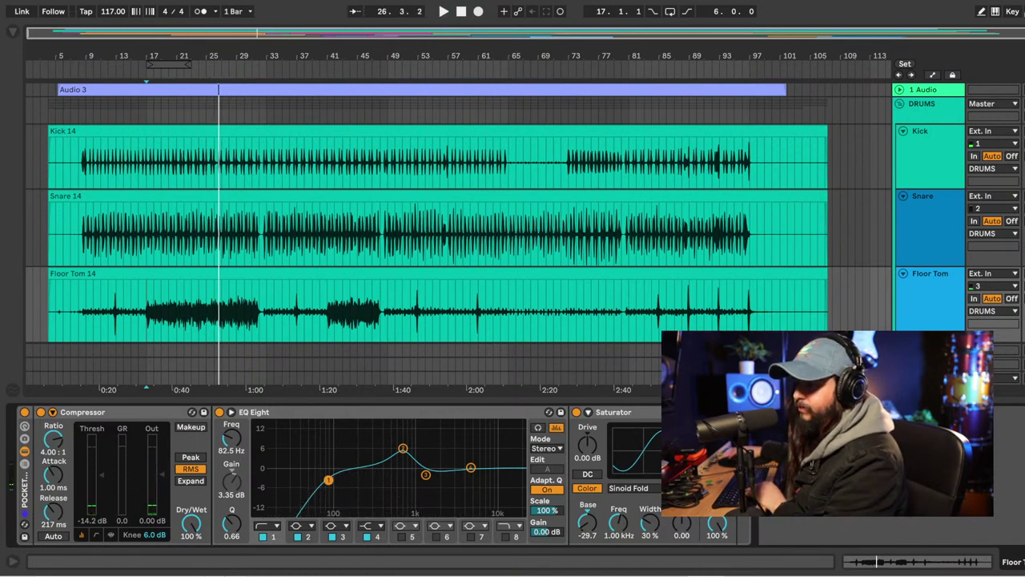
# Playing from bar 33, set the OH EQ Eight's band 3 to 10.0 kHz, band 2 to 408 Hz with 6.82 dB, and band 1 to 44.5 Hz.
pyautogui.scroll(-3, 950, 273)
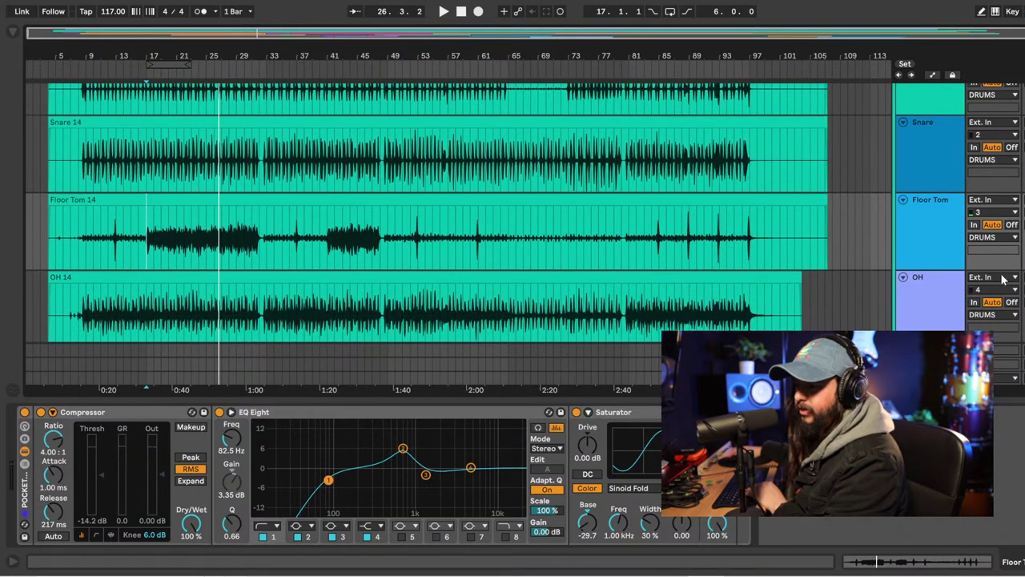
pyautogui.click(266, 323)
pyautogui.press('space')
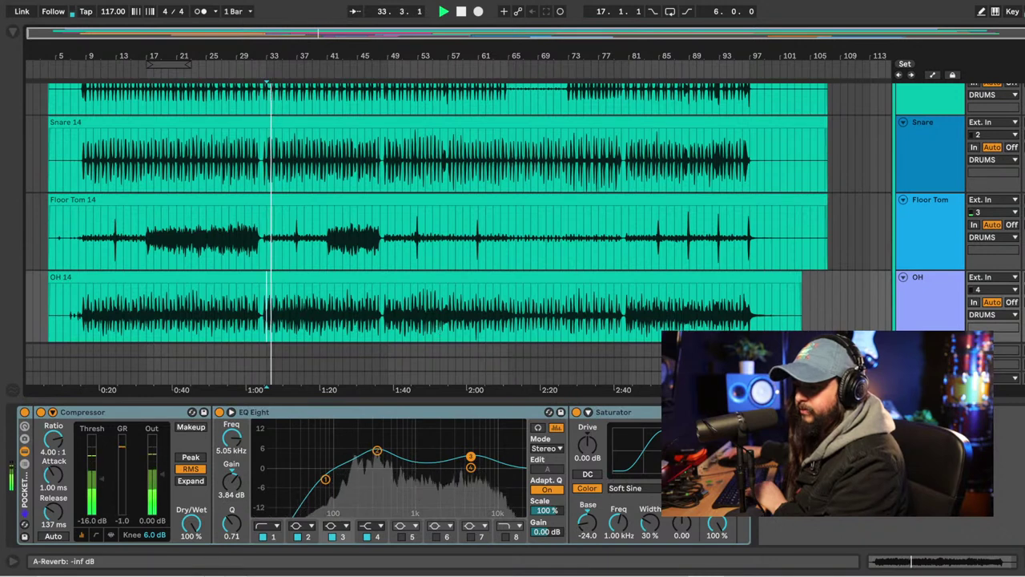
pyautogui.moveTo(471, 456); pyautogui.dragTo(494, 461)
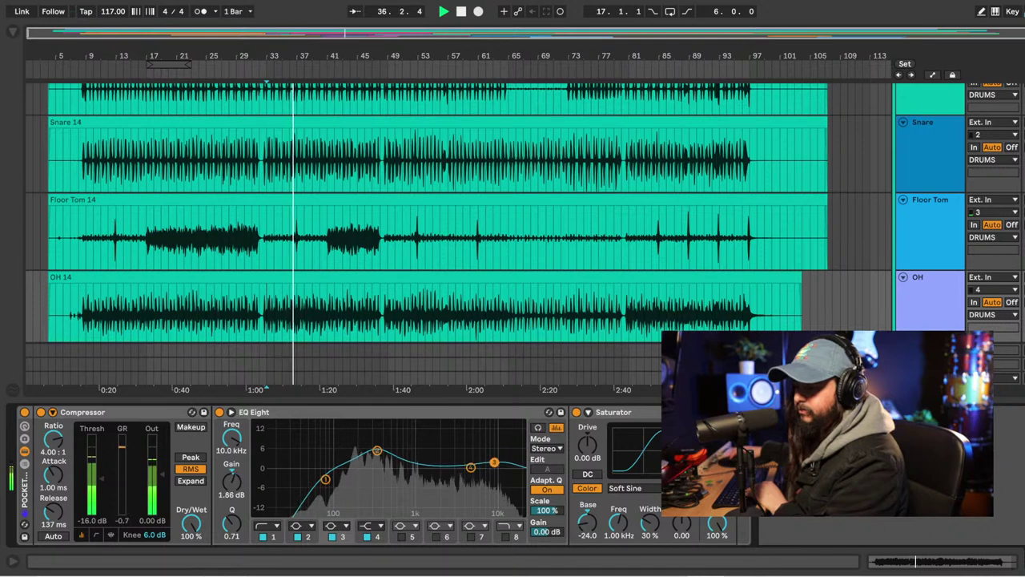
pyautogui.moveTo(376, 451); pyautogui.dragTo(383, 447)
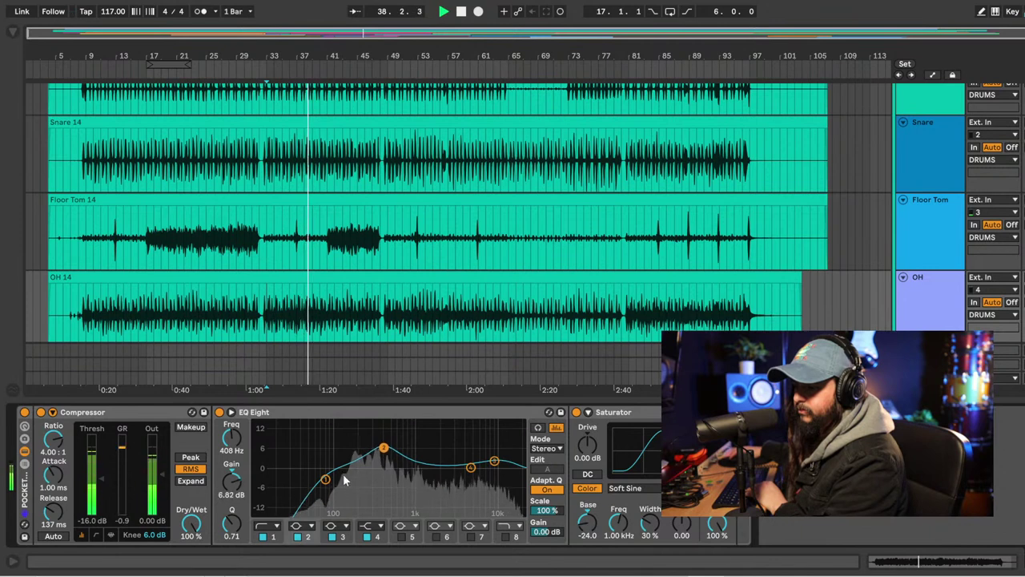
pyautogui.moveTo(327, 483); pyautogui.dragTo(307, 477)
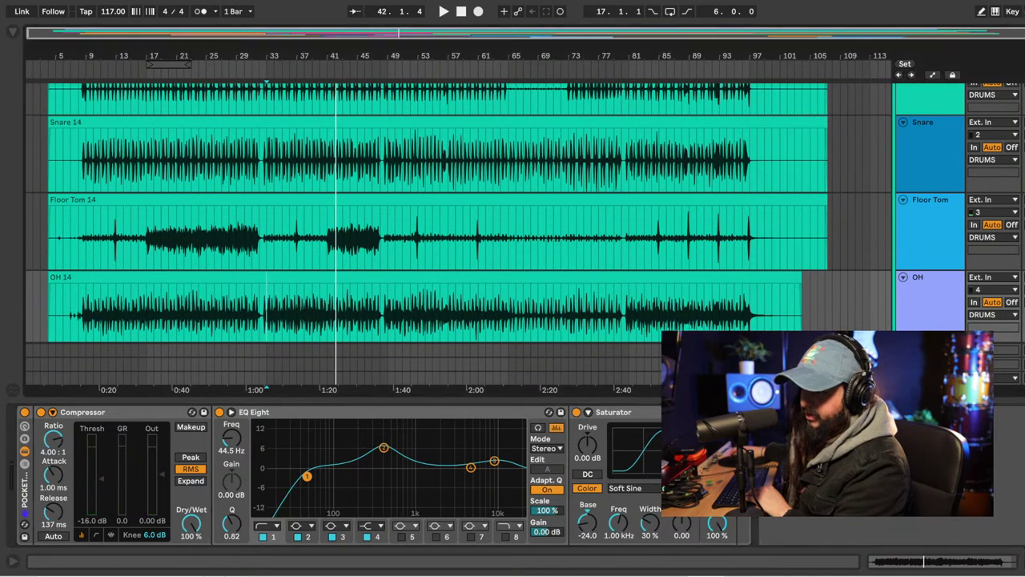
# Show the DRUMS group's devices and move its EQ Eight band 3 to 3.67 kHz.
pyautogui.scroll(3, 432, 212)
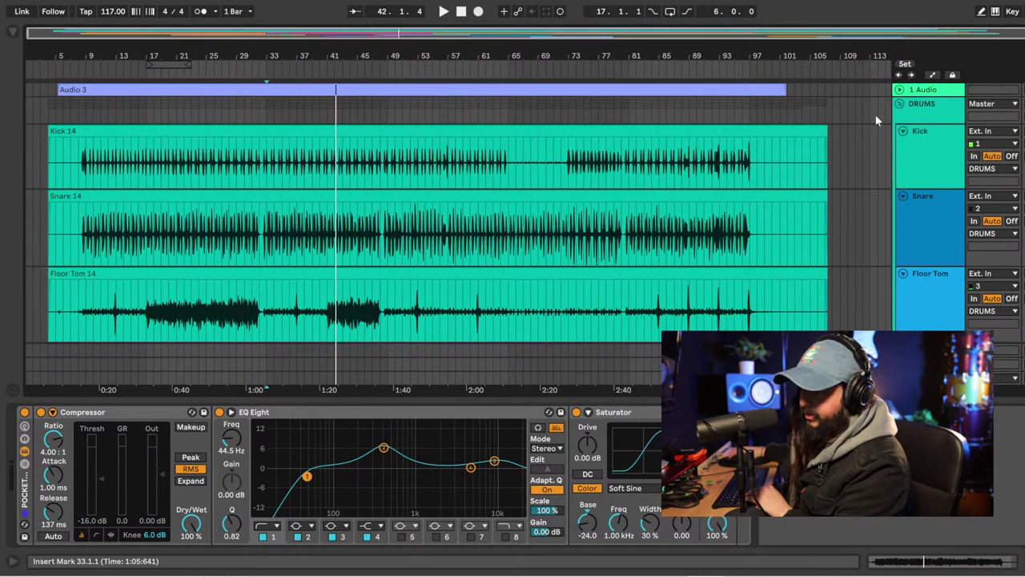
pyautogui.scroll(3, 867, 120)
pyautogui.scroll(-5, 868, 120)
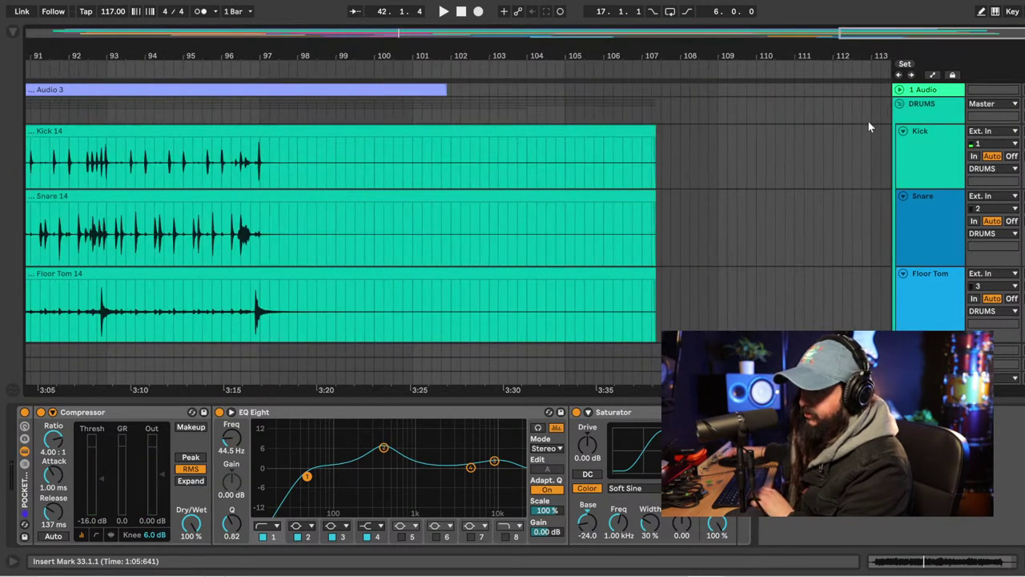
pyautogui.click(921, 121)
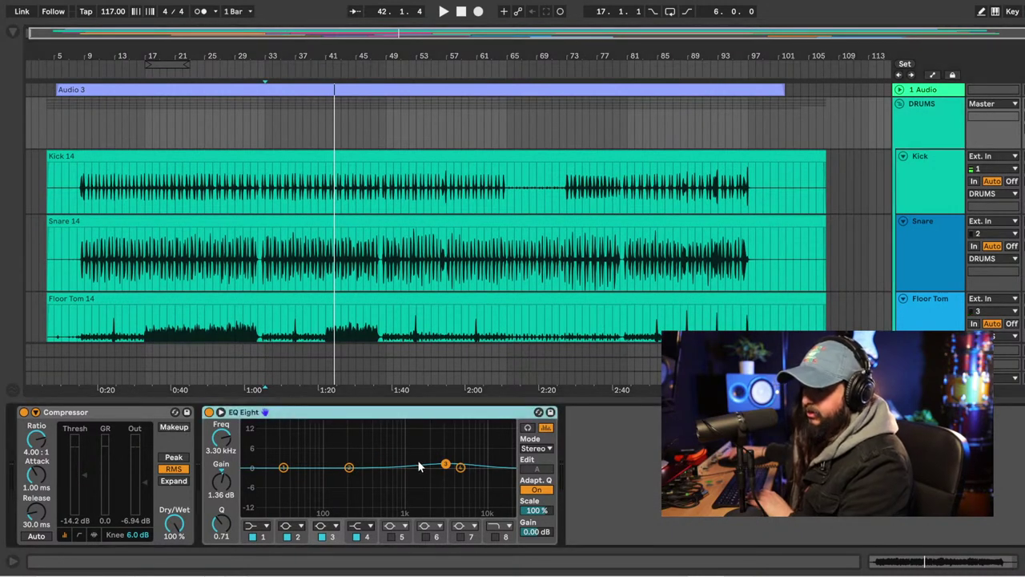
pyautogui.moveTo(444, 467); pyautogui.dragTo(447, 464)
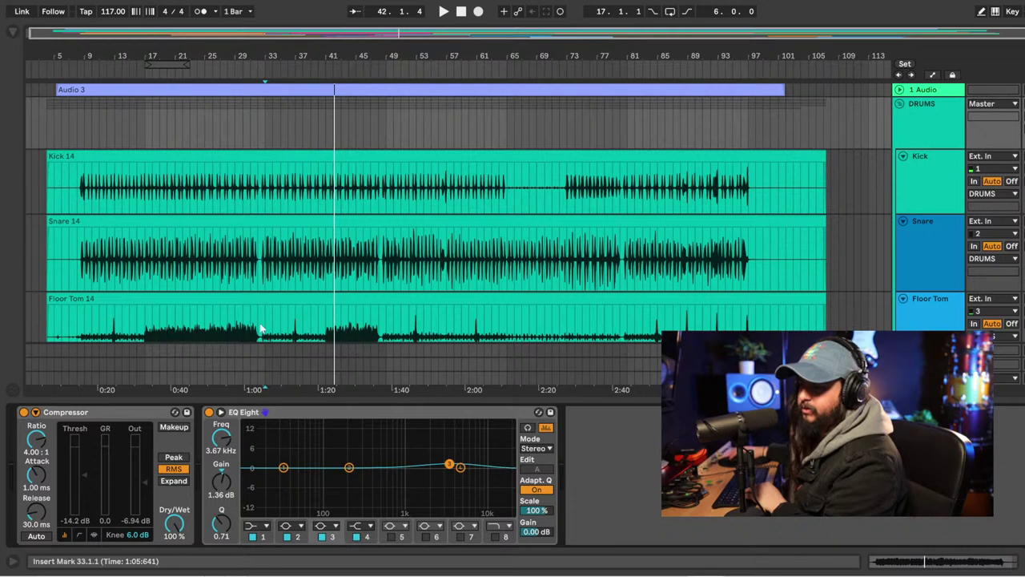
# Add the Waves J37 Stereo VST3 plug-in after the EQ Eight on the DRUMS group and reposition its window.
pyautogui.click(8, 35)
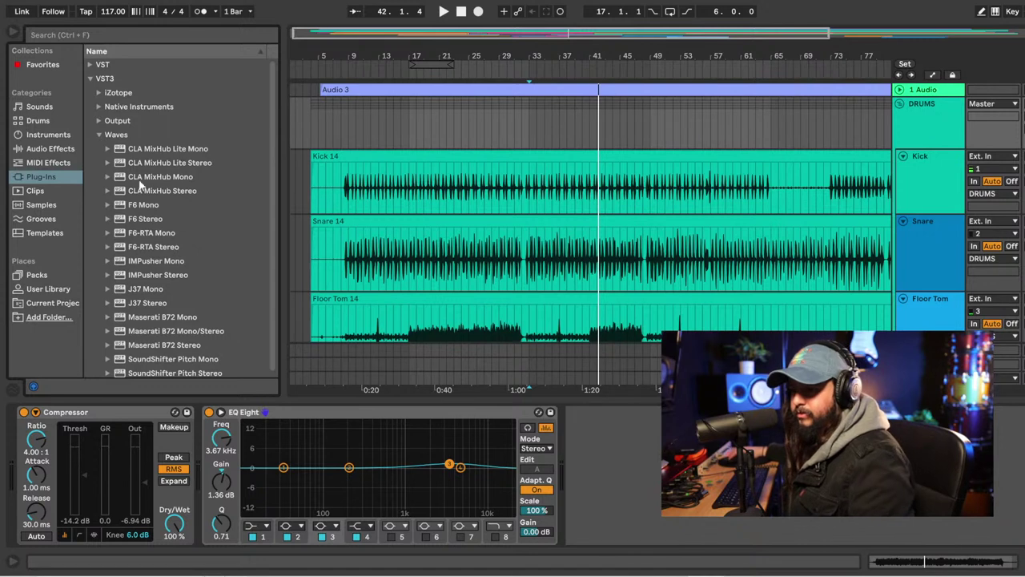
pyautogui.click(124, 305)
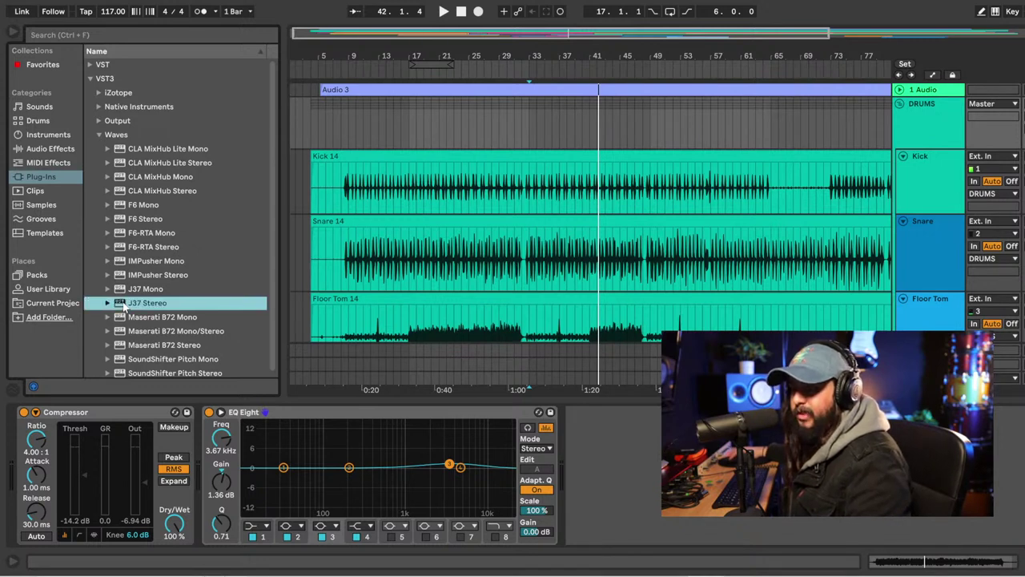
pyautogui.moveTo(134, 304); pyautogui.dragTo(647, 489)
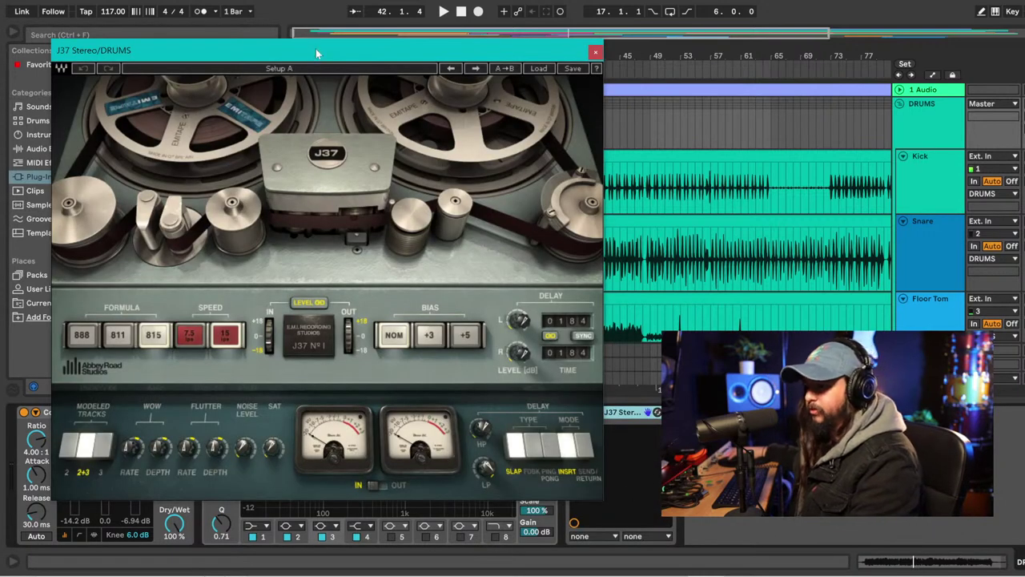
pyautogui.moveTo(316, 49); pyautogui.dragTo(329, 53)
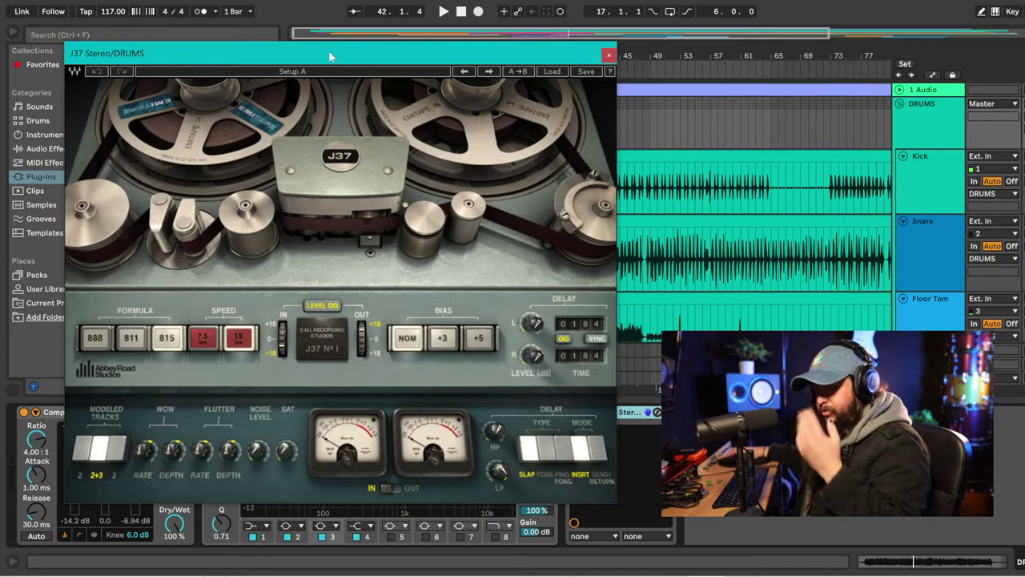
pyautogui.moveTo(336, 62); pyautogui.dragTo(395, 58)
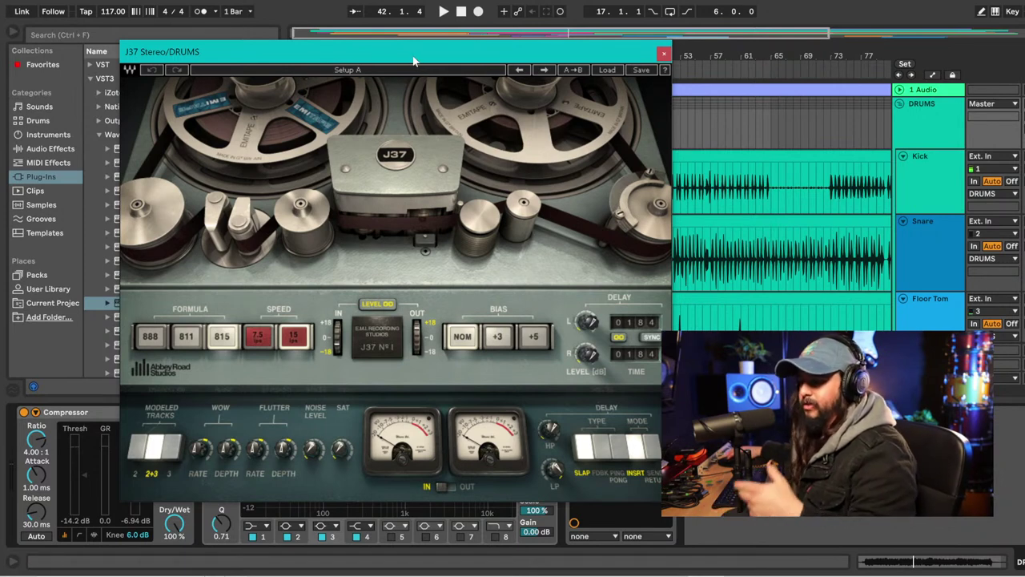
pyautogui.moveTo(414, 60); pyautogui.dragTo(434, 61)
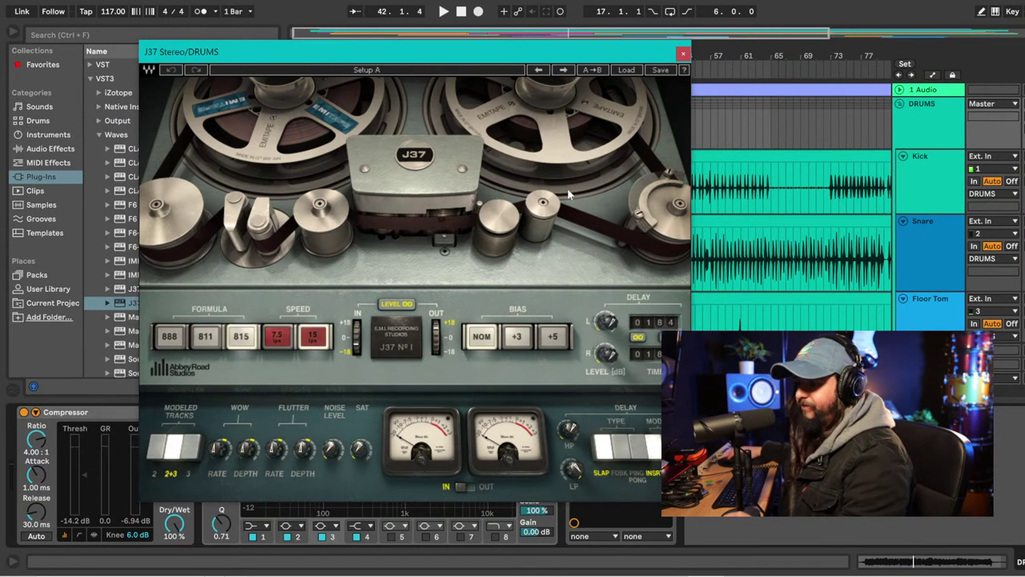
pyautogui.moveTo(450, 62); pyautogui.dragTo(506, 56)
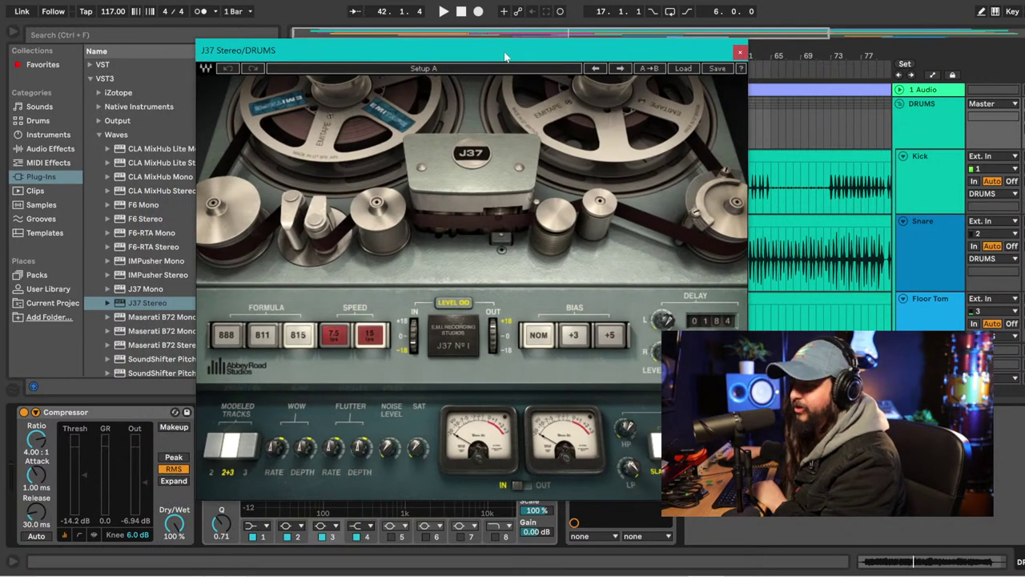
# Try the J37 preset Mastering Fat Tight And Open (Stereo), then load Mastering Hi Freq Smoothing Round Bottom (Stereo) instead.
pyautogui.click(683, 69)
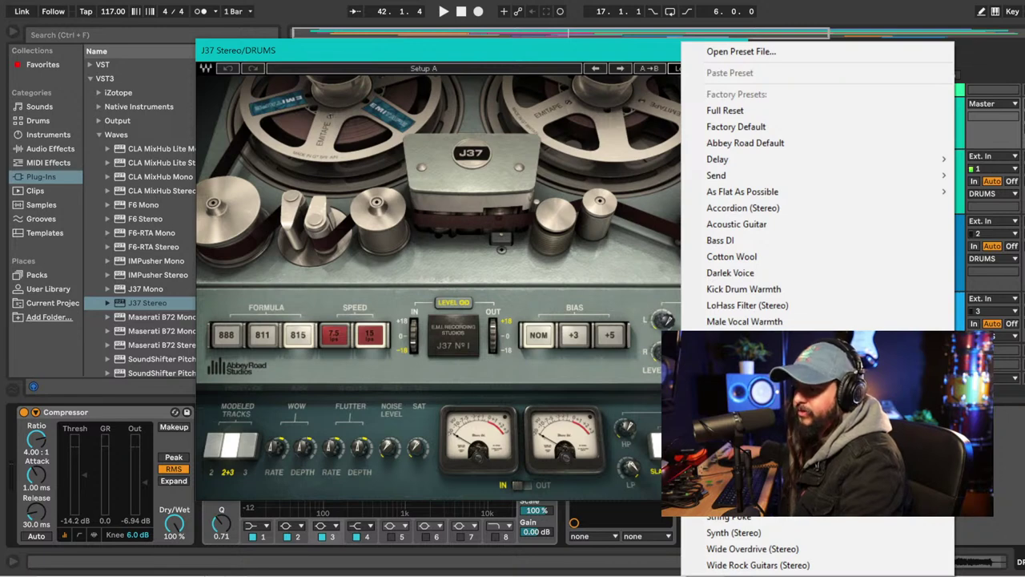
pyautogui.click(745, 337)
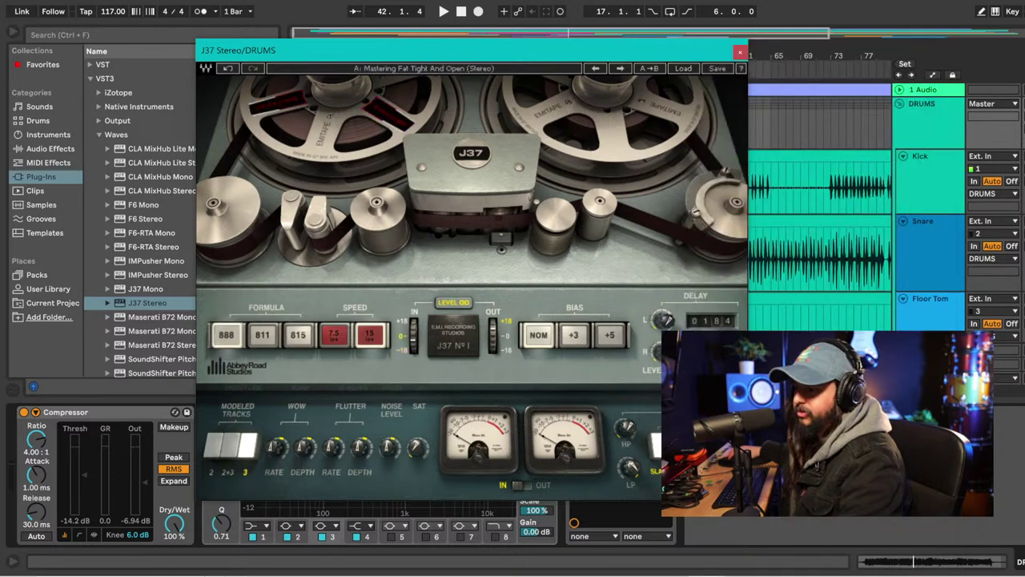
pyautogui.click(682, 69)
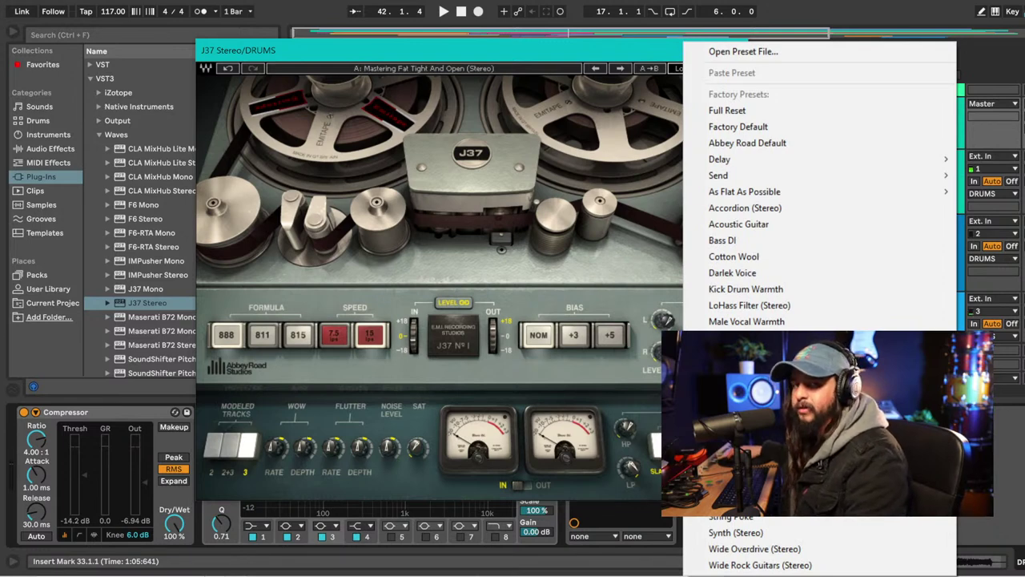
pyautogui.click(745, 353)
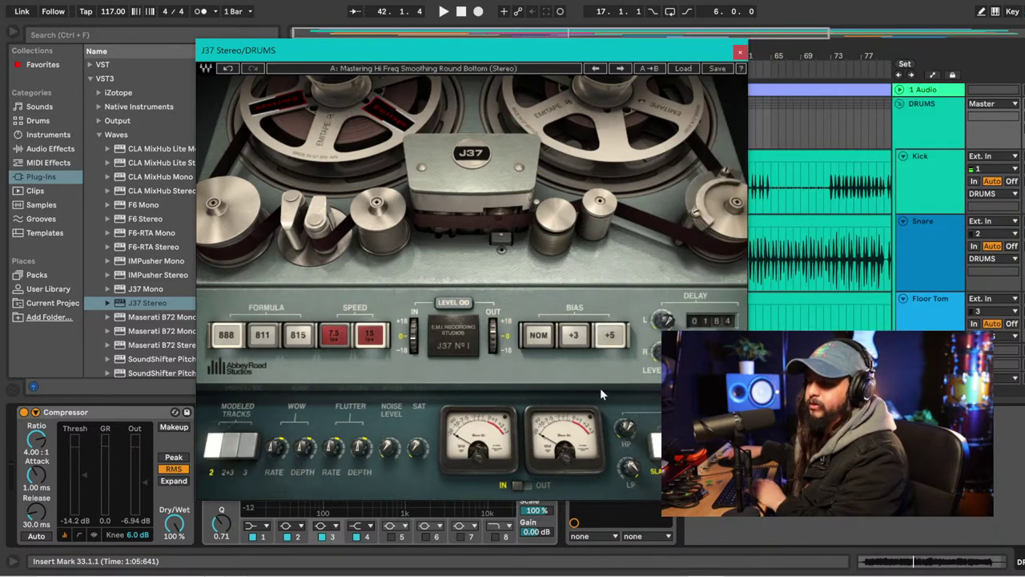
# Play the song from bar 33 and adjust the J37's saturation on the DRUMS group.
pyautogui.press('space')
pyautogui.moveTo(417, 449)
pyautogui.mouseDown()
pyautogui.moveTo(417, 434)
pyautogui.moveTo(417, 454)
pyautogui.mouseUp()
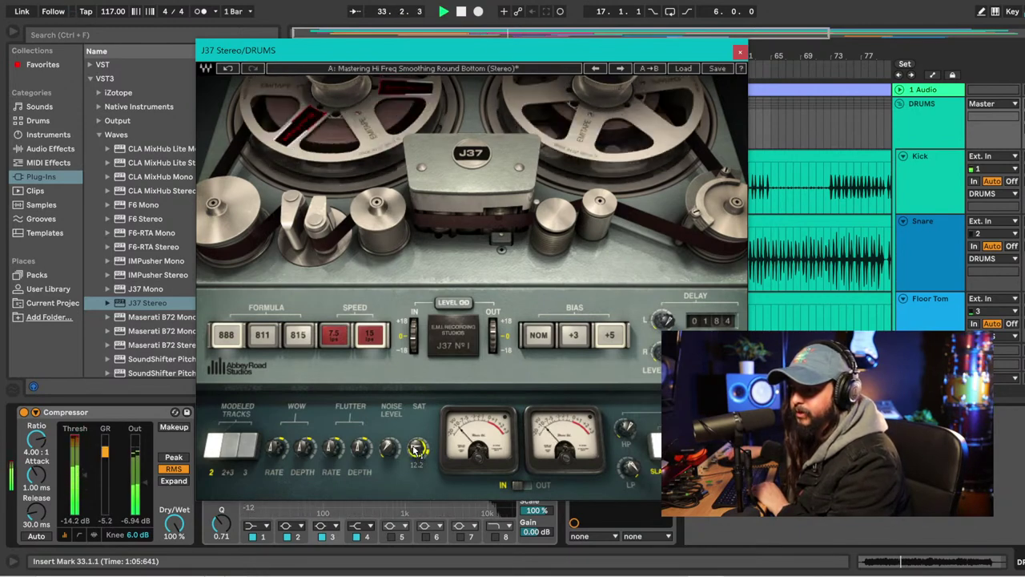
pyautogui.moveTo(416, 449); pyautogui.dragTo(415, 451)
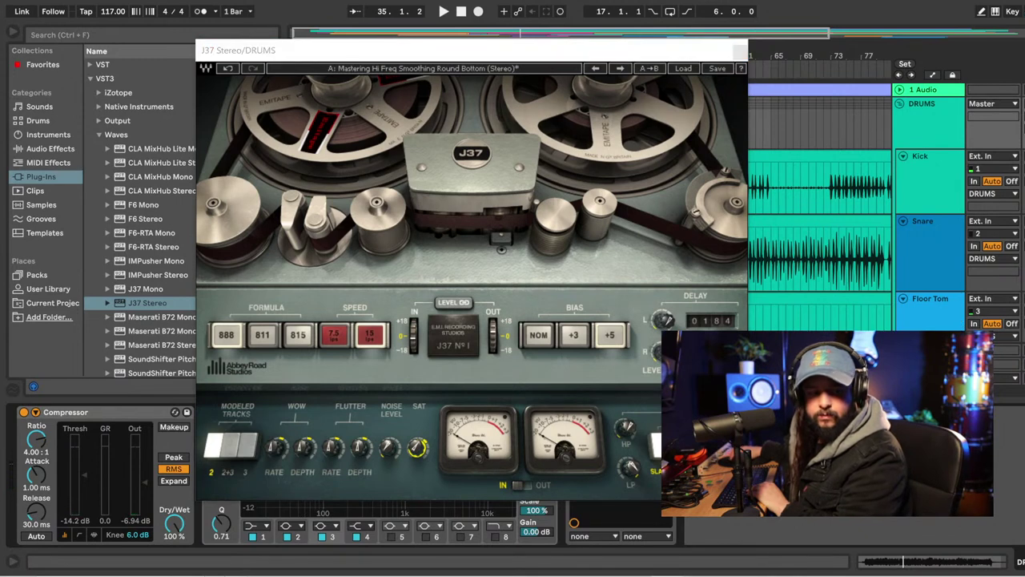
# Move the J37 window aside, play from bar 12, and show the DRUMS devices again with the J37's saturation at 7.1.
pyautogui.click(503, 58)
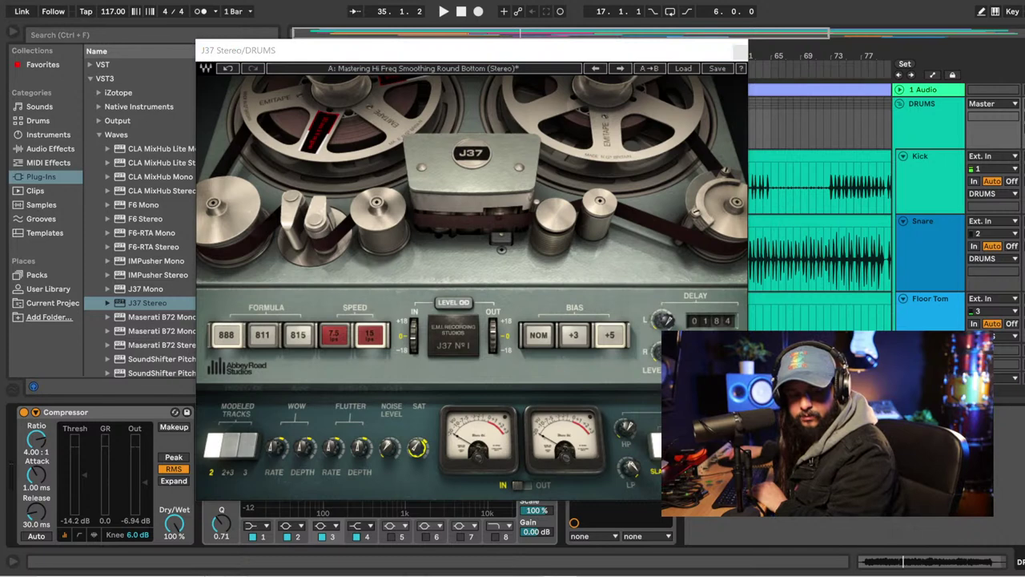
pyautogui.moveTo(477, 50); pyautogui.dragTo(723, 67)
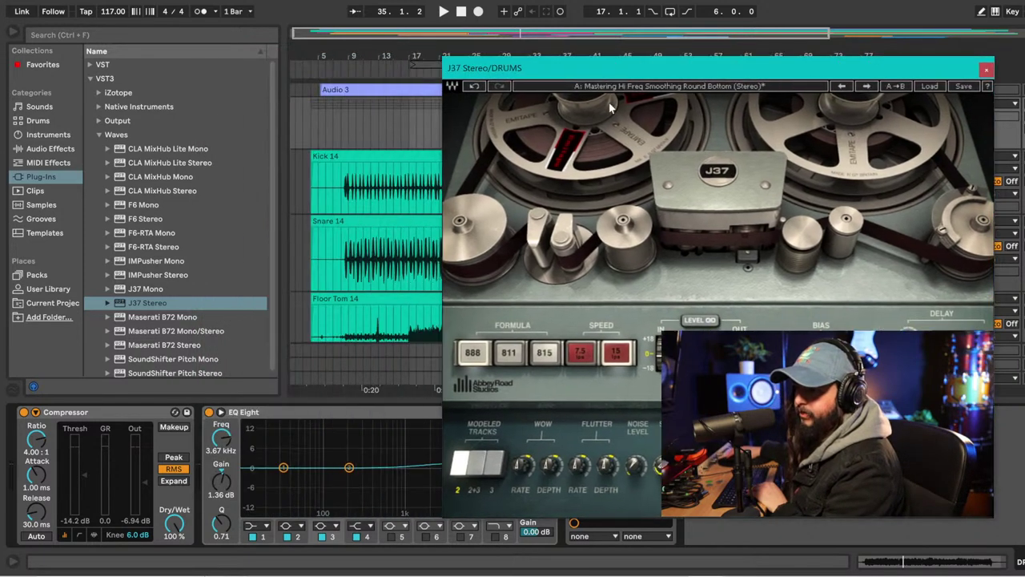
pyautogui.moveTo(630, 70); pyautogui.dragTo(616, 67)
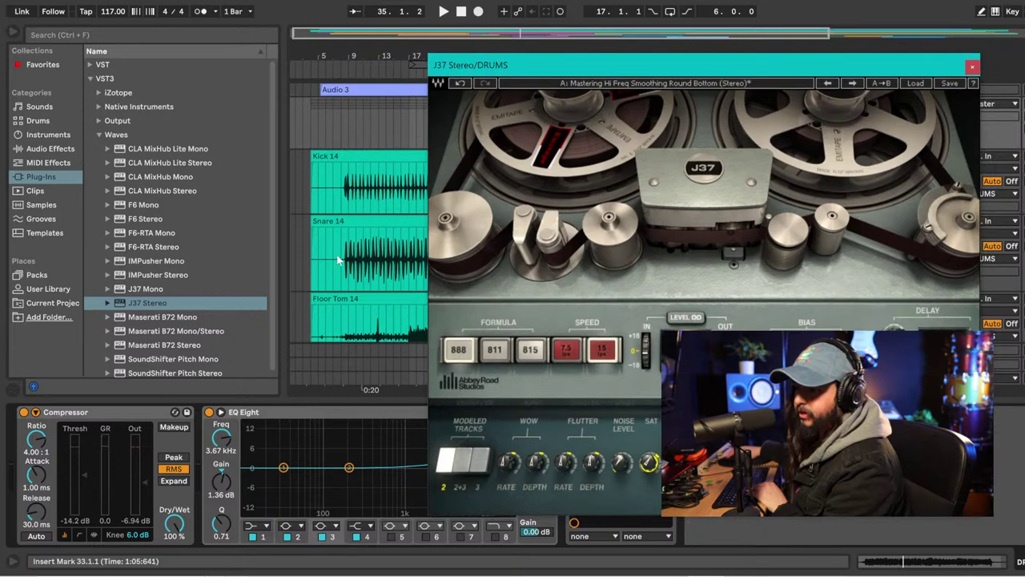
pyautogui.click(374, 256)
pyautogui.press('space')
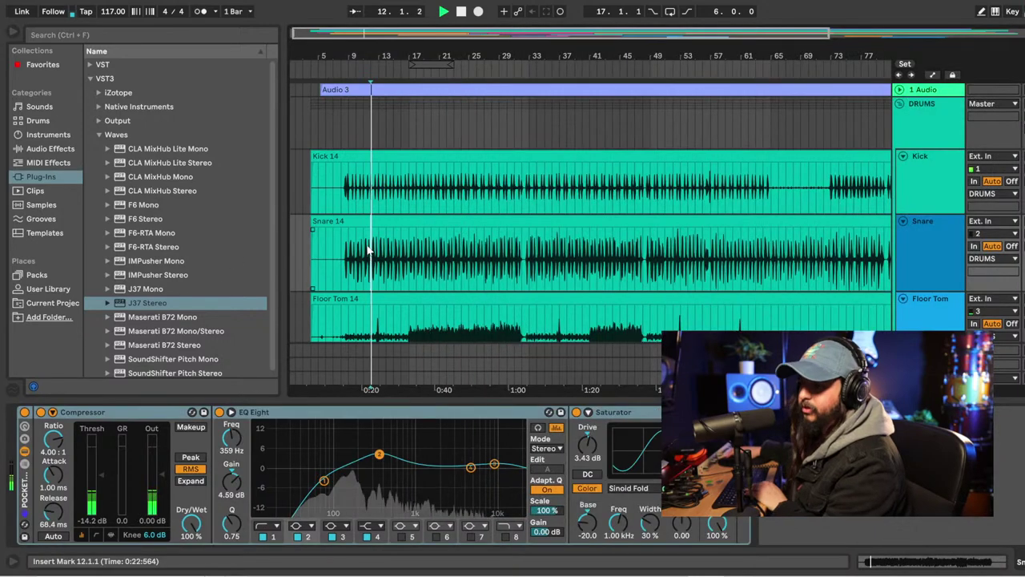
pyautogui.click(895, 117)
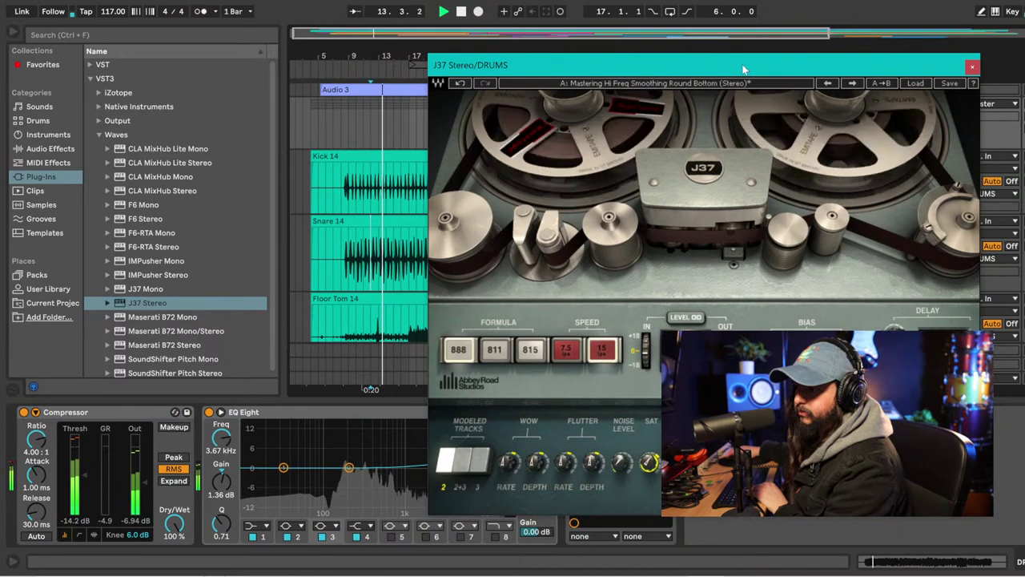
pyautogui.moveTo(744, 70); pyautogui.dragTo(669, 57)
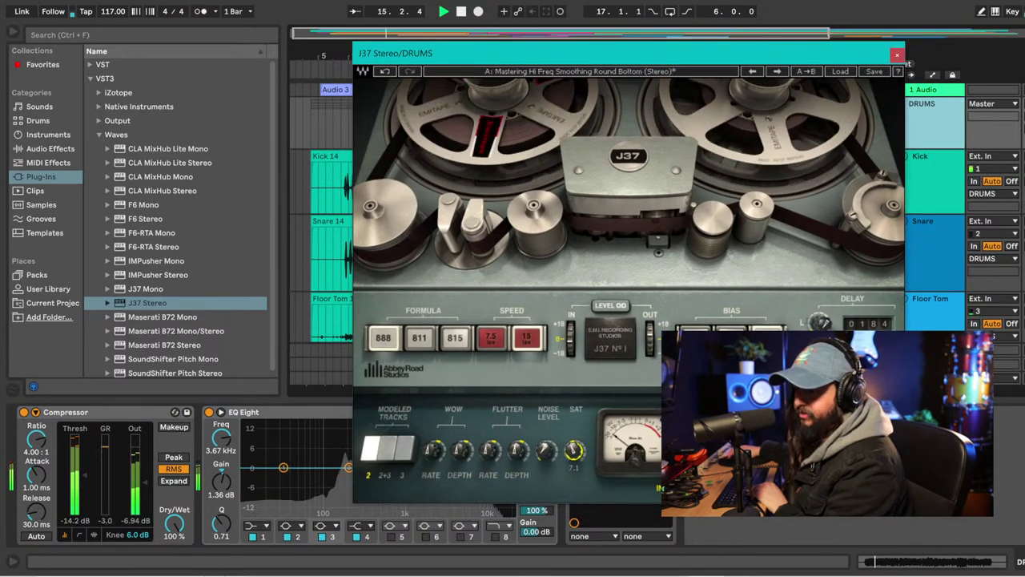
pyautogui.press('space')
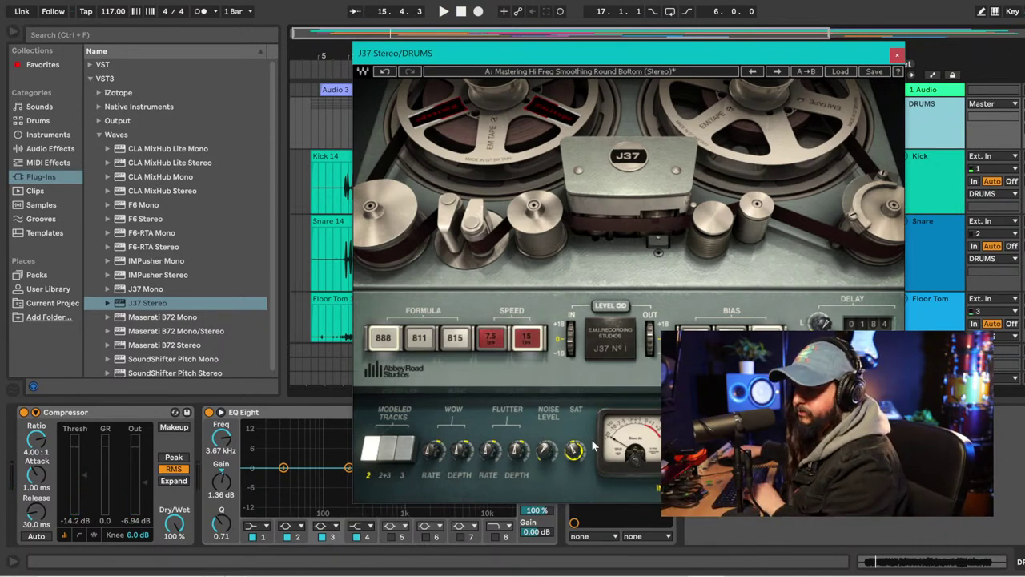
# Play the drums from bar 12 while adjusting the J37's saturation, and try different noise levels, including 24.0.
pyautogui.press('space')
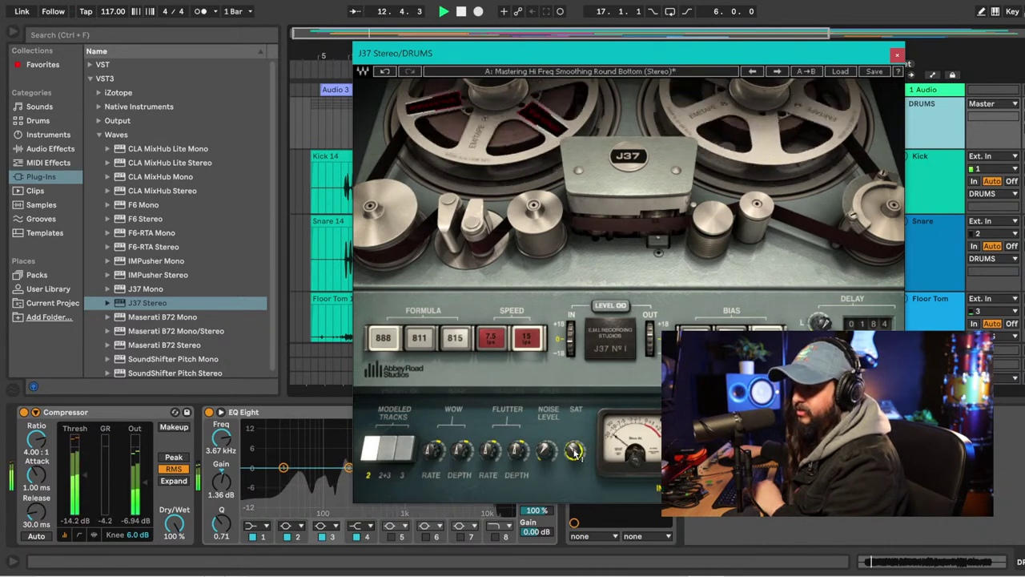
pyautogui.moveTo(575, 453); pyautogui.dragTo(575, 447)
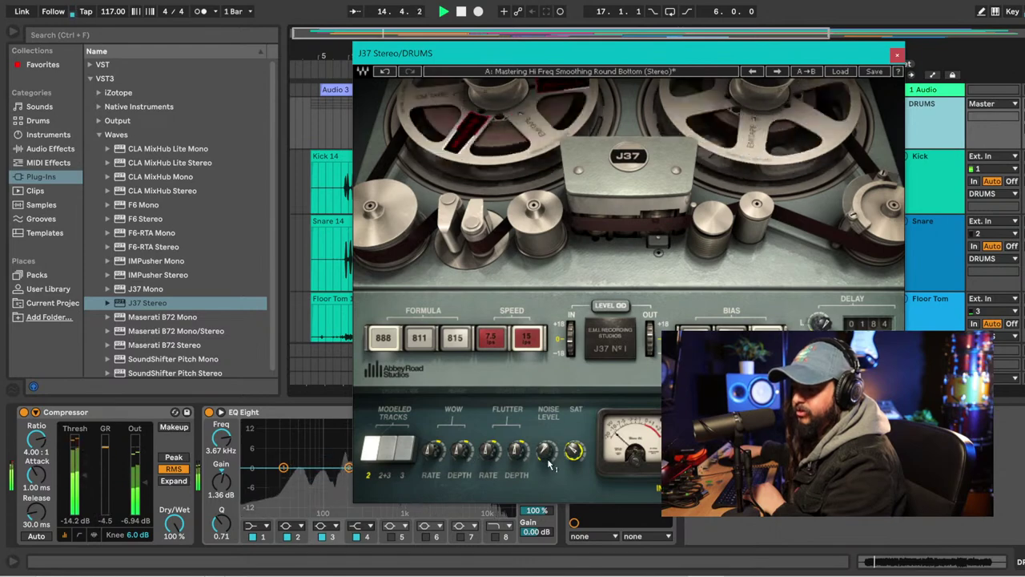
pyautogui.press('space')
pyautogui.moveTo(543, 453); pyautogui.dragTo(543, 443)
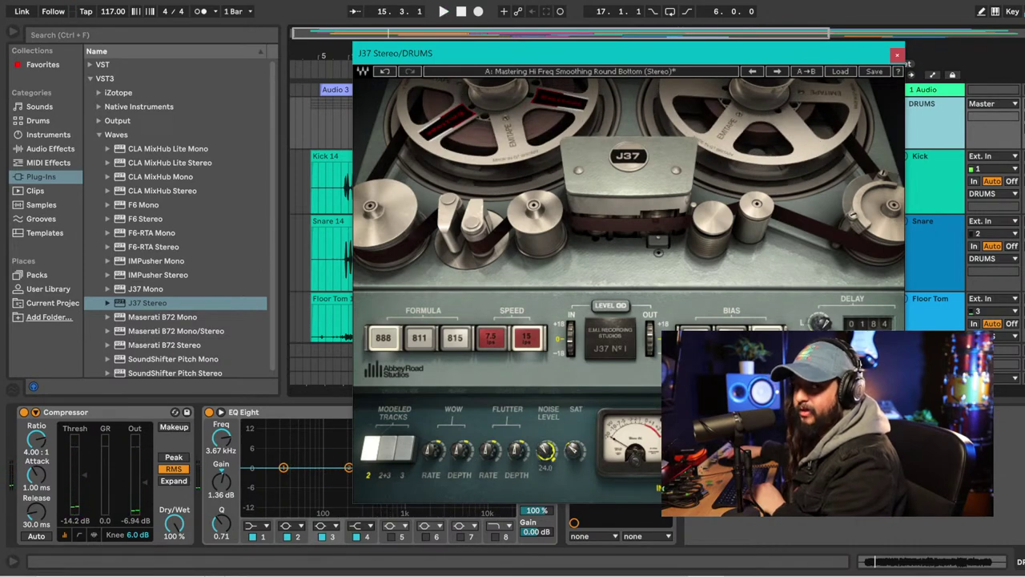
pyautogui.moveTo(546, 451)
pyautogui.mouseDown()
pyautogui.moveTo(547, 443)
pyautogui.moveTo(545, 456)
pyautogui.mouseUp()
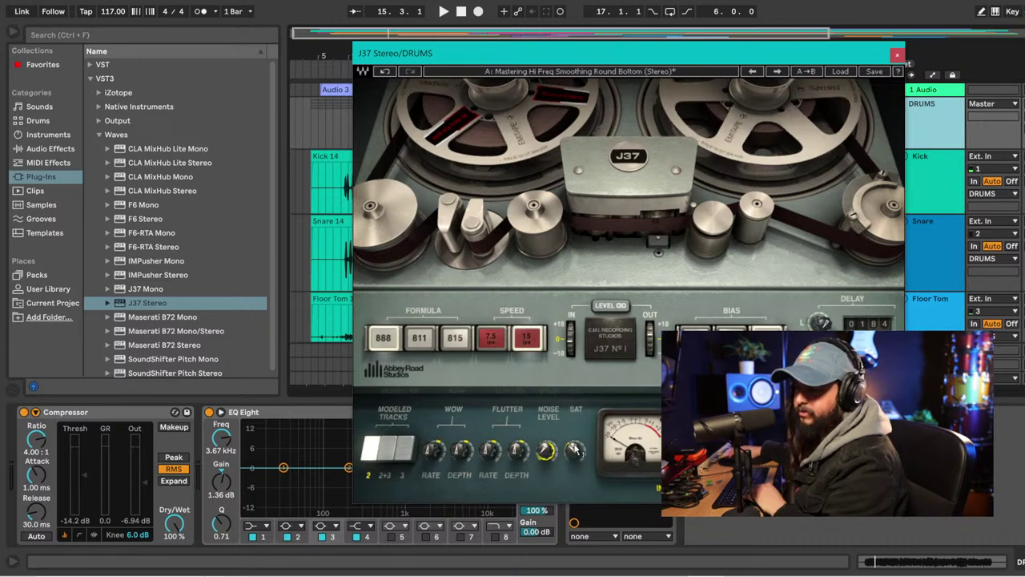
pyautogui.press('space')
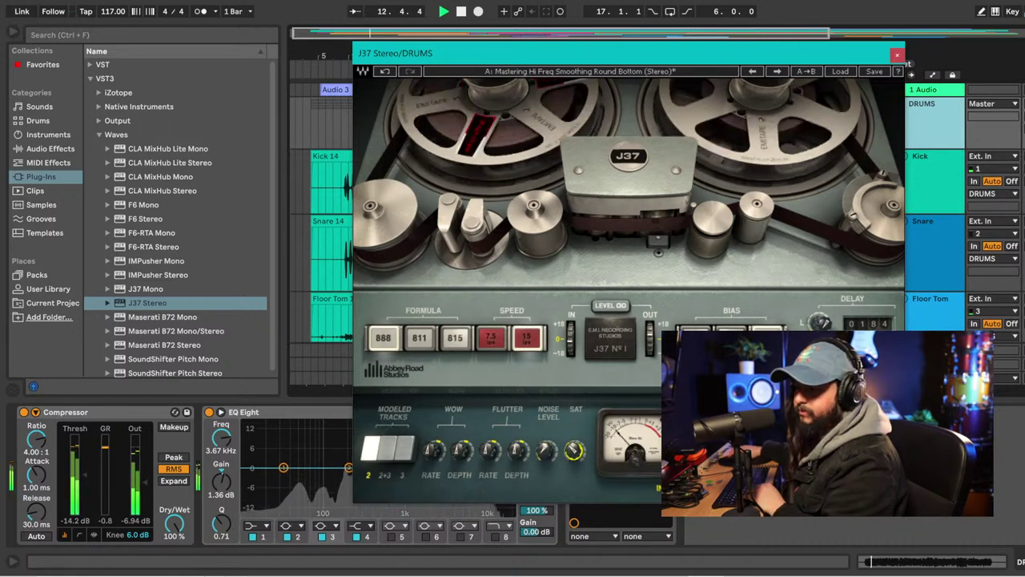
pyautogui.press('space')
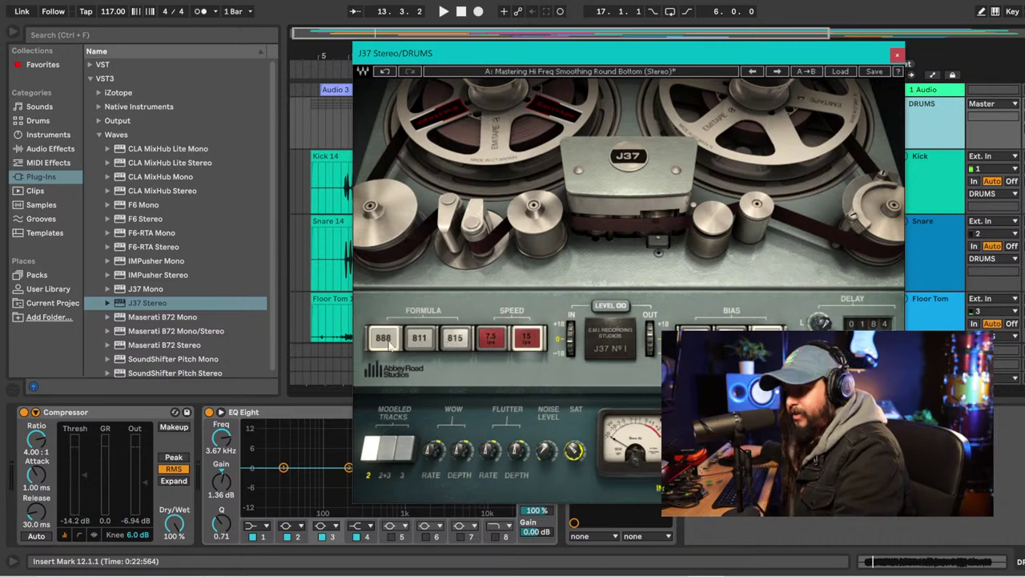
# Shift the J37 window aside and compare tape formulas 815, 811 and 888 during playback, settling on 815.
pyautogui.moveTo(577, 56); pyautogui.dragTo(551, 61)
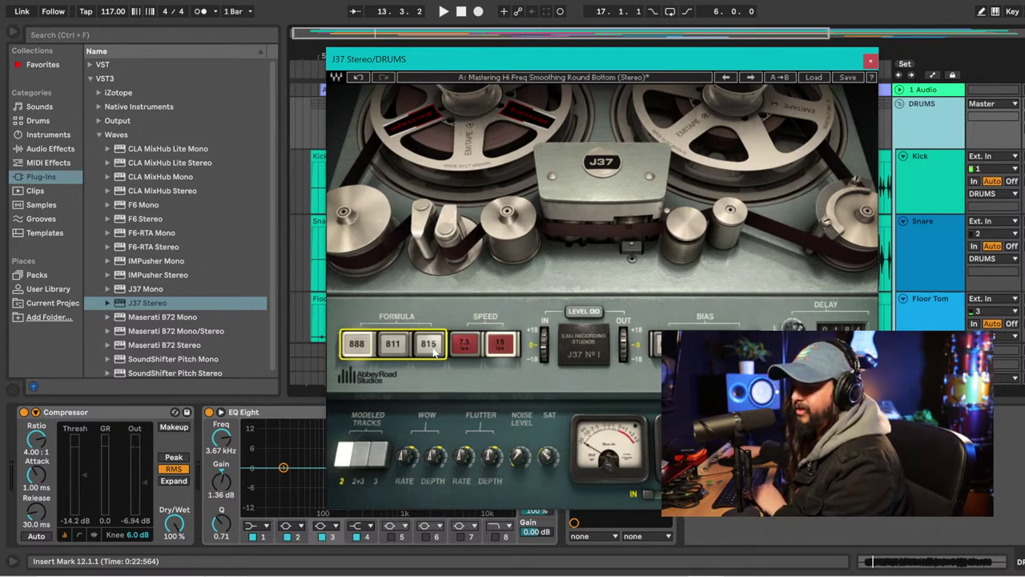
pyautogui.press('space')
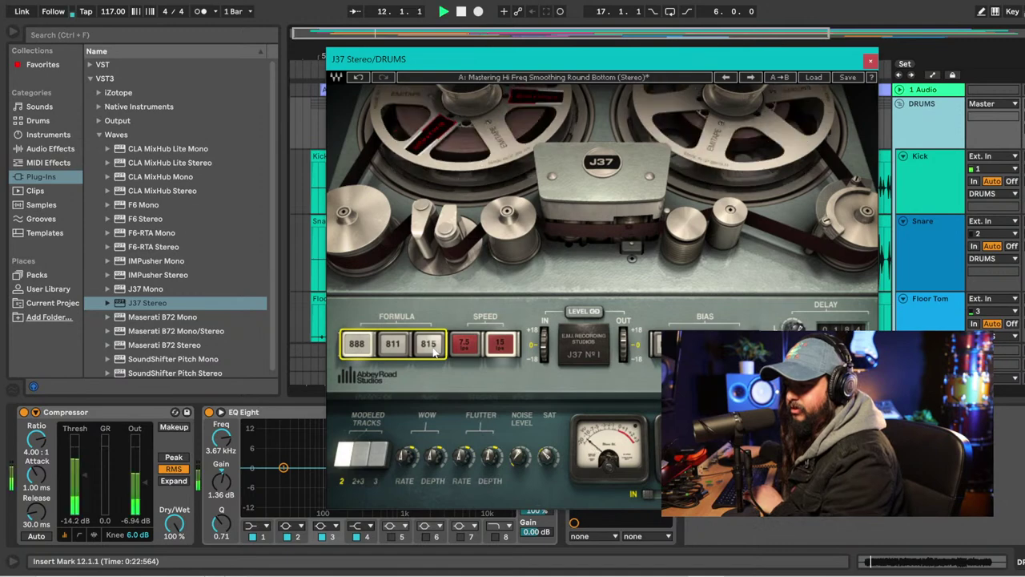
pyautogui.click(433, 345)
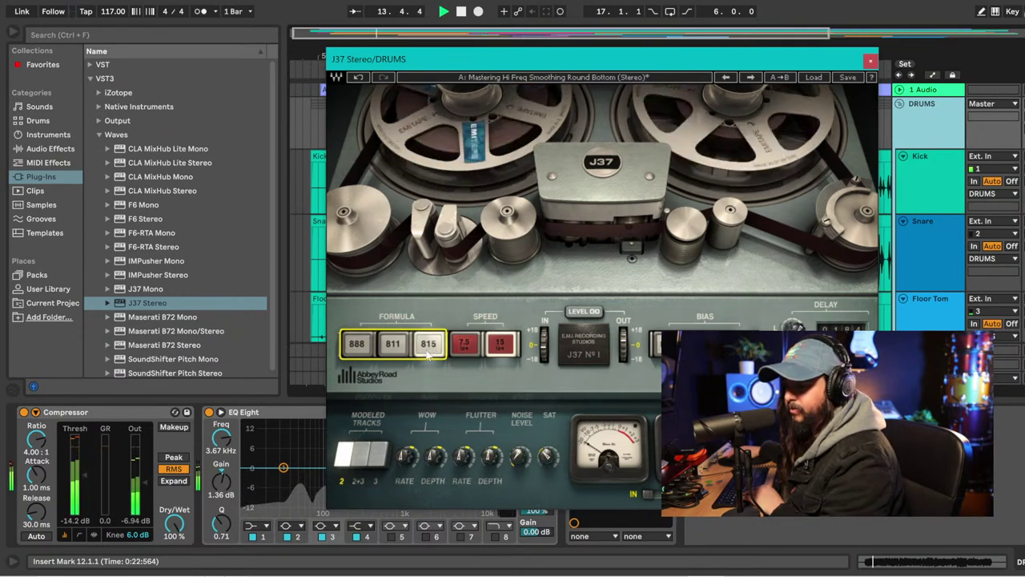
pyautogui.click(393, 346)
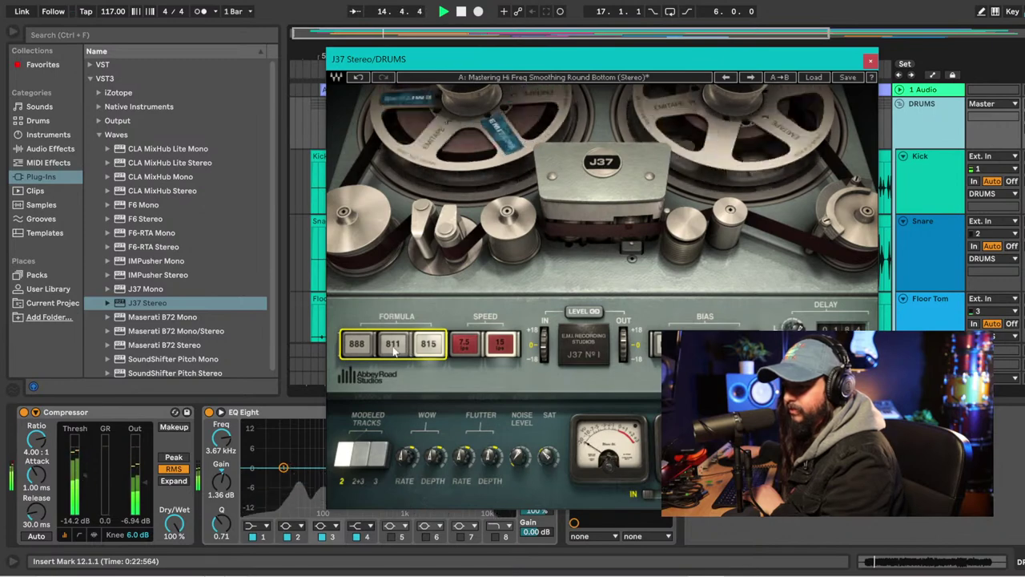
pyautogui.click(356, 346)
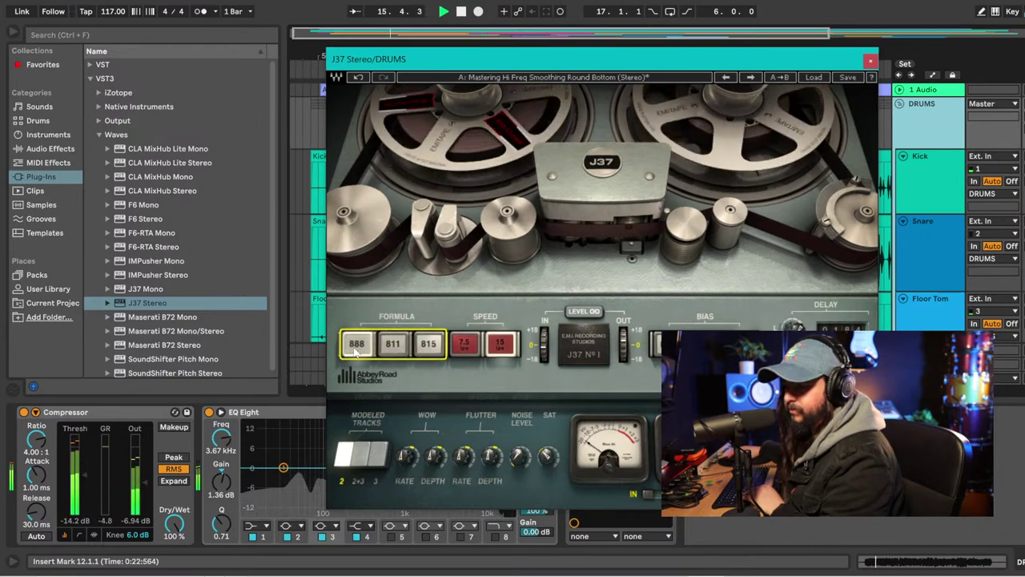
pyautogui.click(399, 346)
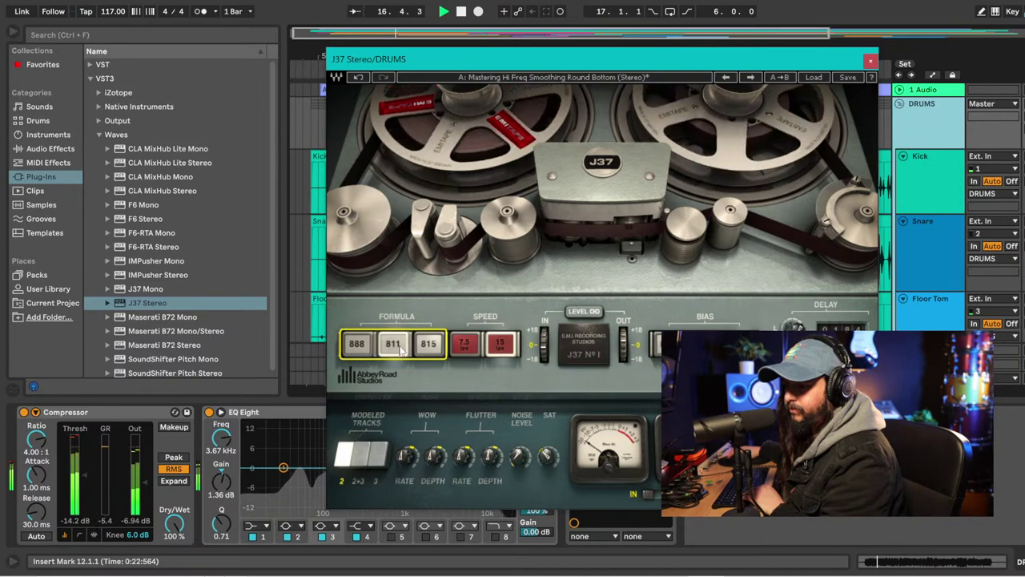
pyautogui.click(431, 347)
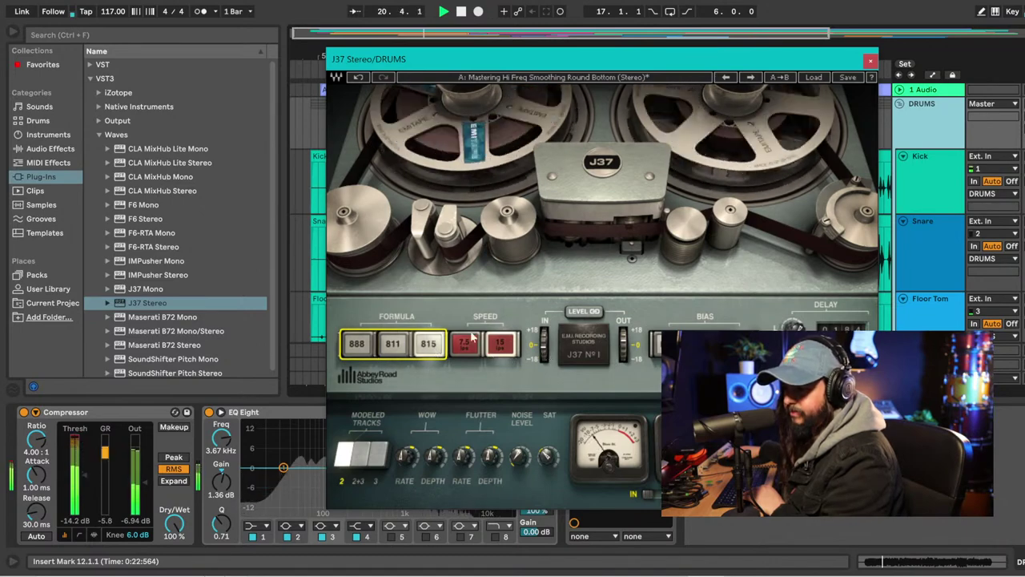
# Close the J37 window and unfold the Bass track, keeping the DRUMS group expanded above it.
pyautogui.click(870, 62)
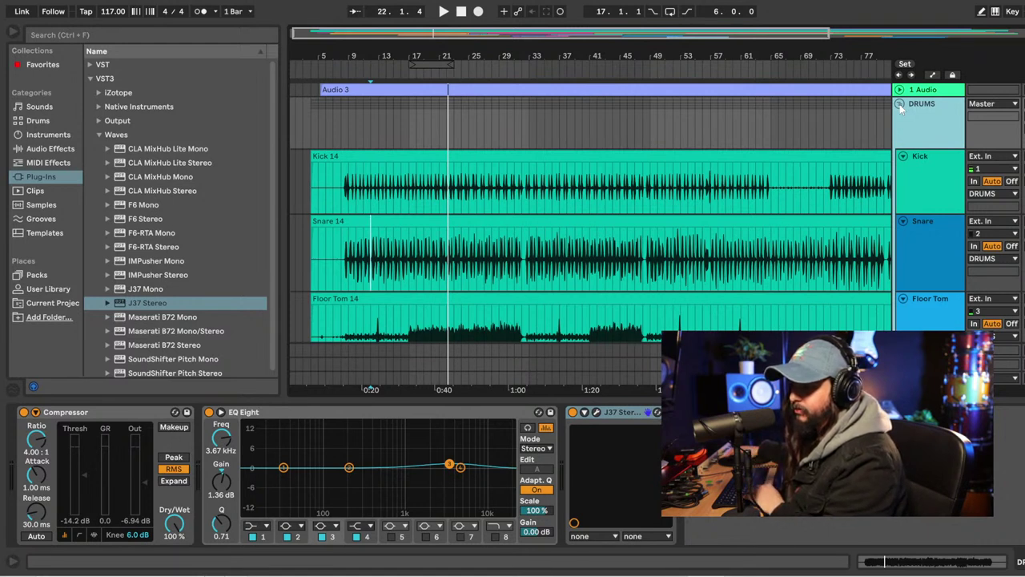
pyautogui.click(899, 105)
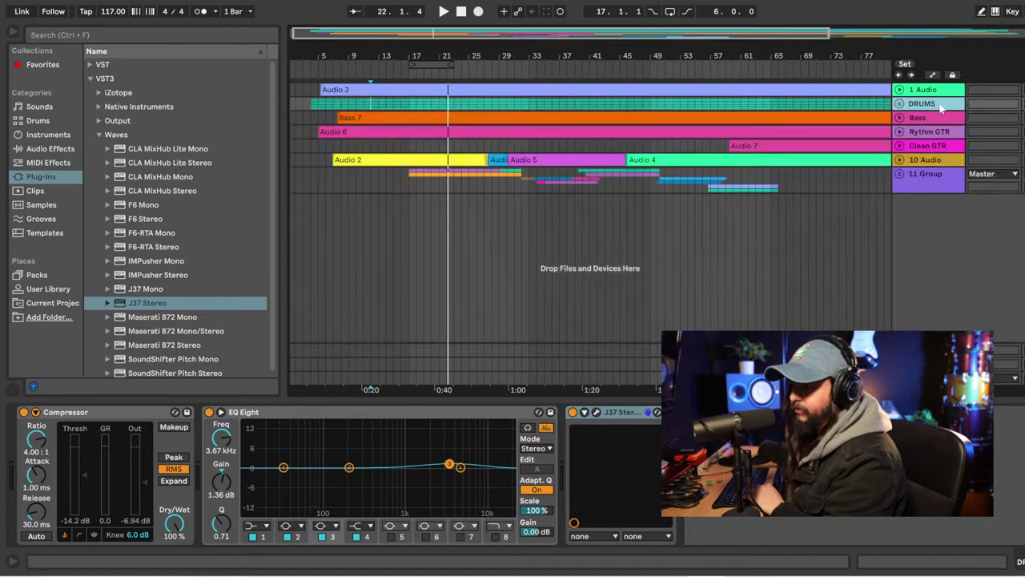
pyautogui.click(899, 117)
pyautogui.click(921, 156)
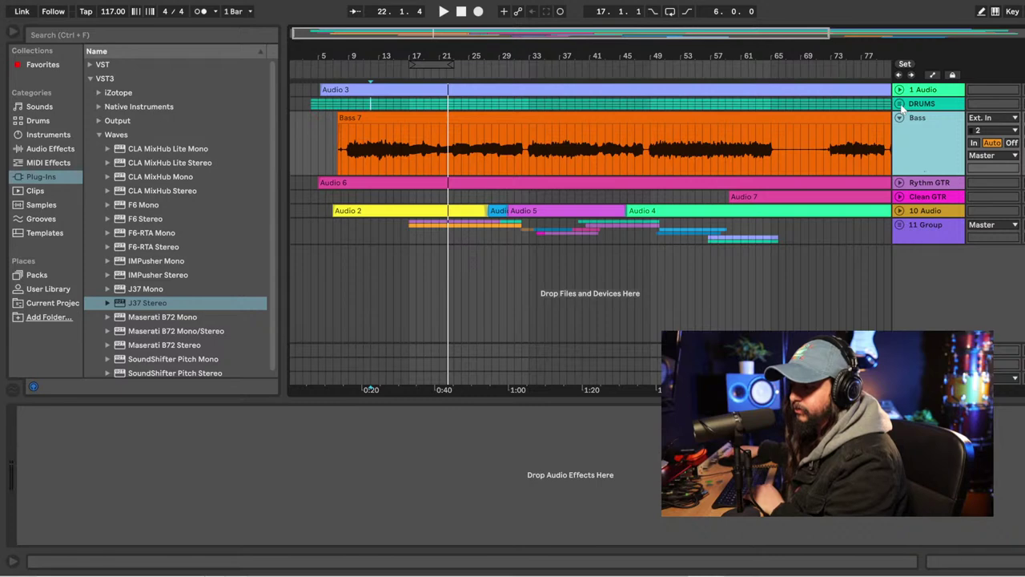
pyautogui.click(900, 105)
pyautogui.scroll(-3, 936, 201)
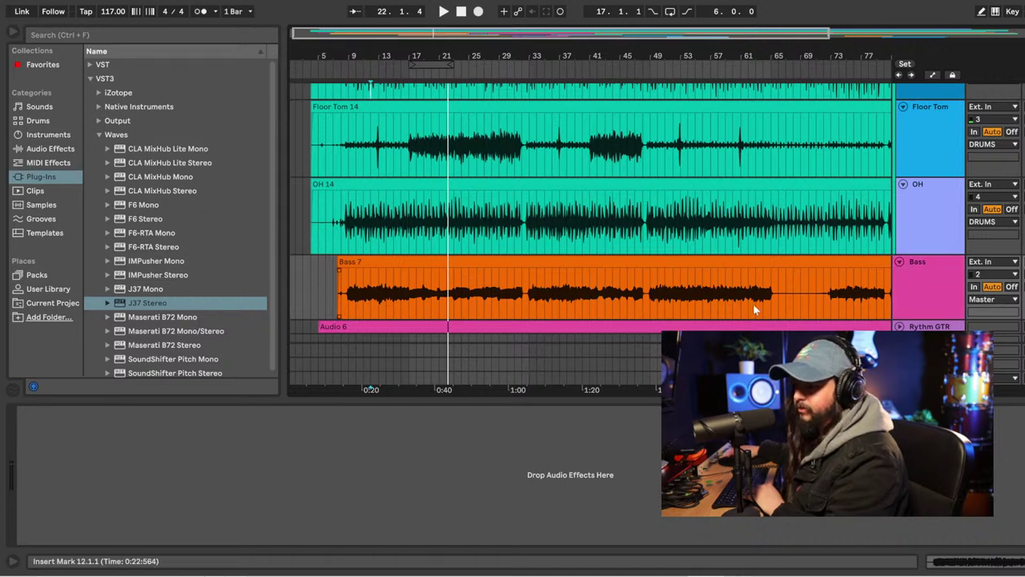
# Select the Bass track and listen to the song from bar 12 and from bar 9.
pyautogui.press('space')
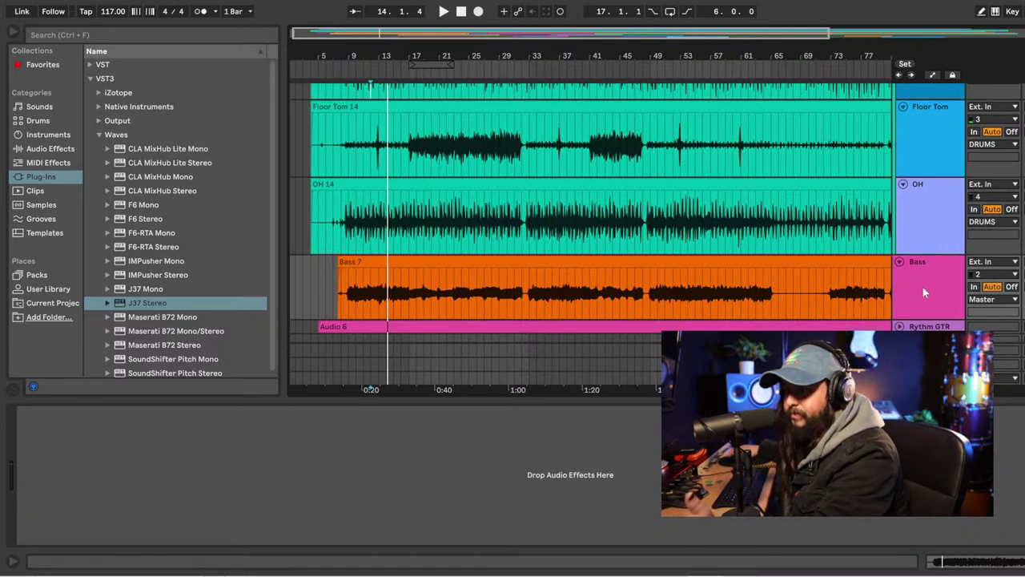
pyautogui.click(921, 284)
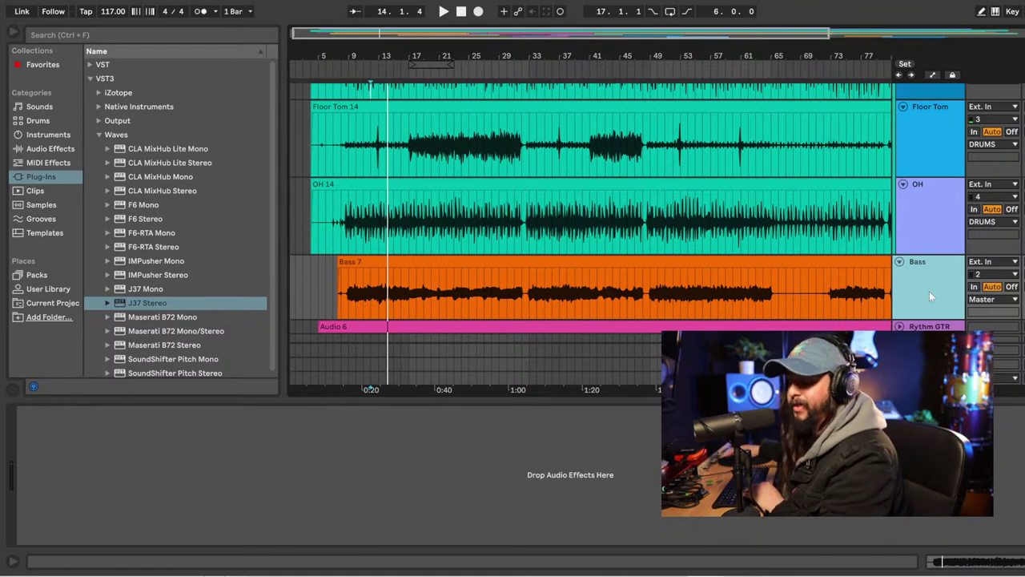
pyautogui.scroll(-2, 929, 295)
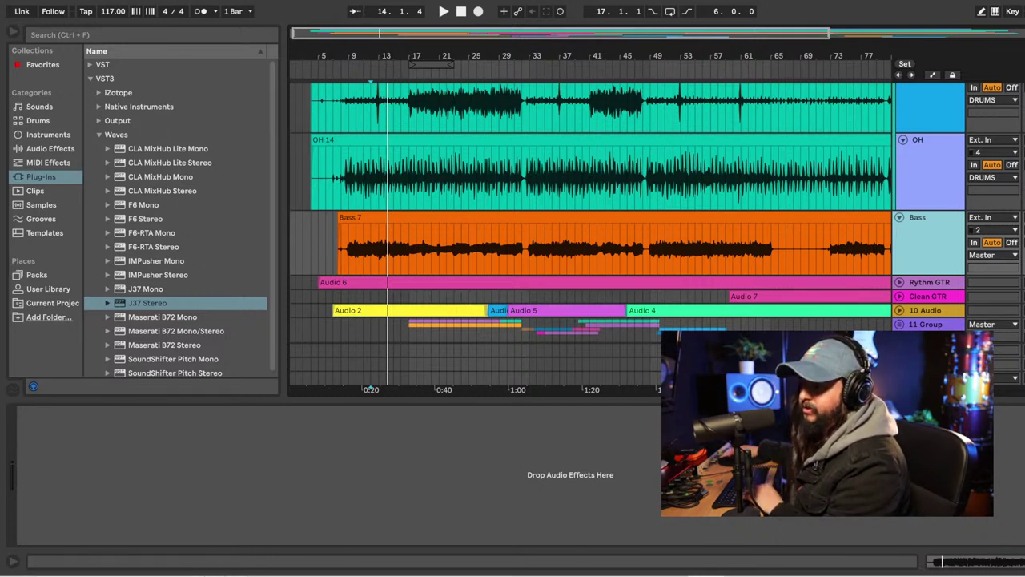
pyautogui.click(929, 240)
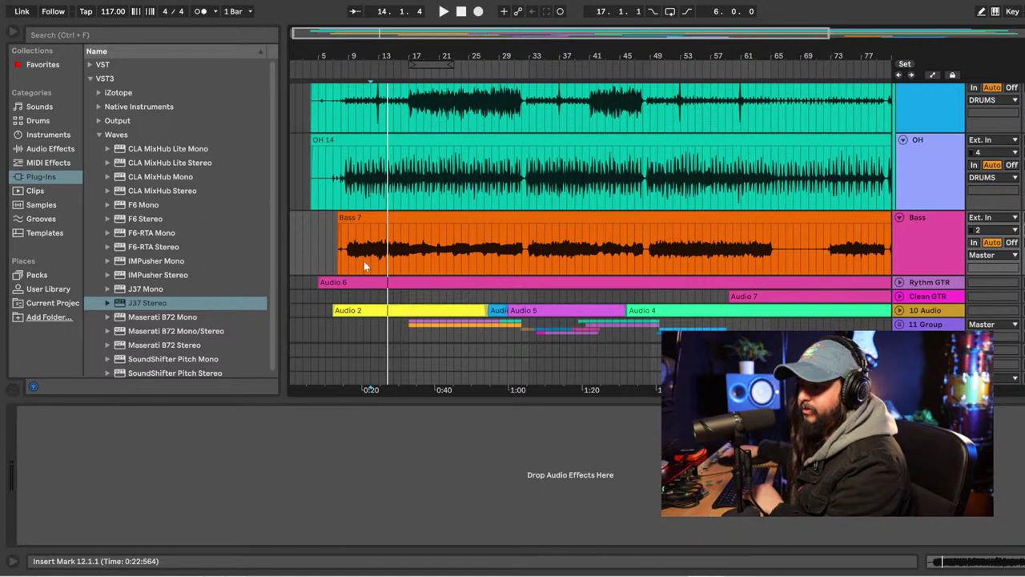
pyautogui.click(347, 254)
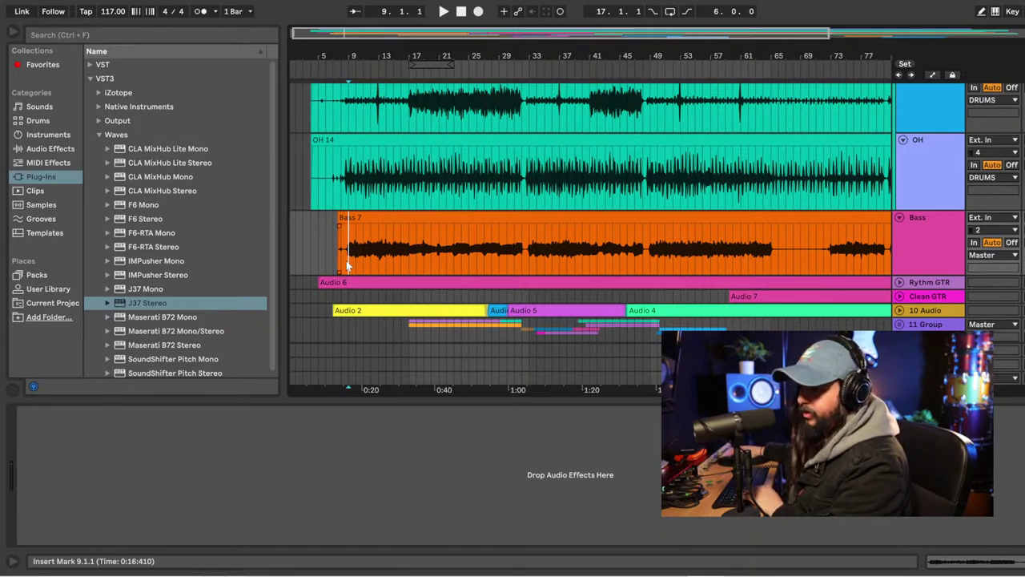
pyautogui.press('space')
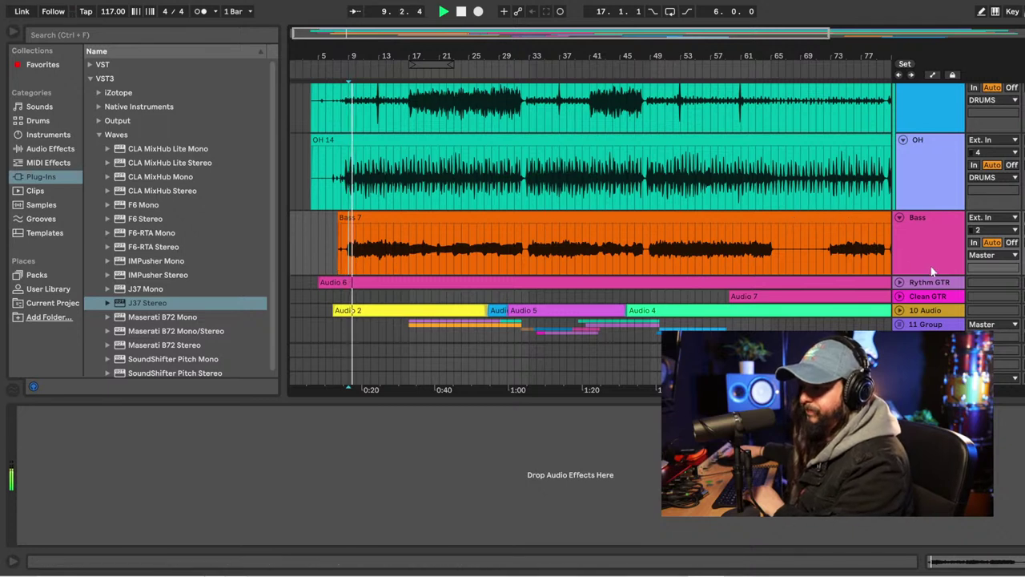
pyautogui.click(1016, 232)
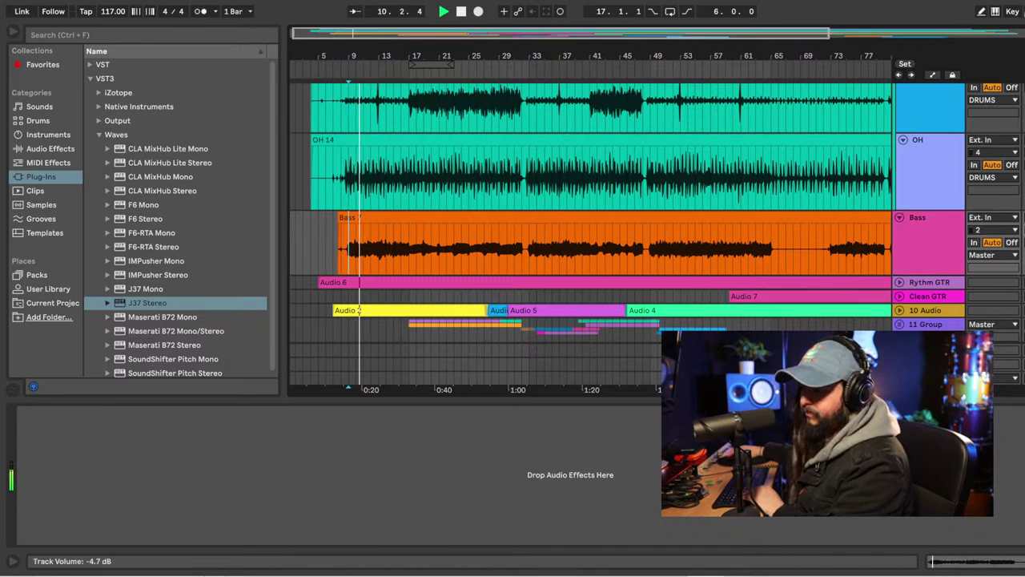
# Add a Compressor from the Dynamics audio effects to the Bass track.
pyautogui.click(99, 135)
pyautogui.click(89, 78)
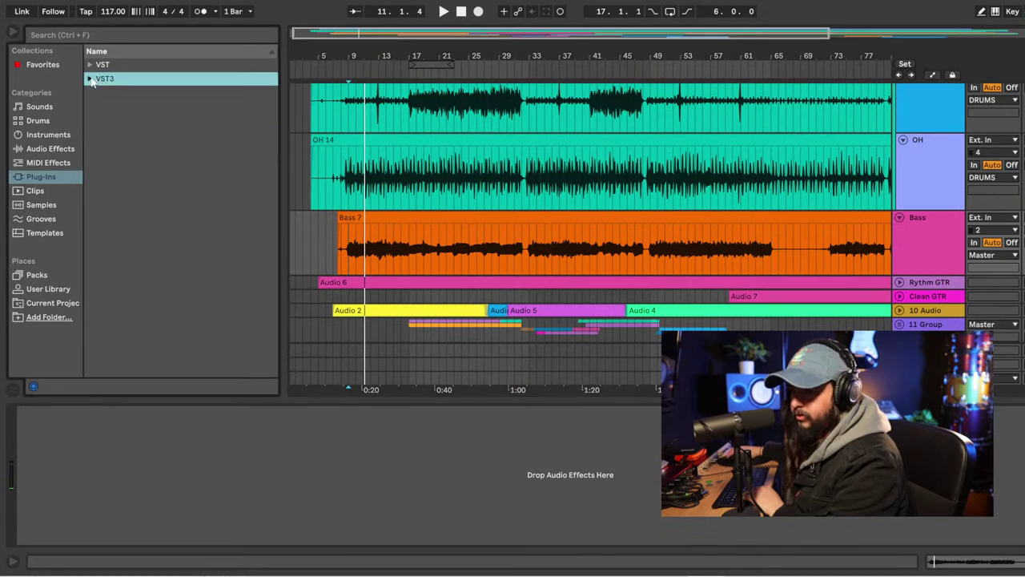
pyautogui.click(53, 149)
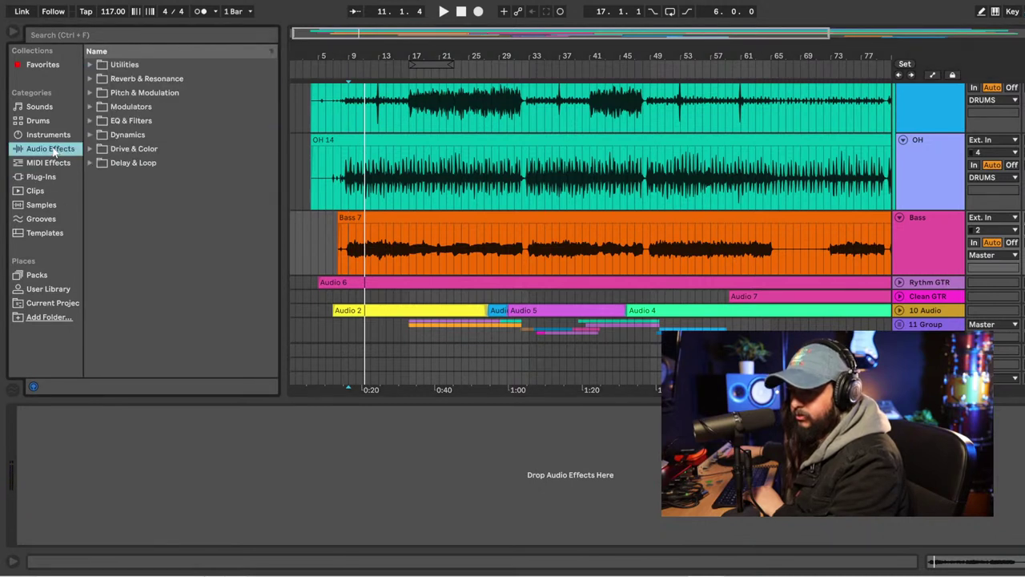
pyautogui.click(90, 135)
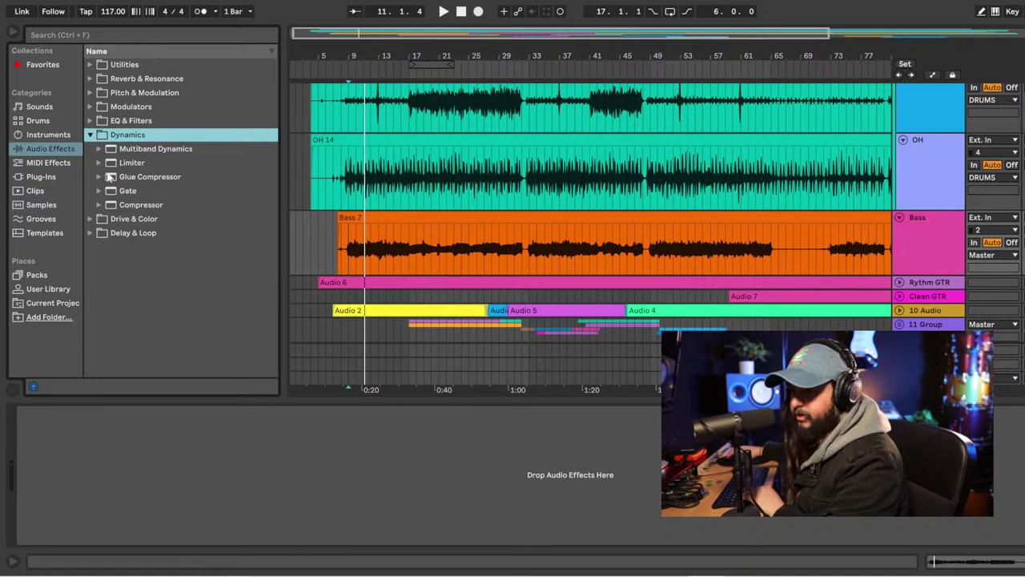
pyautogui.moveTo(108, 208); pyautogui.dragTo(198, 321)
pyautogui.press('Return')
# Play from bar 9, switch the Bass Compressor to its level-meter view, and set the threshold to -13.1 dB.
pyautogui.press('space')
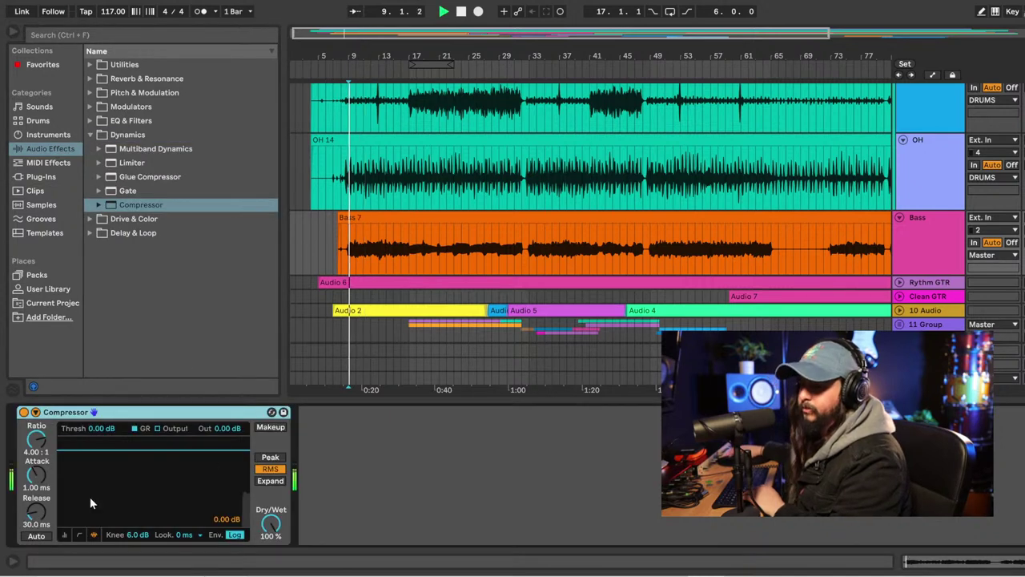
pyautogui.click(64, 535)
pyautogui.moveTo(86, 448); pyautogui.dragTo(84, 473)
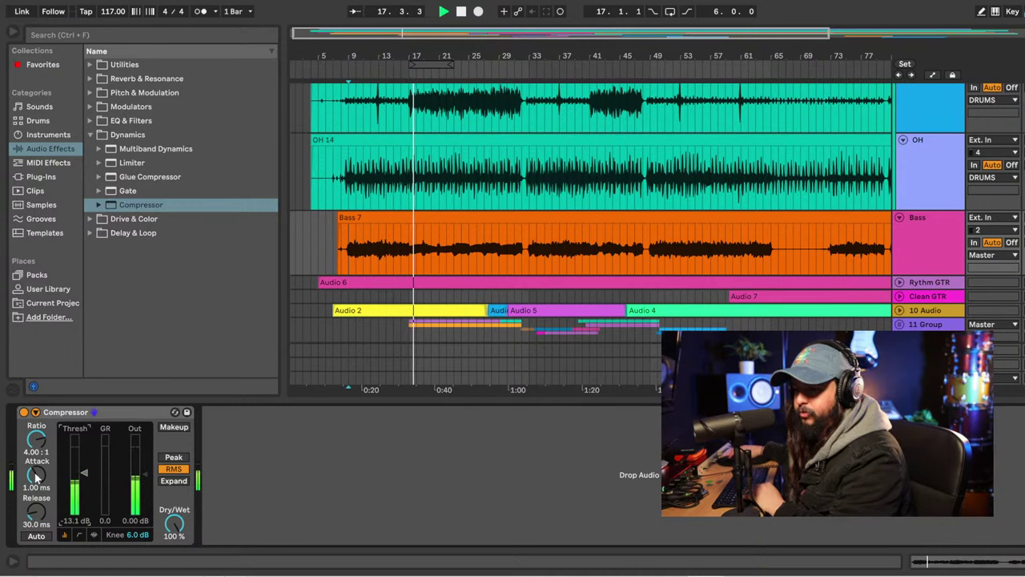
# Try attack times of 58.9 ms and 0.01 ms on the Bass Compressor, then set attack to 1.06 ms and release to 1.22 s.
pyautogui.moveTo(32, 477)
pyautogui.mouseDown()
pyautogui.moveTo(32, 445)
pyautogui.moveTo(33, 488)
pyautogui.moveTo(34, 475)
pyautogui.mouseUp()
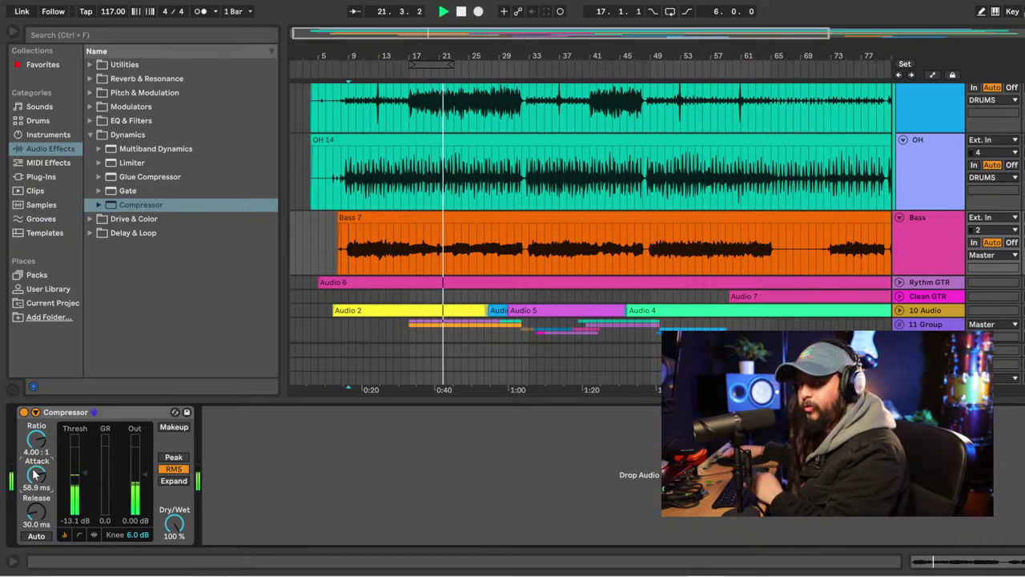
pyautogui.moveTo(36, 475); pyautogui.dragTo(38, 478)
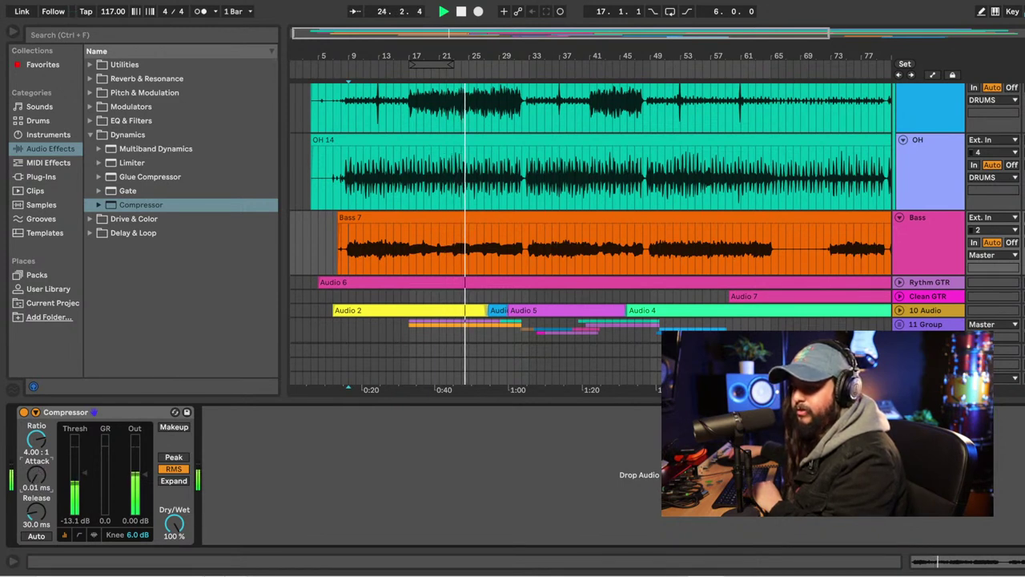
pyautogui.moveTo(38, 474)
pyautogui.mouseDown()
pyautogui.moveTo(36, 508)
pyautogui.moveTo(36, 470)
pyautogui.mouseUp()
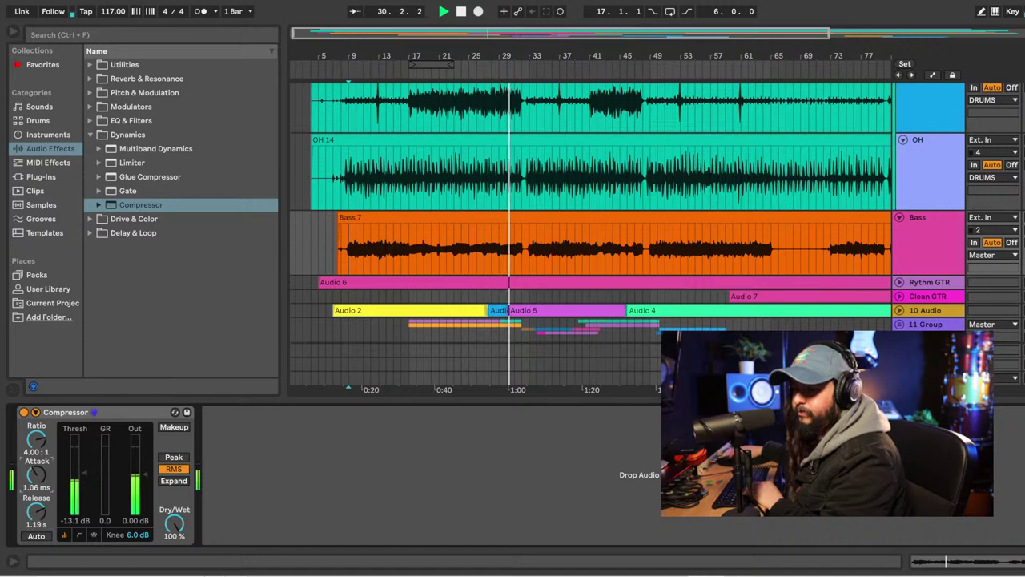
pyautogui.moveTo(36, 511); pyautogui.dragTo(36, 508)
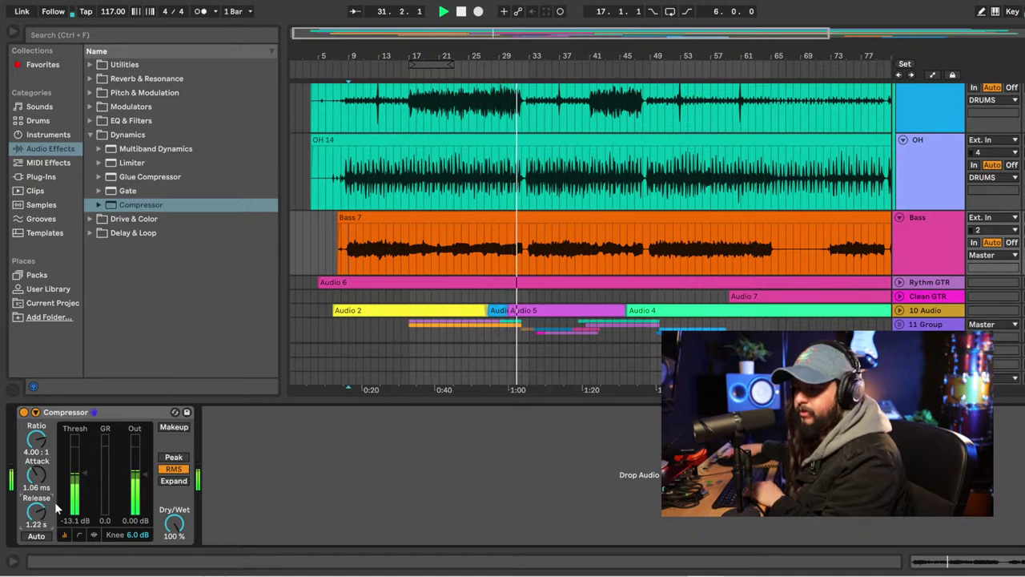
# Add an EQ Eight from EQ & Filters after the Compressor on the Bass track.
pyautogui.click(92, 135)
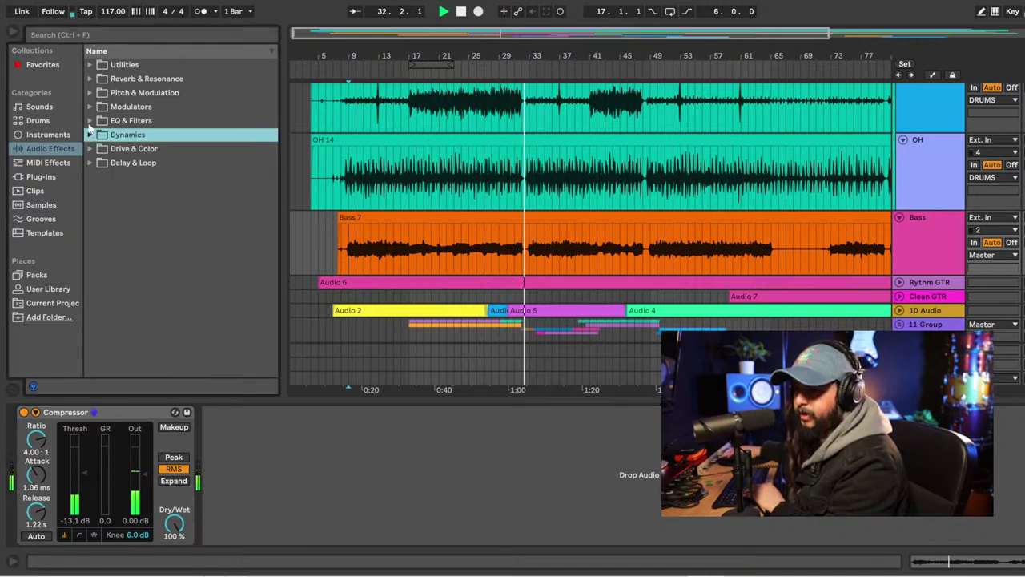
pyautogui.click(91, 120)
pyautogui.moveTo(112, 150); pyautogui.dragTo(334, 476)
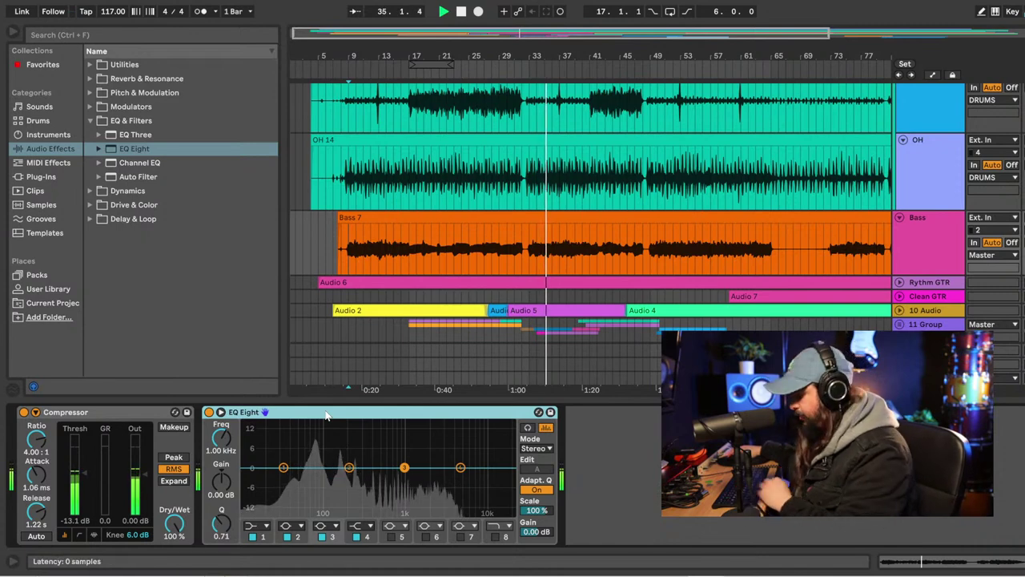
# Make band 1 of the Bass EQ Eight a low cut at 29.0 Hz, Q 0.63, and boost band 2 by 1.36 dB at 182 Hz.
pyautogui.click(266, 526)
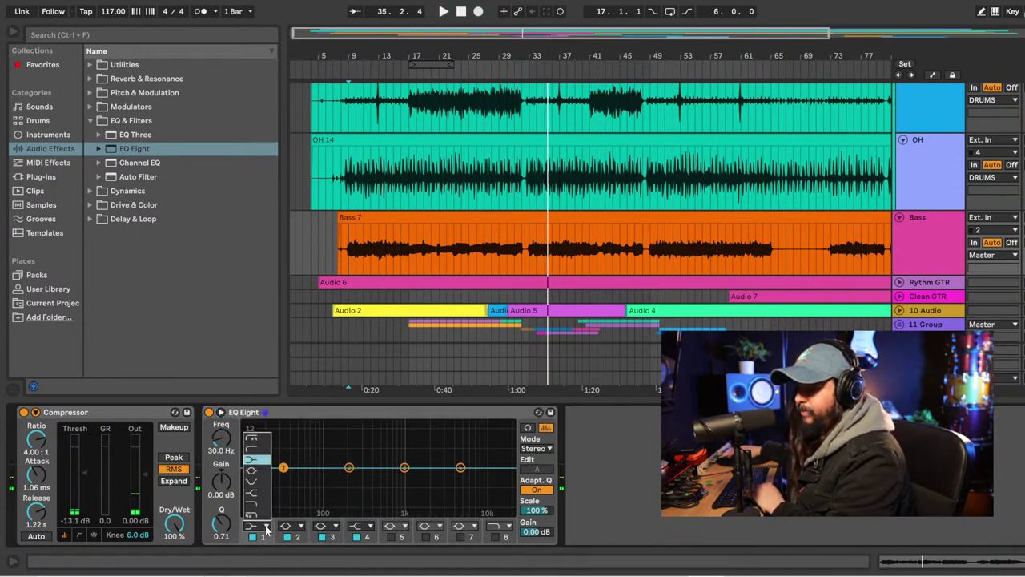
pyautogui.click(256, 452)
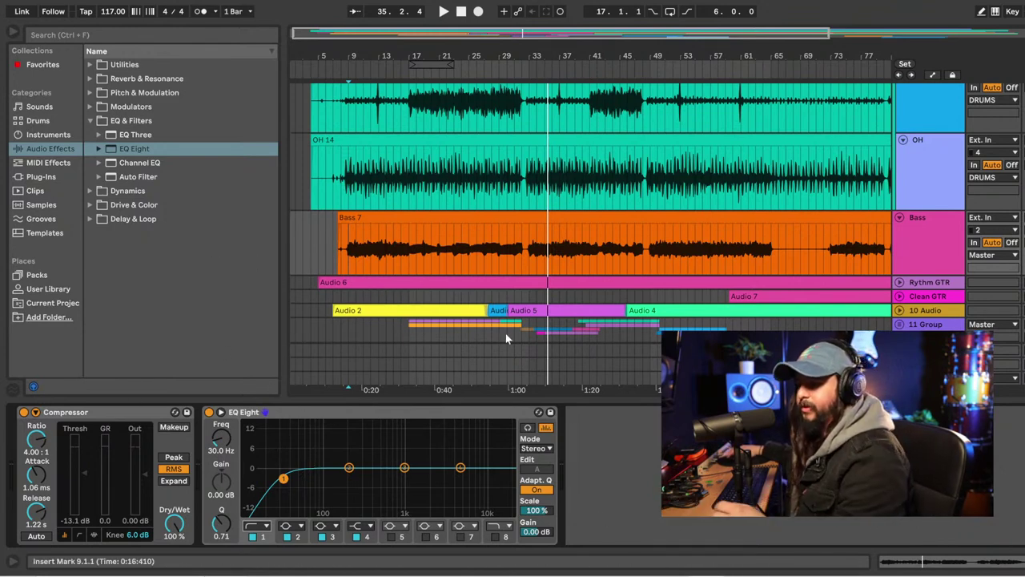
pyautogui.click(406, 418)
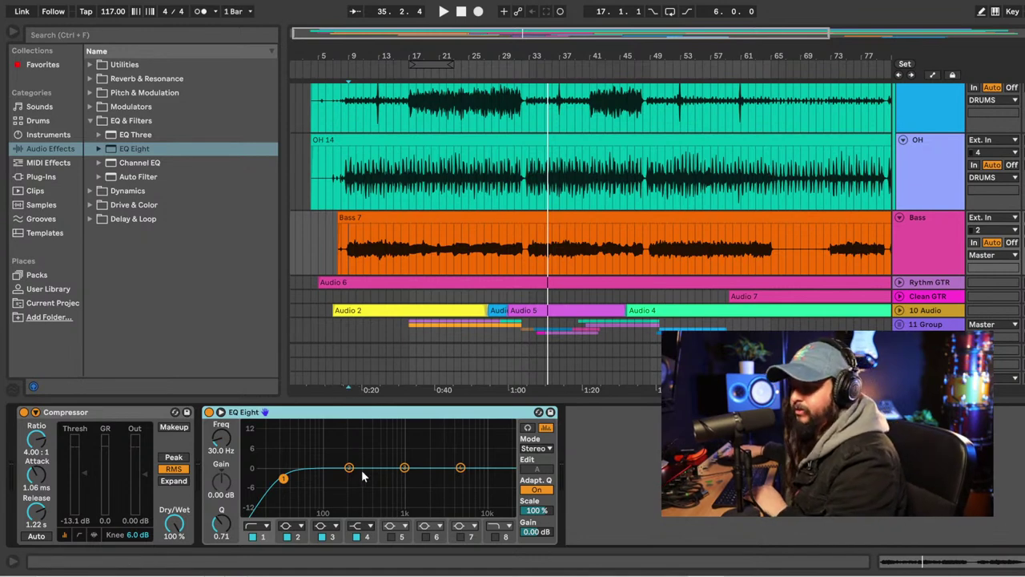
pyautogui.click(348, 385)
pyautogui.moveTo(283, 479); pyautogui.dragTo(282, 481)
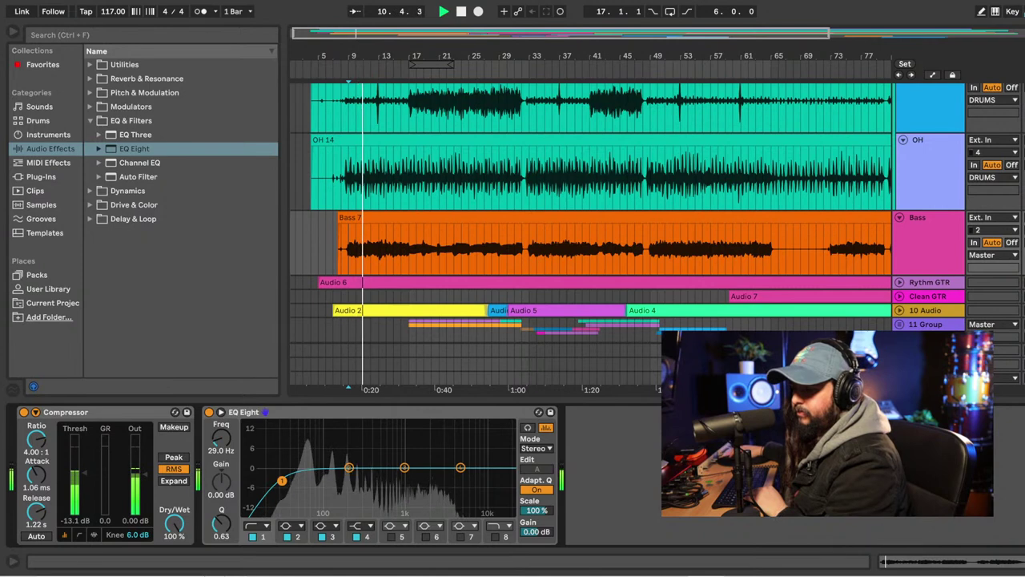
pyautogui.moveTo(348, 467); pyautogui.dragTo(344, 465)
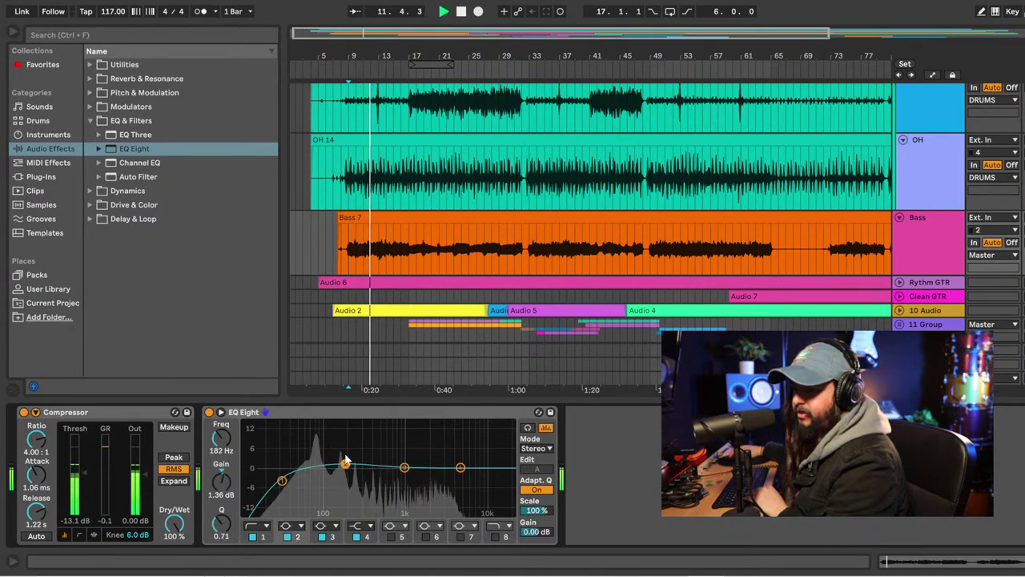
pyautogui.press('space')
# During playback, set band 1 of the Kick track's EQ Eight to 46.4 Hz with a Q of 0.82.
pyautogui.scroll(6, 940, 213)
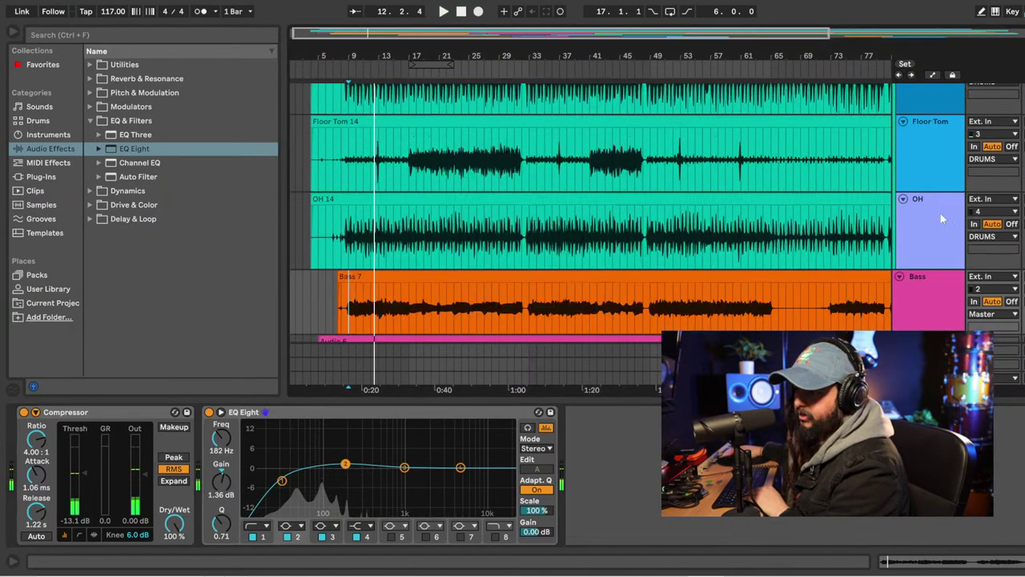
pyautogui.click(926, 180)
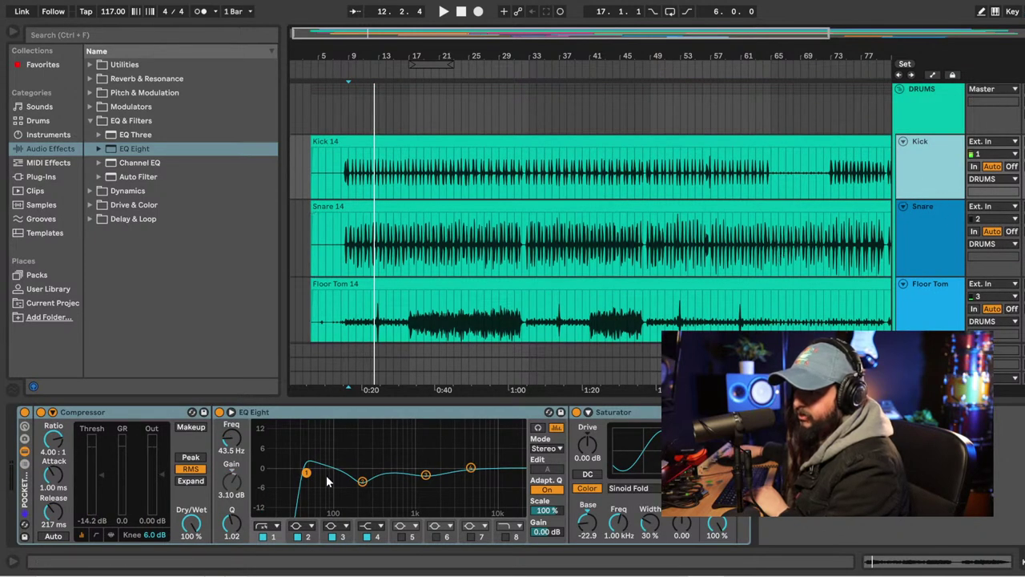
pyautogui.press('space')
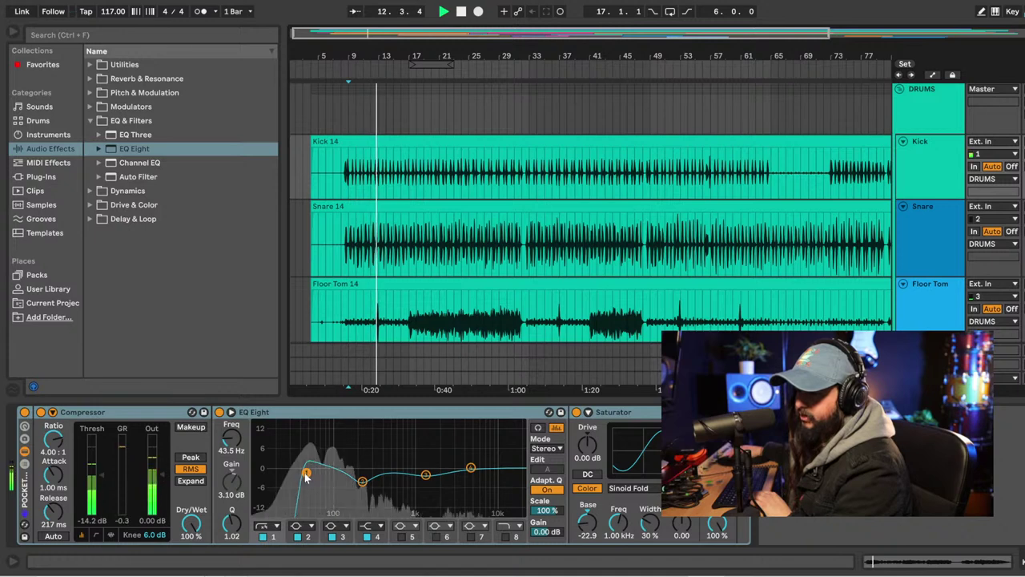
pyautogui.moveTo(305, 476); pyautogui.dragTo(307, 479)
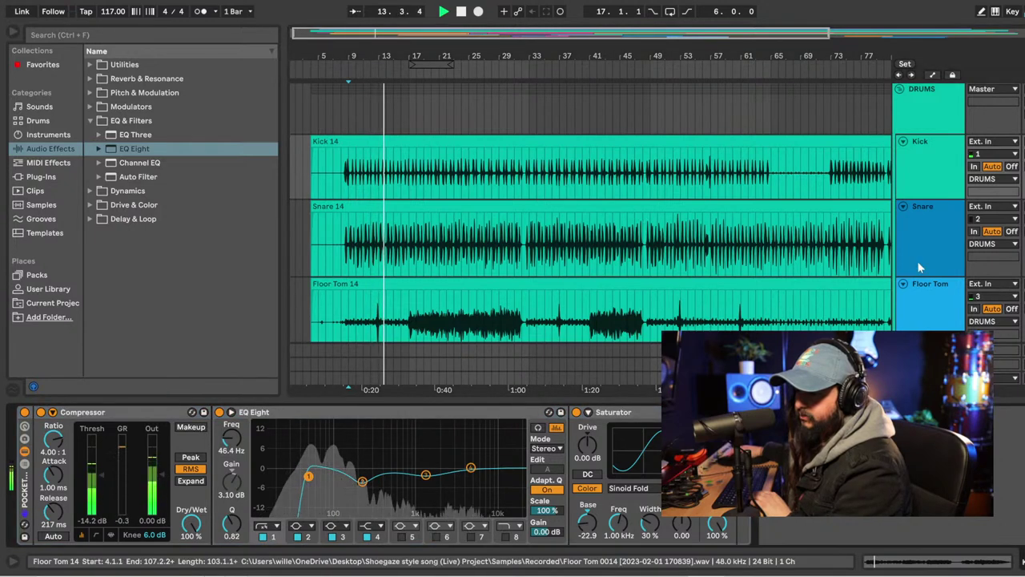
# Flatten band 2 of the Bass EQ Eight to near 0 dB and boost band 3 by 7.07 dB at 1.19 kHz.
pyautogui.scroll(-10, 919, 268)
pyautogui.click(935, 238)
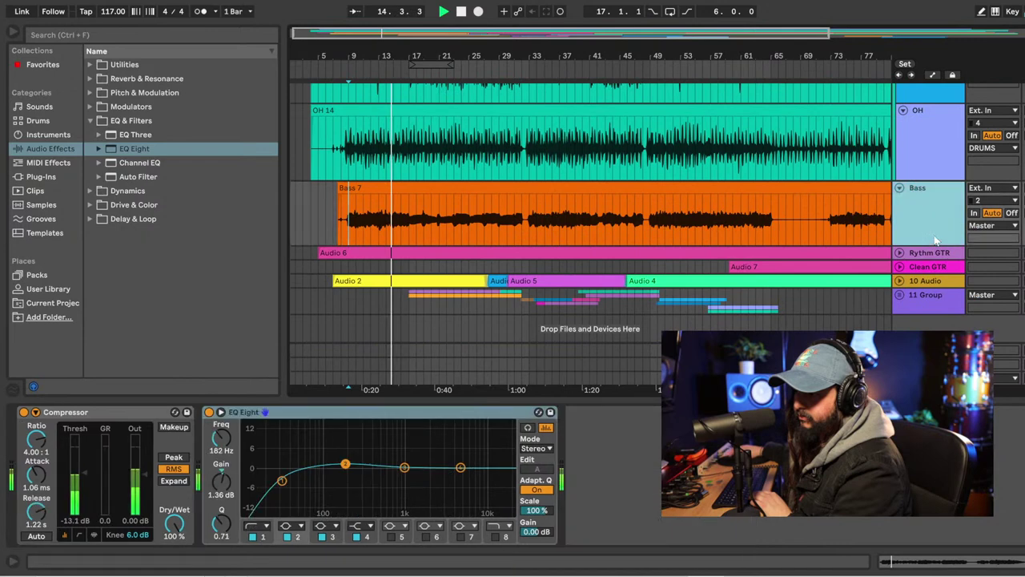
pyautogui.moveTo(345, 464); pyautogui.dragTo(406, 447)
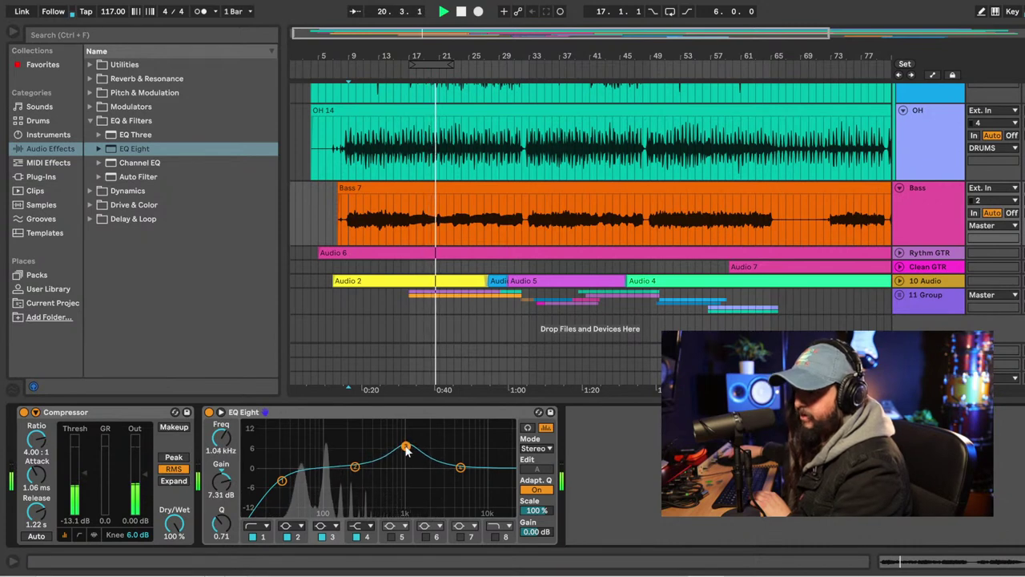
pyautogui.moveTo(406, 450)
pyautogui.mouseDown()
pyautogui.moveTo(419, 440)
pyautogui.moveTo(407, 436)
pyautogui.moveTo(421, 434)
pyautogui.moveTo(407, 450)
pyautogui.mouseUp()
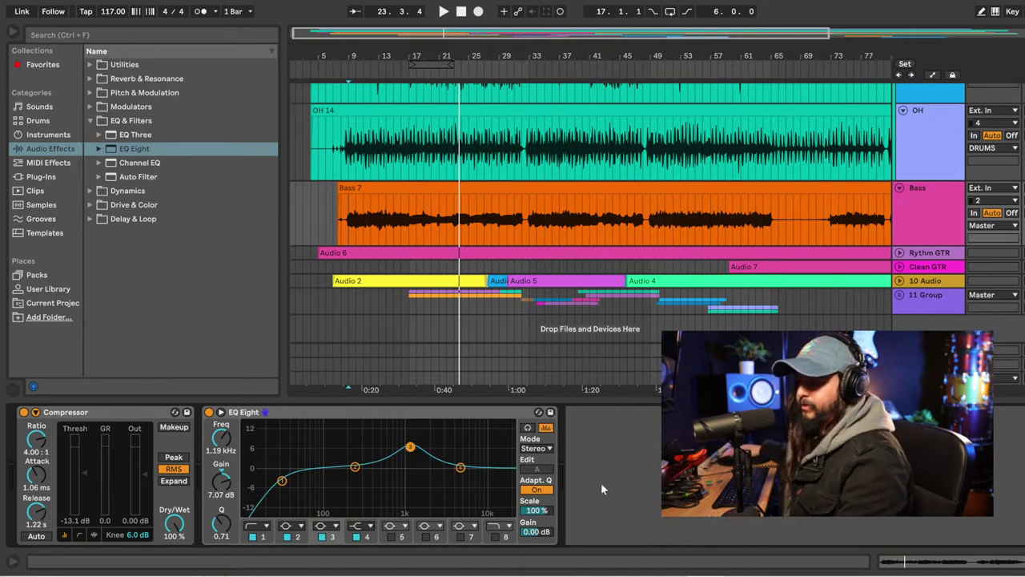
pyautogui.click(925, 239)
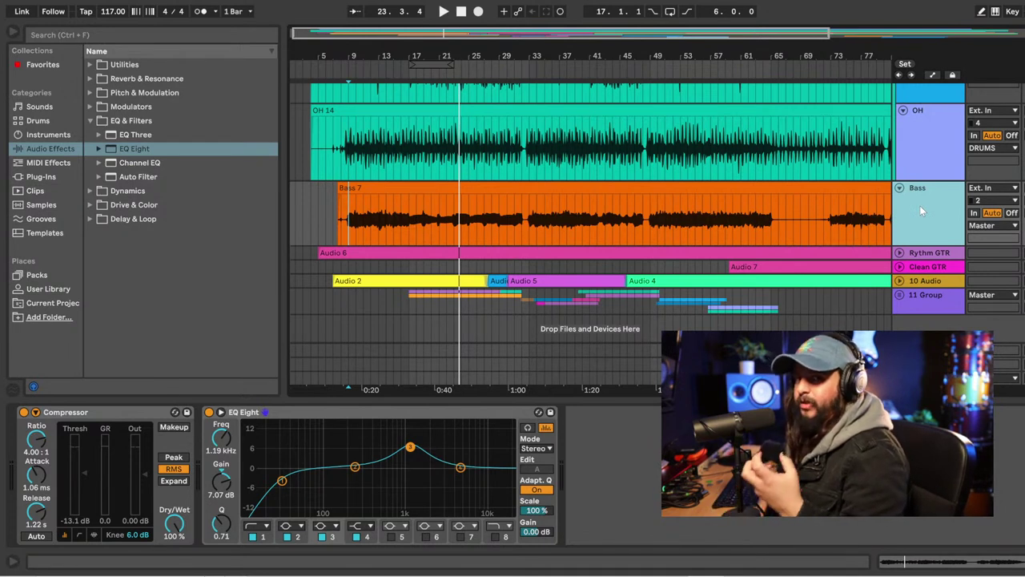
pyautogui.scroll(-1, 941, 213)
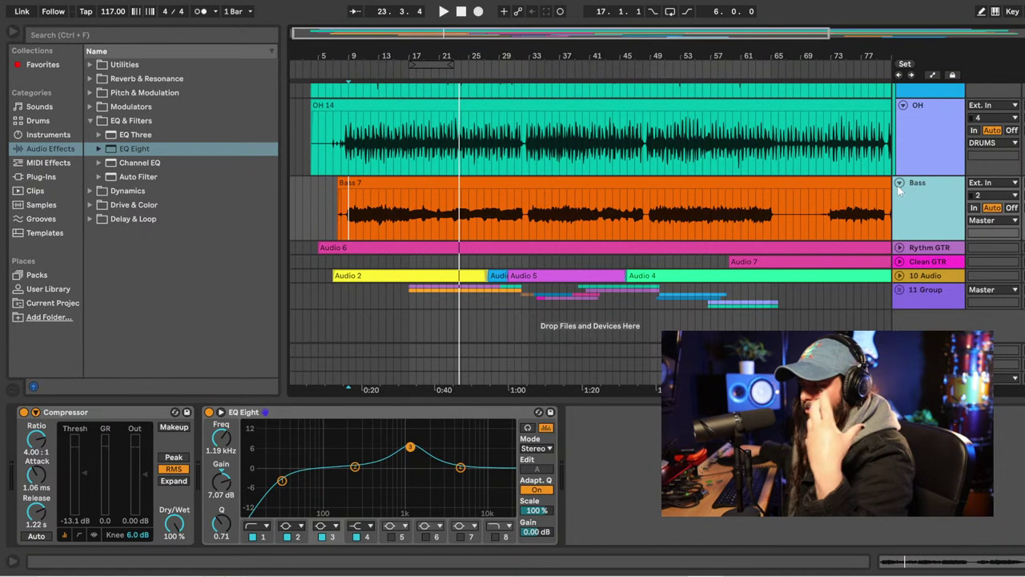
# Playing from bar 9, move Bass EQ band 3 to 1.82 kHz, cut band 2 slightly, and set band 1 to 29.7 Hz with Q 0.72.
pyautogui.click(432, 229)
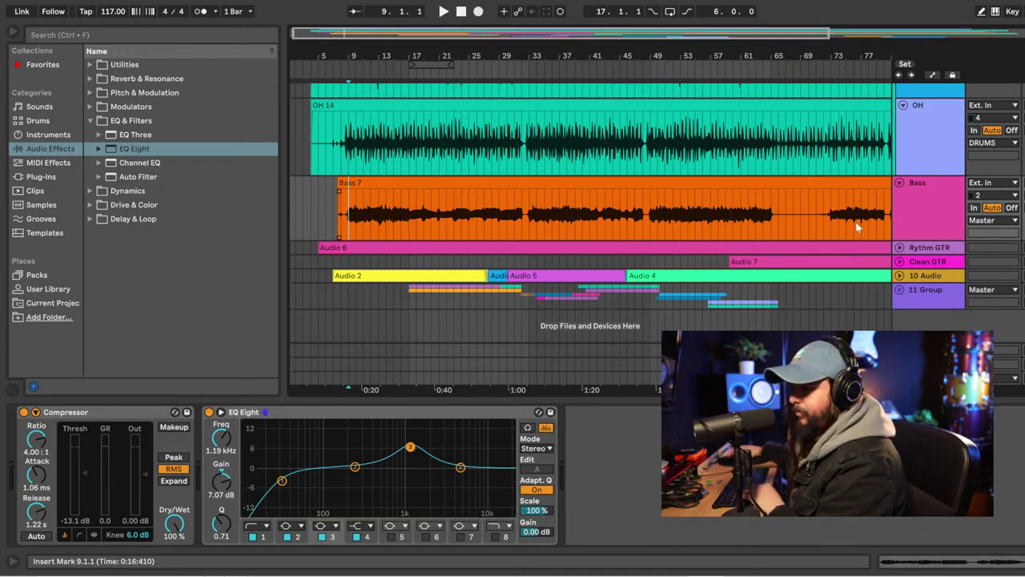
pyautogui.click(923, 202)
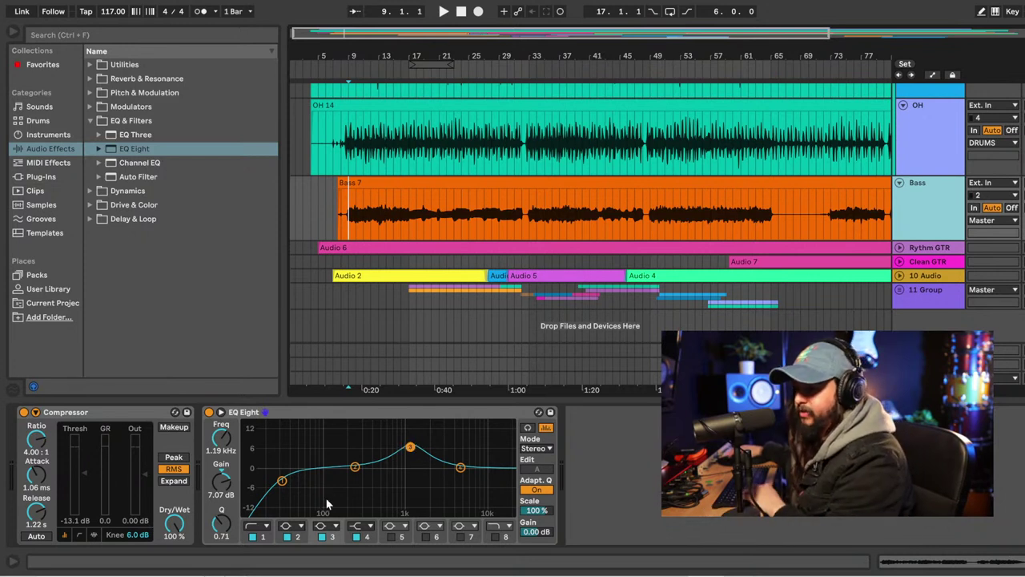
pyautogui.press('space')
pyautogui.moveTo(411, 446)
pyautogui.mouseDown()
pyautogui.moveTo(432, 440)
pyautogui.moveTo(426, 446)
pyautogui.mouseUp()
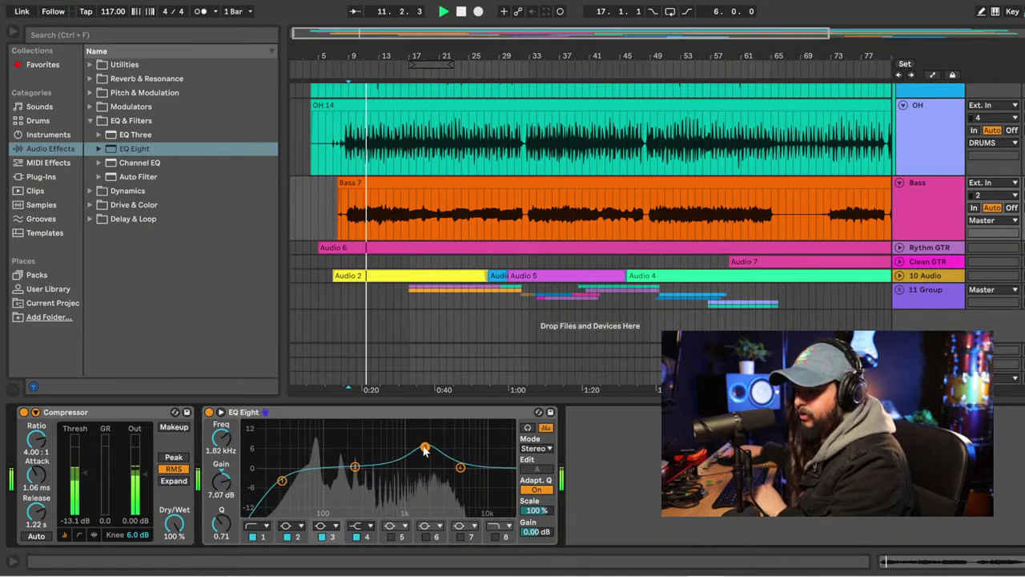
pyautogui.moveTo(355, 466); pyautogui.dragTo(354, 472)
pyautogui.click(282, 480)
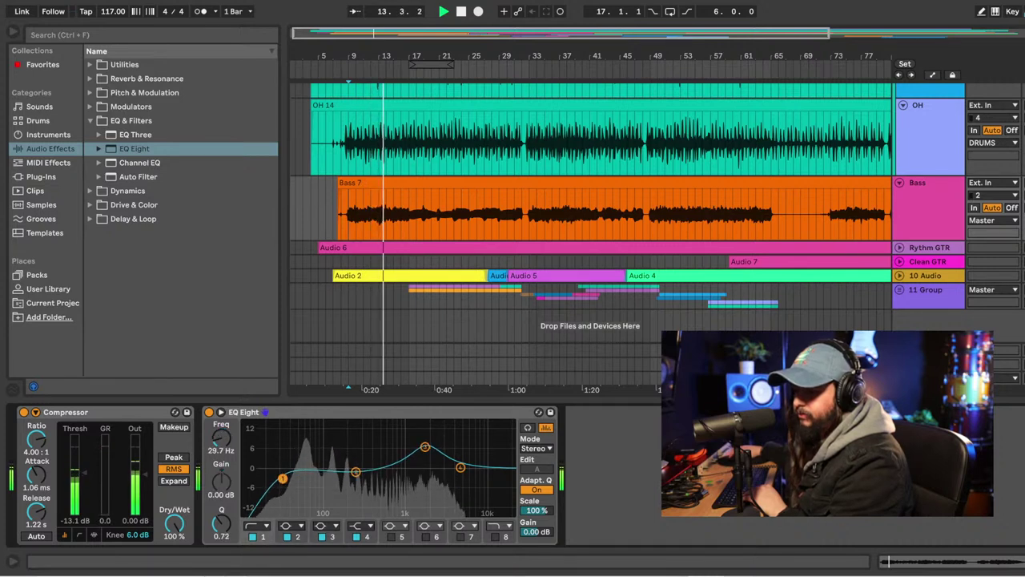
# Add a Saturator from Drive & Color after the Bass EQ Eight and set its curve to Sinoid Fold.
pyautogui.click(90, 120)
pyautogui.click(89, 149)
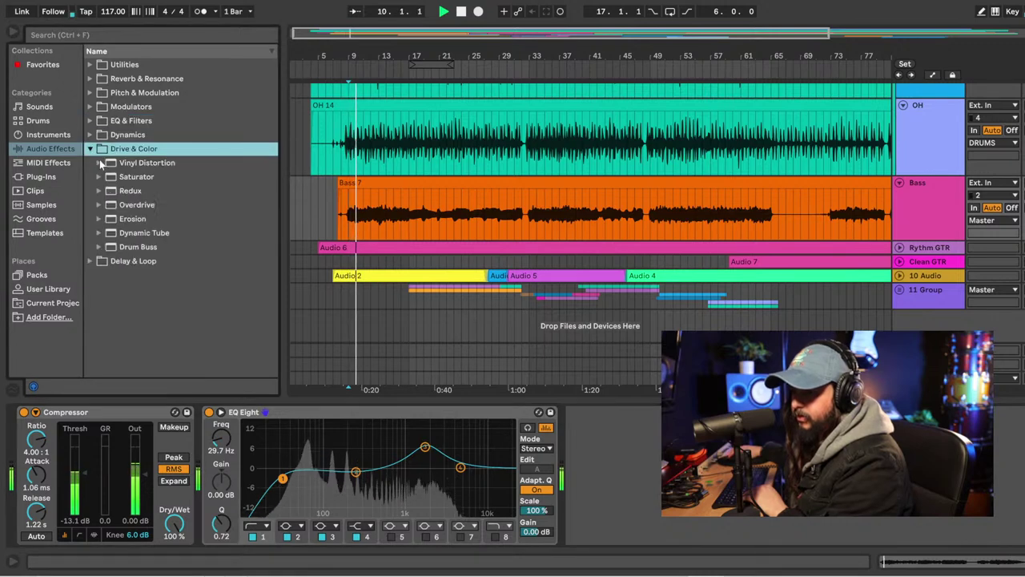
pyautogui.moveTo(112, 180); pyautogui.dragTo(648, 463)
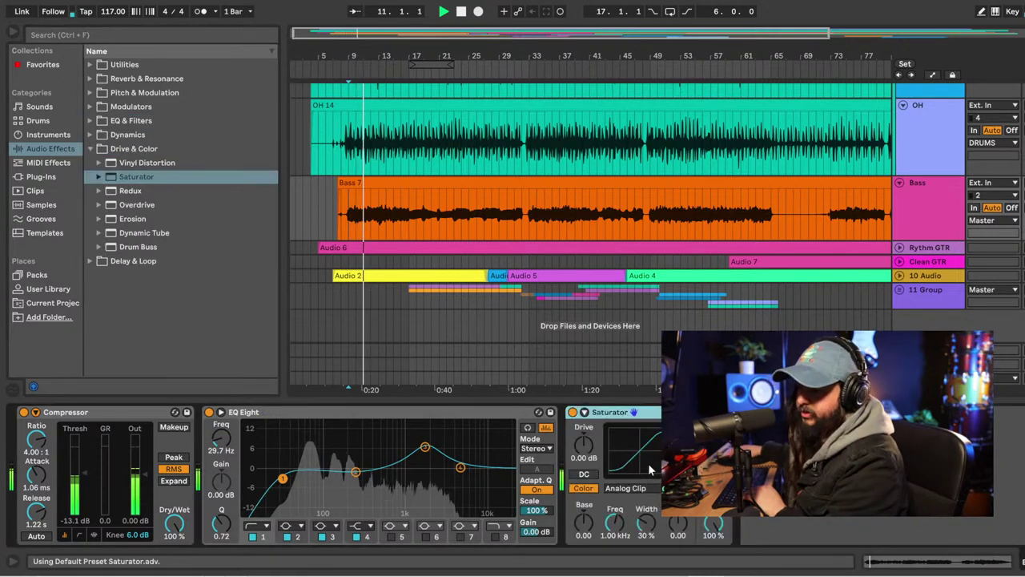
pyautogui.click(633, 488)
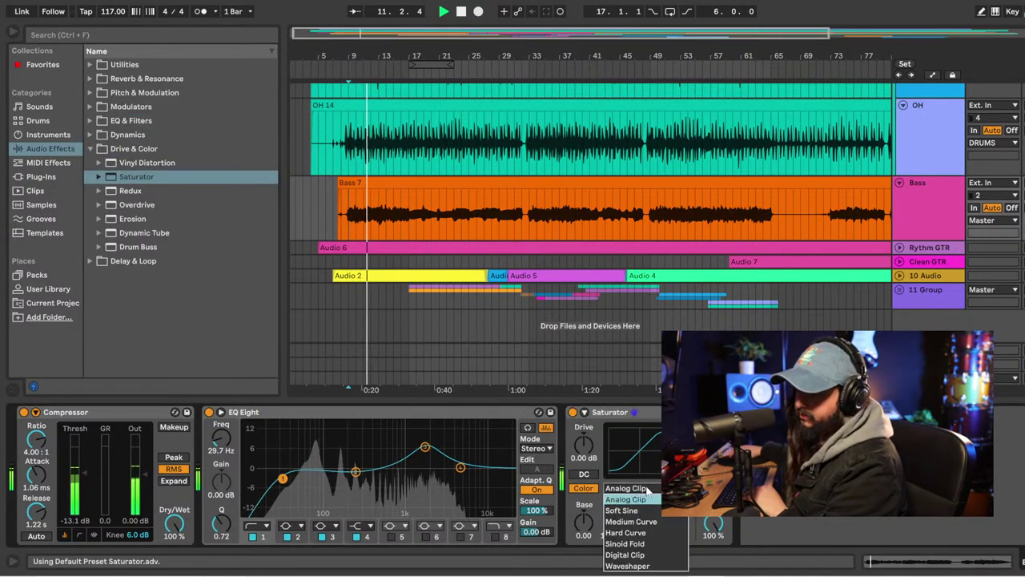
pyautogui.click(626, 544)
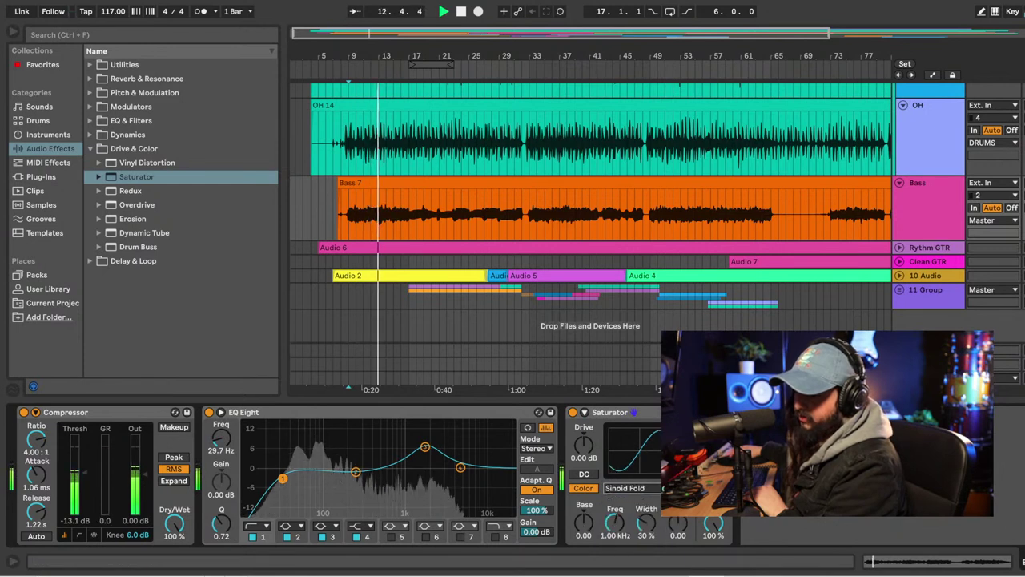
# Try base values of 32.0 and 21.7 on the Bass Saturator during playback, then set the base to -20.6.
pyautogui.moveTo(584, 522)
pyautogui.mouseDown()
pyautogui.moveTo(583, 466)
pyautogui.moveTo(584, 524)
pyautogui.mouseUp()
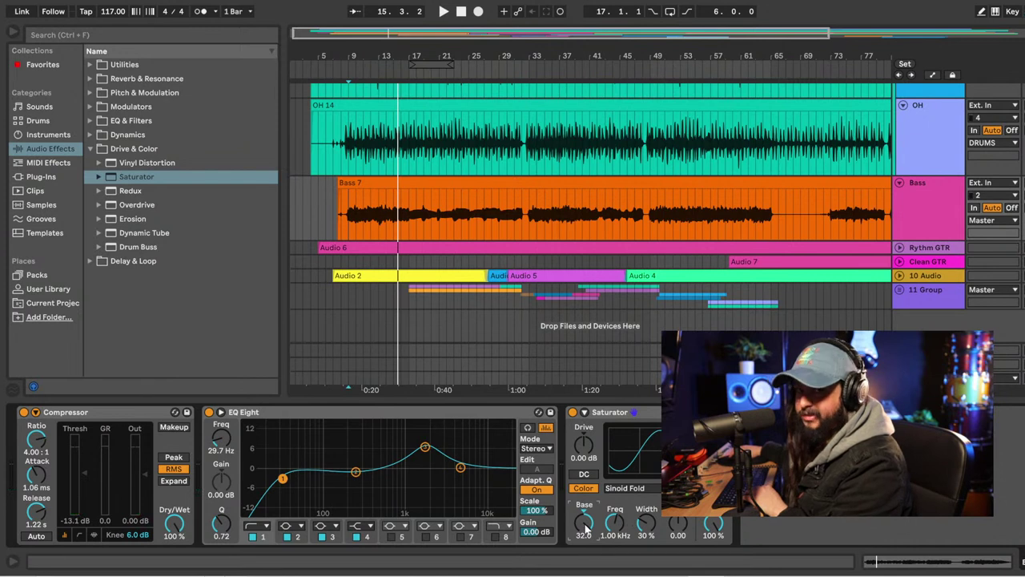
pyautogui.press('space')
pyautogui.moveTo(583, 525); pyautogui.dragTo(585, 526)
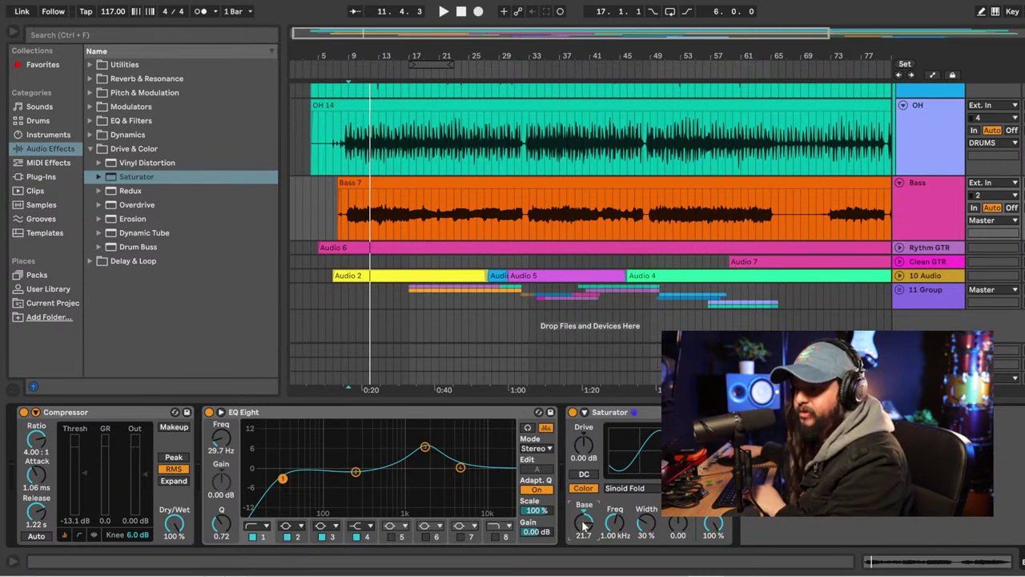
pyautogui.press('space')
pyautogui.moveTo(584, 524); pyautogui.dragTo(582, 521)
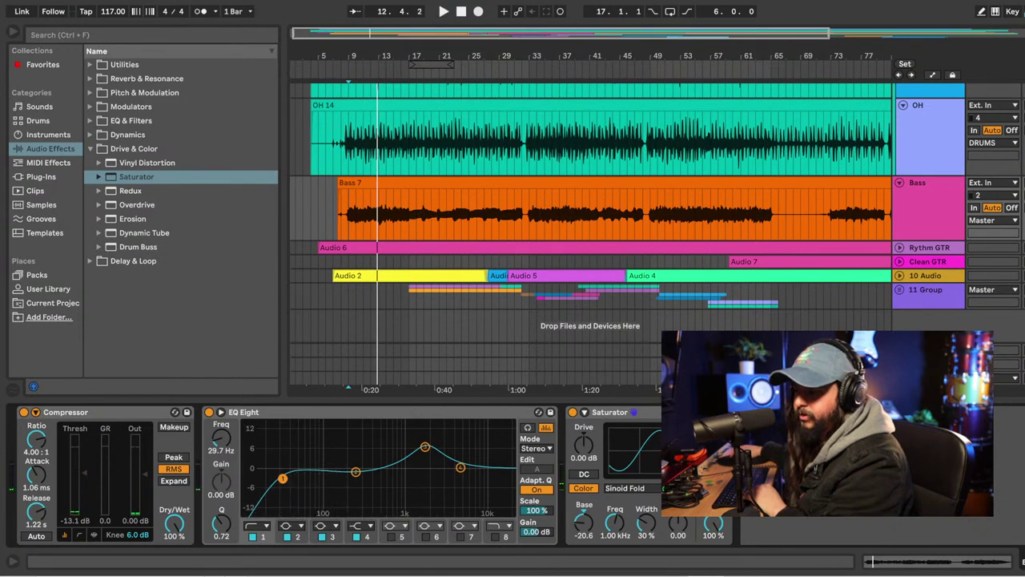
# Play the song with the Bass Saturator bypassed and re-enabled to compare the sound.
pyautogui.press('space')
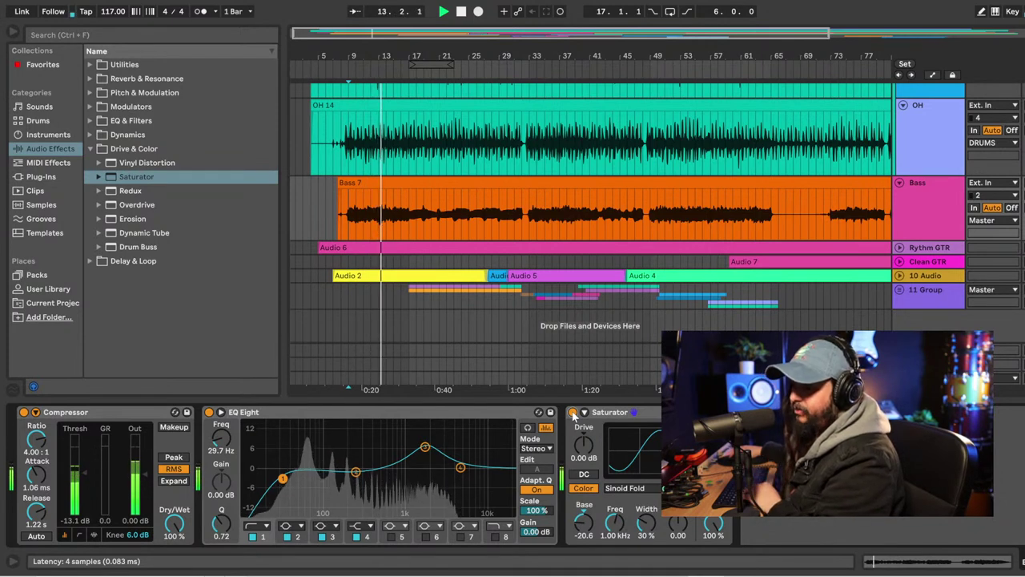
pyautogui.click(572, 412)
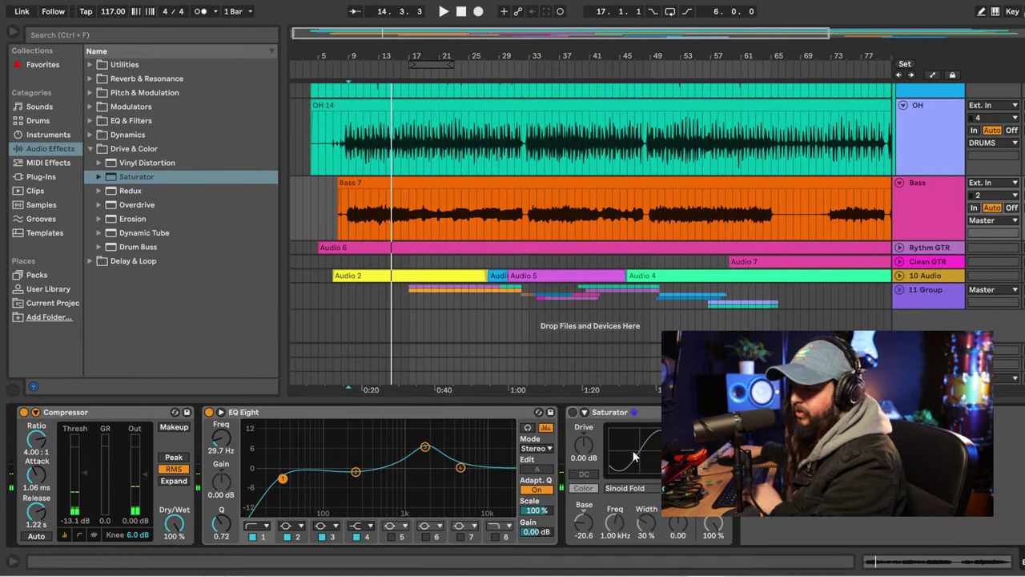
pyautogui.click(573, 412)
pyautogui.press('space')
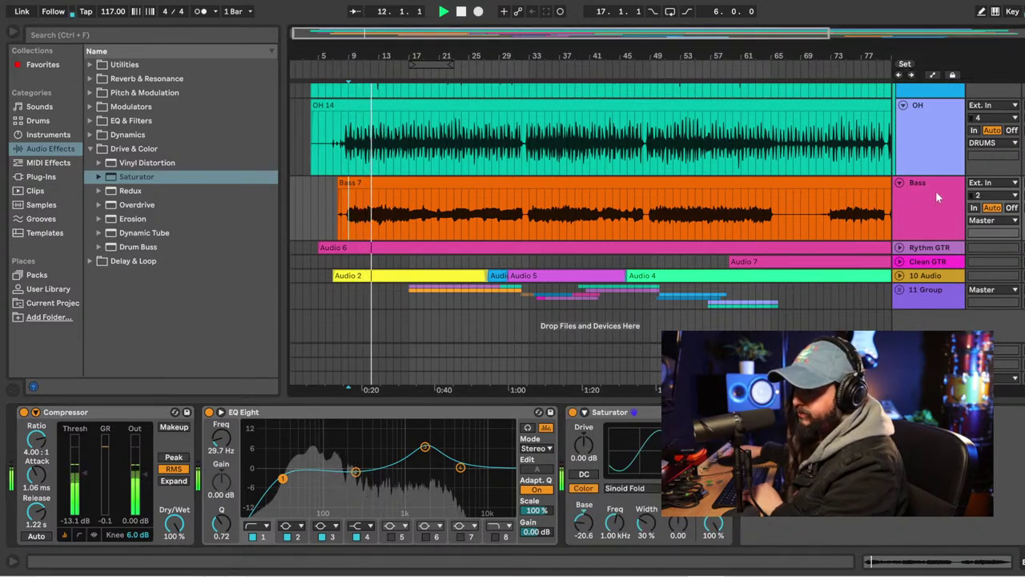
# Add a Glue Compressor from Dynamics after the Saturator on the Bass track and choose Kick as its sidechain source.
pyautogui.click(905, 197)
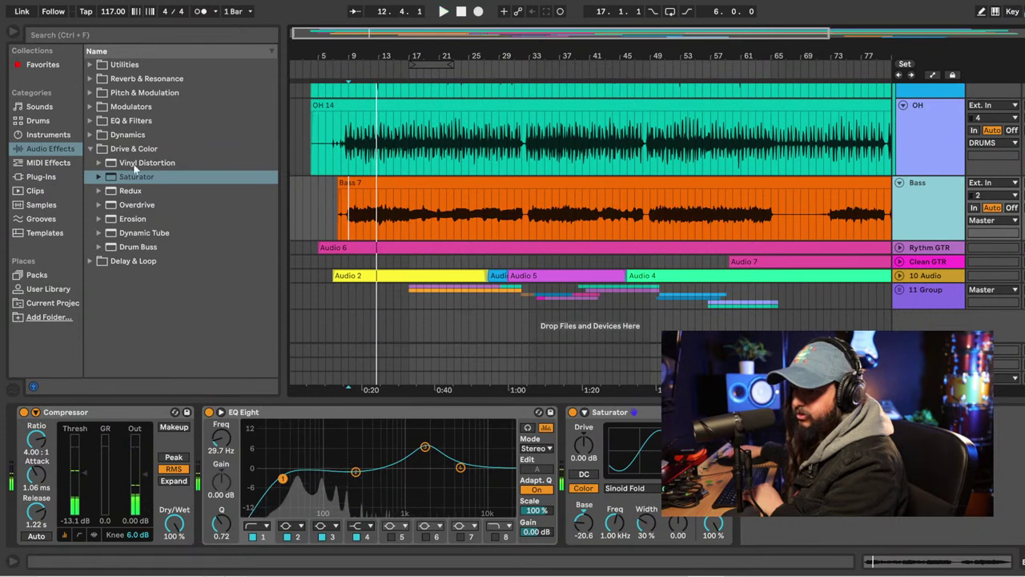
pyautogui.click(94, 150)
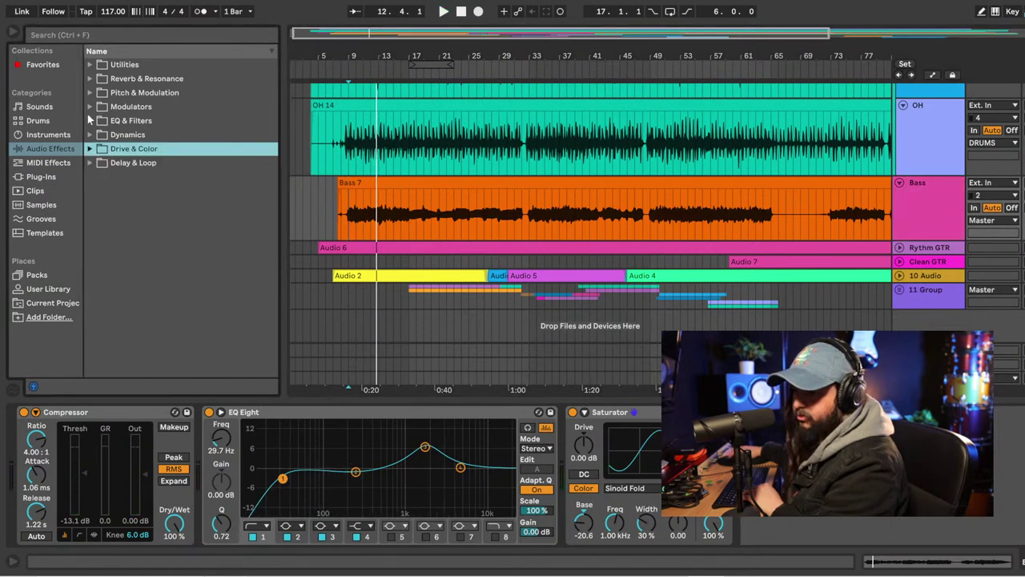
pyautogui.click(90, 134)
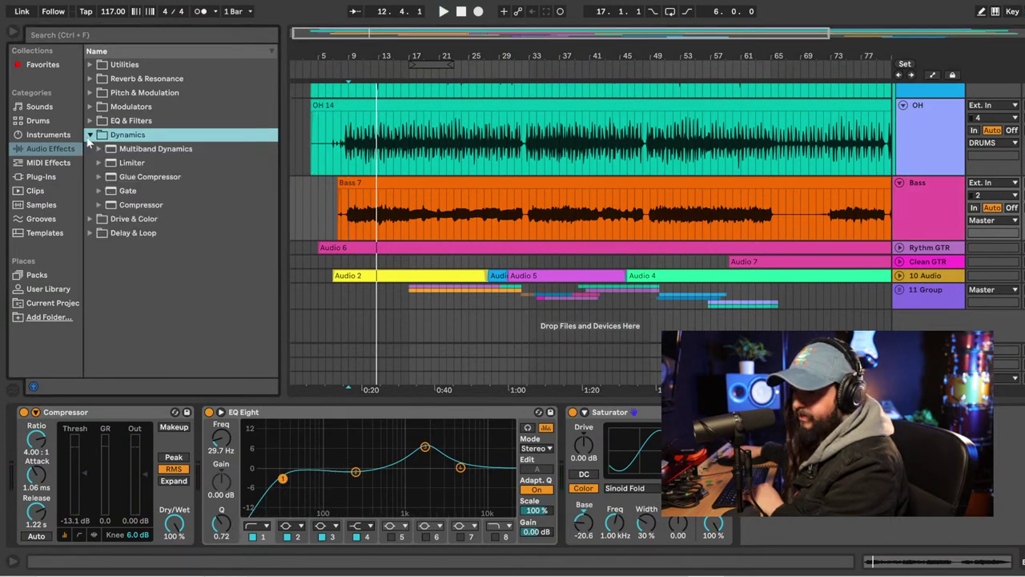
pyautogui.click(120, 178)
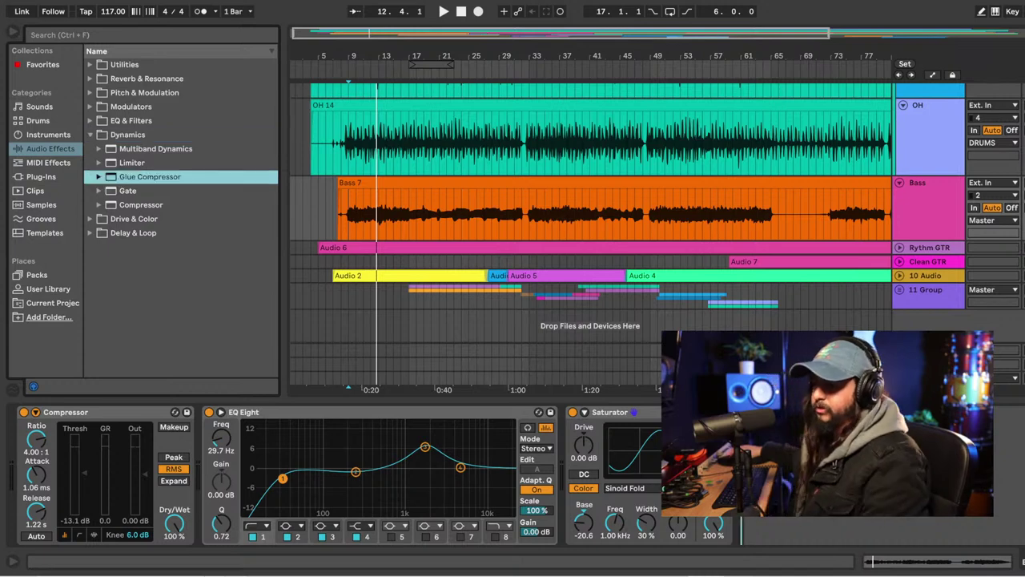
pyautogui.press('Return')
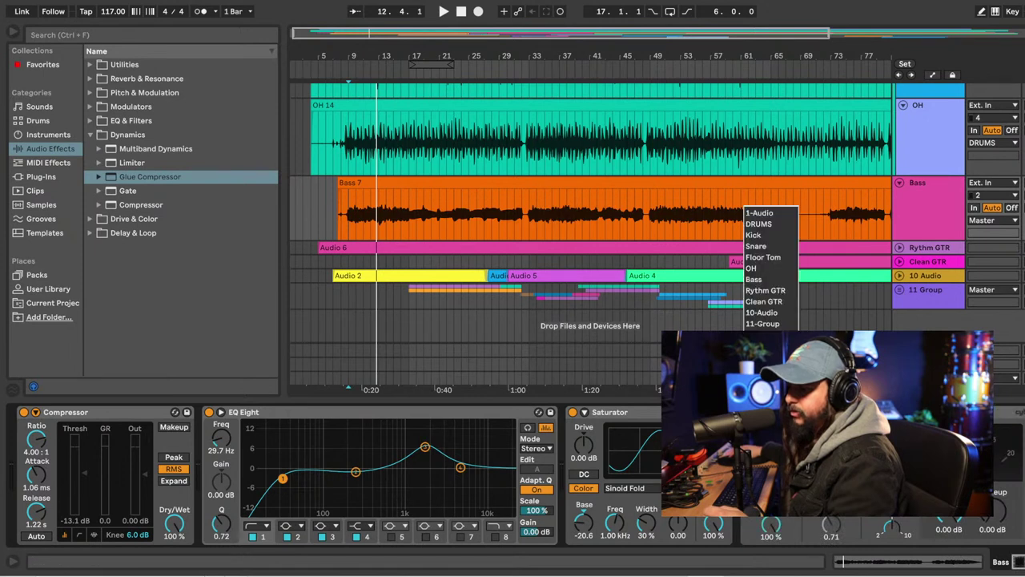
pyautogui.click(752, 234)
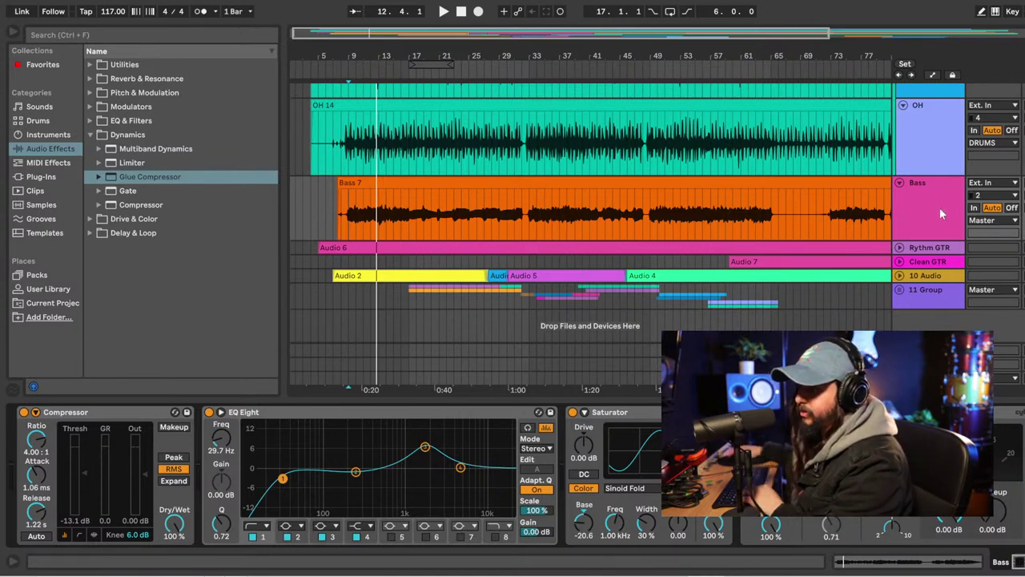
pyautogui.scroll(10, 938, 211)
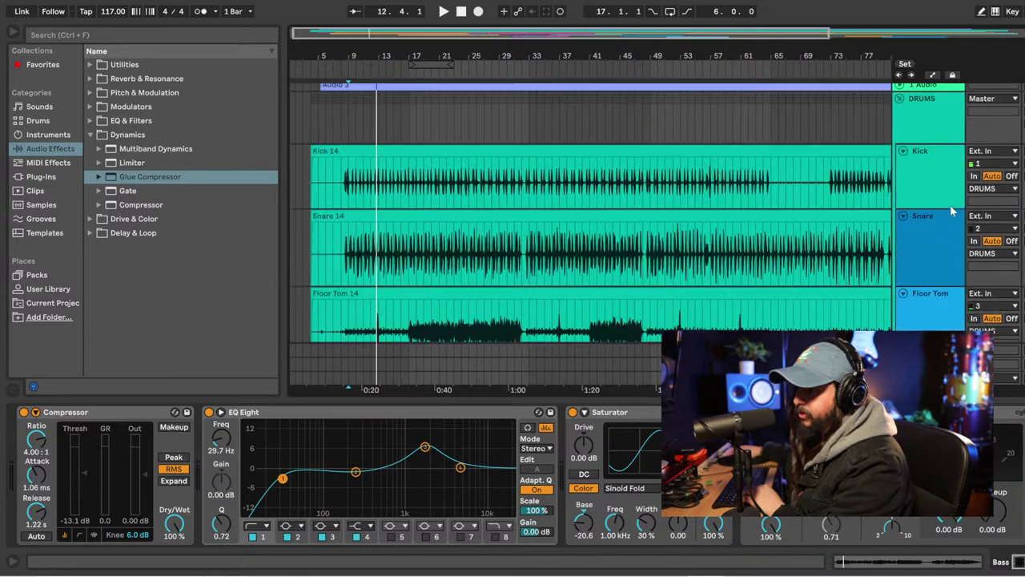
# Move the third band of the Kick track's EQ Eight to 3.44 kHz with a 2.85 dB boost.
pyautogui.click(942, 198)
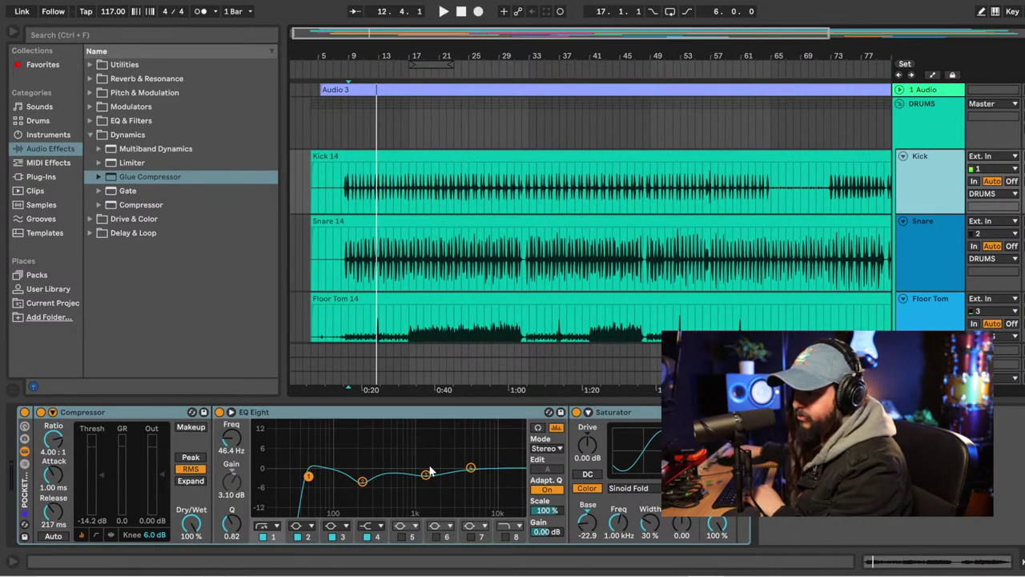
pyautogui.press('space')
pyautogui.moveTo(432, 478)
pyautogui.mouseDown()
pyautogui.moveTo(395, 450)
pyautogui.moveTo(469, 449)
pyautogui.moveTo(457, 459)
pyautogui.mouseUp()
pyautogui.press('space')
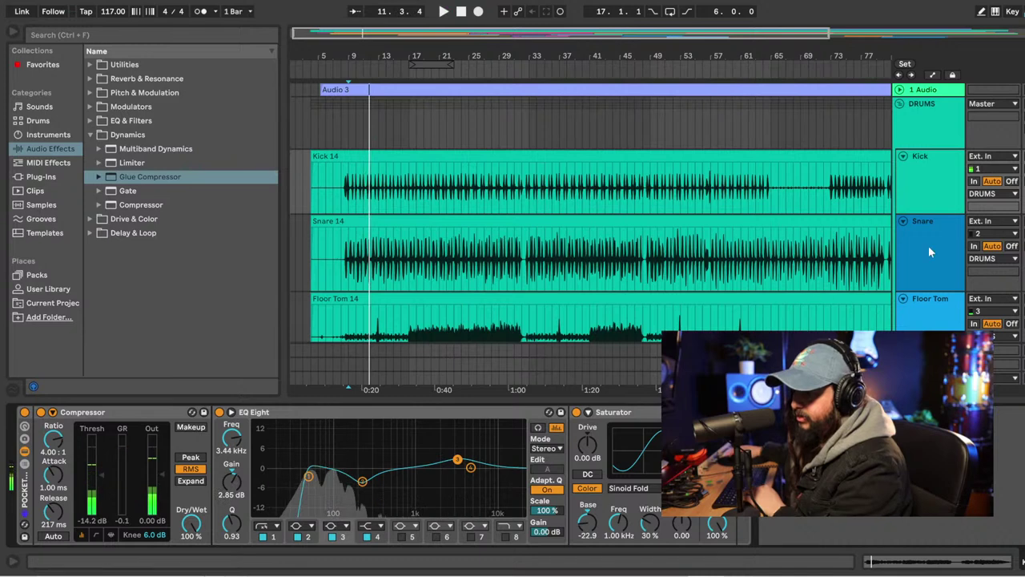
# Play the song with the Bass and drums together and check the track levels in the mixer.
pyautogui.press('space')
pyautogui.scroll(-10, 921, 251)
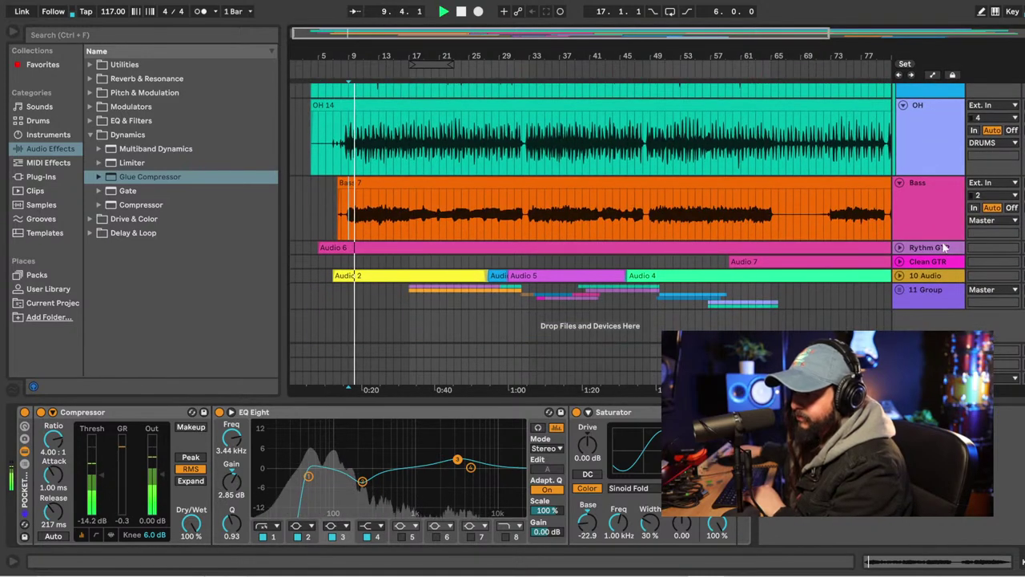
pyautogui.click(930, 222)
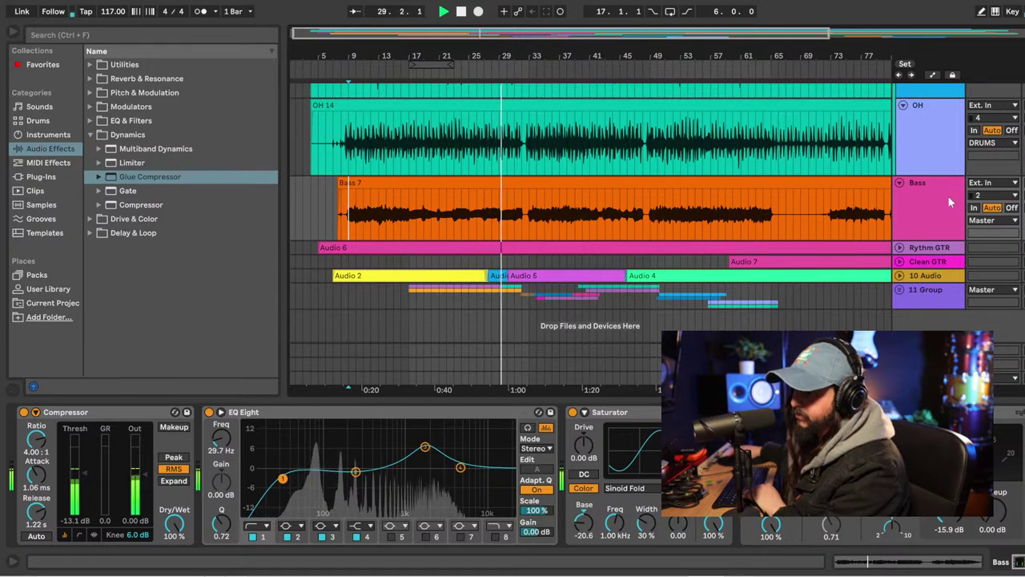
pyautogui.scroll(3, 901, 193)
pyautogui.scroll(2, 914, 179)
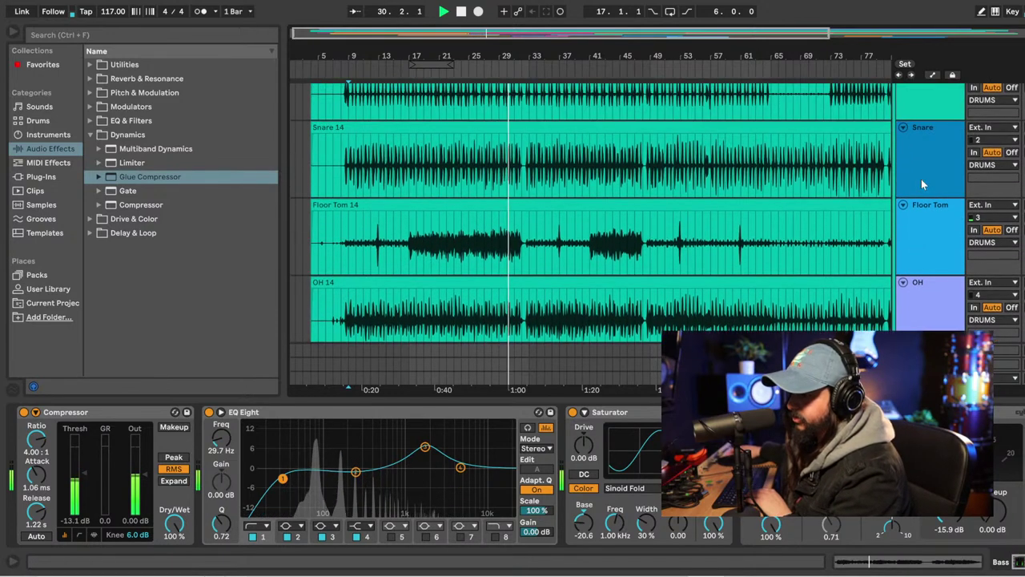
pyautogui.press('Tab')
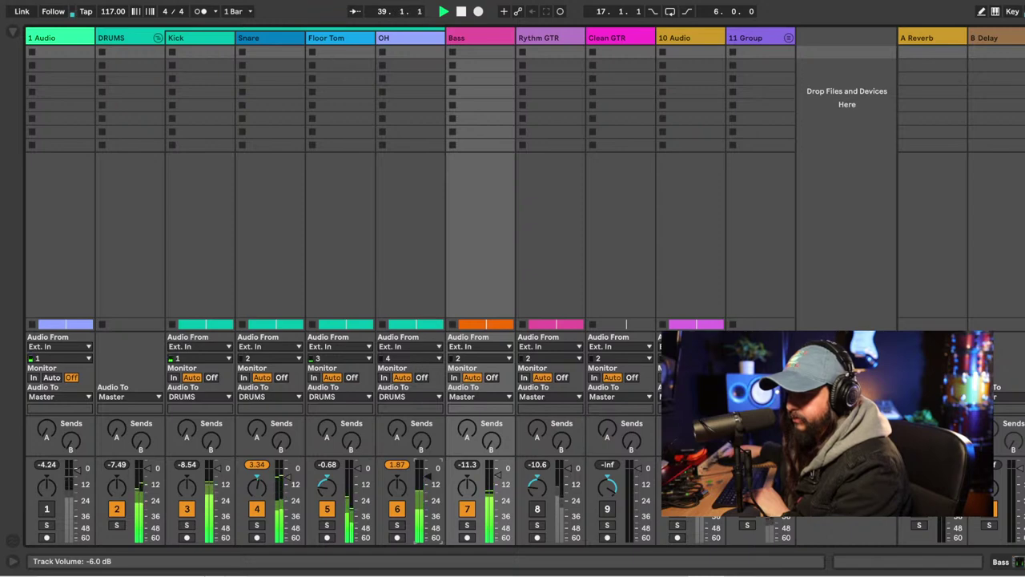
pyautogui.press('Tab')
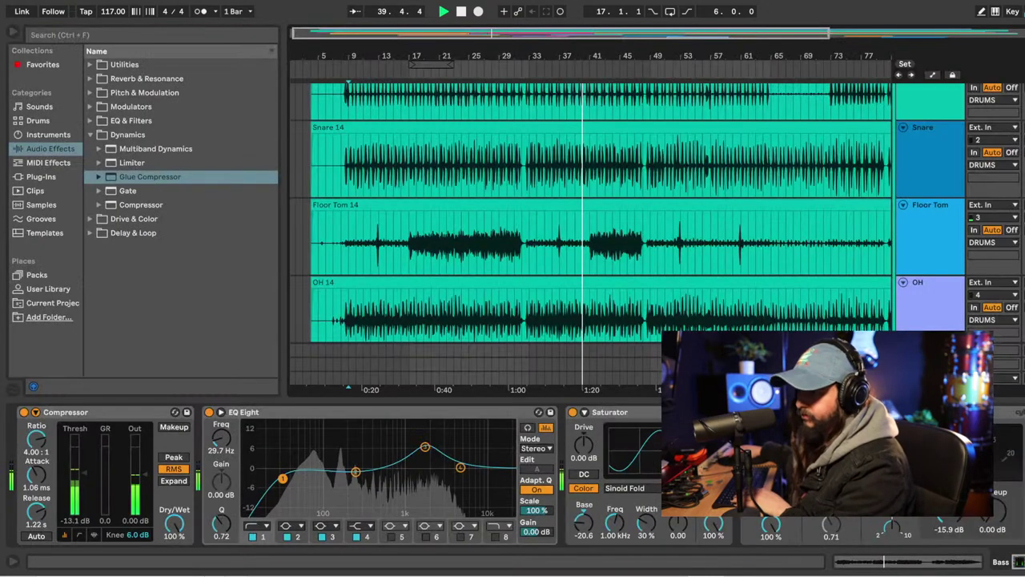
pyautogui.scroll(1, 962, 251)
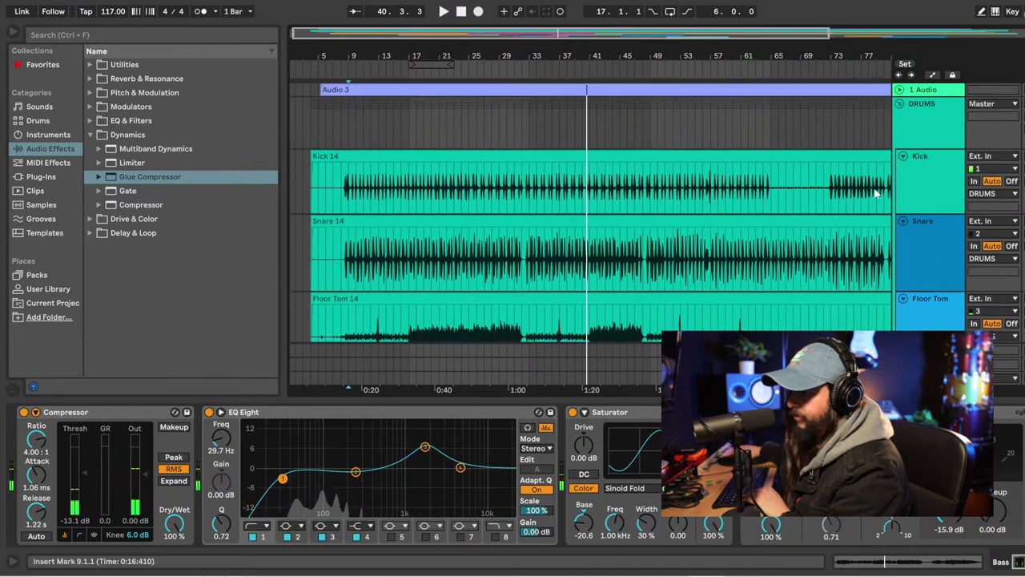
# Fold the DRUMS group and play a short stretch of the song from bar 34.
pyautogui.click(900, 104)
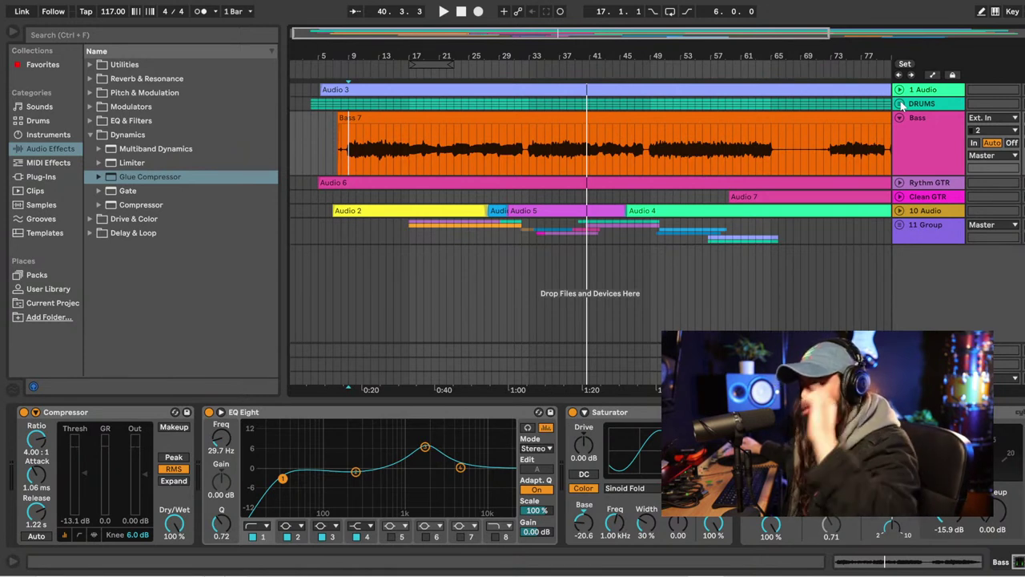
pyautogui.click(930, 144)
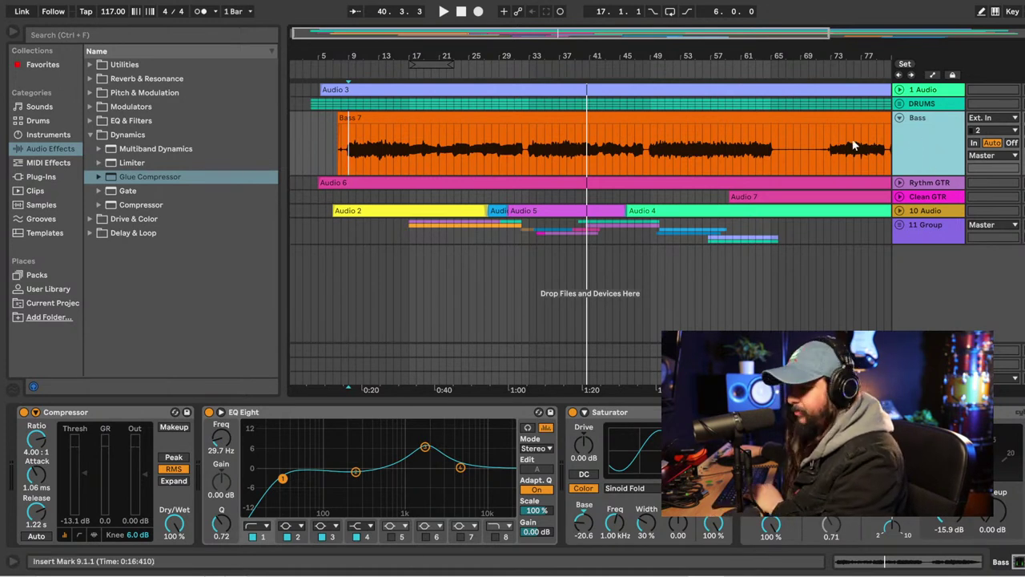
pyautogui.click(535, 162)
pyautogui.press('space')
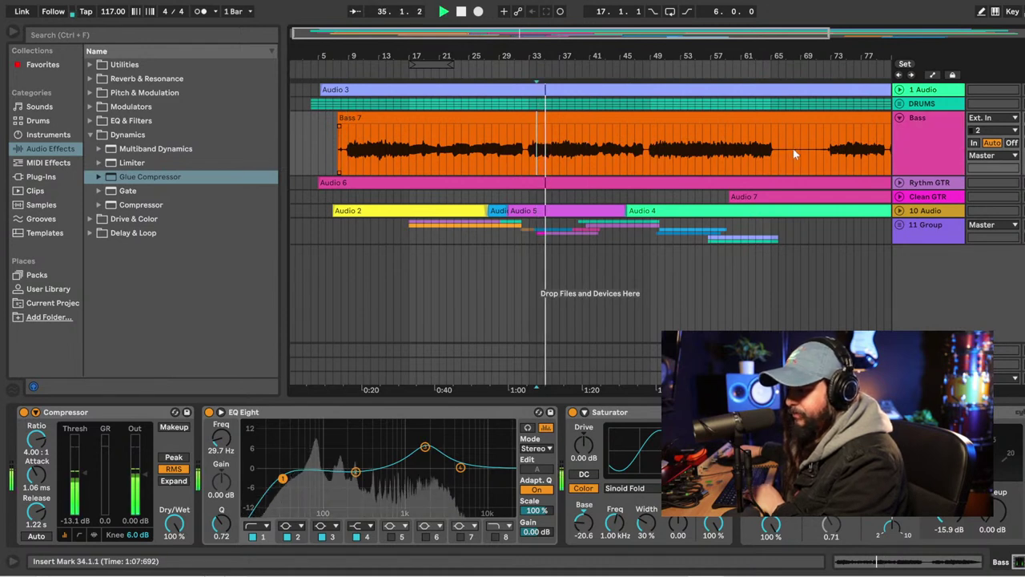
pyautogui.press('space')
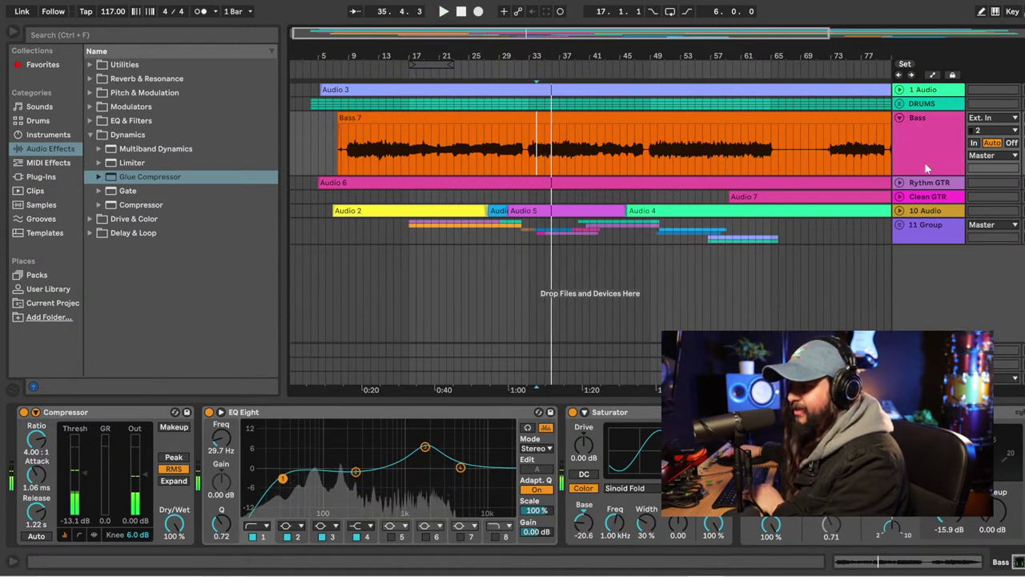
# Unfold the Rythm GTR track, show its devices, and play it from bar 34.
pyautogui.click(900, 183)
pyautogui.click(922, 183)
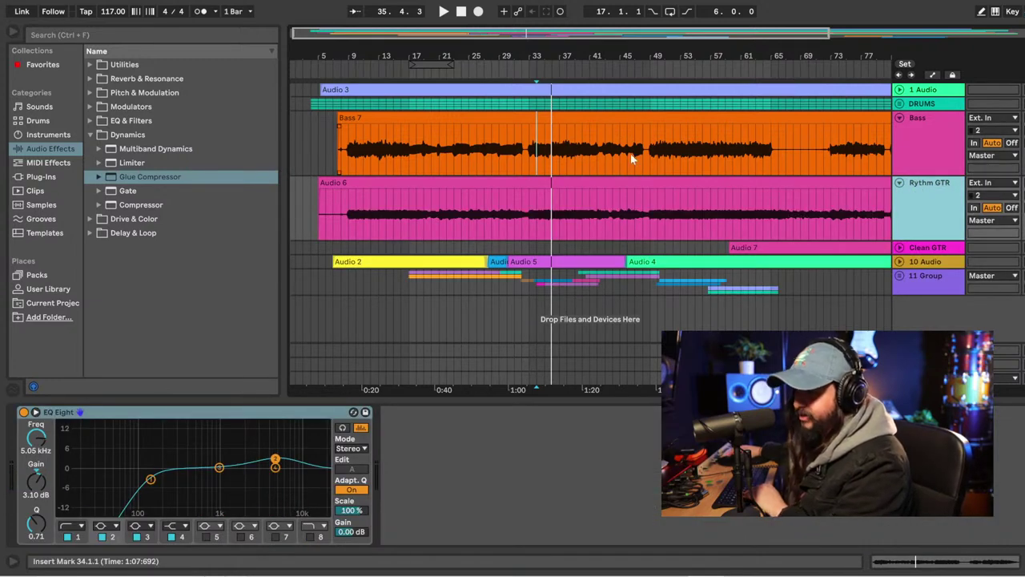
pyautogui.press('space')
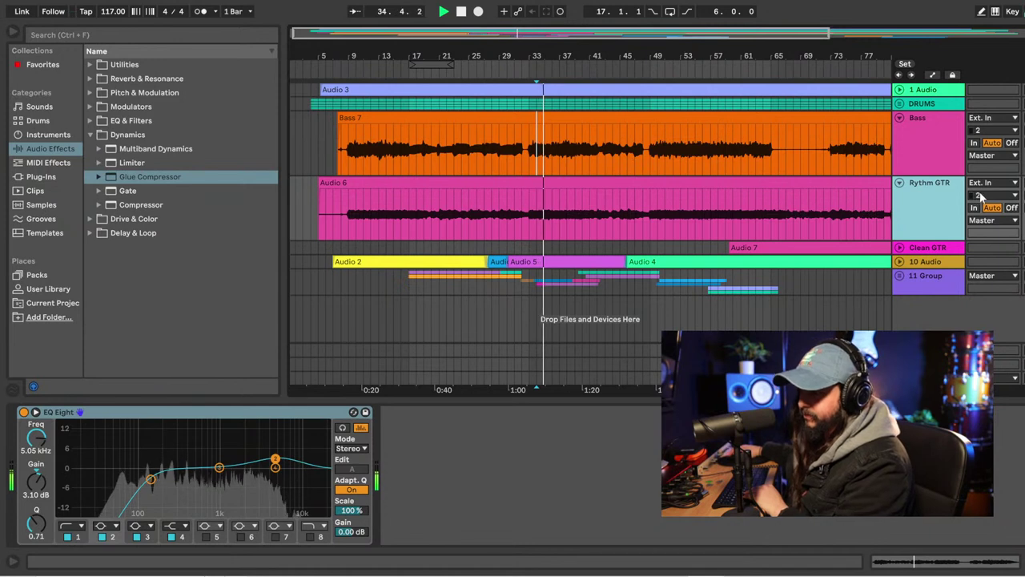
pyautogui.press('space')
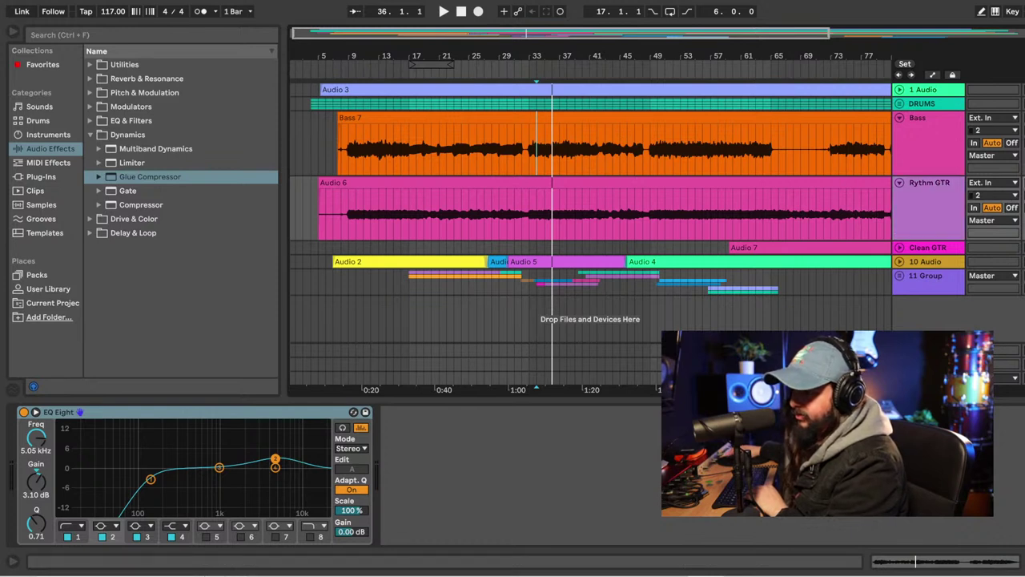
# Play from bar 9 and, in the Rythm GTR EQ Eight, reduce the high boost and lower the low cut to 107 Hz.
pyautogui.click(350, 219)
pyautogui.press('space')
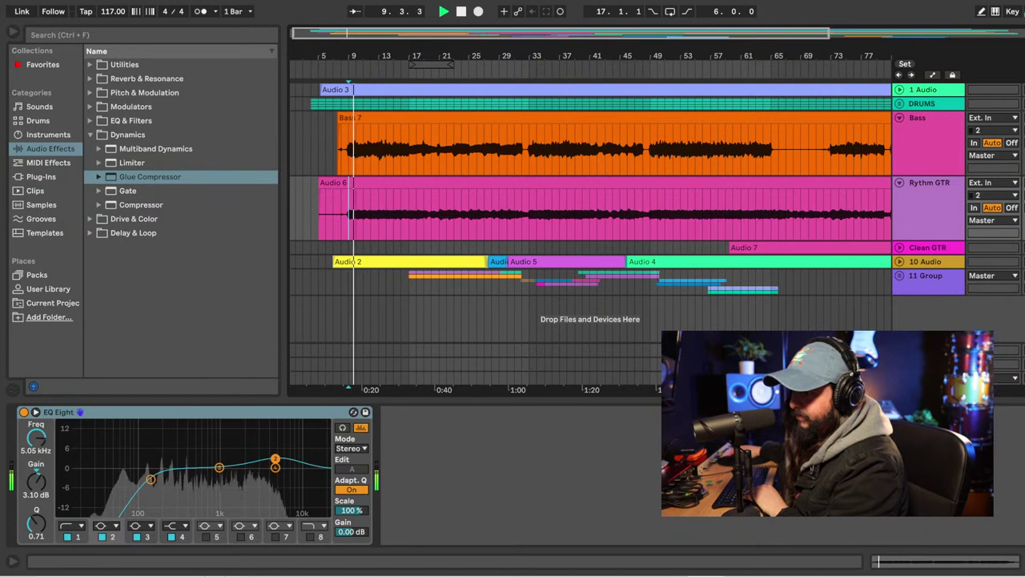
pyautogui.click(939, 215)
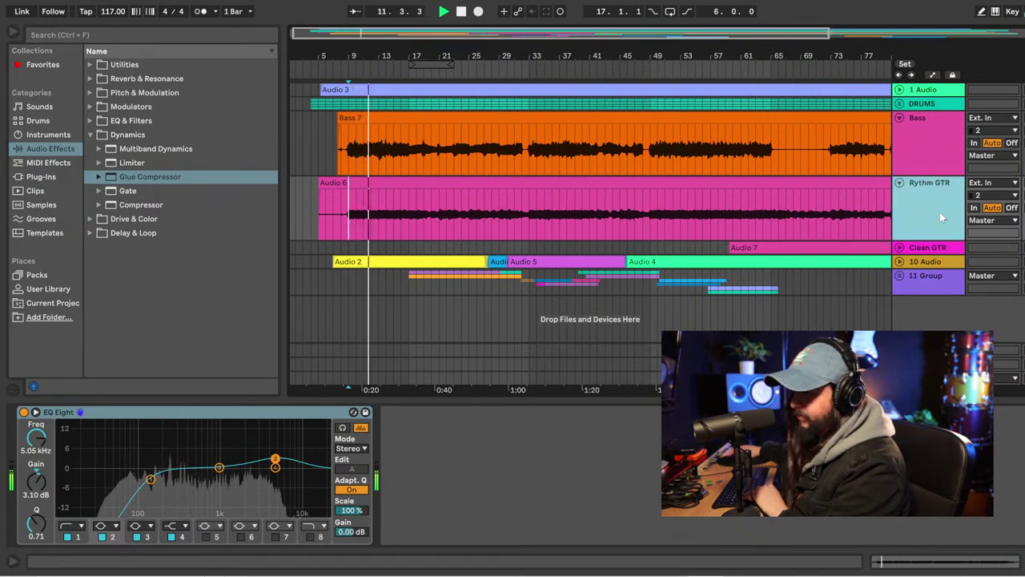
pyautogui.moveTo(274, 461); pyautogui.dragTo(271, 463)
pyautogui.moveTo(151, 480); pyautogui.dragTo(141, 476)
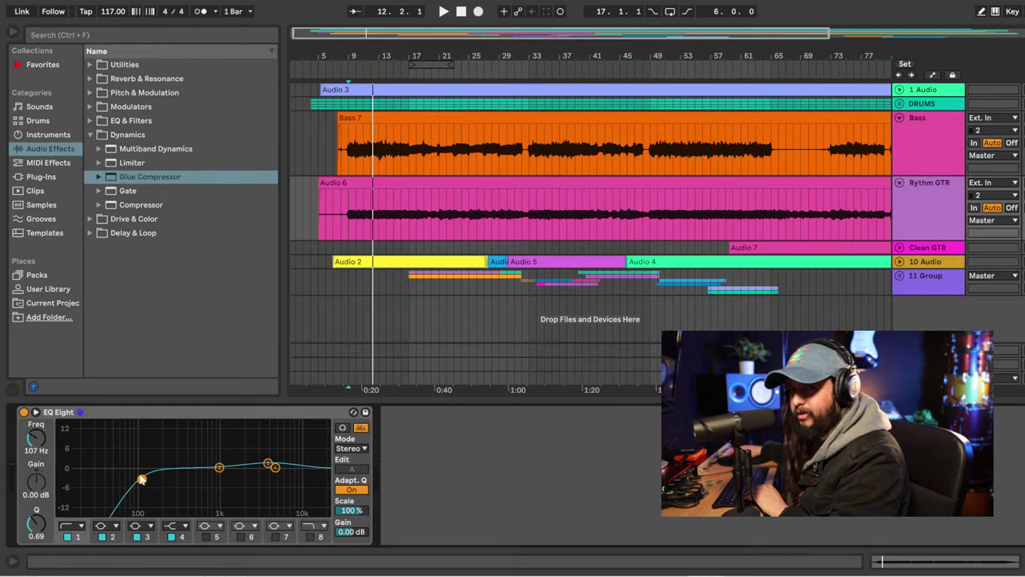
# Add a Compressor from Dynamics before the EQ Eight on the Rythm GTR track while the song plays.
pyautogui.press('space')
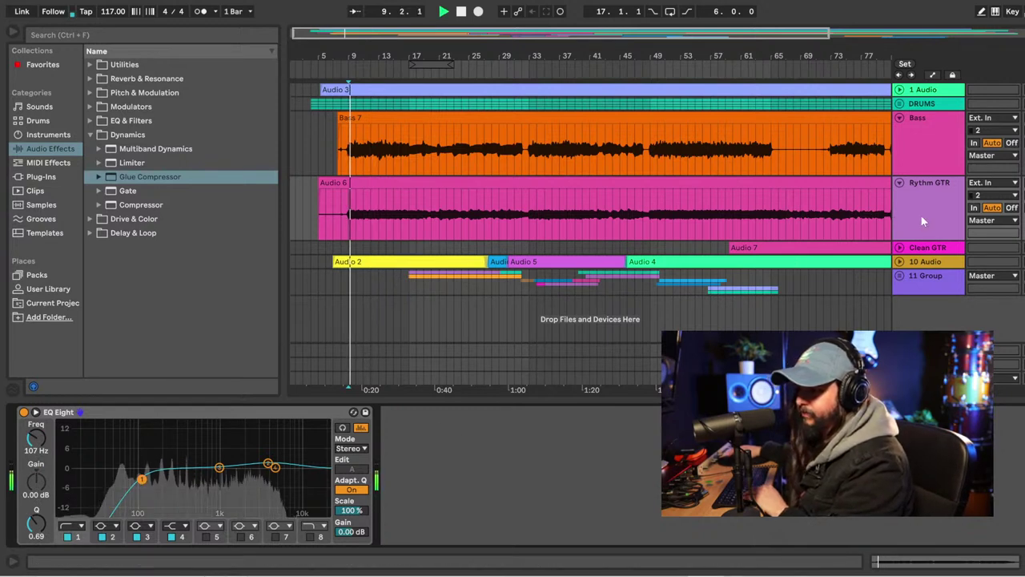
pyautogui.click(922, 214)
pyautogui.press('space')
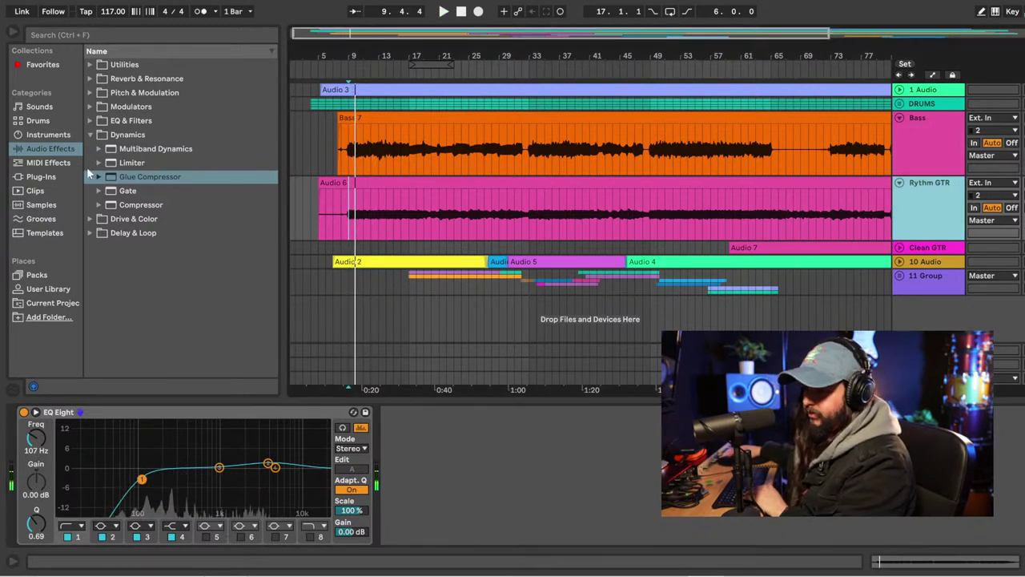
pyautogui.press('space')
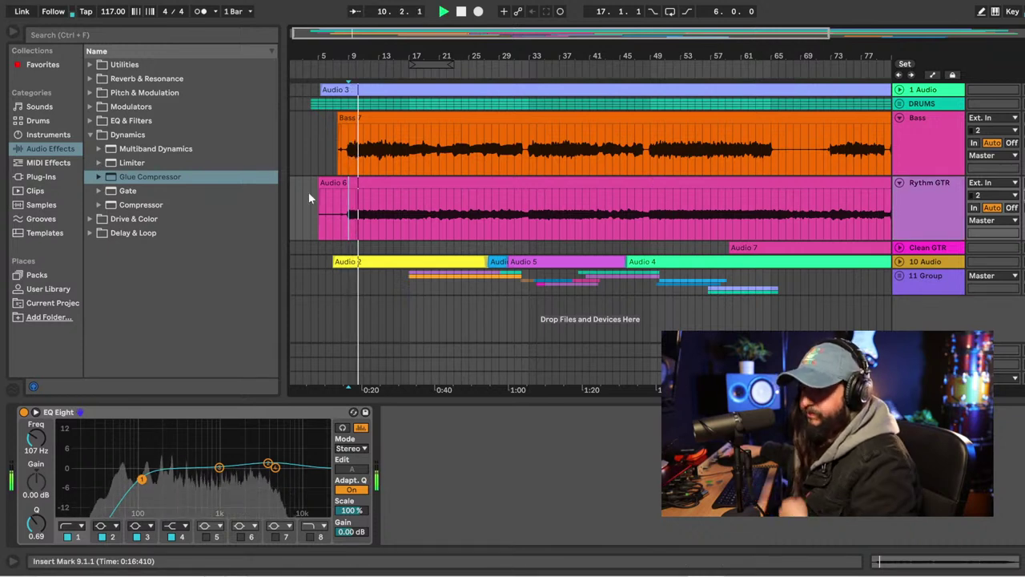
pyautogui.click(89, 134)
pyautogui.click(90, 134)
pyautogui.doubleClick(140, 204)
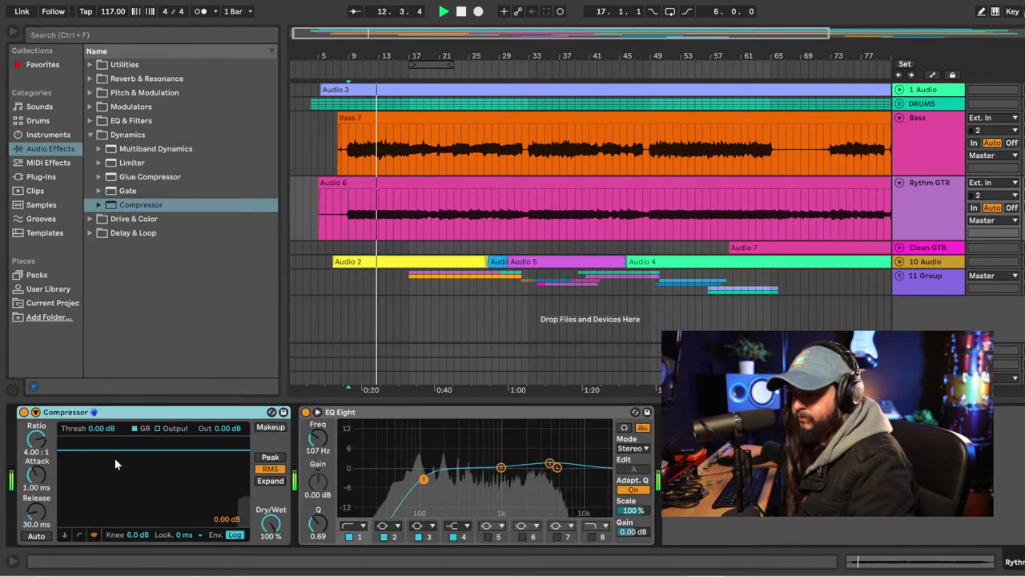
# Switch the Rythm GTR Compressor to its meter view and set threshold -18.2 dB and release 253 ms.
pyautogui.click(64, 534)
pyautogui.moveTo(85, 443); pyautogui.dragTo(84, 482)
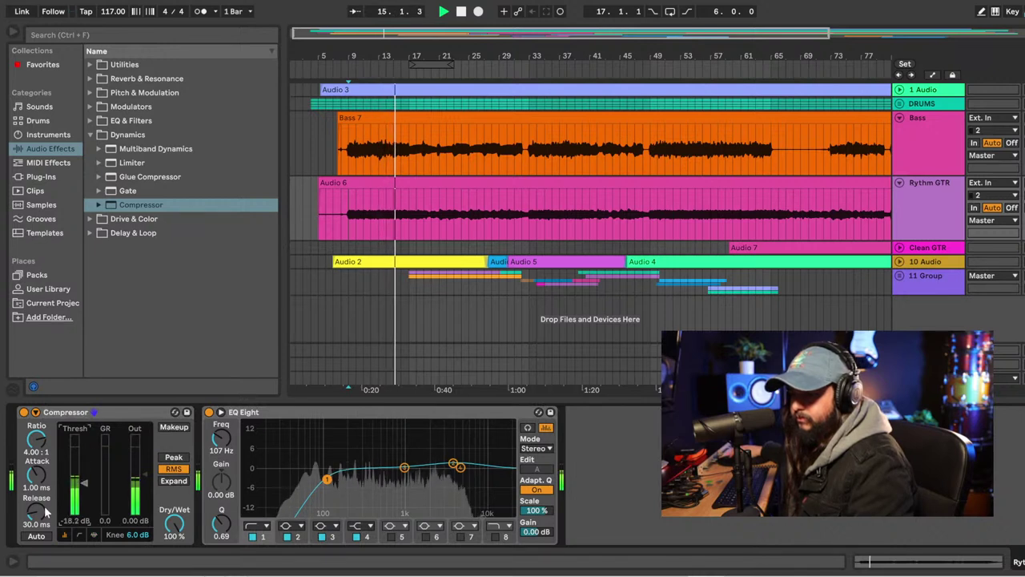
pyautogui.moveTo(37, 513); pyautogui.dragTo(36, 499)
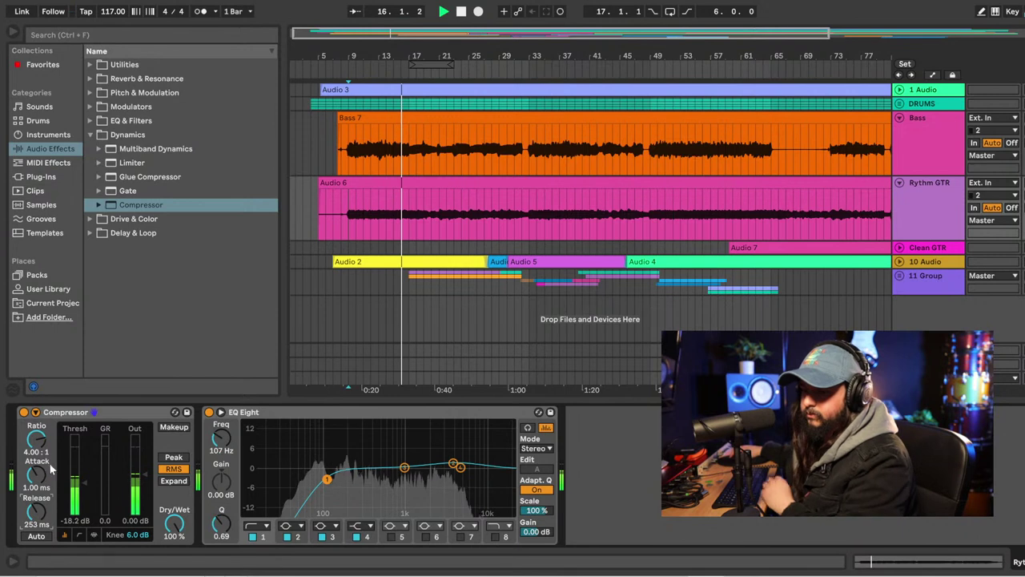
# Add a Saturator from Drive & Color after the Rythm GTR EQ Eight and move the EQ's high boost to 5.62 kHz at 2.85 dB.
pyautogui.click(91, 136)
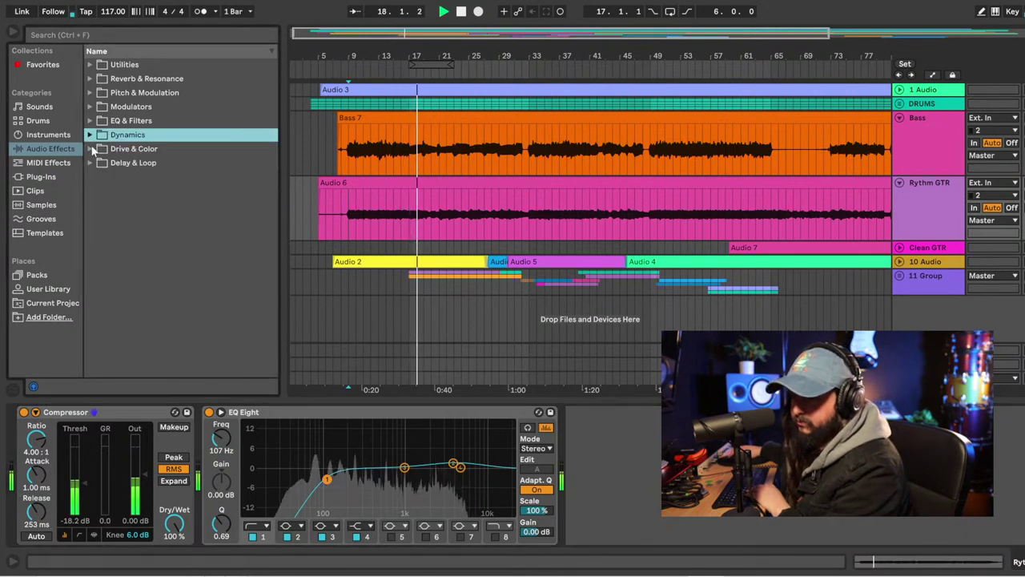
pyautogui.click(90, 149)
pyautogui.moveTo(128, 177)
pyautogui.mouseDown()
pyautogui.moveTo(573, 447)
pyautogui.moveTo(620, 460)
pyautogui.mouseUp()
pyautogui.moveTo(452, 463)
pyautogui.mouseDown()
pyautogui.moveTo(460, 441)
pyautogui.moveTo(463, 460)
pyautogui.mouseUp()
# Set the Rythm GTR Saturator's curve to Soft Sine and compare the sound with the device bypassed and re-enabled.
pyautogui.click(633, 488)
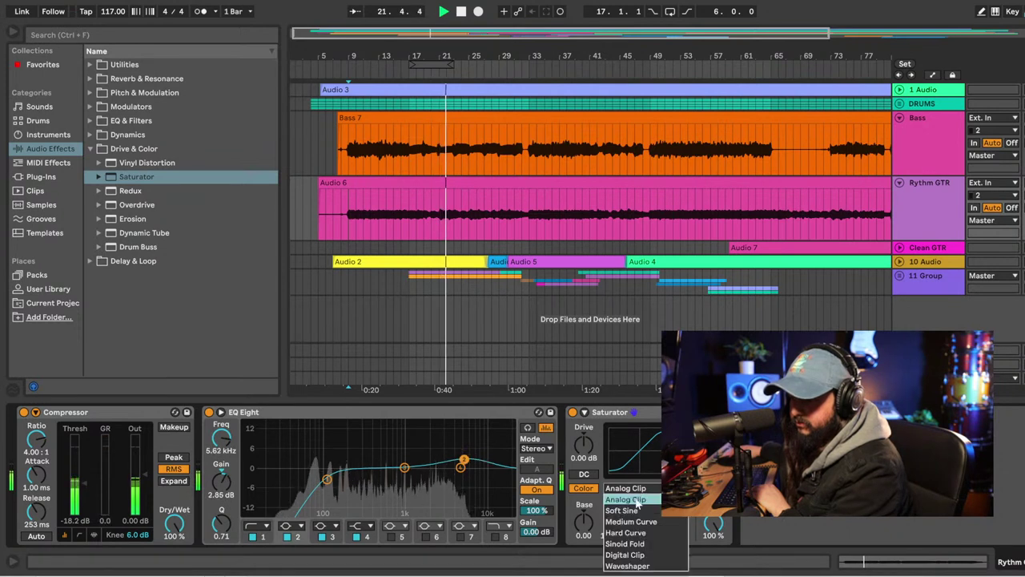
pyautogui.click(633, 505)
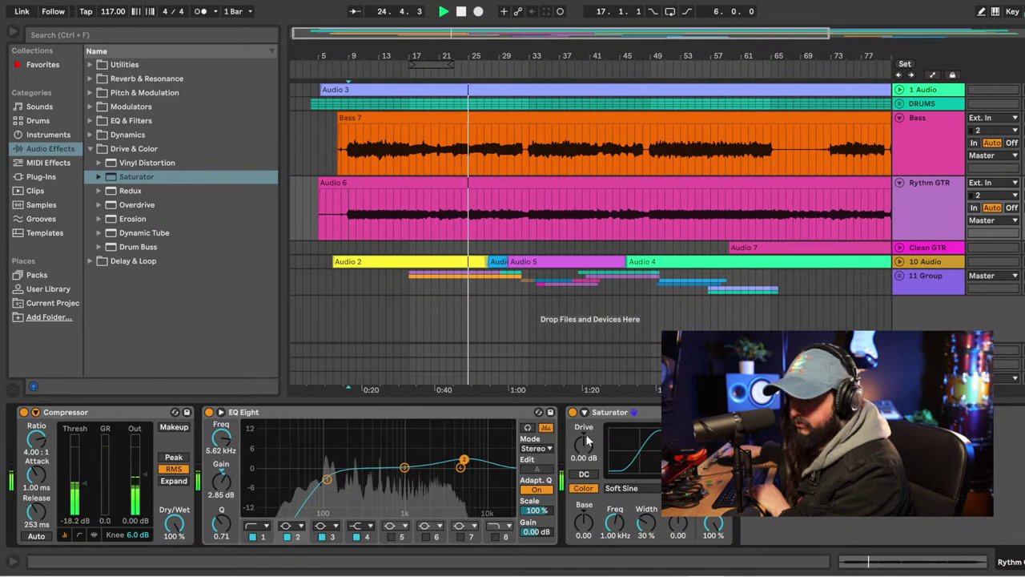
pyautogui.click(574, 412)
pyautogui.click(574, 413)
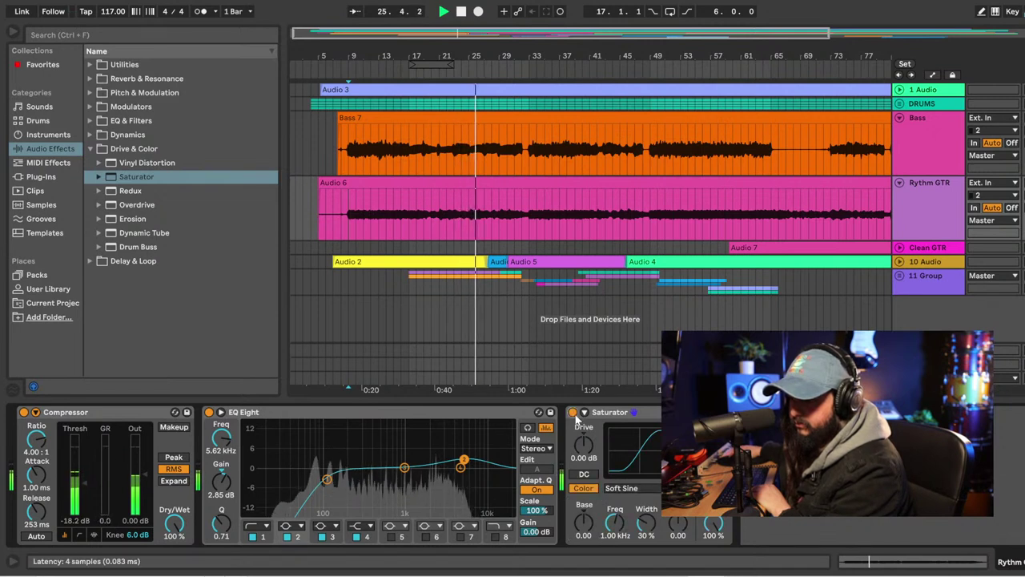
# Unsolo the Rythm GTR track in the mixer and pan it to the left.
pyautogui.press('Tab')
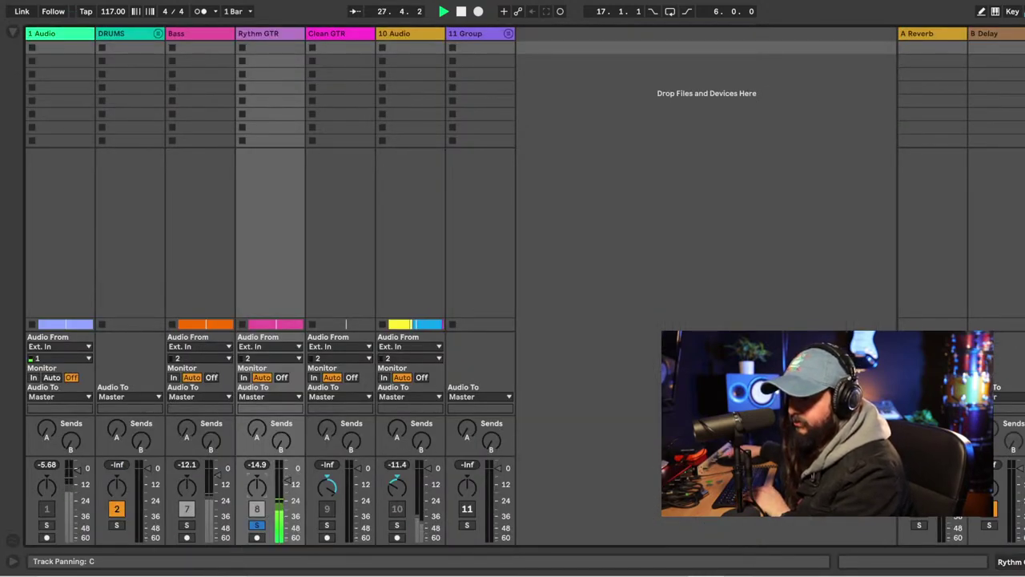
pyautogui.click(257, 524)
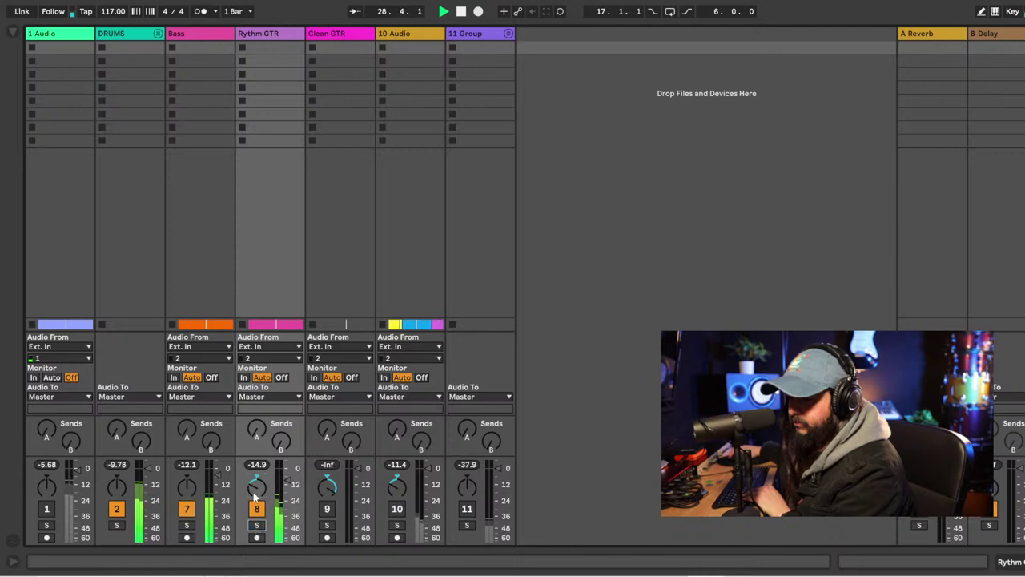
pyautogui.moveTo(256, 485); pyautogui.dragTo(256, 490)
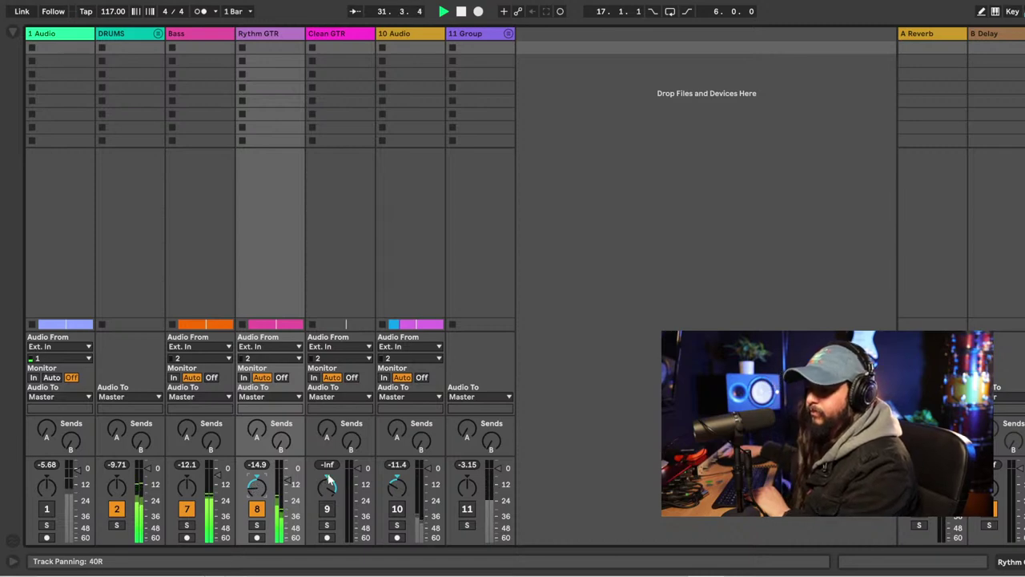
pyautogui.press('Tab')
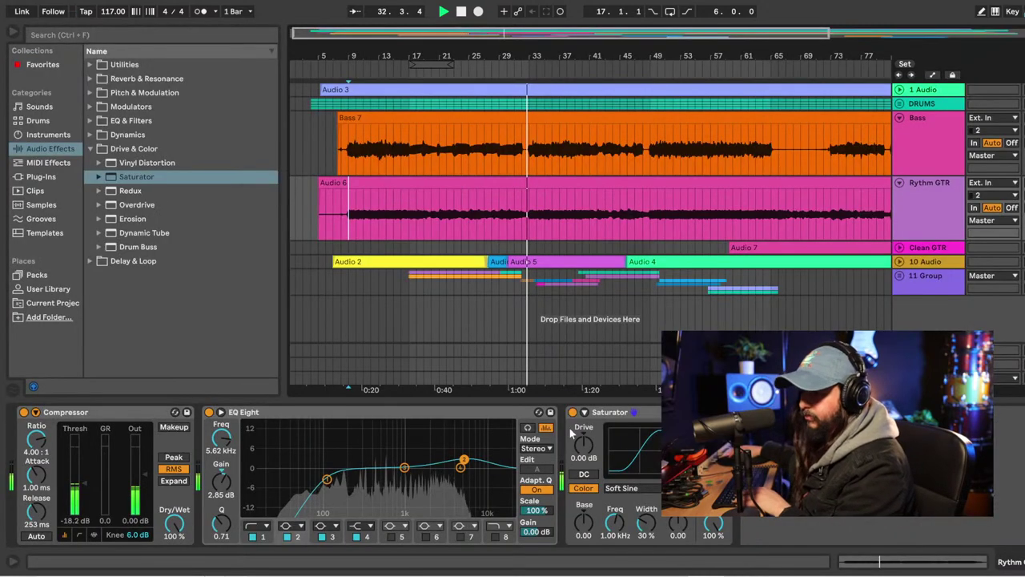
# Unfold the Clean GTR track, select it, and bring its Audio 7 clip into view.
pyautogui.click(935, 206)
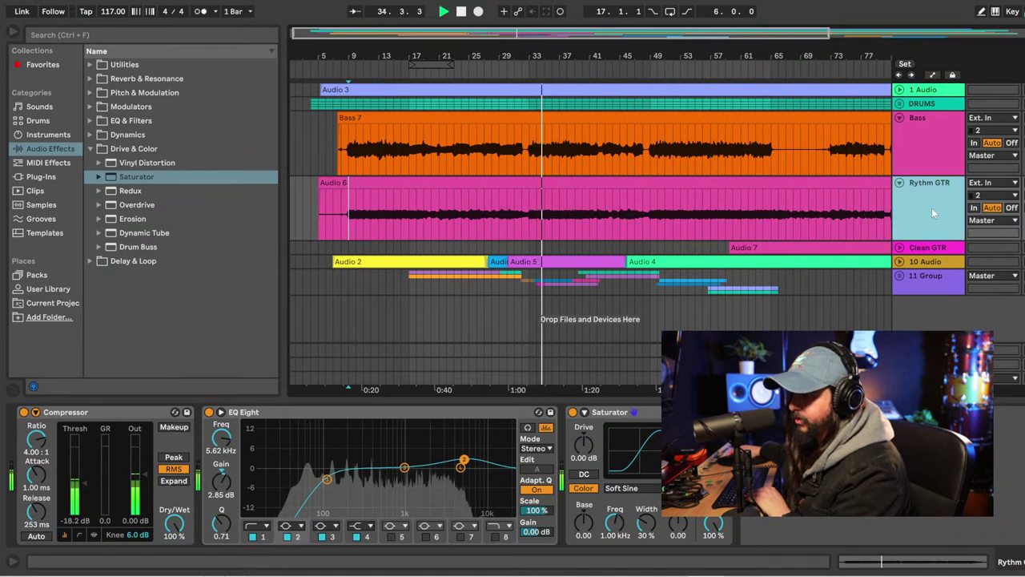
pyautogui.click(899, 249)
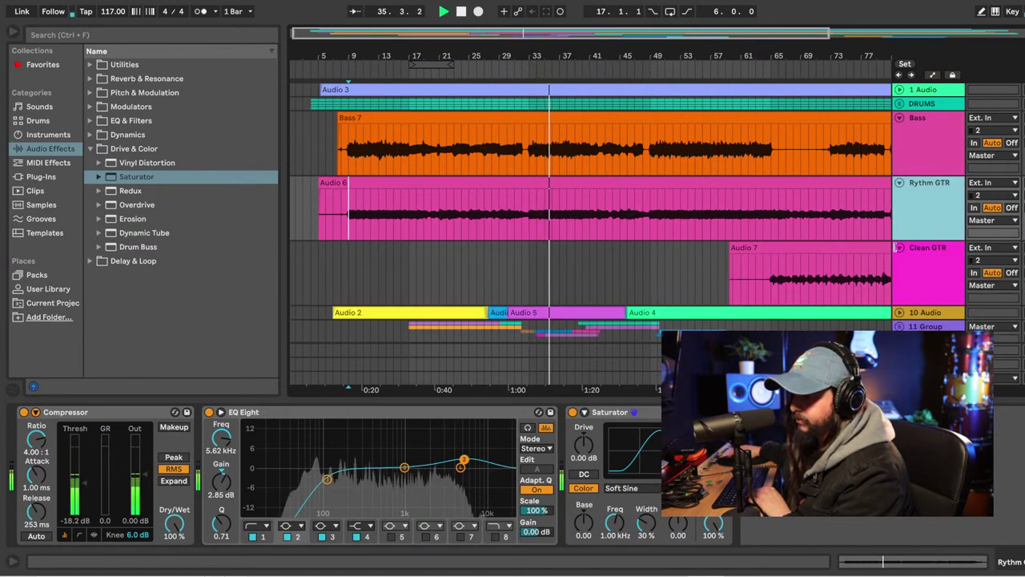
pyautogui.click(916, 263)
pyautogui.press('super+shift+f')
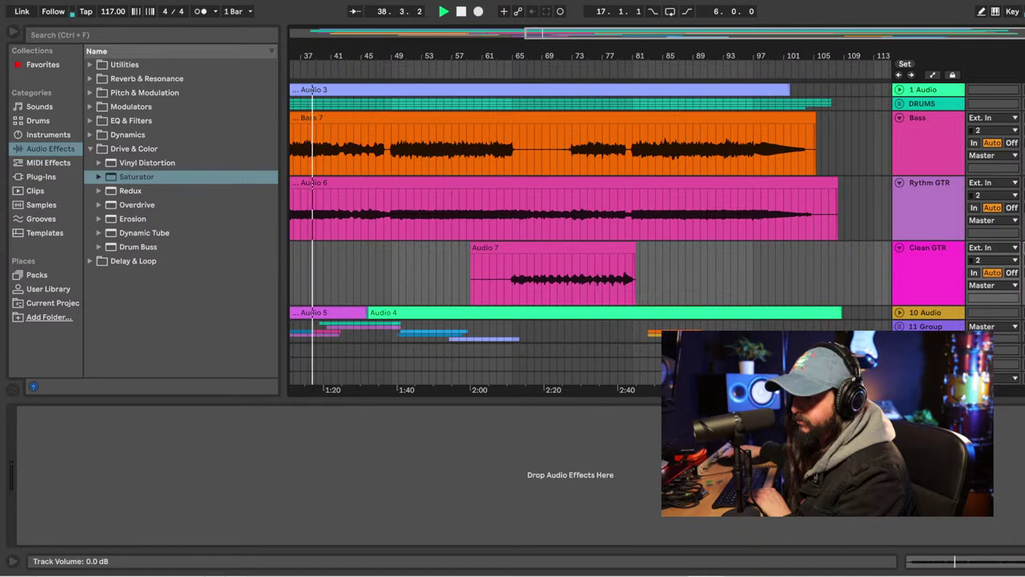
# Unfold the 10 Audio track and listen to its Audio 2 clip from bar 9.
pyautogui.press('space')
pyautogui.scroll(-2, 825, 252)
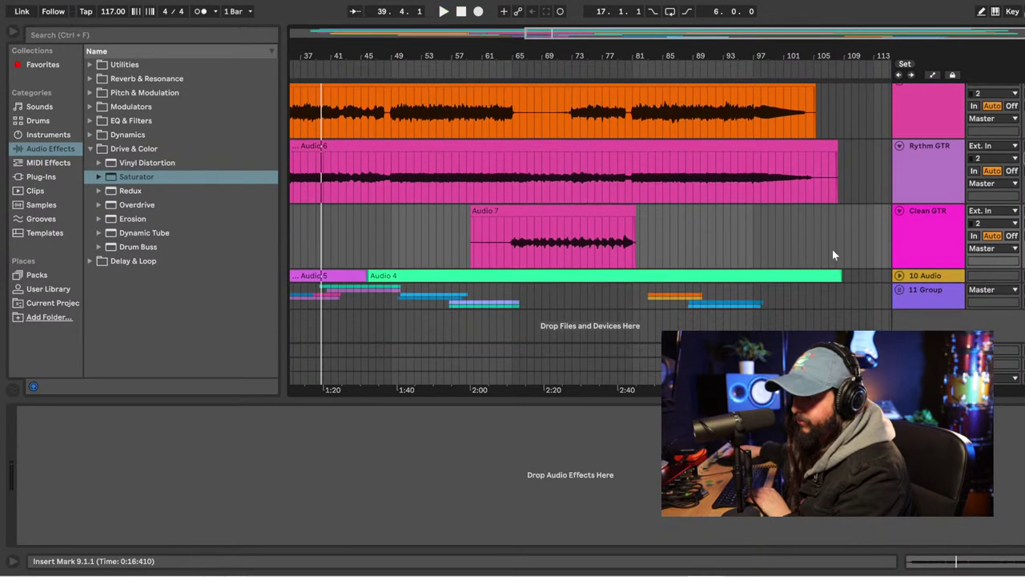
pyautogui.click(900, 274)
pyautogui.hscroll(-10, 649, 393)
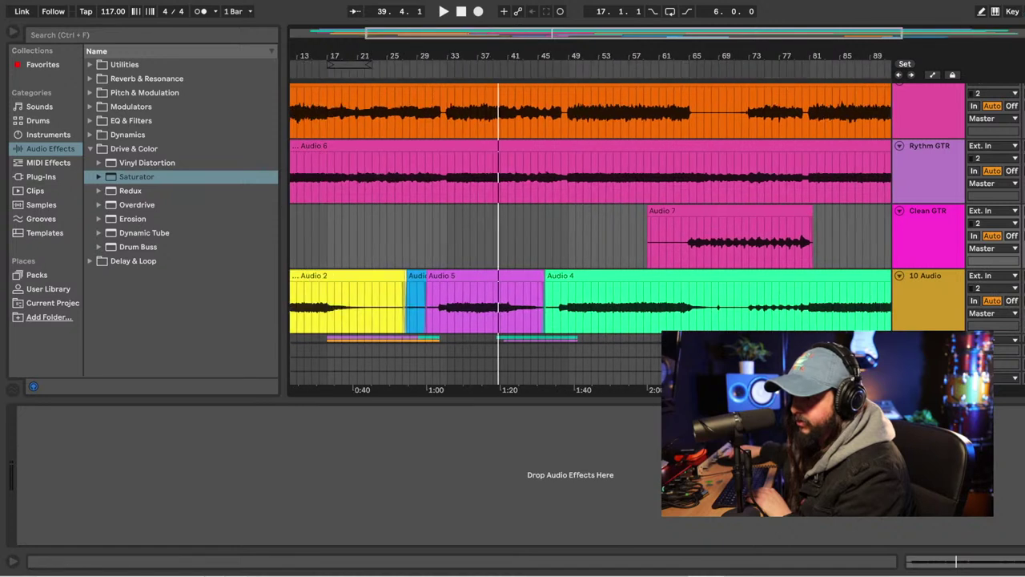
pyautogui.click(350, 323)
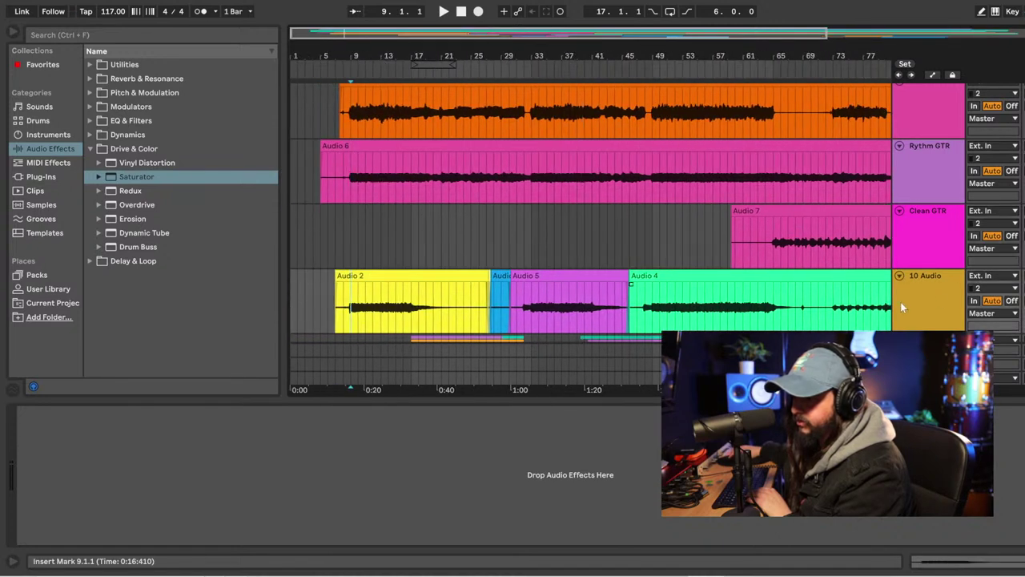
pyautogui.press('space')
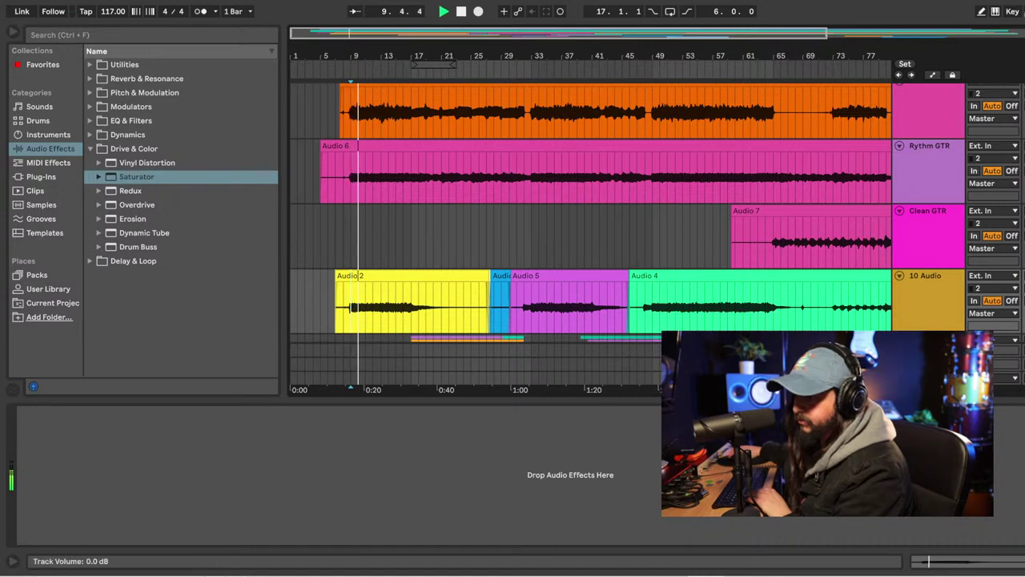
pyautogui.click(975, 296)
# Copy the Compressor, EQ Eight and Saturator from the Rythm GTR track onto the 10 Audio track.
pyautogui.click(930, 186)
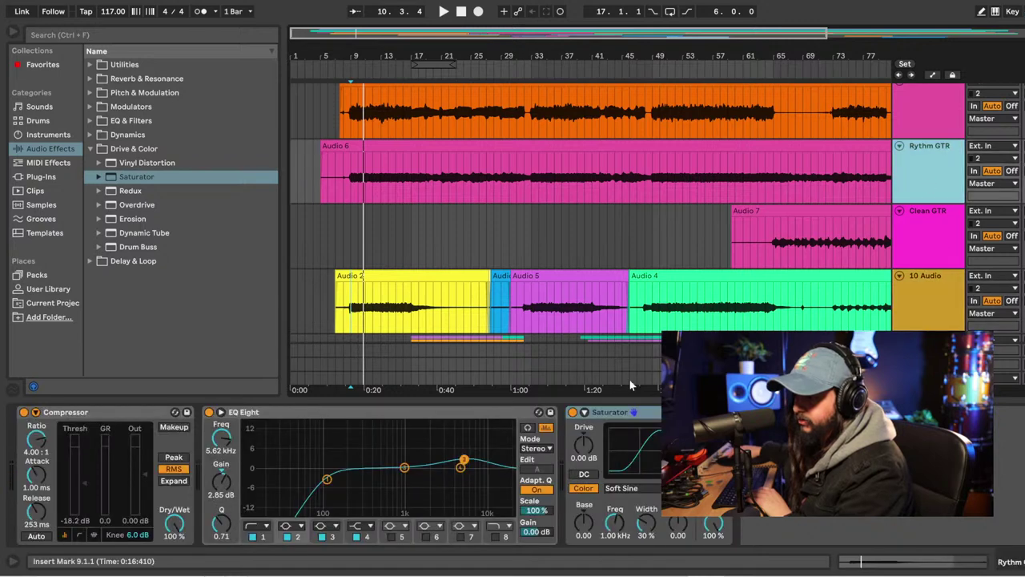
pyautogui.click(311, 422)
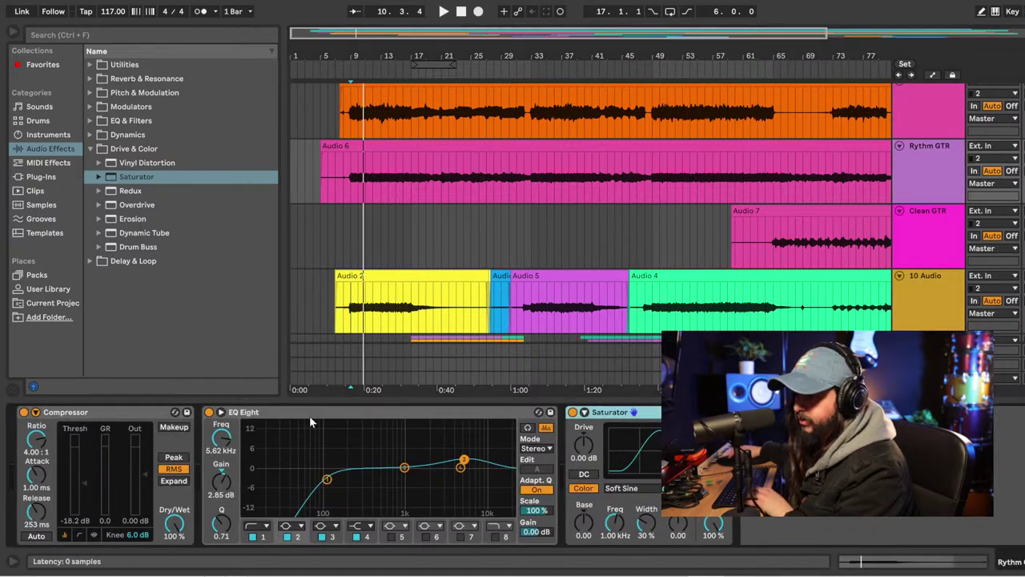
pyautogui.click(121, 415)
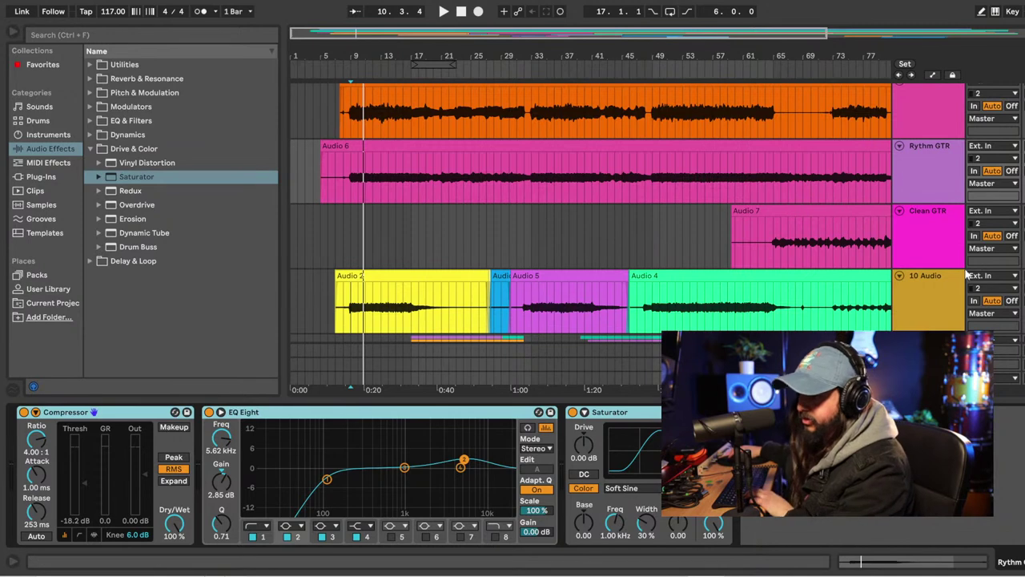
pyautogui.click(919, 304)
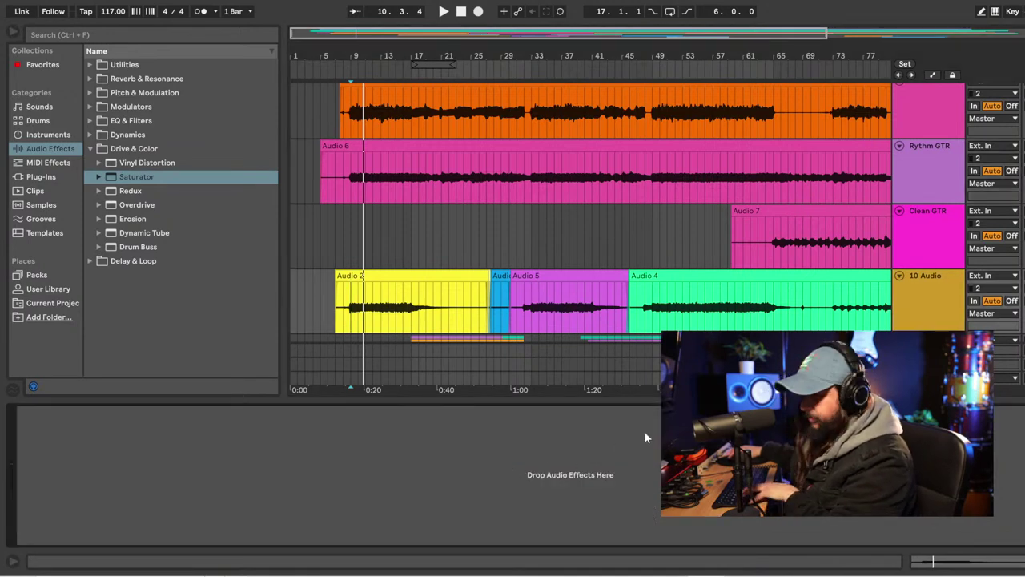
# Rename the 10 Audio track as "Lead GTR".
pyautogui.click(941, 300)
pyautogui.hotkey('ctrl', 'r')
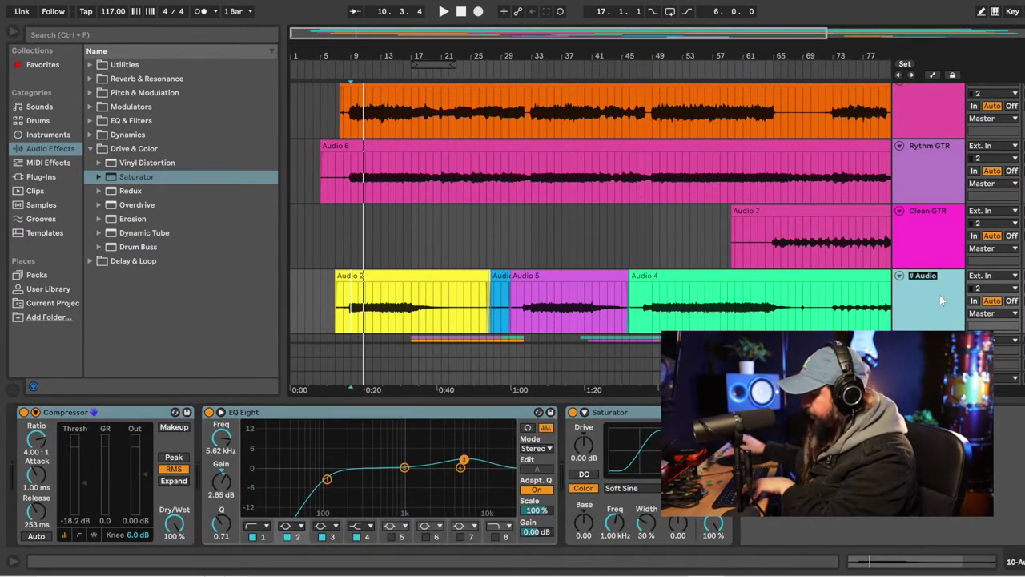
pyautogui.write('Lead')
pyautogui.press('Return')
pyautogui.write('GTR')
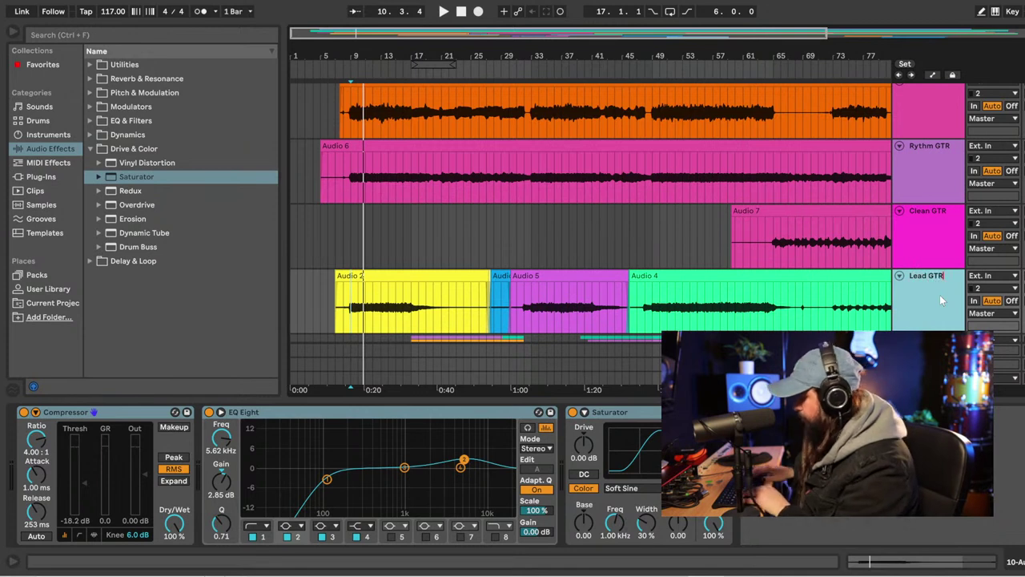
# Move the second EQ Eight band on Lead GTR to 938 Hz at 3.60 dB, checking it against the Rythm GTR curve.
pyautogui.press('space')
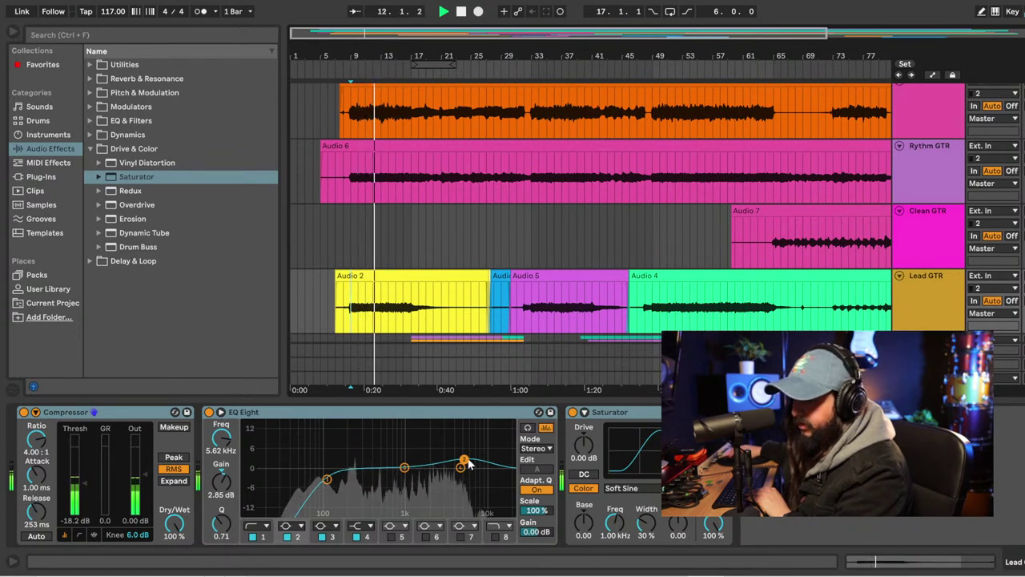
pyautogui.moveTo(464, 463); pyautogui.dragTo(403, 454)
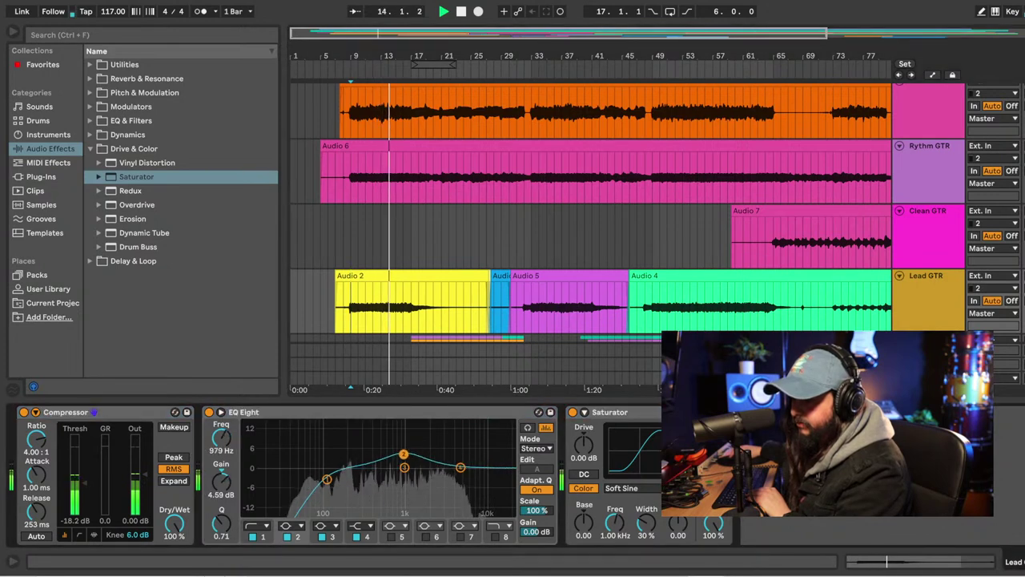
pyautogui.press('space')
pyautogui.click(936, 171)
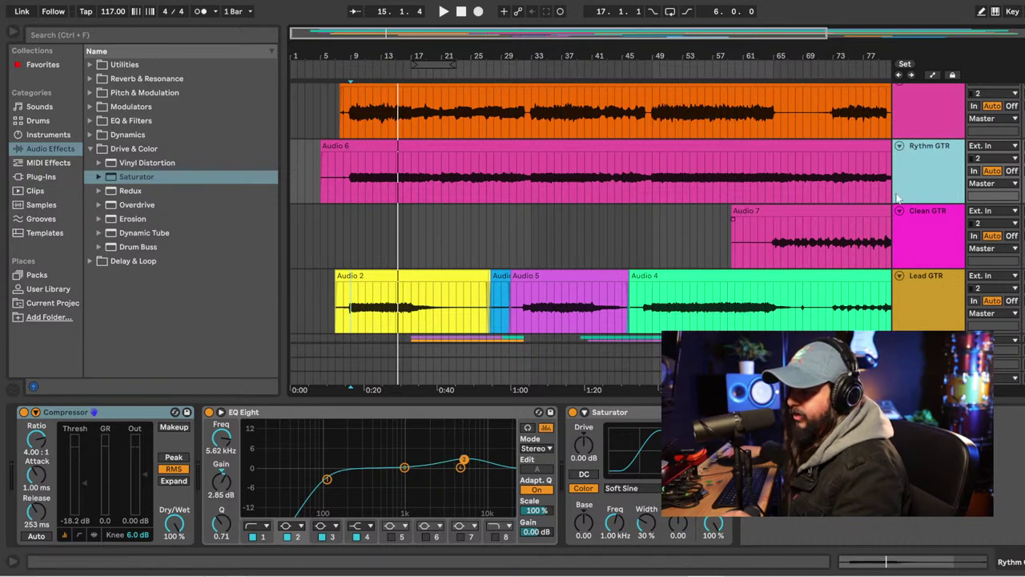
pyautogui.click(919, 301)
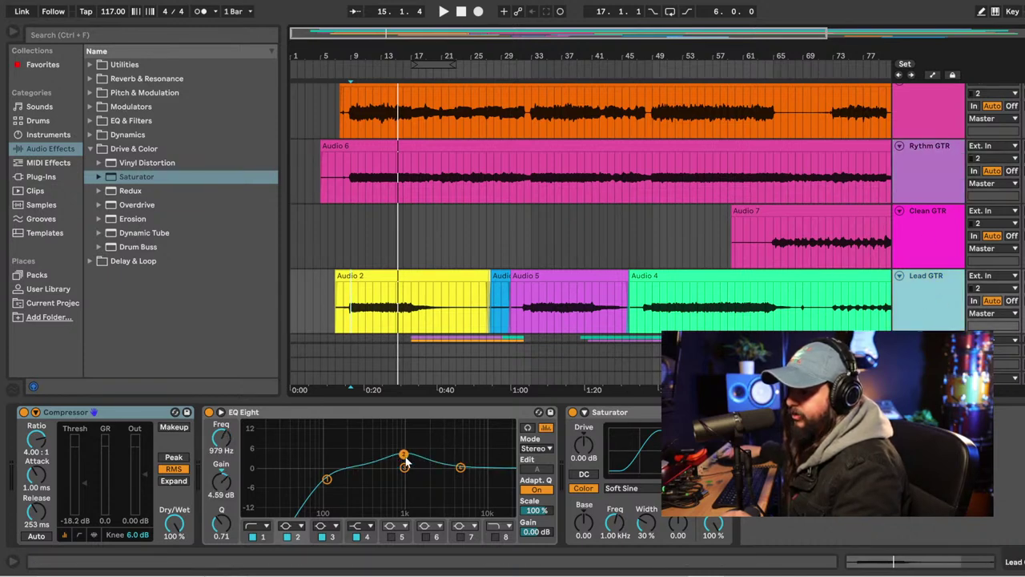
pyautogui.moveTo(404, 457); pyautogui.dragTo(408, 454)
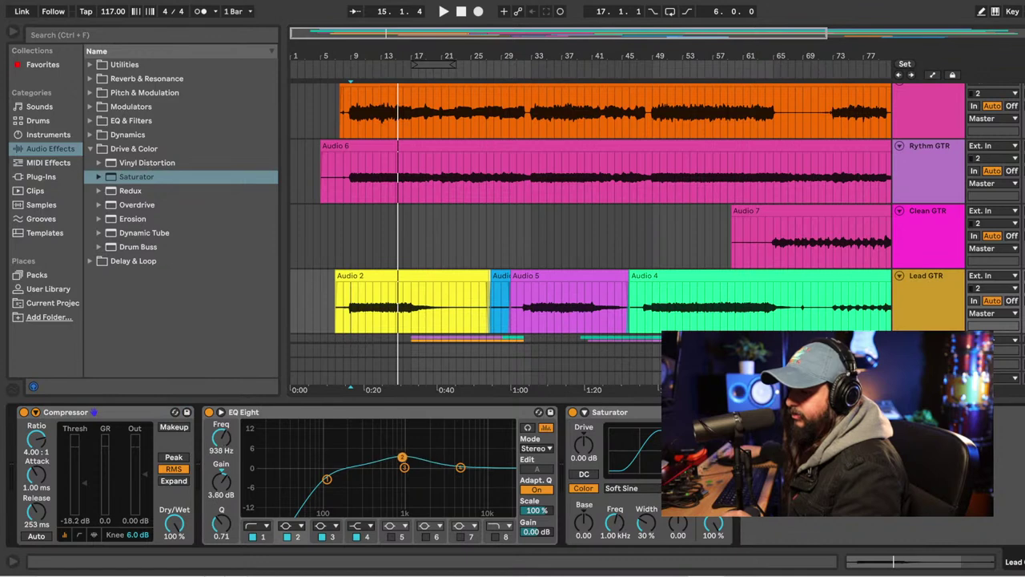
# Adjust the third band of the Bass track's EQ Eight to 1.90 kHz at 6.07 dB.
pyautogui.scroll(1, 967, 207)
pyautogui.click(937, 158)
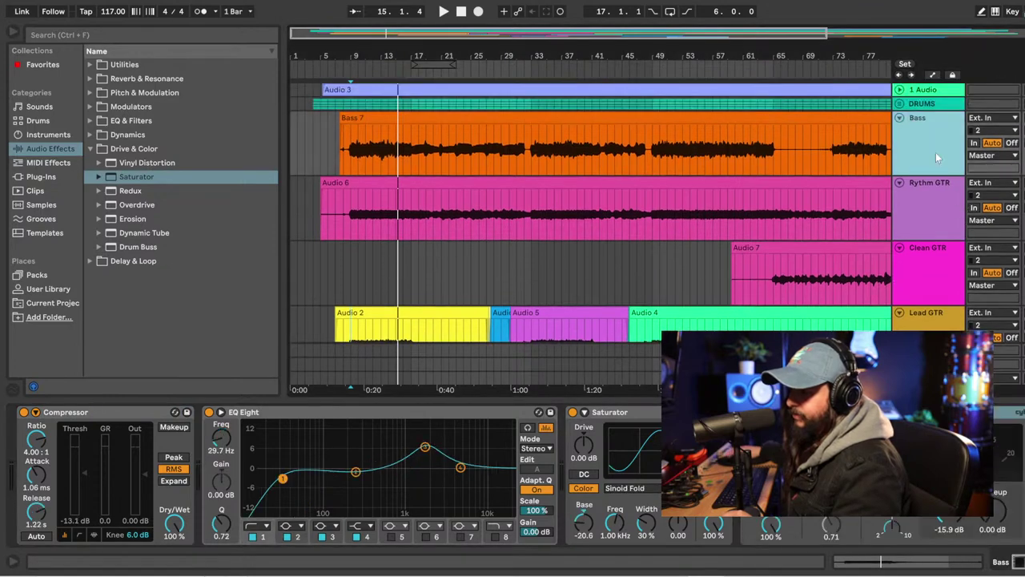
pyautogui.moveTo(424, 450); pyautogui.dragTo(428, 447)
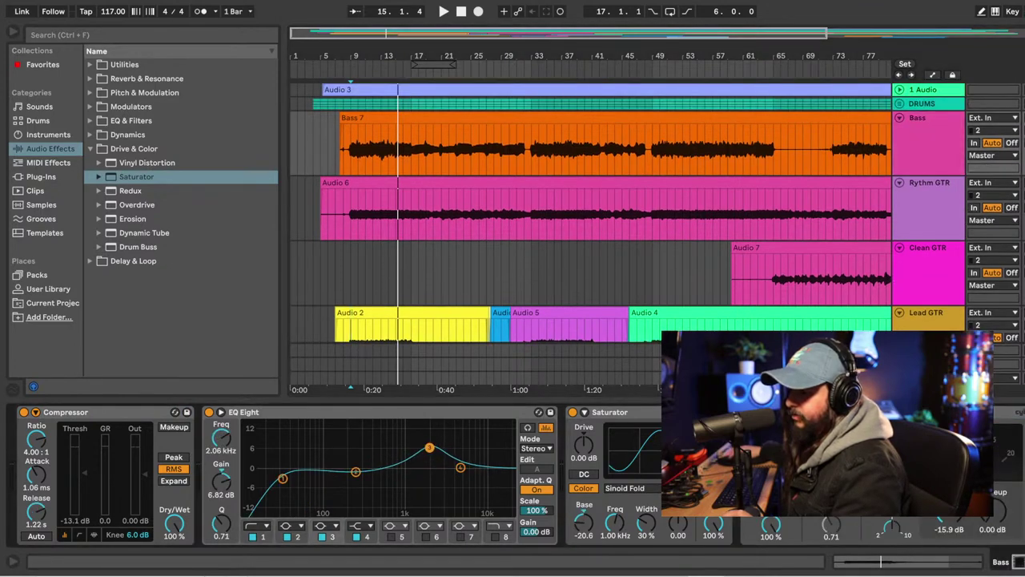
# Play Lead GTR from bar 9 and add a Reverb from Reverb & Resonance after its Saturator.
pyautogui.scroll(-3, 978, 253)
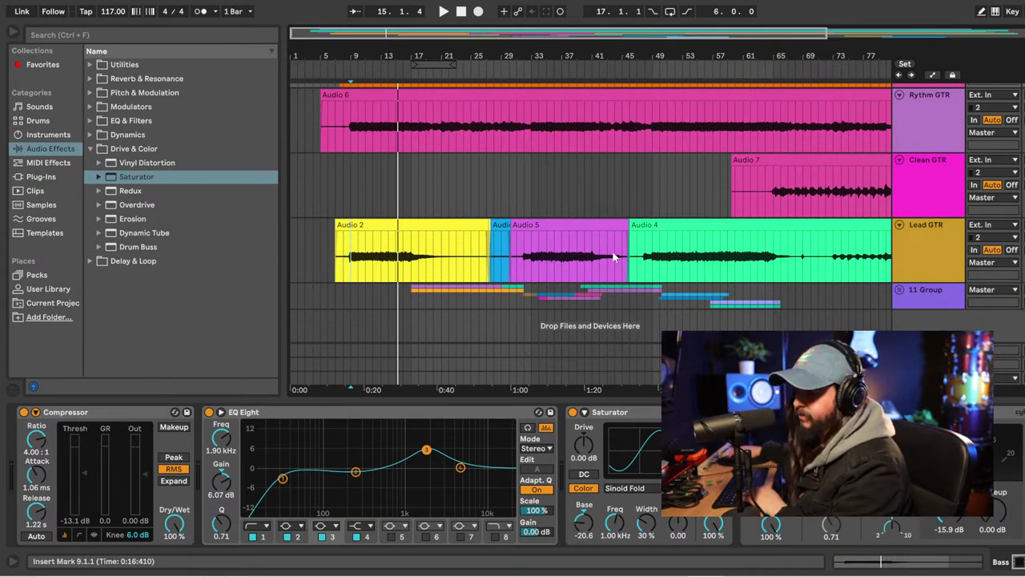
pyautogui.click(348, 266)
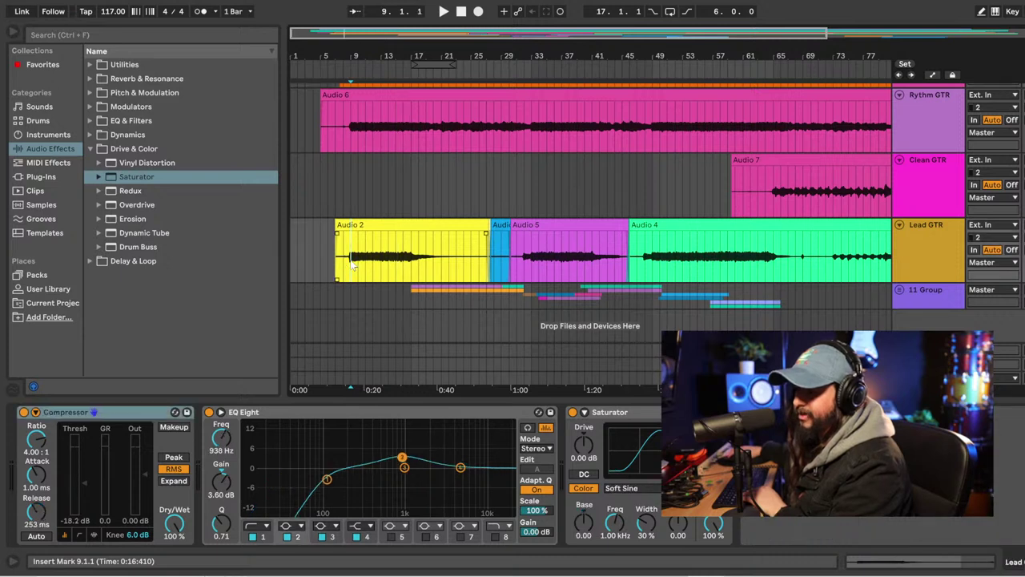
pyautogui.press('space')
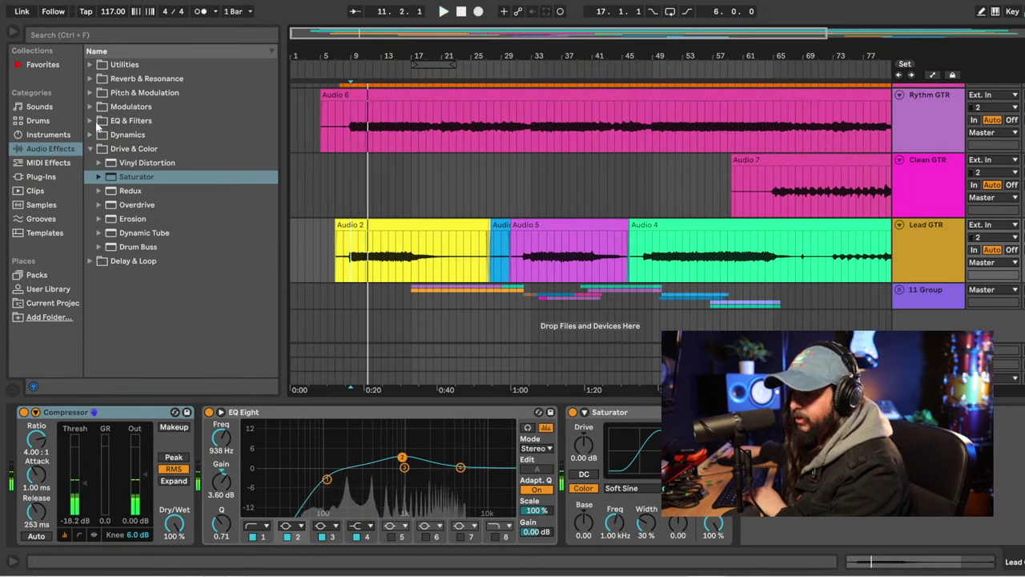
pyautogui.click(89, 151)
pyautogui.click(90, 79)
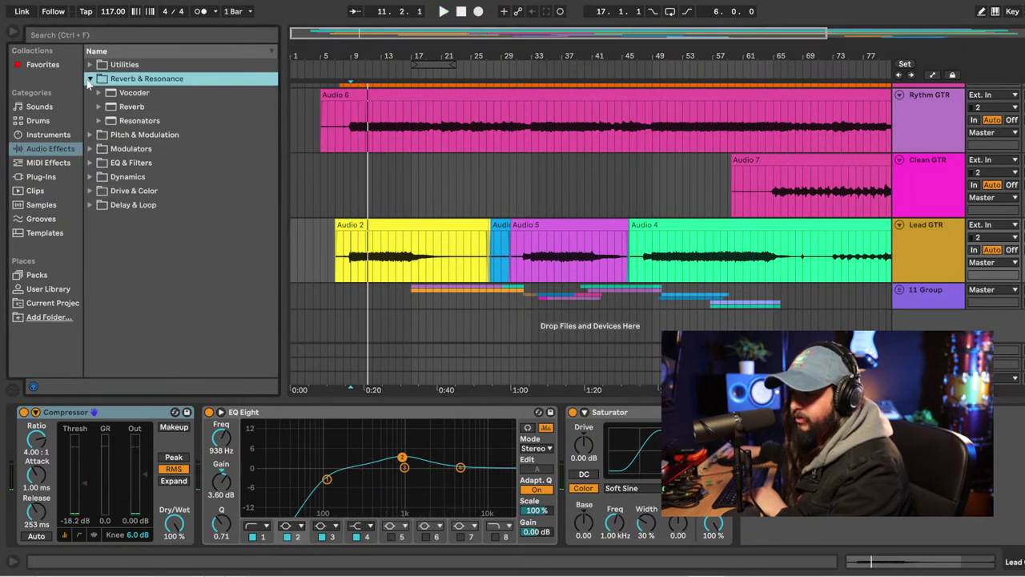
pyautogui.moveTo(112, 107); pyautogui.dragTo(142, 115)
pyautogui.moveTo(740, 528); pyautogui.dragTo(745, 529)
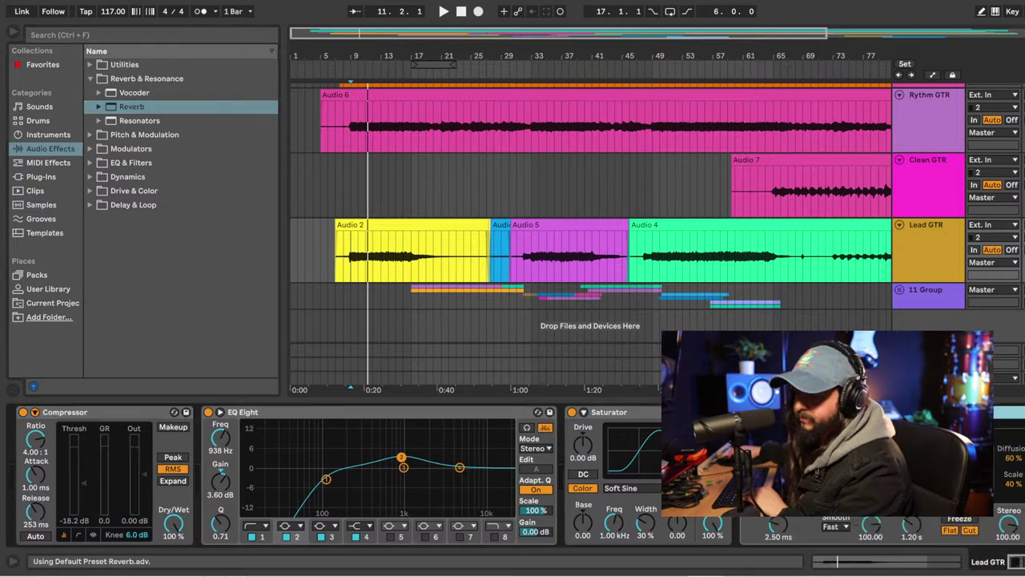
# Set the Lead GTR Reverb's decay time to 2.01 s while listening to the playback.
pyautogui.press('space')
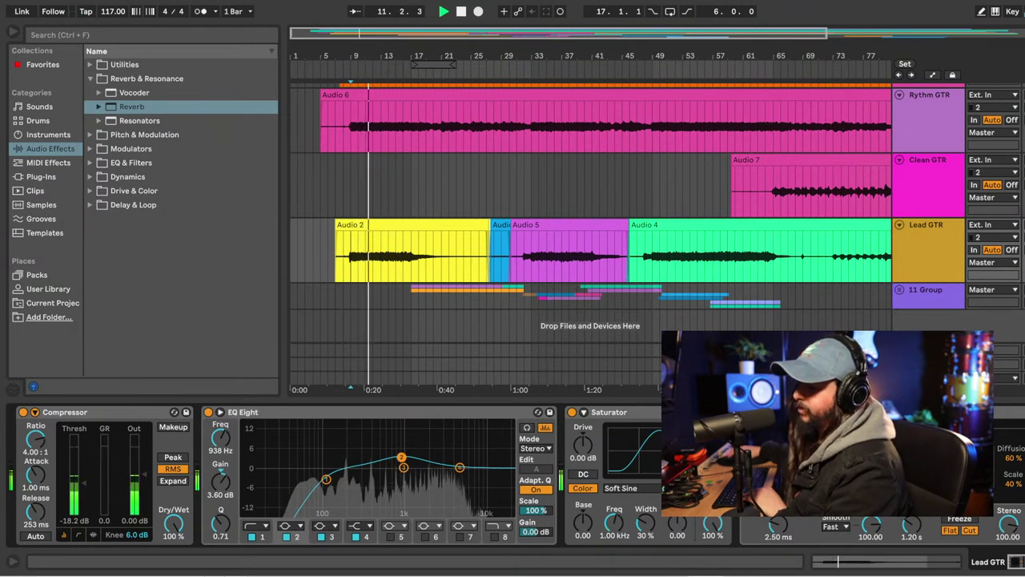
pyautogui.moveTo(911, 525)
pyautogui.mouseDown()
pyautogui.moveTo(910, 496)
pyautogui.moveTo(911, 531)
pyautogui.mouseUp()
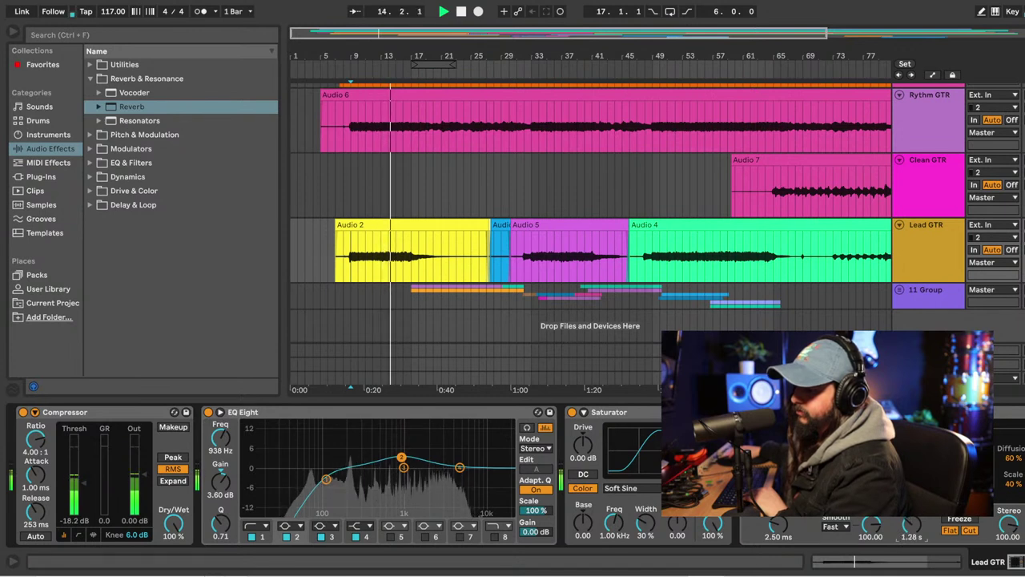
pyautogui.press('space')
pyautogui.press('space')
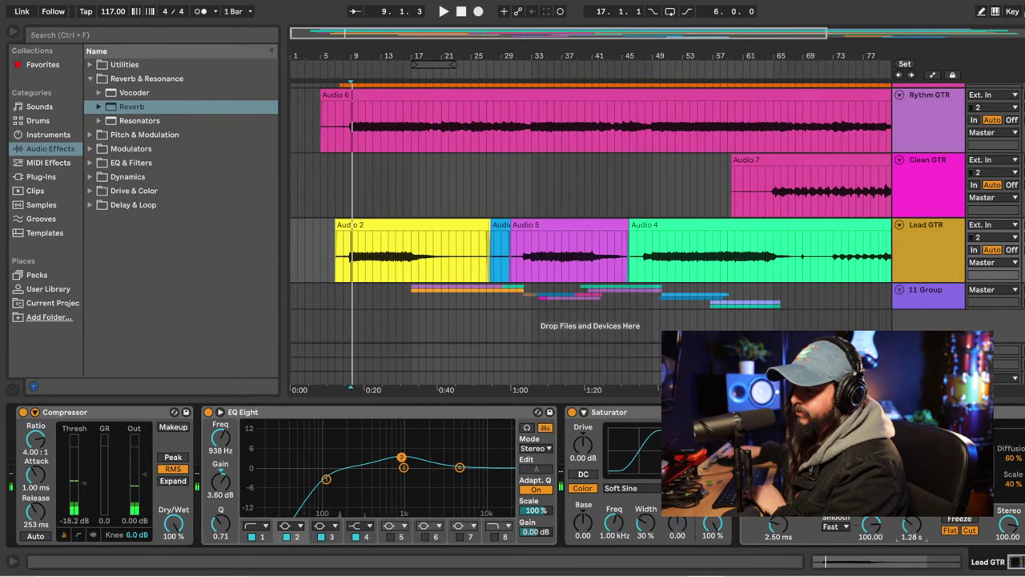
pyautogui.moveTo(910, 525); pyautogui.dragTo(911, 521)
pyautogui.press('space')
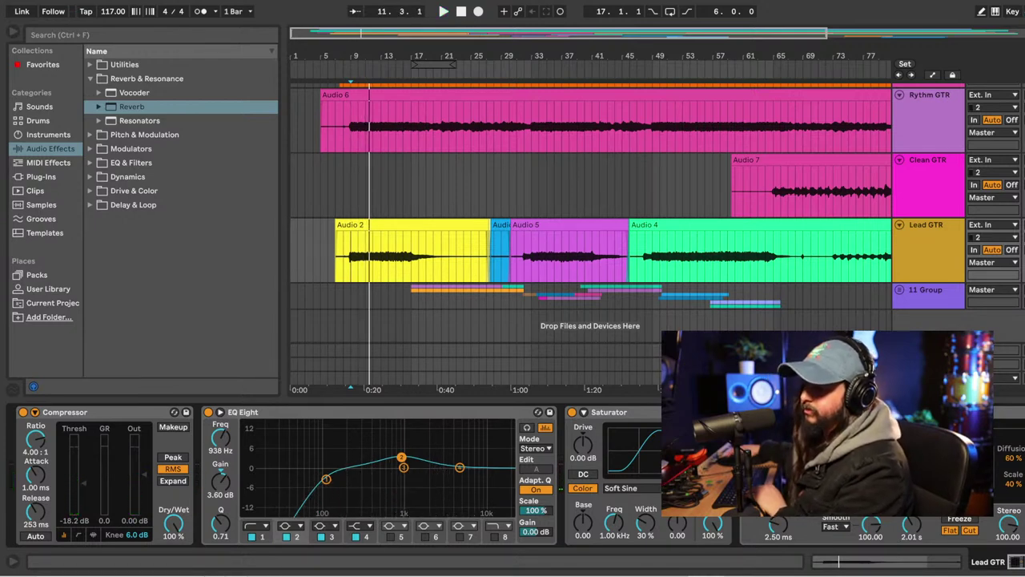
# Duplicate the Lead GTR track and rename the lower copy "VERB Lead GTR".
pyautogui.click(933, 255)
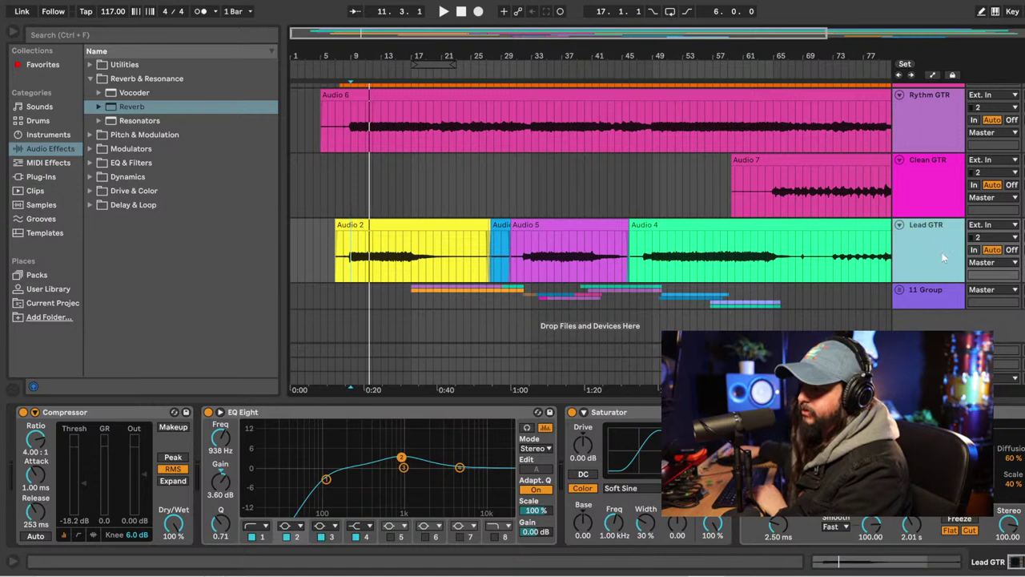
pyautogui.hotkey('ctrl', 'd')
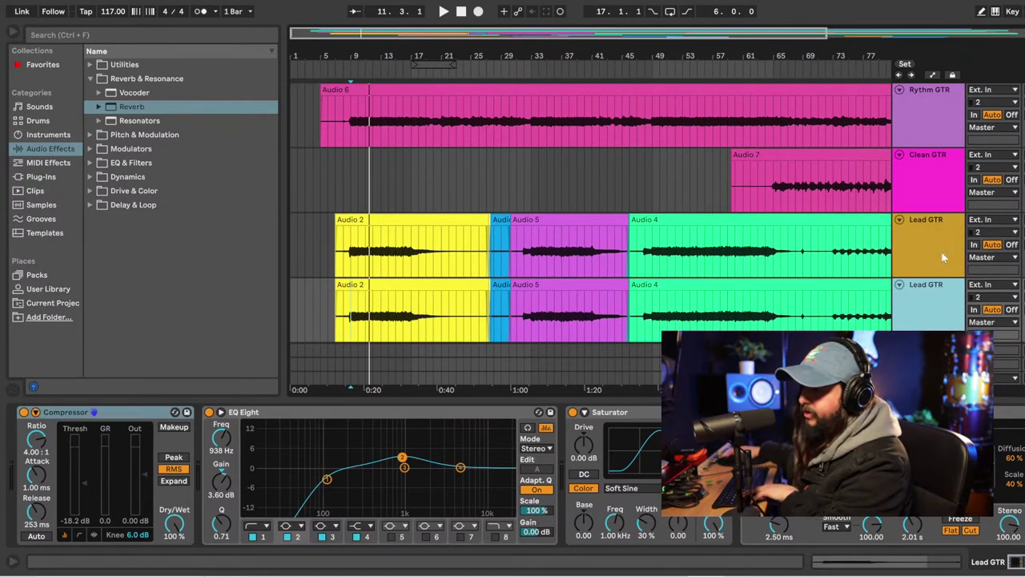
pyautogui.press('Down')
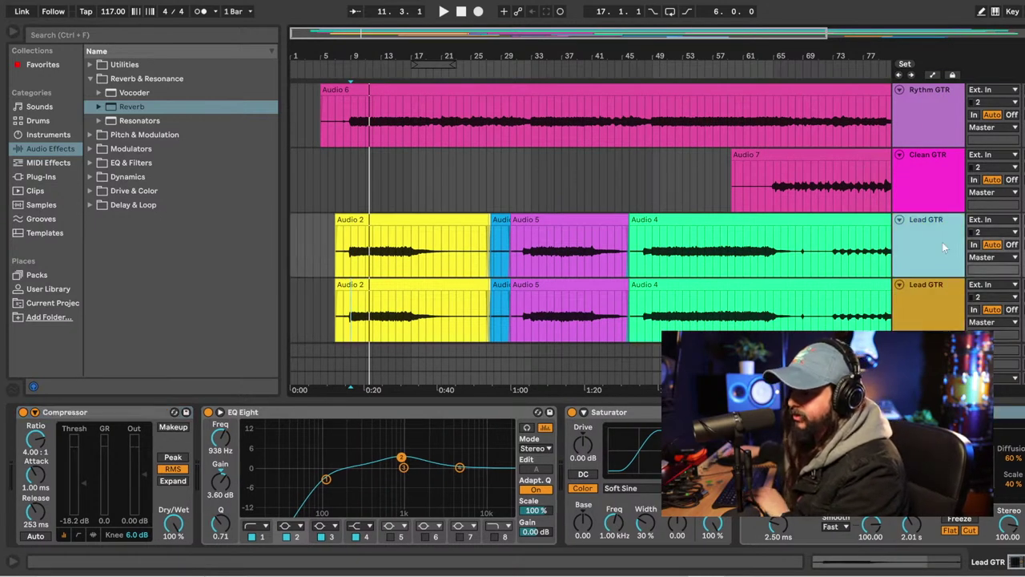
pyautogui.click(926, 303)
pyautogui.hotkey('ctrl', 'r')
pyautogui.press('Home')
pyautogui.write('VERB')
pyautogui.press('Return')
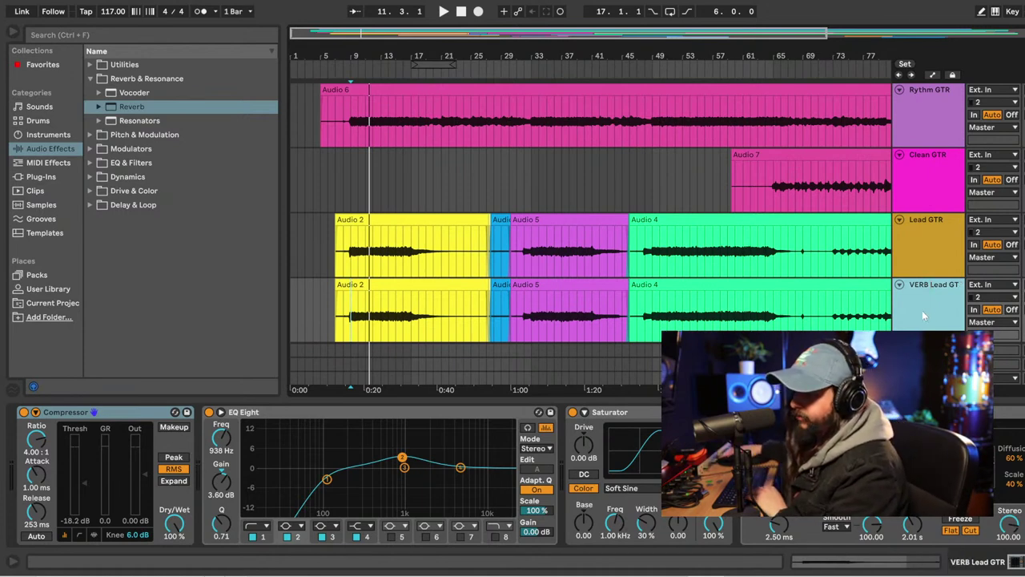
# Solo the Lead GTR track during playback and pan it to 36R in the mixer.
pyautogui.hscroll(3, 513, 481)
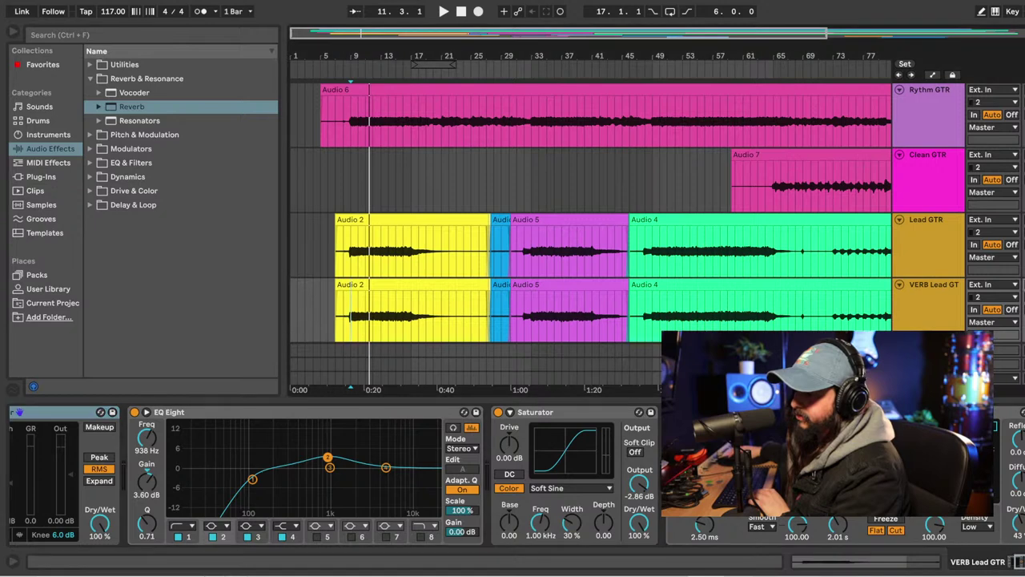
pyautogui.press('space')
pyautogui.press('space')
pyautogui.click(928, 251)
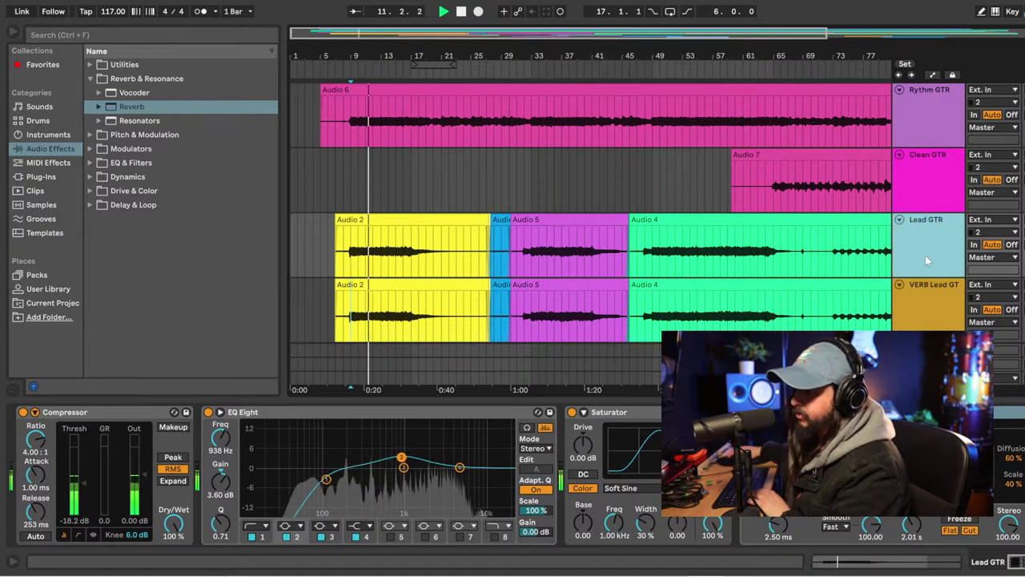
pyautogui.press('Tab')
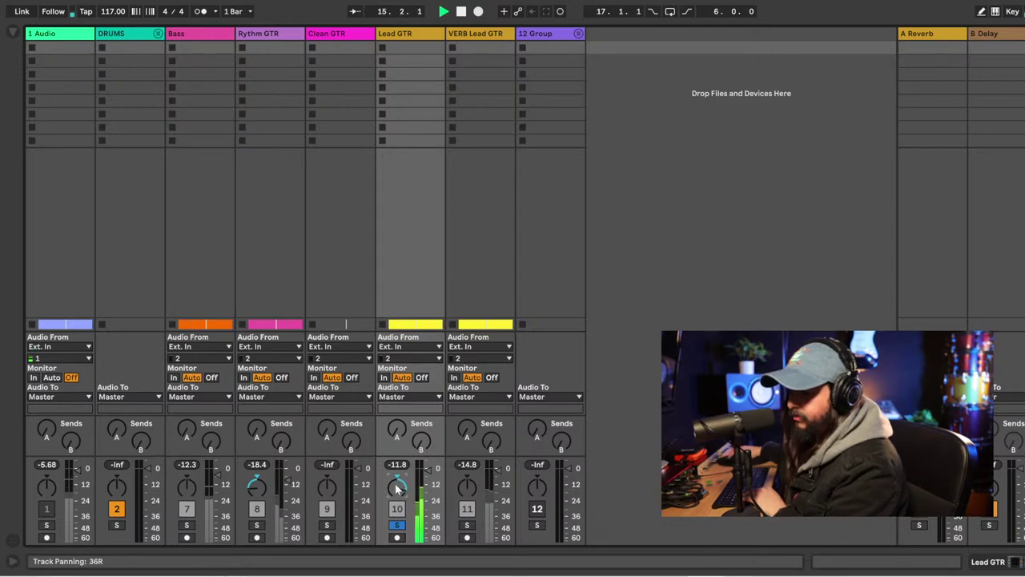
# Show the Lead GTR device chain below the mixer and raise its Reverb decay time to 2.11 s.
pyautogui.click(420, 36)
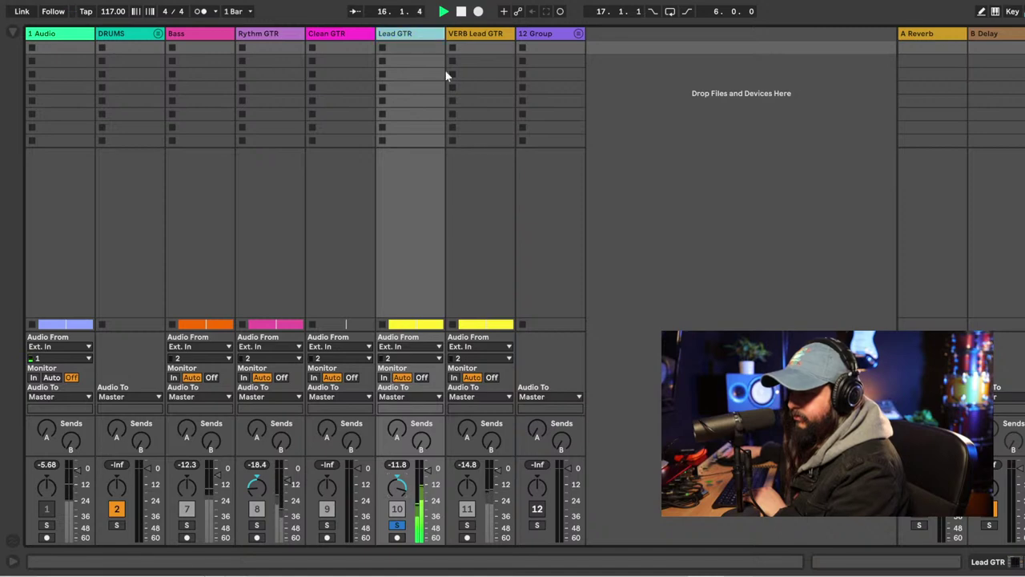
pyautogui.click(979, 563)
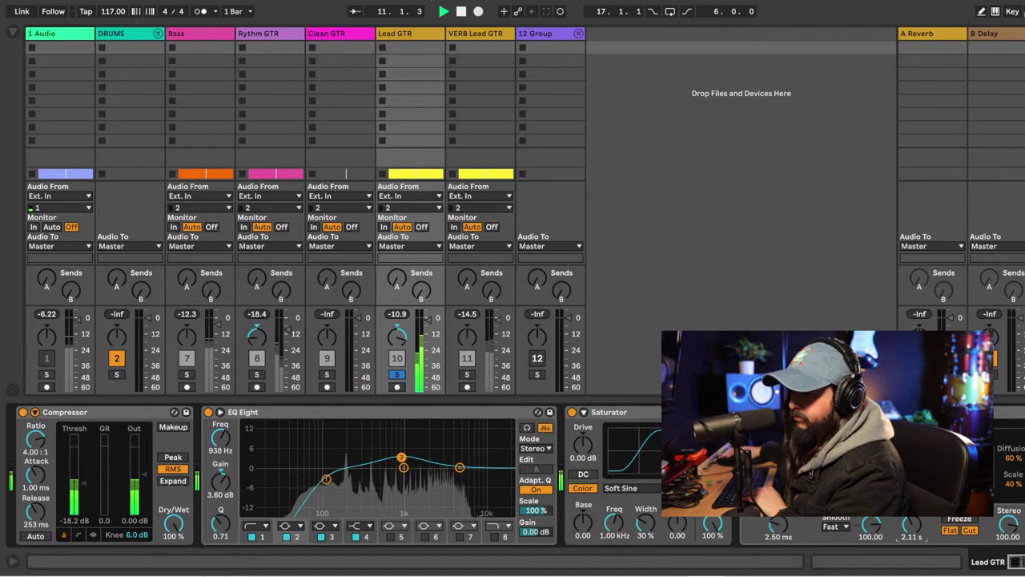
# Pan the VERB Lead GTR track to the left and solo it alongside Lead GTR, with its Reverb decay time raised to 3.79 s.
pyautogui.click(476, 36)
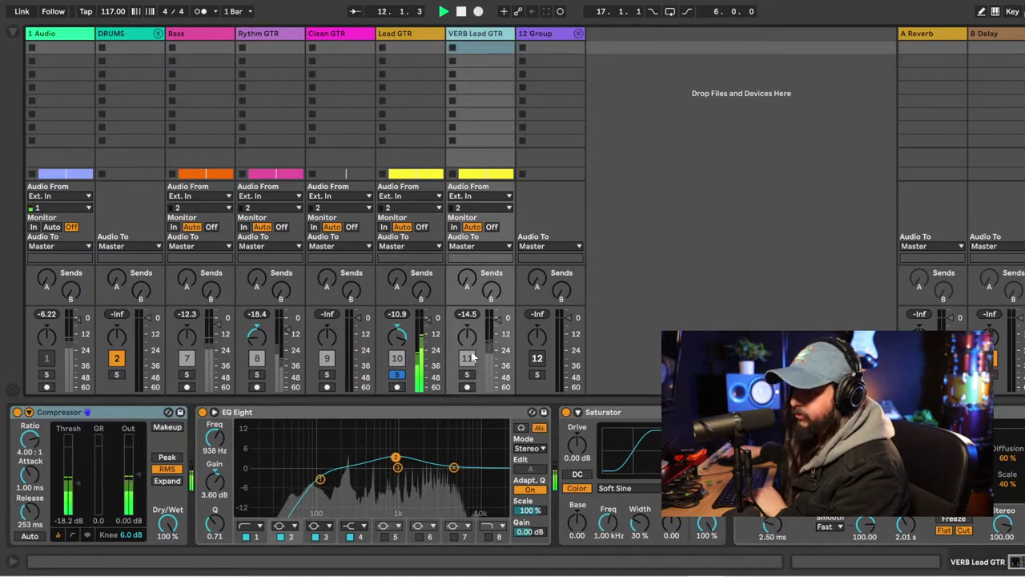
pyautogui.moveTo(466, 337); pyautogui.dragTo(466, 358)
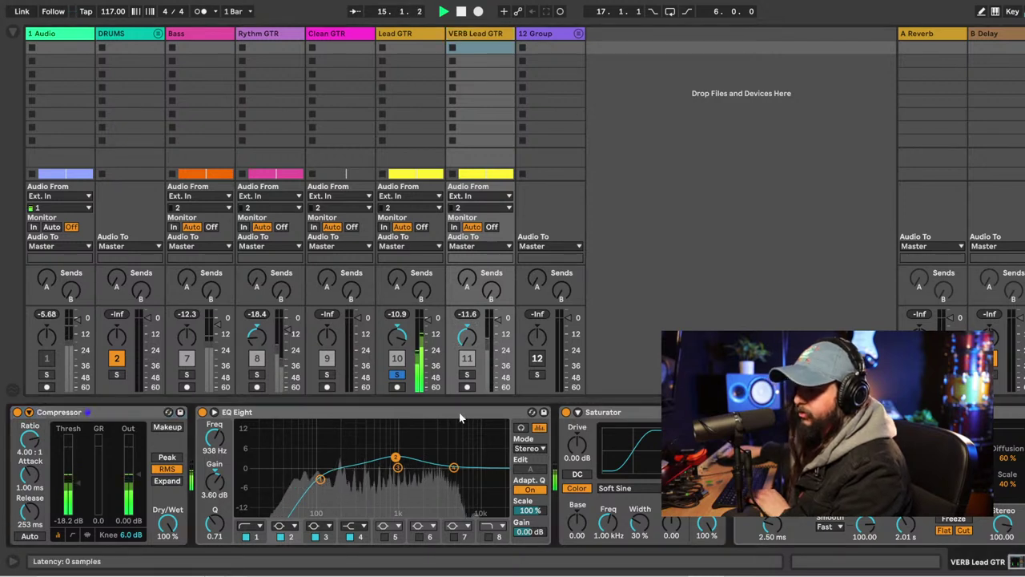
pyautogui.click(467, 375)
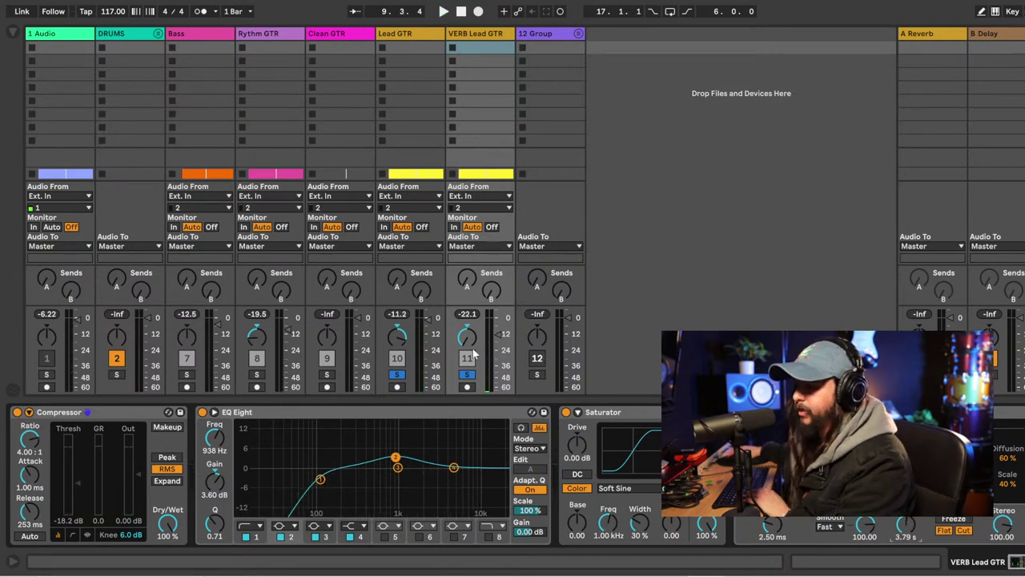
# Lower the VERB Lead GTR track's volume slightly and replay the two soloed lead guitar tracks to check their balance.
pyautogui.press('space')
pyautogui.press('space')
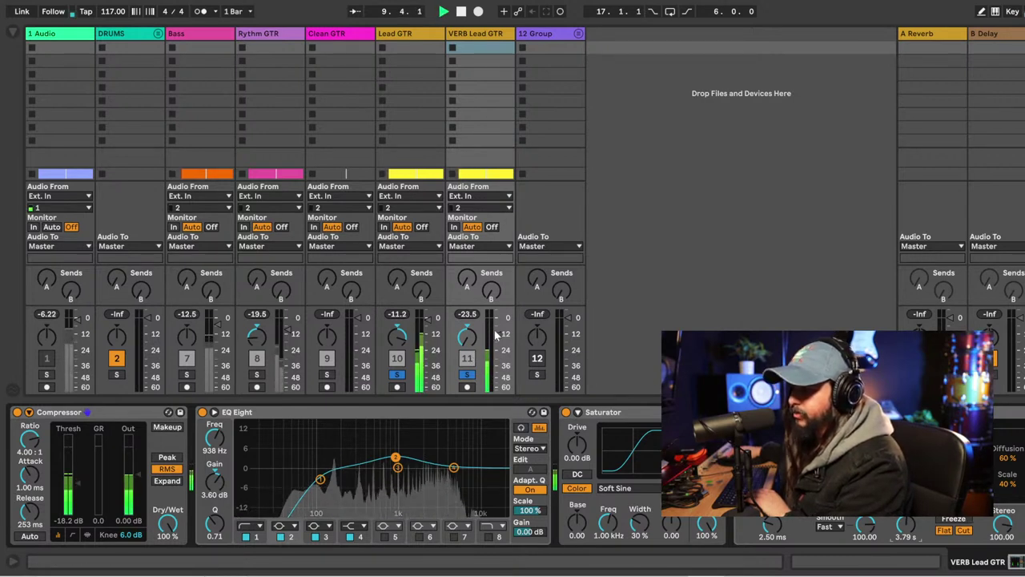
pyautogui.moveTo(502, 339); pyautogui.dragTo(501, 341)
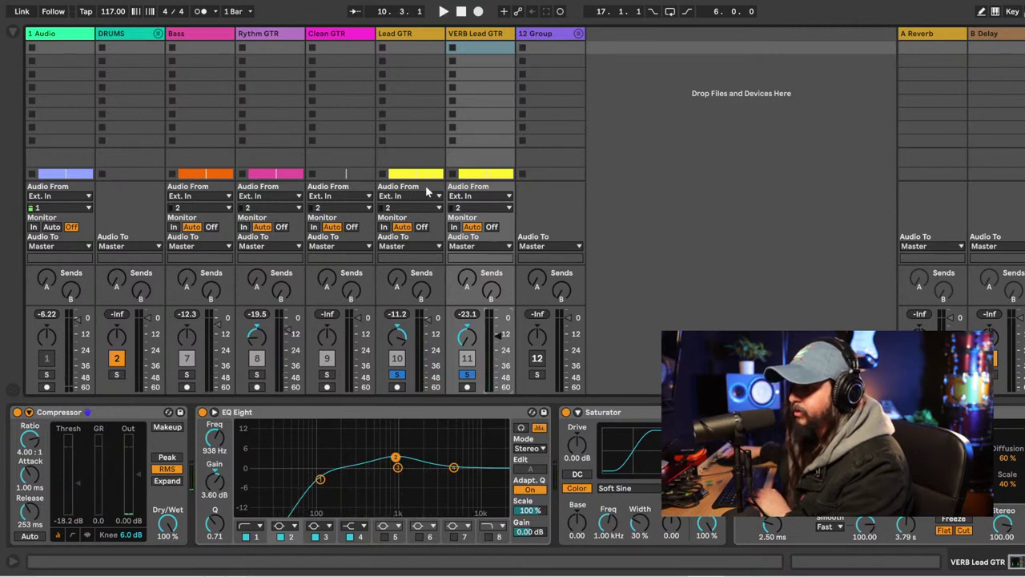
pyautogui.press('space')
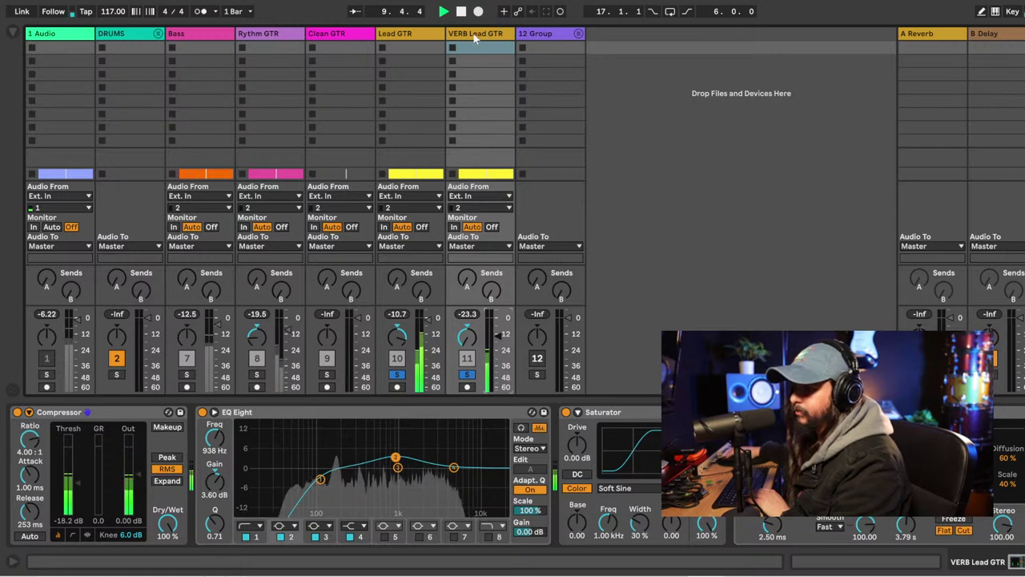
# Lower the gain of EQ Eight's 938 Hz band on the VERB Lead GTR track to 0.12 dB and switch to Arrangement View.
pyautogui.click(473, 36)
pyautogui.moveTo(396, 458); pyautogui.dragTo(395, 463)
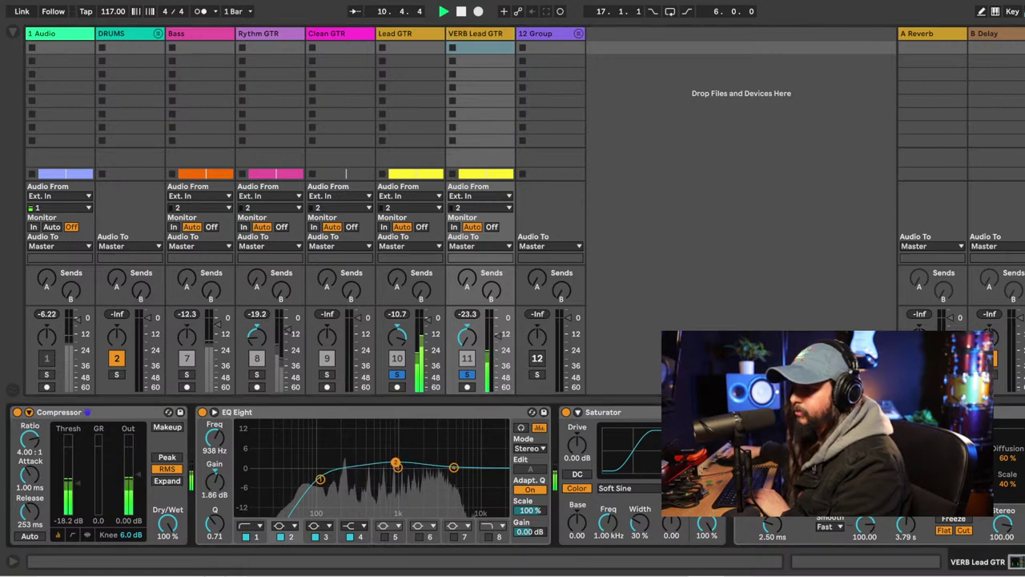
pyautogui.press('Tab')
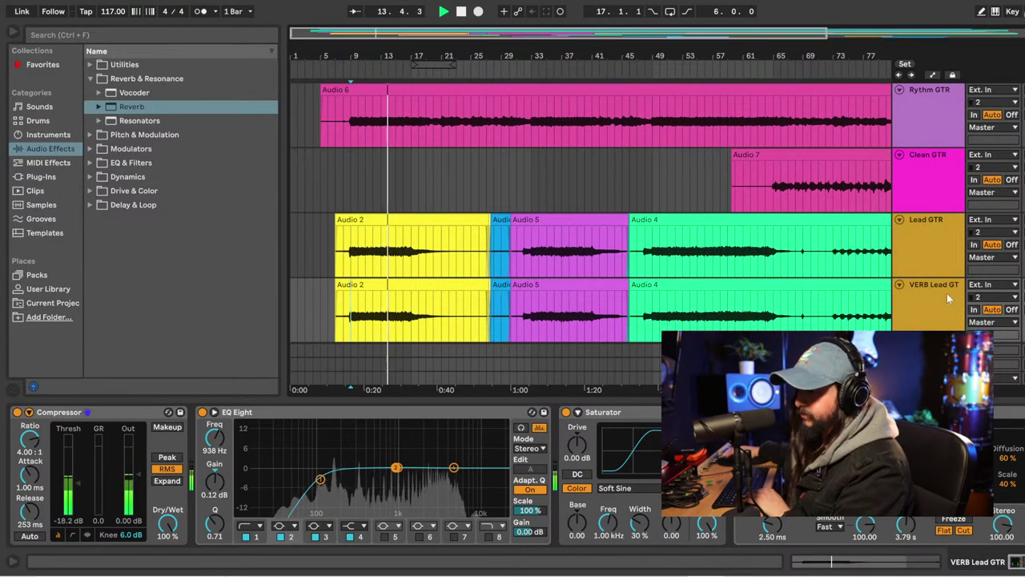
# Listen to the Lead GTR and VERB Lead GTR parts from bar 9, stopping and restarting playback.
pyautogui.scroll(-1, 1009, 264)
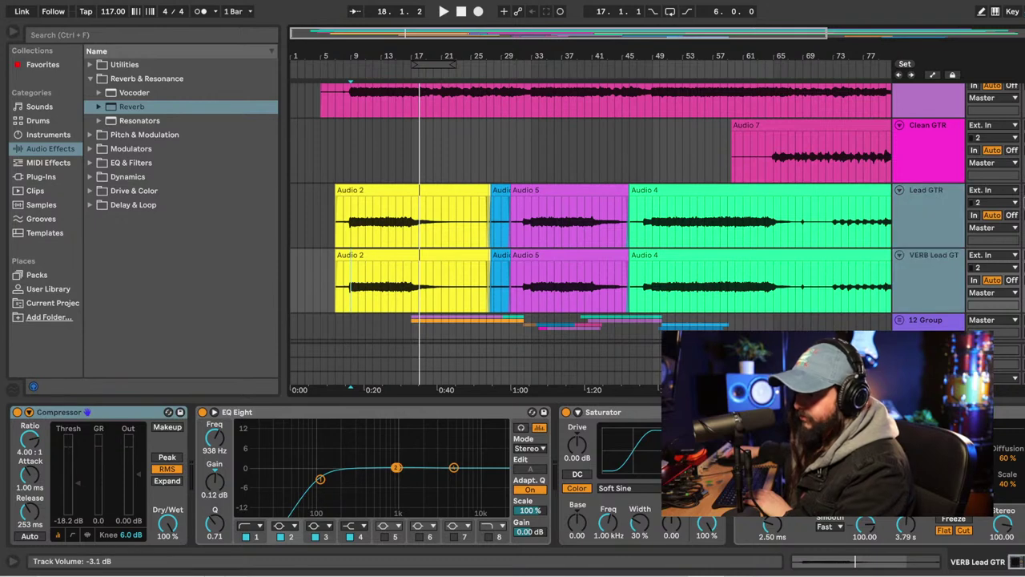
pyautogui.press('space')
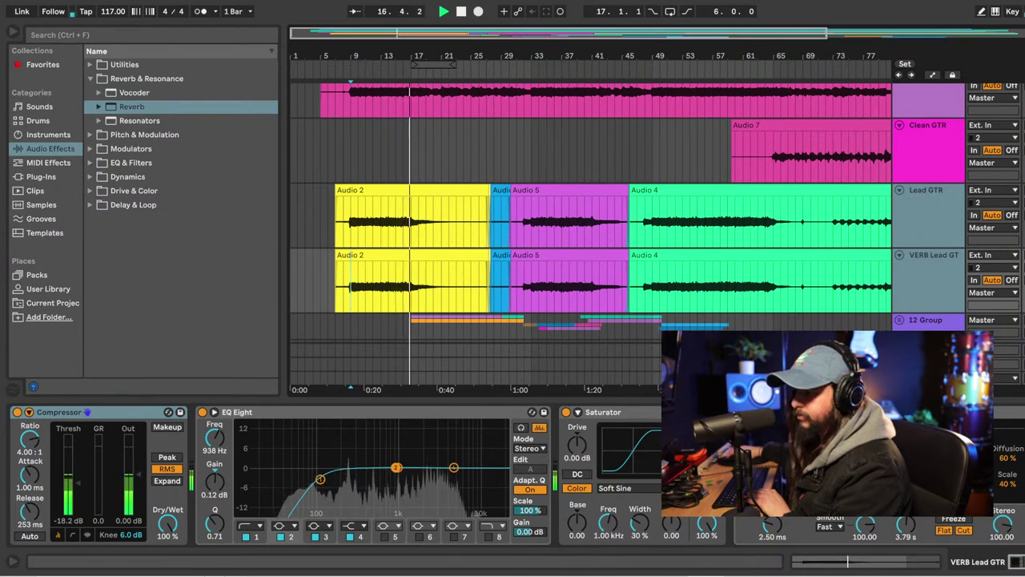
pyautogui.hscroll(5, 631, 398)
pyautogui.hscroll(-1, 631, 399)
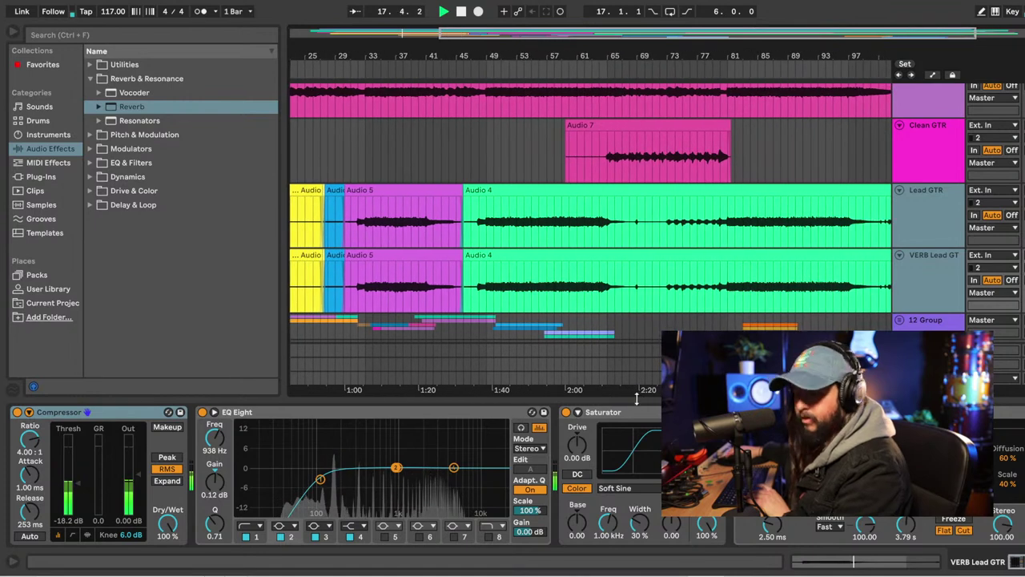
pyautogui.press('space')
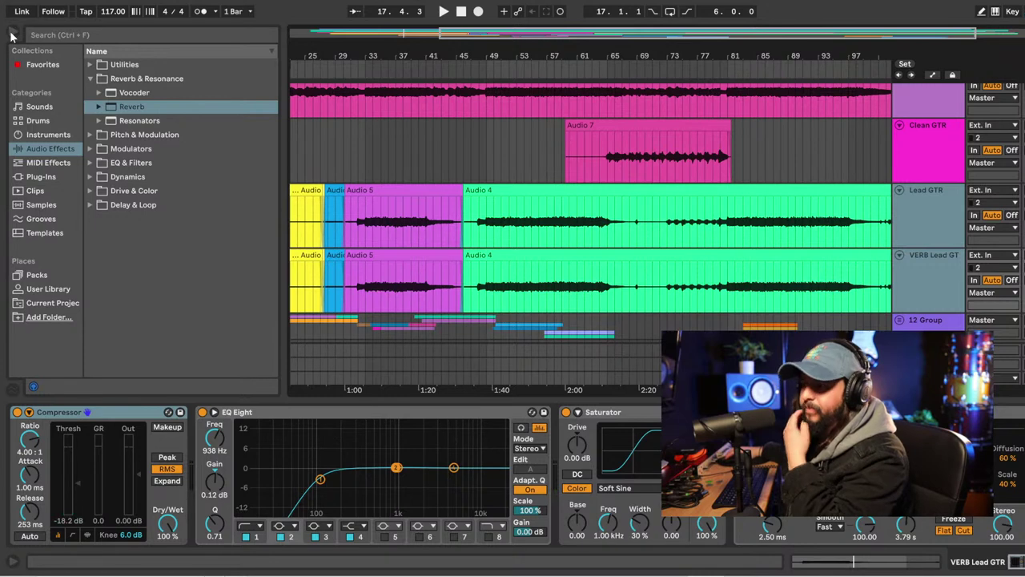
pyautogui.press('space')
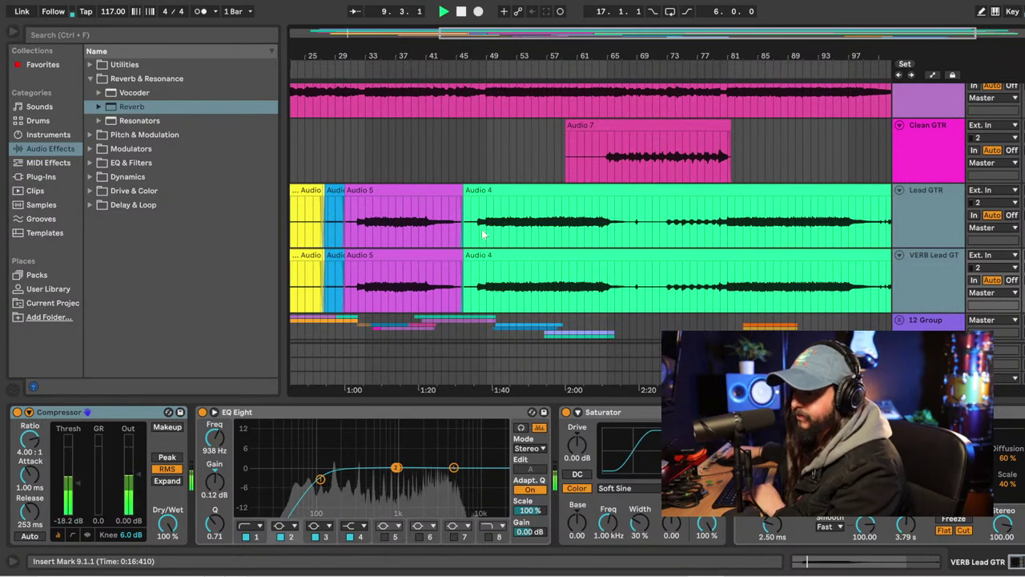
pyautogui.press('space')
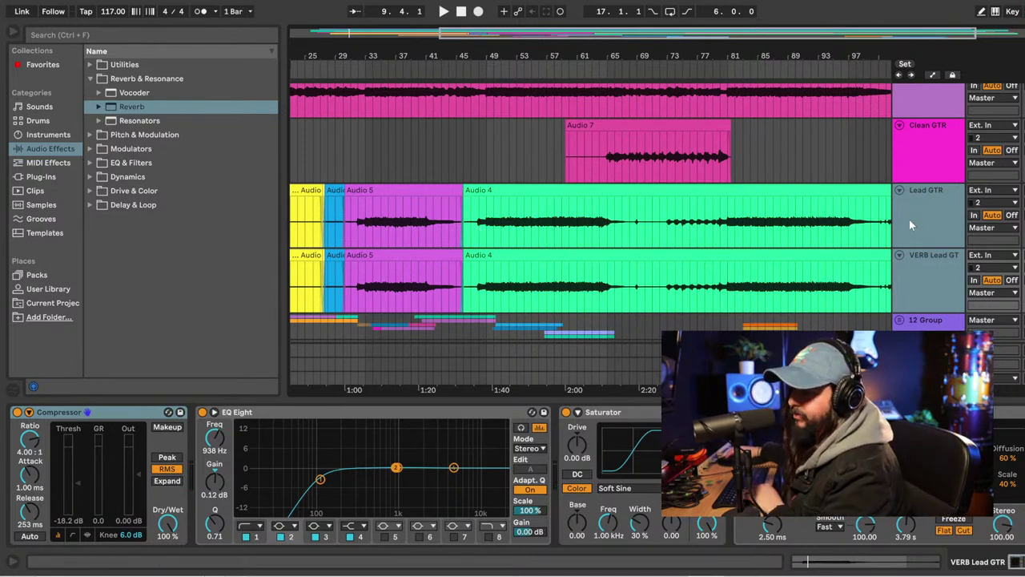
pyautogui.moveTo(500, 390); pyautogui.dragTo(665, 390)
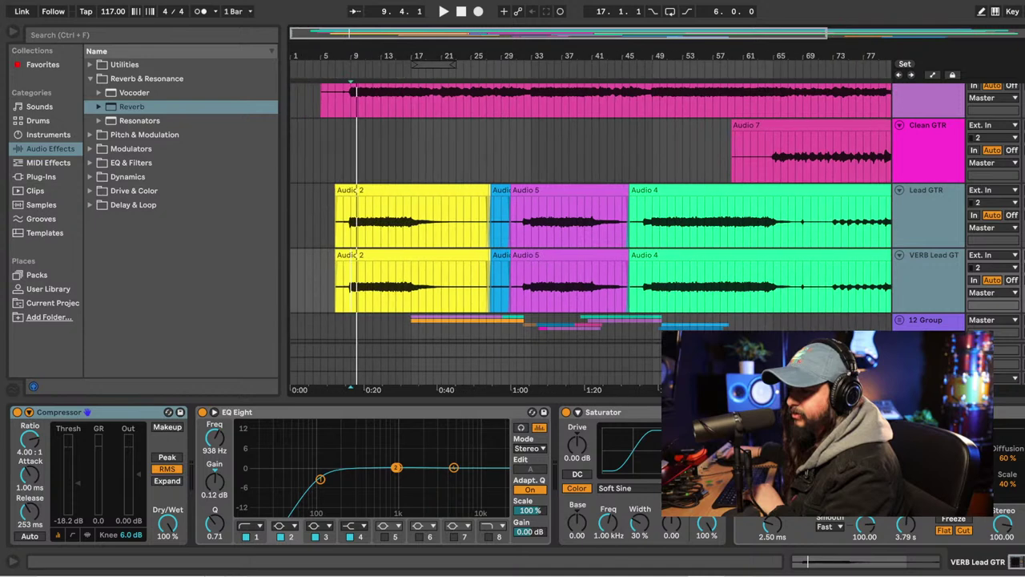
pyautogui.click(351, 237)
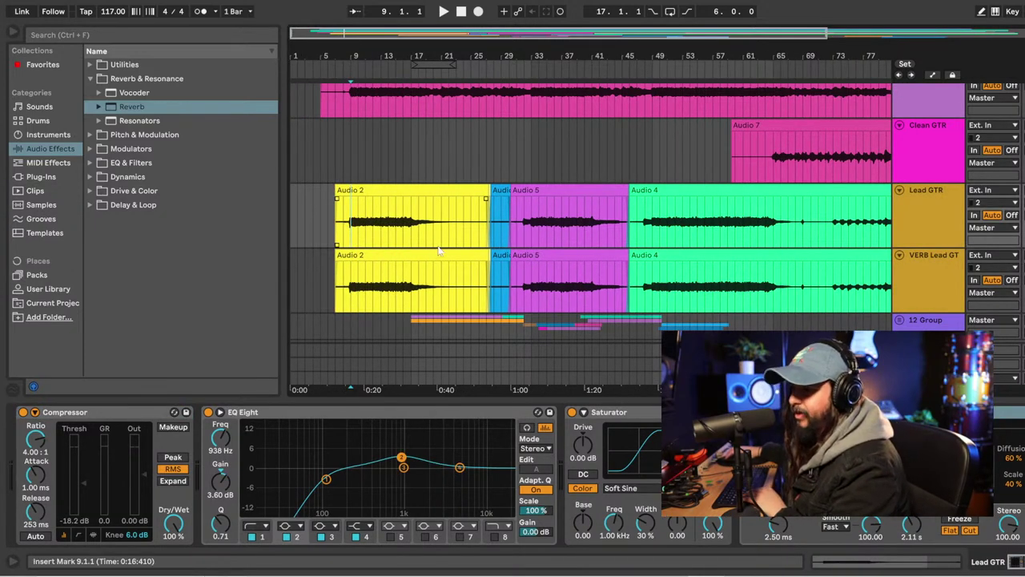
# Audition the unprocessed Clean GTR clip from bar 65.
pyautogui.click(917, 172)
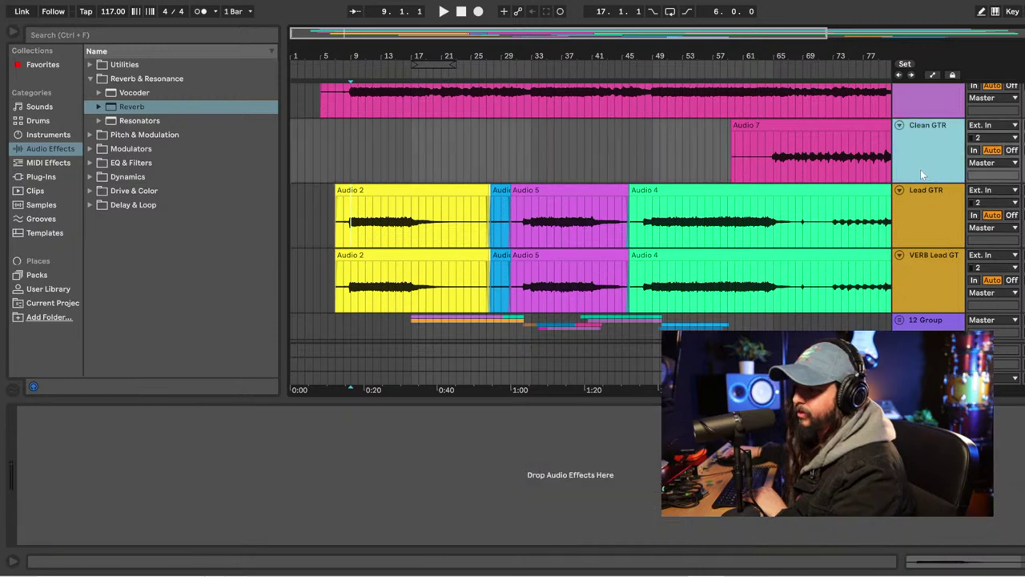
pyautogui.hscroll(5, 657, 399)
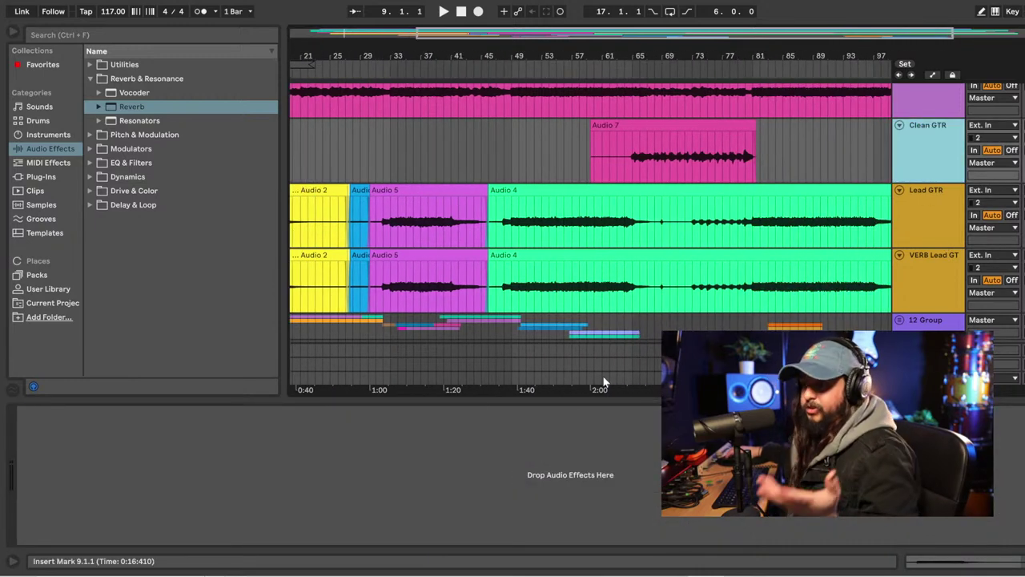
pyautogui.click(632, 160)
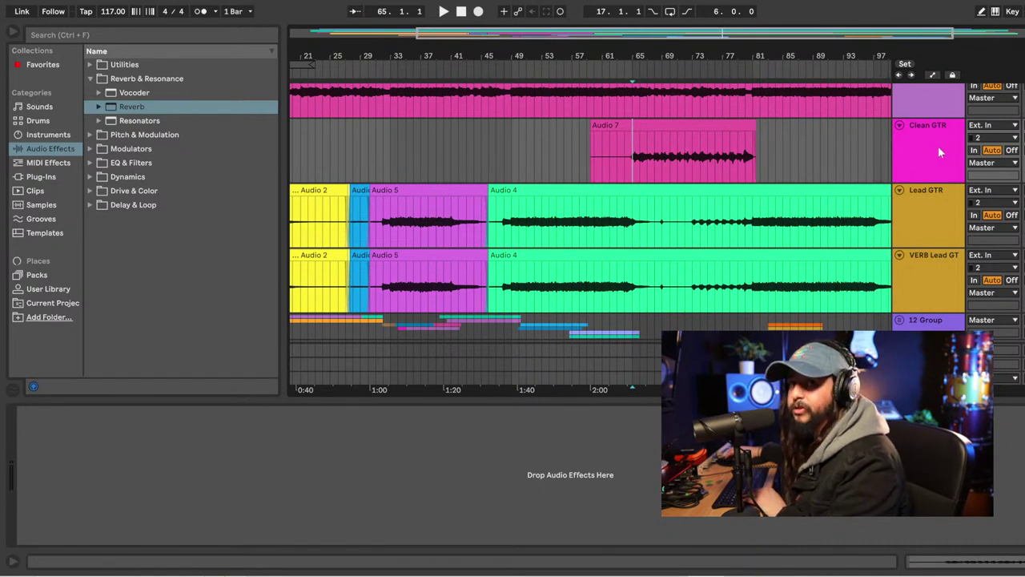
pyautogui.press('space')
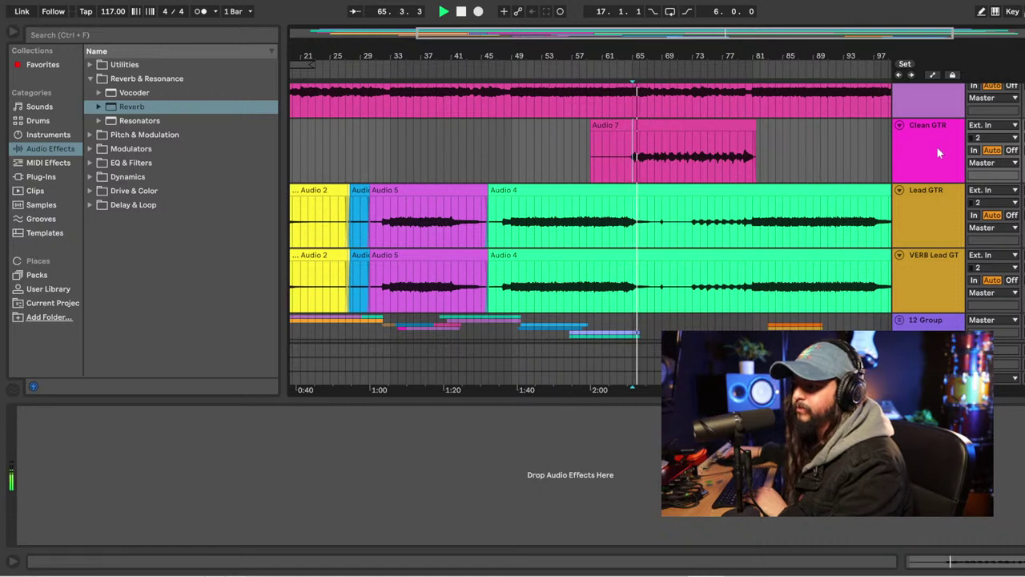
pyautogui.click(937, 147)
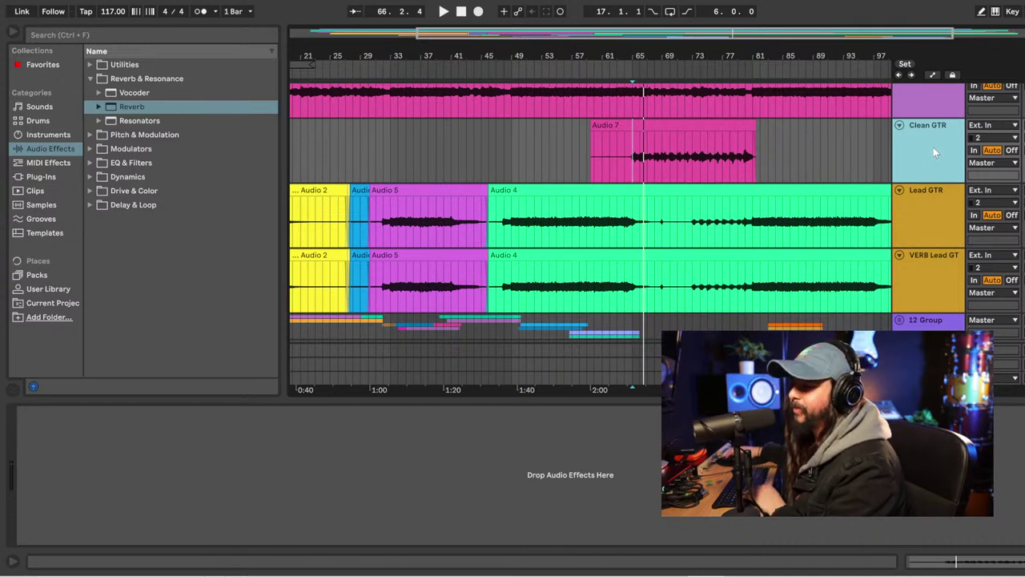
pyautogui.press('space')
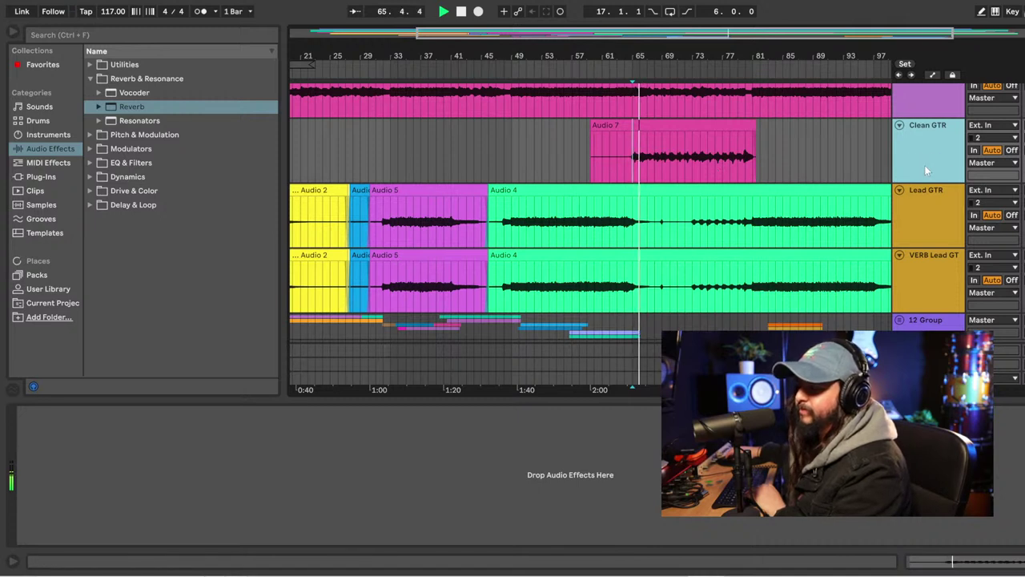
pyautogui.press('space')
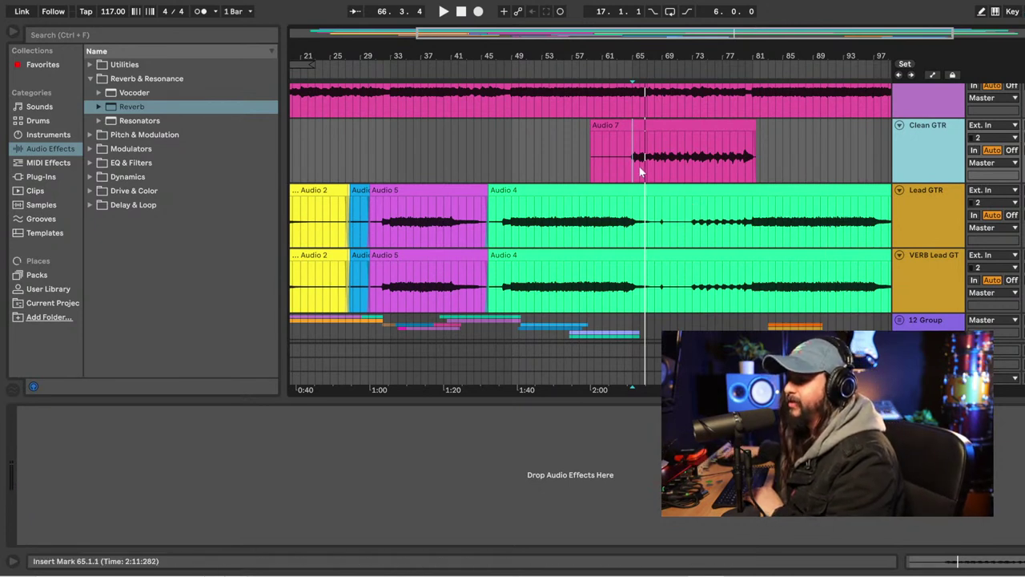
pyautogui.press('space')
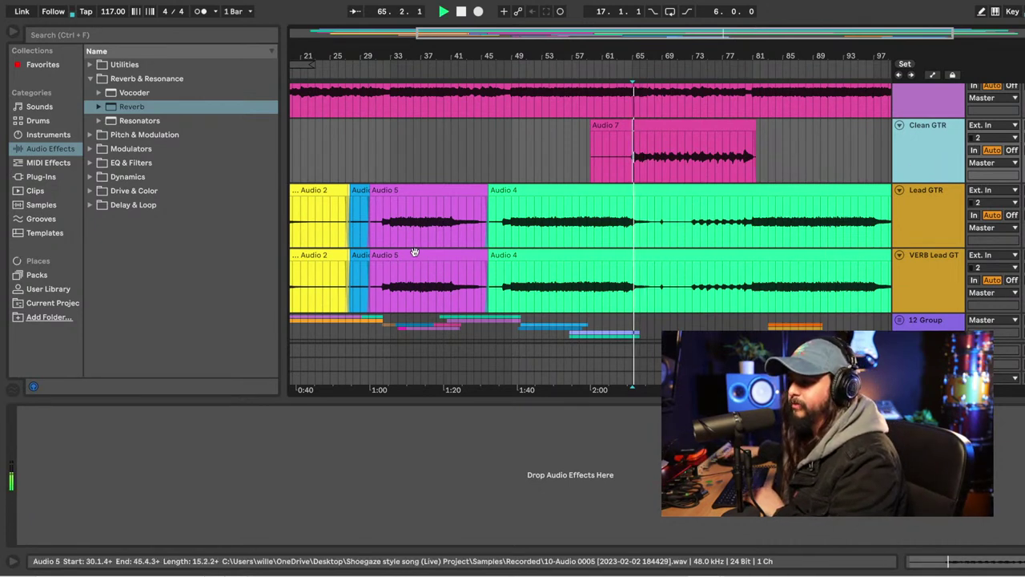
# Copy the Compressor, EQ Eight and Saturator from the Rythm GTR track to the Clean GTR track.
pyautogui.click(939, 213)
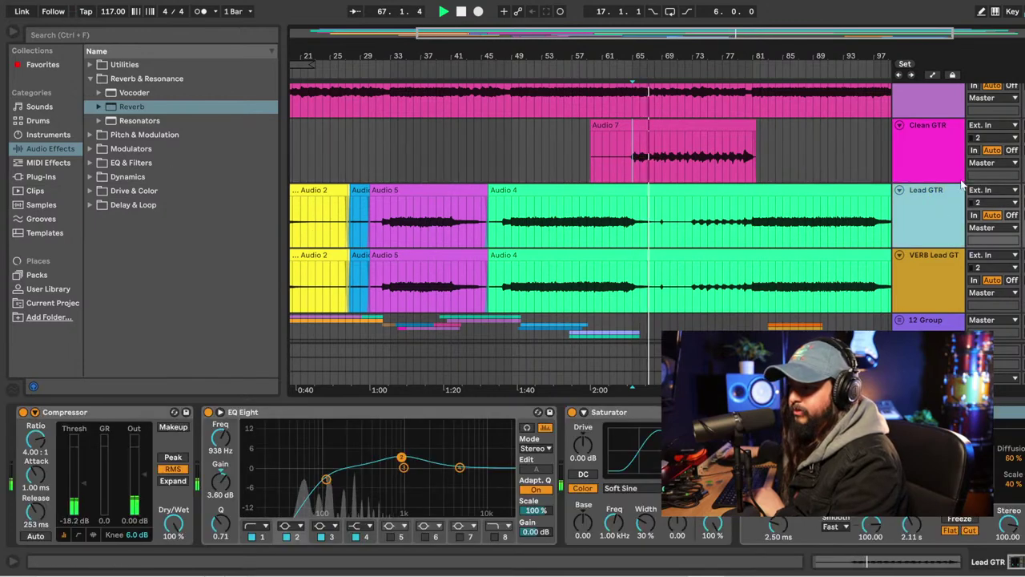
pyautogui.click(927, 101)
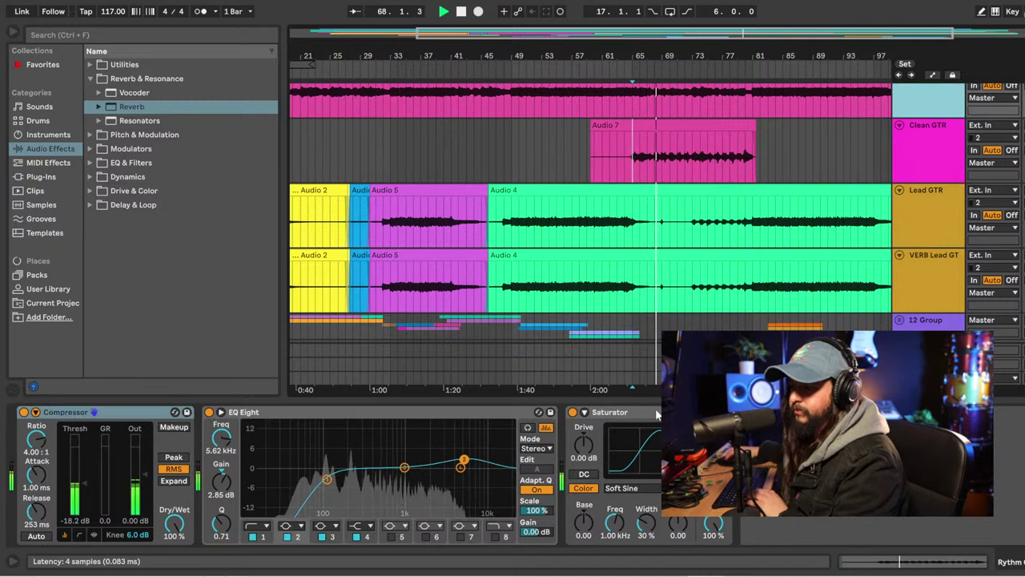
pyautogui.click(119, 422)
pyautogui.click(118, 422)
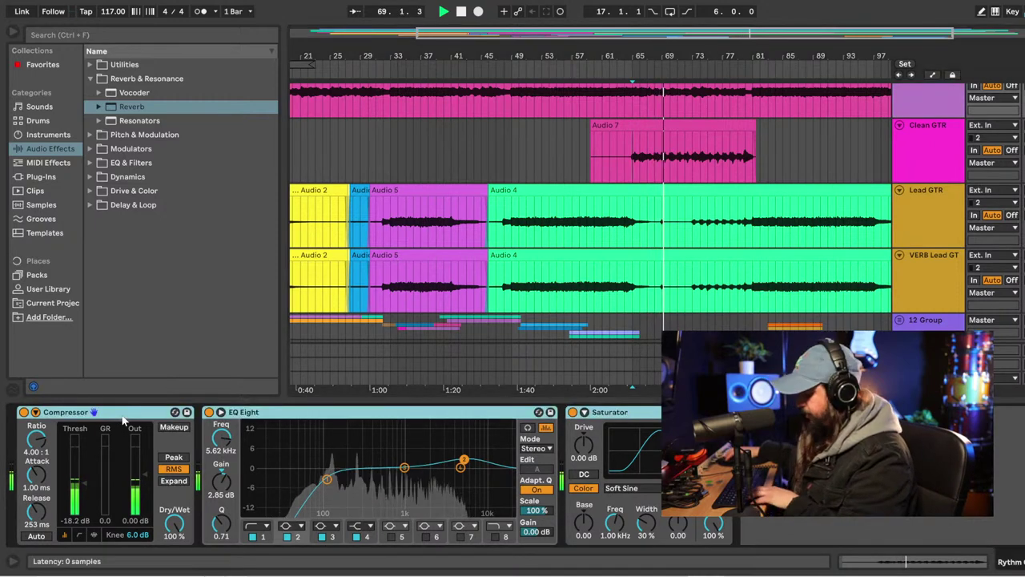
pyautogui.click(937, 157)
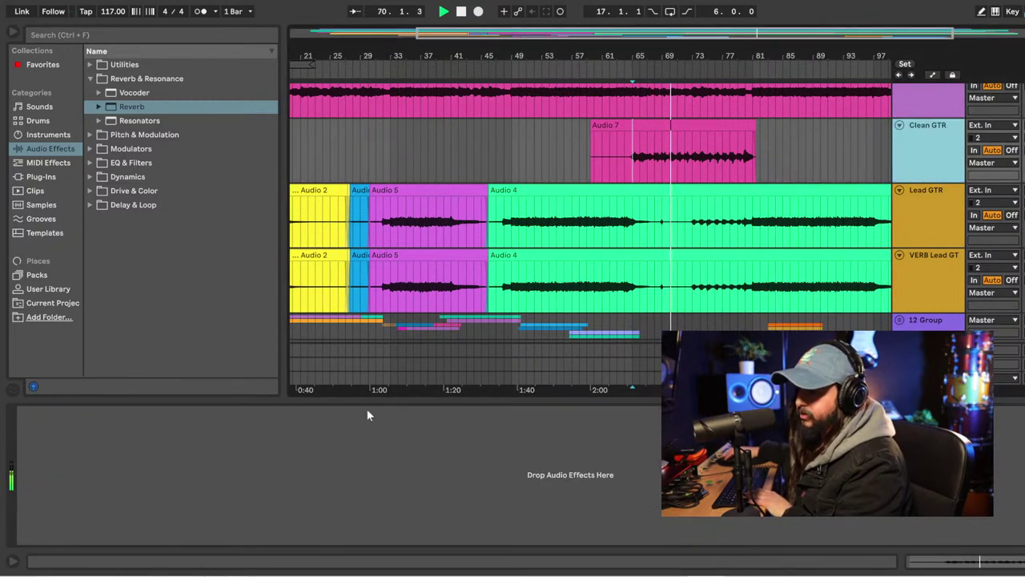
pyautogui.press('Up')
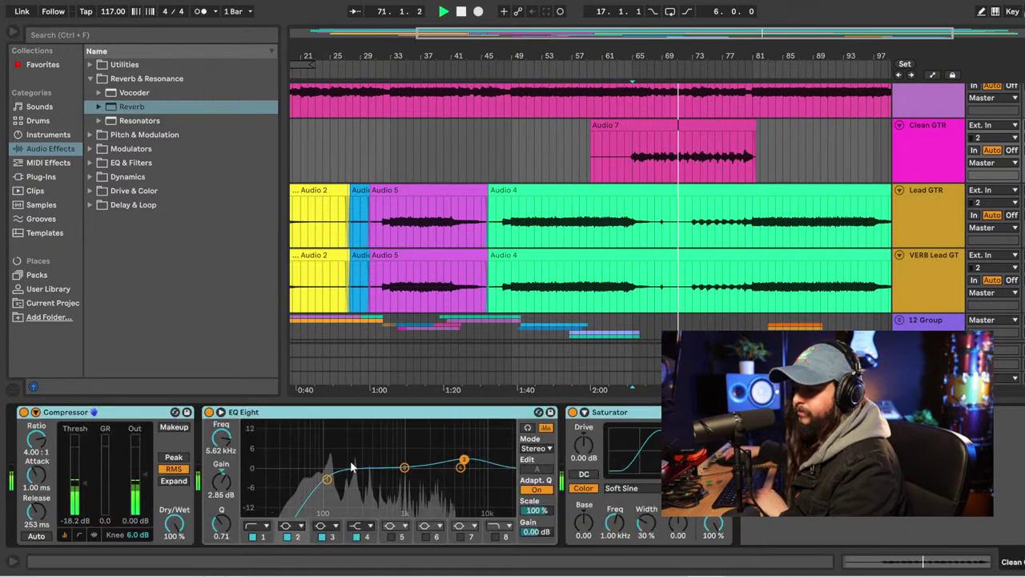
# Compare with Rythm GTR's EQ and set Clean GTR's EQ Eight band 2 to 3.37 kHz with a 2.36 dB gain.
pyautogui.moveTo(463, 460)
pyautogui.mouseDown()
pyautogui.moveTo(442, 452)
pyautogui.moveTo(451, 461)
pyautogui.mouseUp()
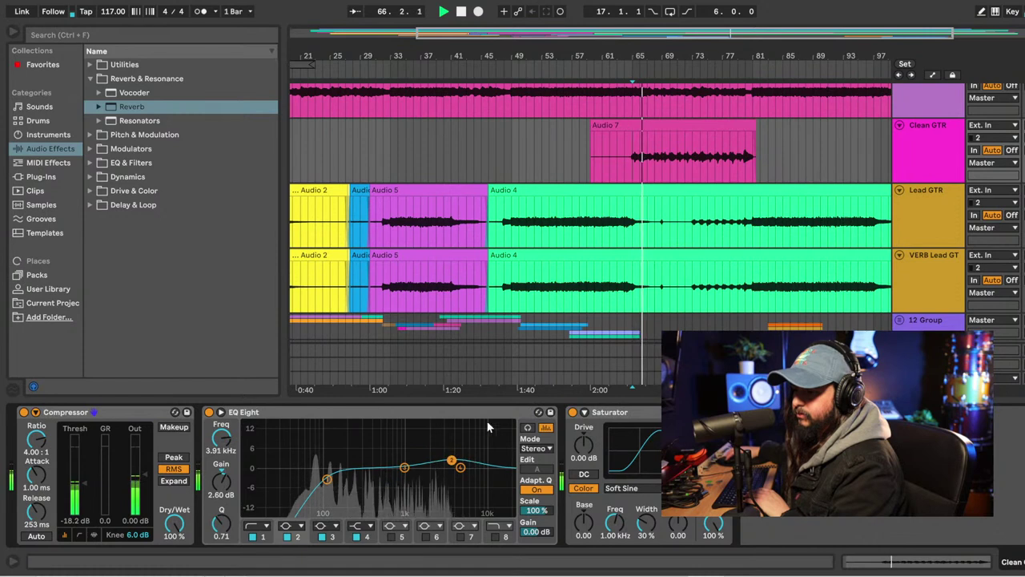
pyautogui.scroll(1, 929, 158)
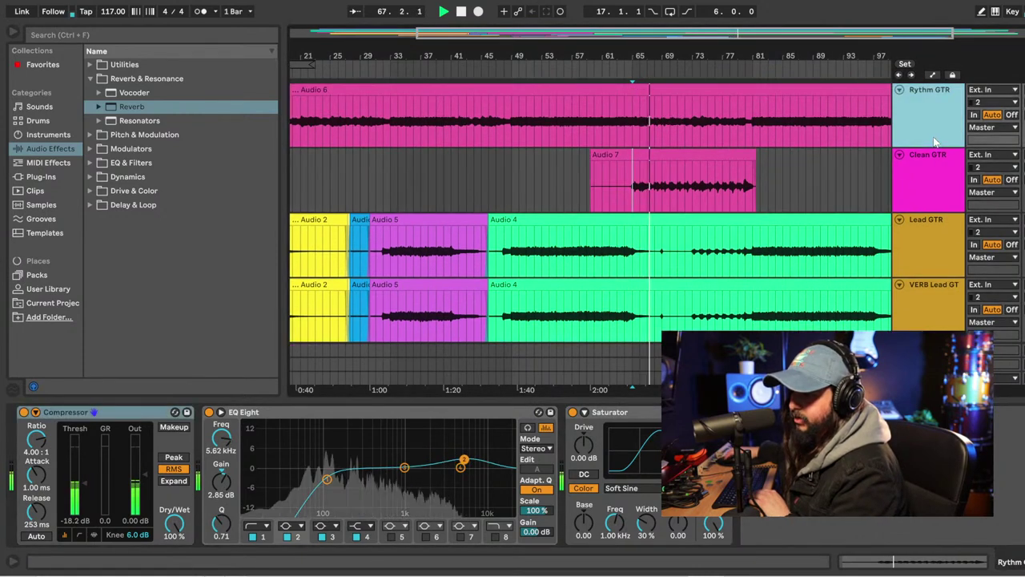
pyautogui.click(936, 176)
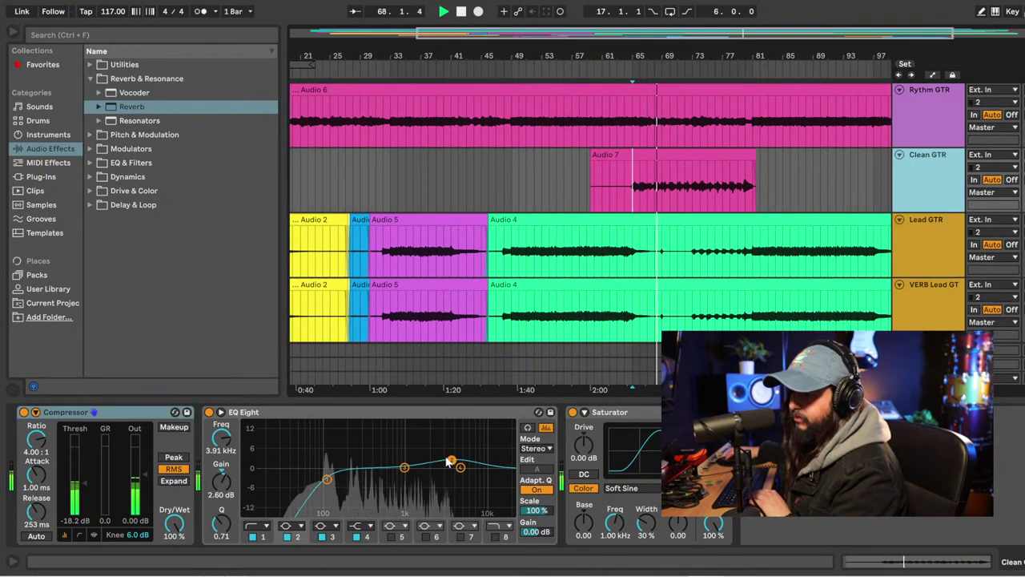
pyautogui.moveTo(451, 461); pyautogui.dragTo(446, 462)
pyautogui.click(652, 176)
pyautogui.click(645, 168)
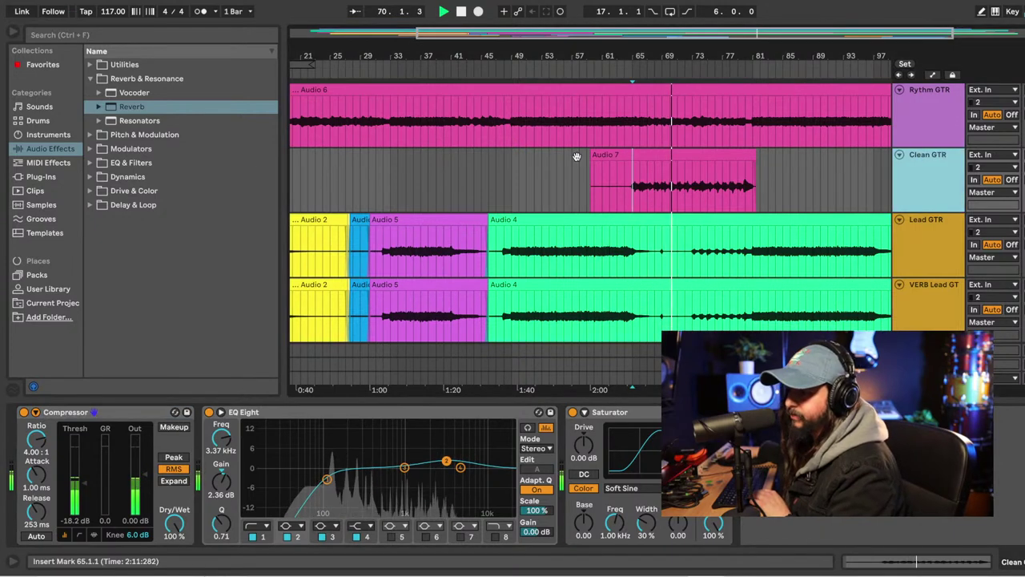
# Add a Reverb after the Saturator on the Clean GTR track and replay the part from bar 65.
pyautogui.moveTo(132, 107); pyautogui.dragTo(744, 496)
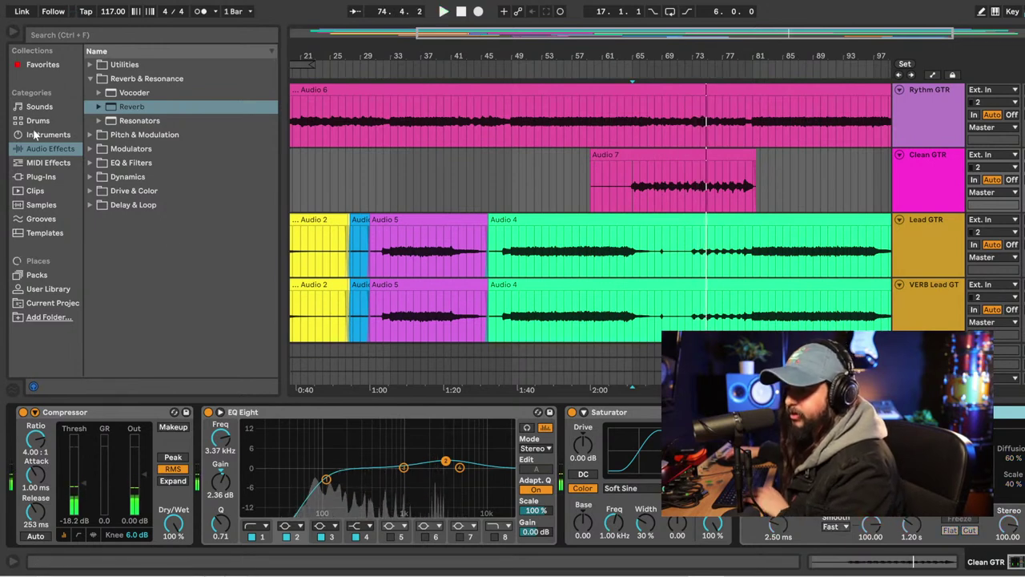
pyautogui.press('space')
pyautogui.press('space')
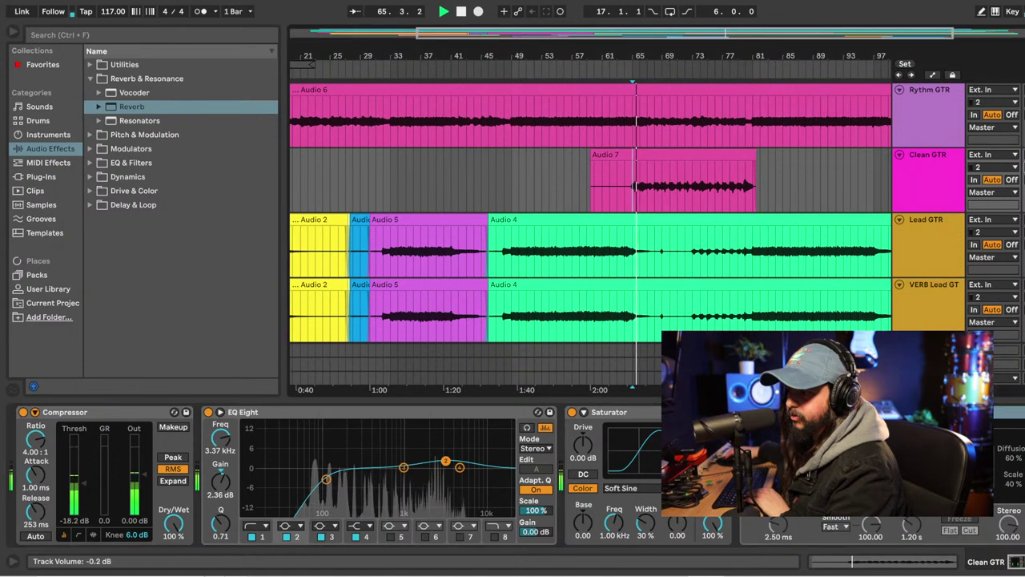
# Search the audio effects for "chorus" and insert Chorus-Ensemble between the Saturator and the Reverb on Clean GTR.
pyautogui.click(85, 37)
pyautogui.write('chorus')
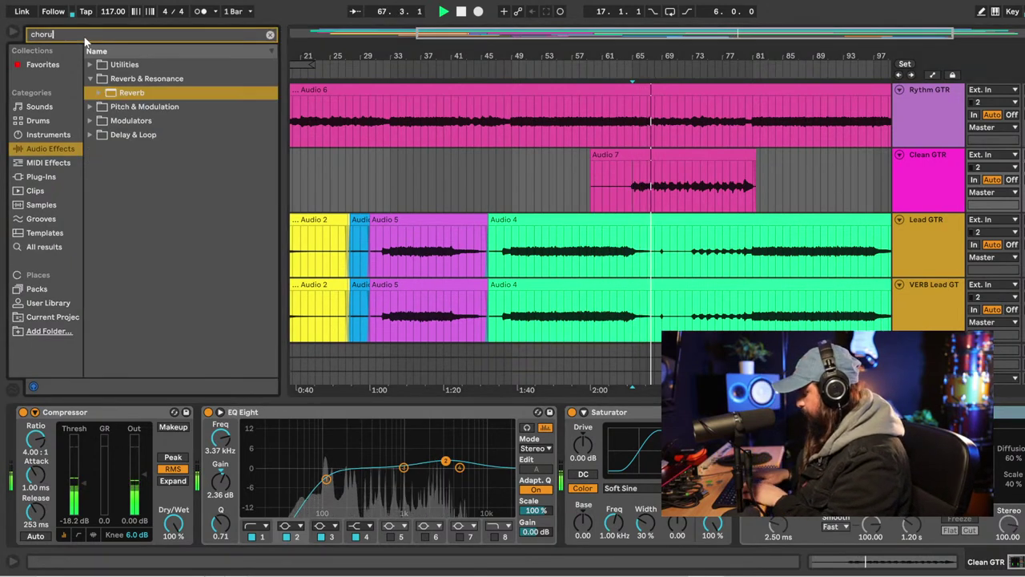
pyautogui.click(106, 110)
pyautogui.click(99, 110)
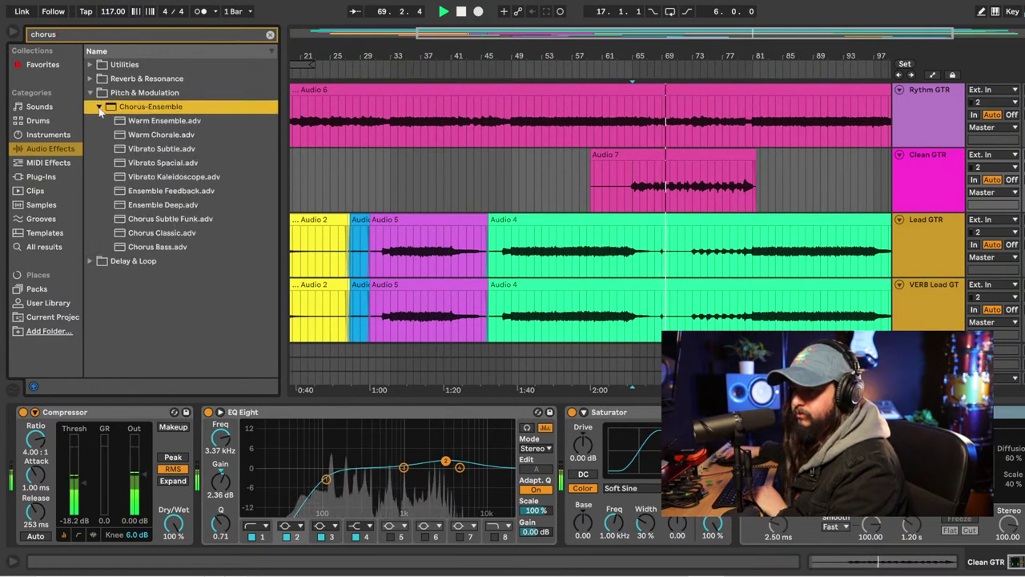
pyautogui.click(99, 108)
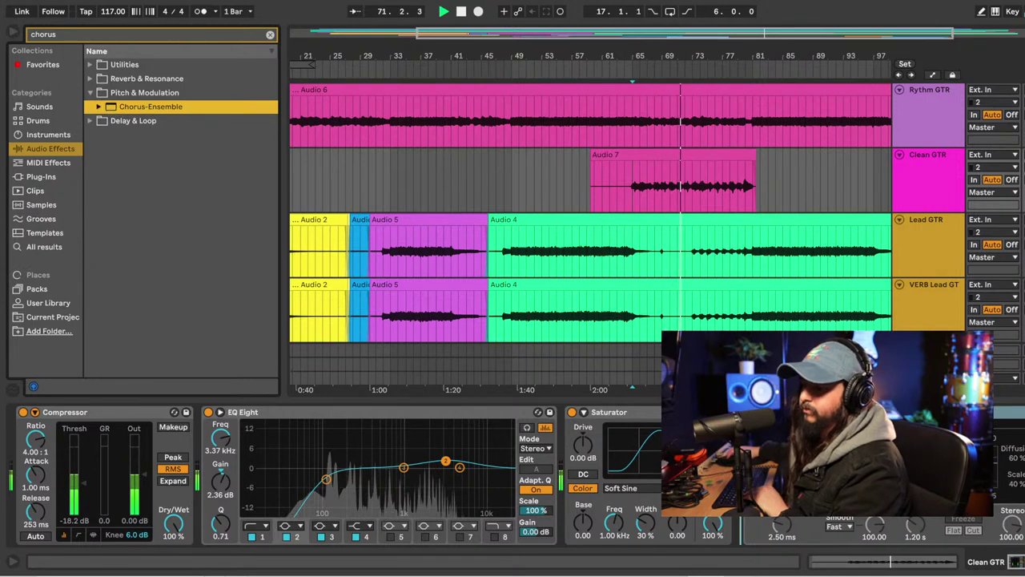
# Replay the Clean GTR clip from bar 68 and bring its Chorus-Ensemble device into view.
pyautogui.click(658, 215)
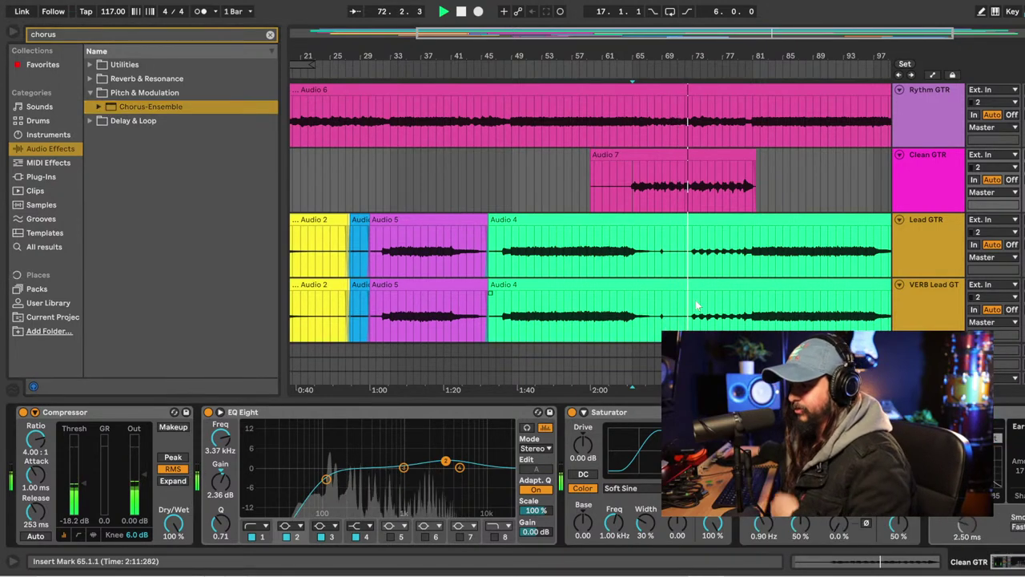
pyautogui.click(654, 200)
pyautogui.press('space')
pyautogui.press('space')
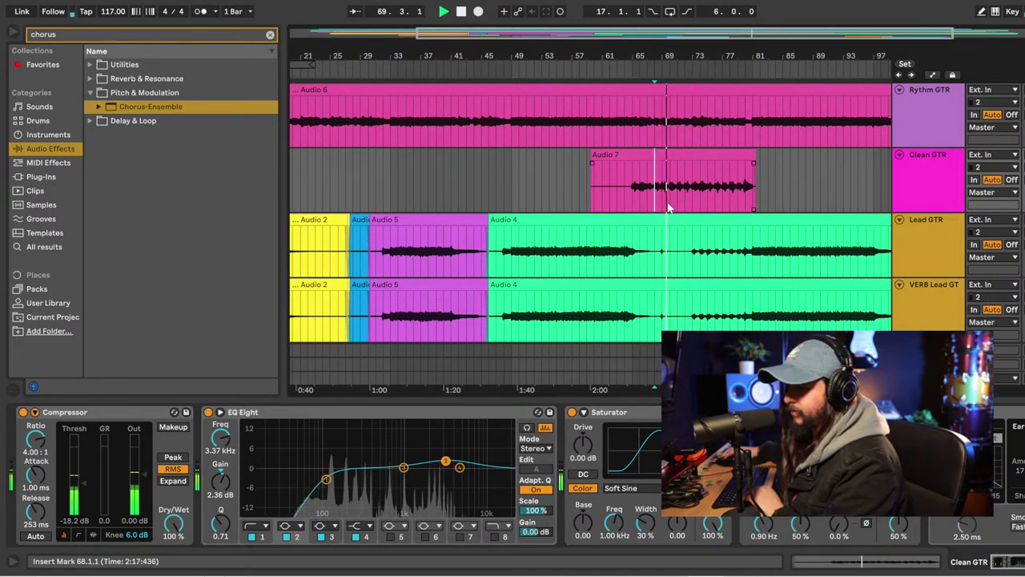
pyautogui.click(1005, 564)
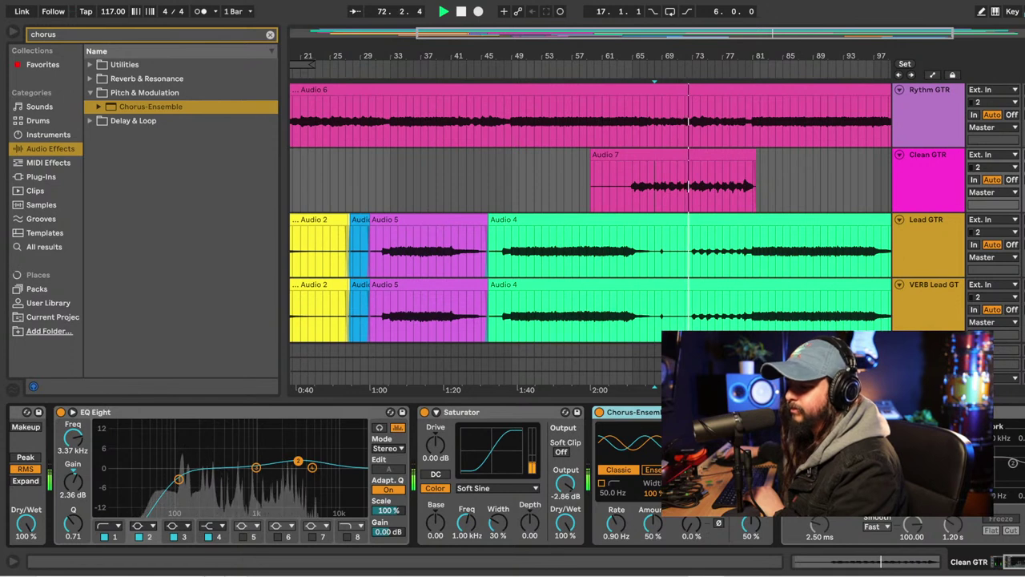
# Set the Chorus-Ensemble's Dry/Wet on Clean GTR to 63%.
pyautogui.moveTo(750, 523)
pyautogui.mouseDown()
pyautogui.moveTo(750, 500)
pyautogui.moveTo(750, 513)
pyautogui.mouseUp()
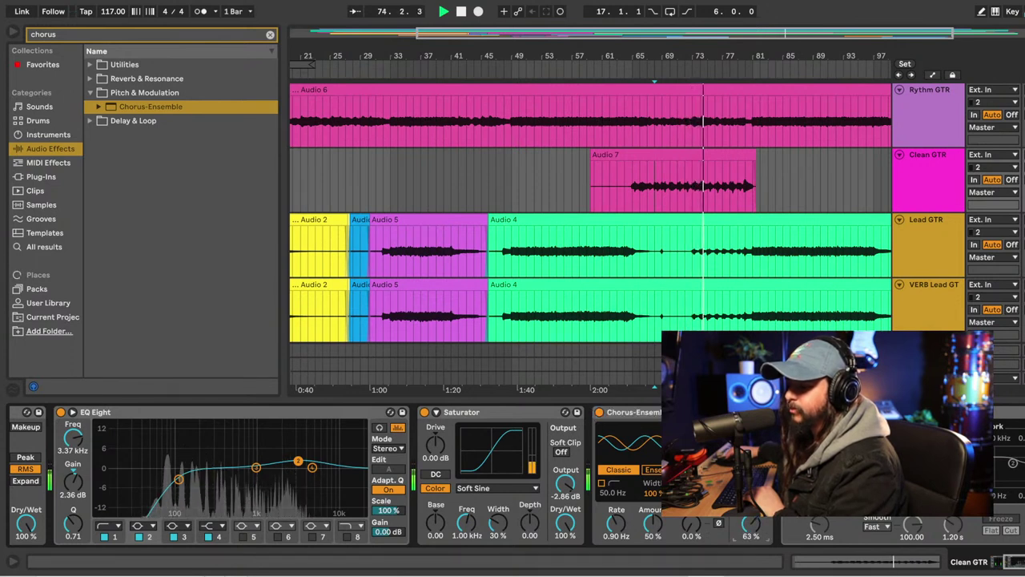
pyautogui.hscroll(3, 513, 473)
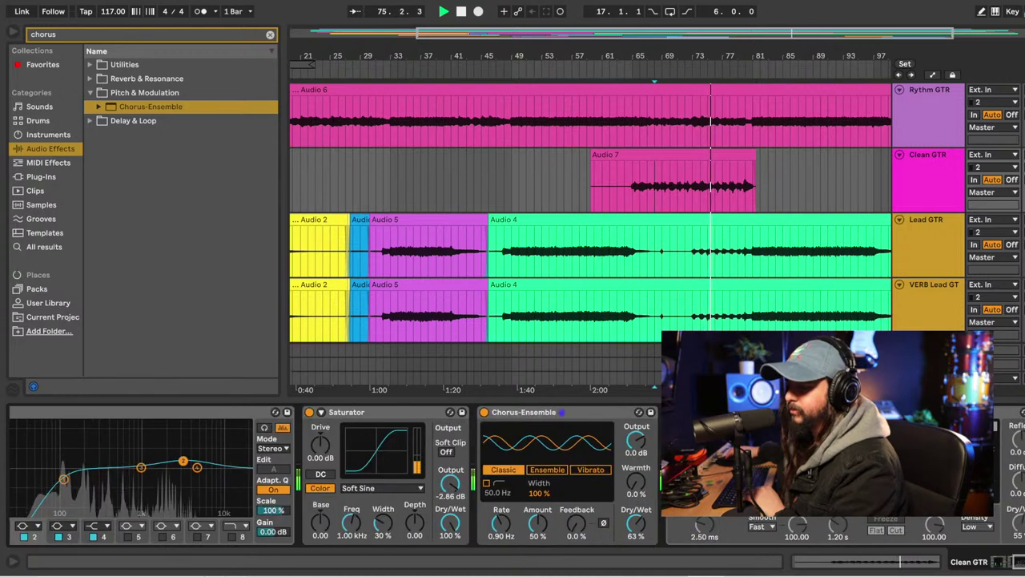
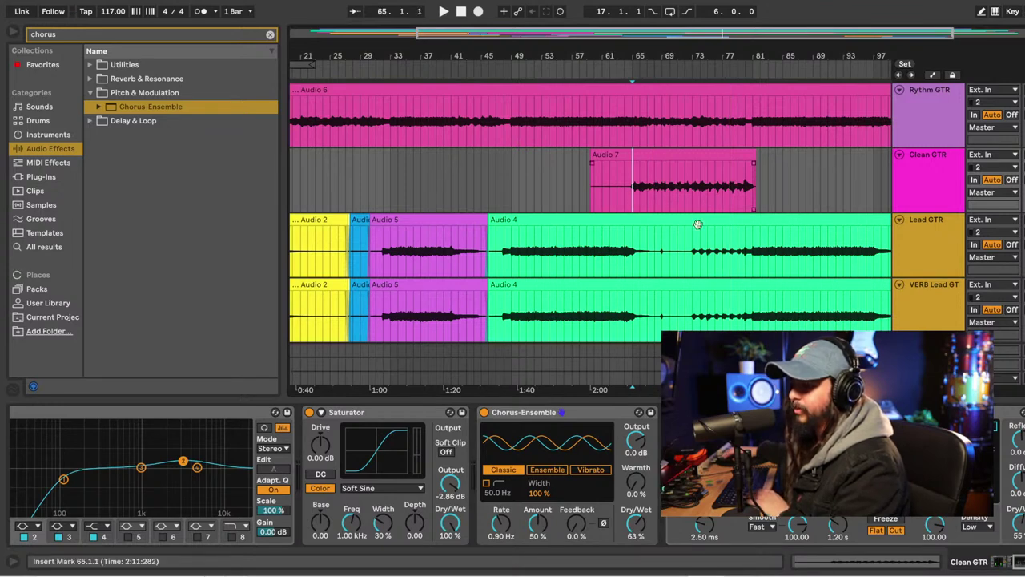
# Turn off solo for Clean GTR in the mixer to hear it in the full mix, and return to the arrangement.
pyautogui.click(929, 199)
pyautogui.press('Tab')
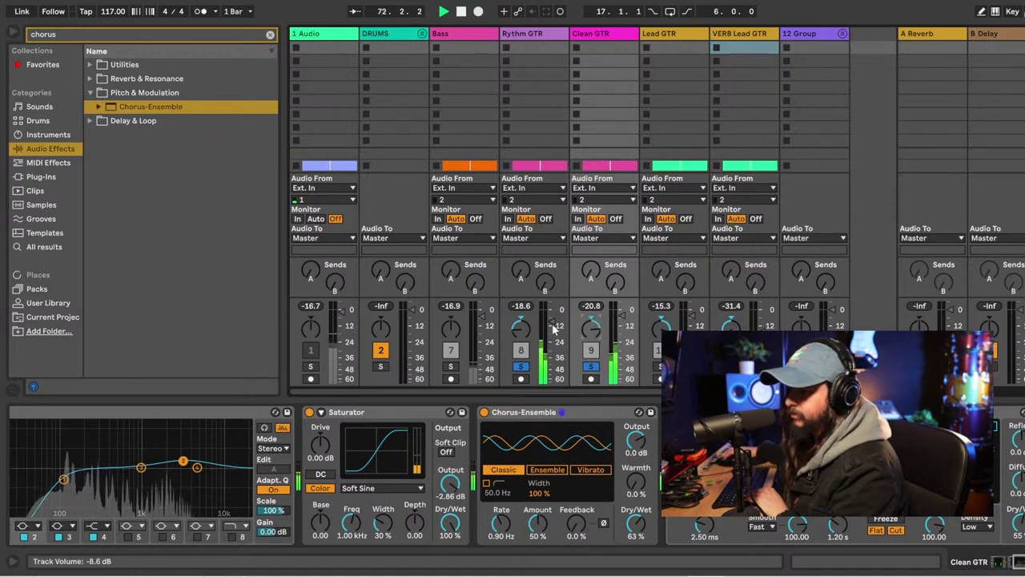
pyautogui.click(590, 367)
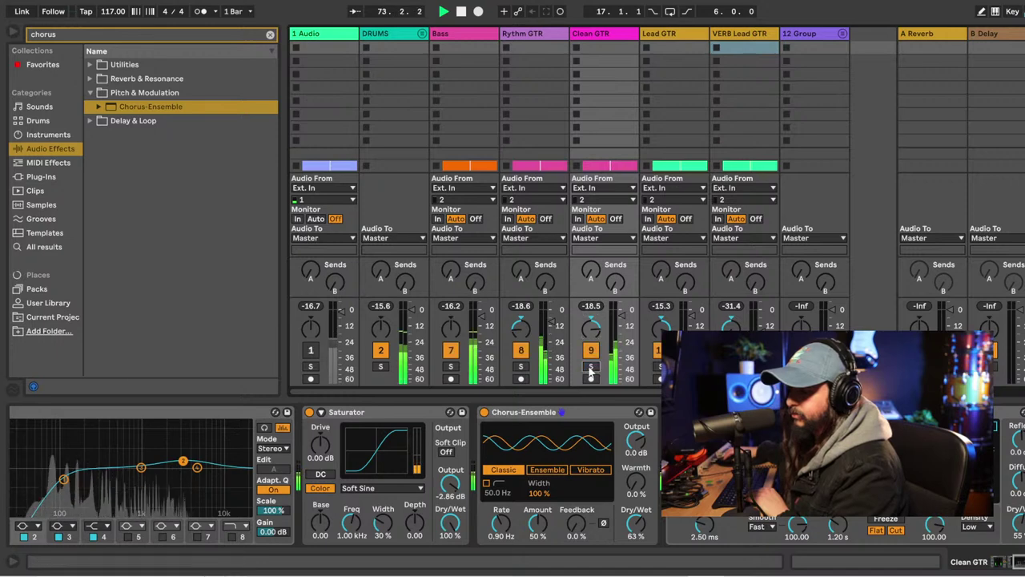
pyautogui.press('Tab')
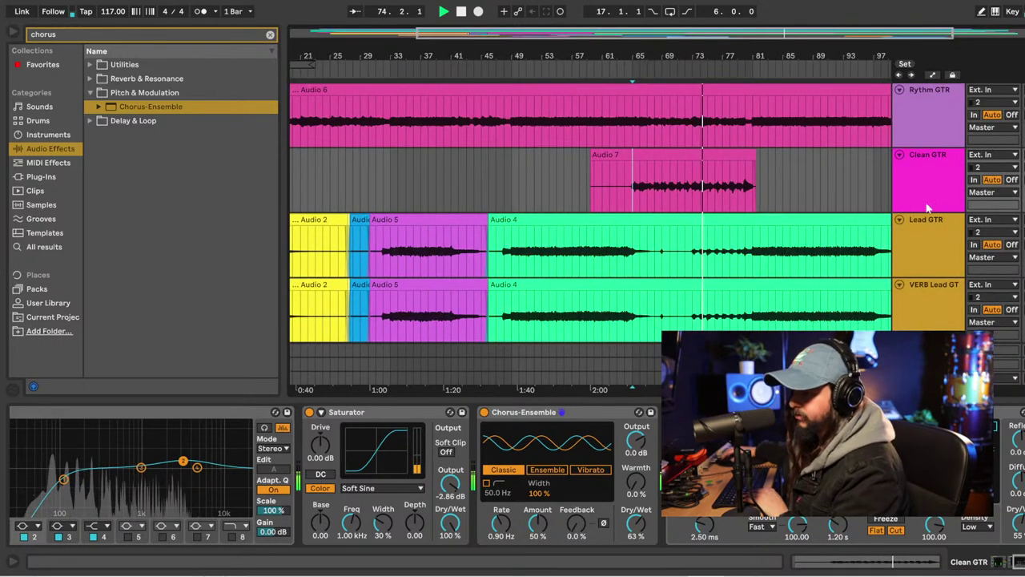
# Clear the "chorus" search from the browser and show the end of the arrangement.
pyautogui.click(270, 34)
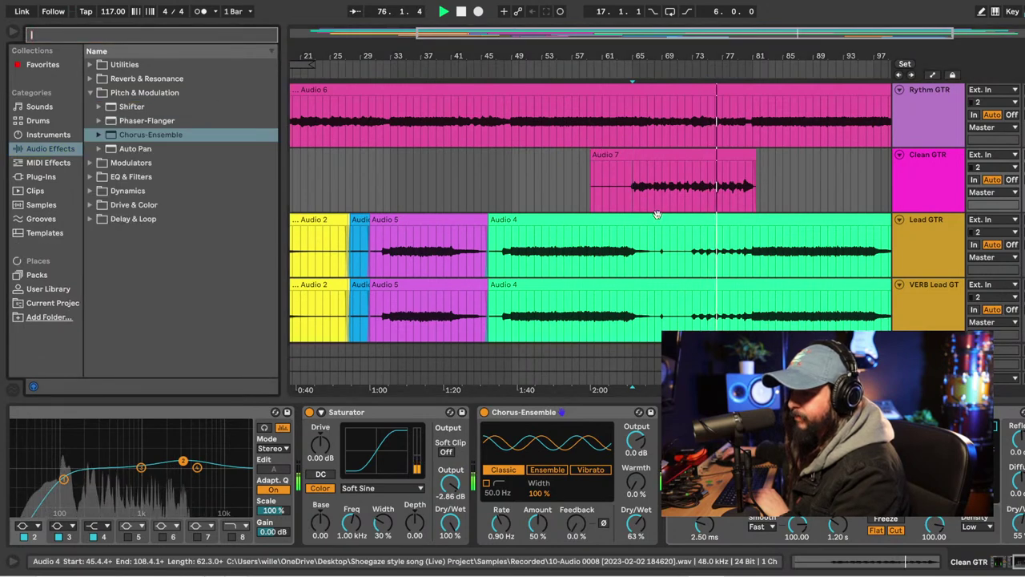
pyautogui.hotkey('ctrl', 'f')
pyautogui.hscroll(5, 827, 189)
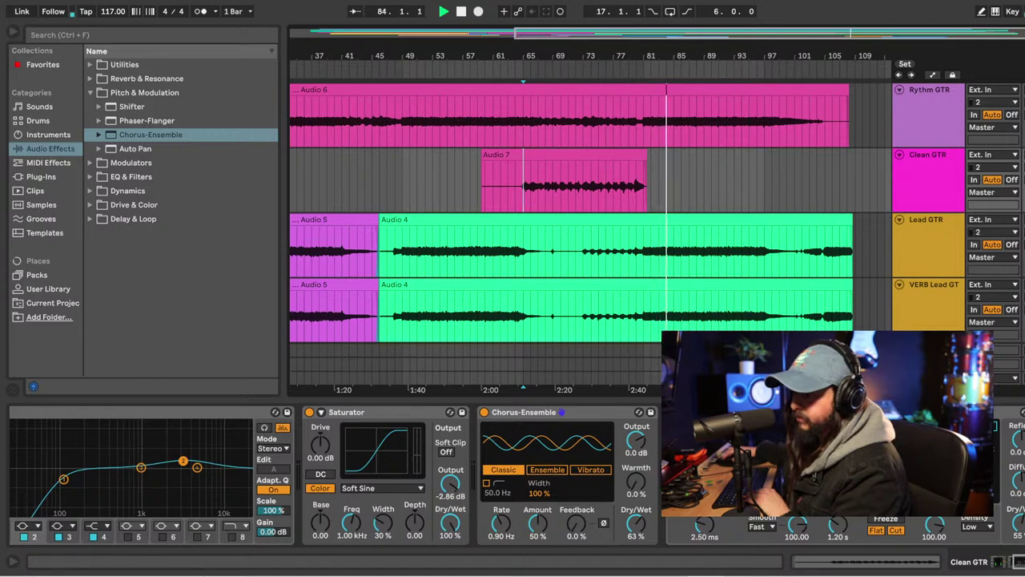
# Review the effects chains of the VERB Lead GTR and Lead GTR tracks during playback.
pyautogui.click(920, 320)
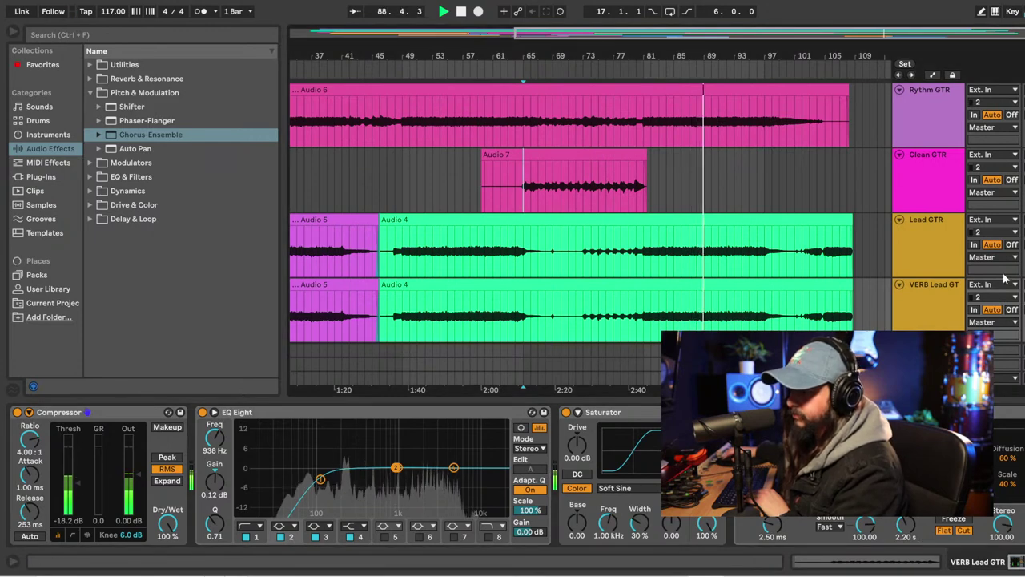
pyautogui.press('super+alt+l')
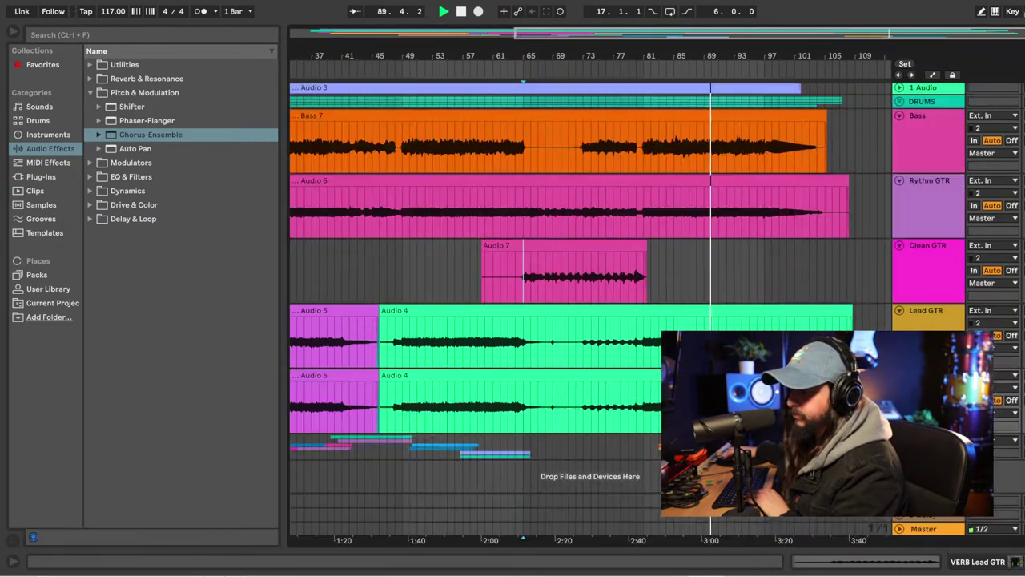
pyautogui.click(927, 312)
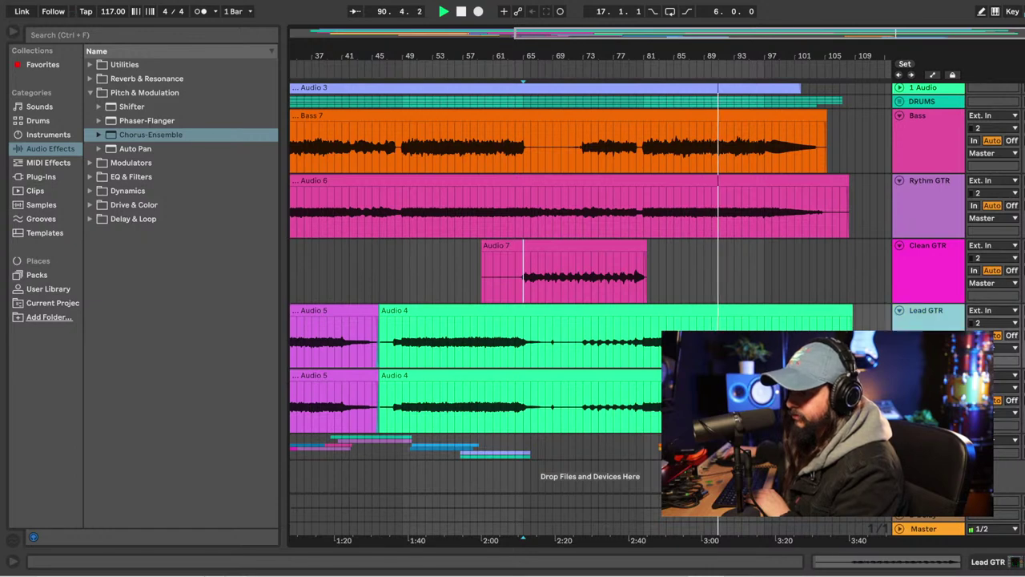
pyautogui.press('super+alt+l')
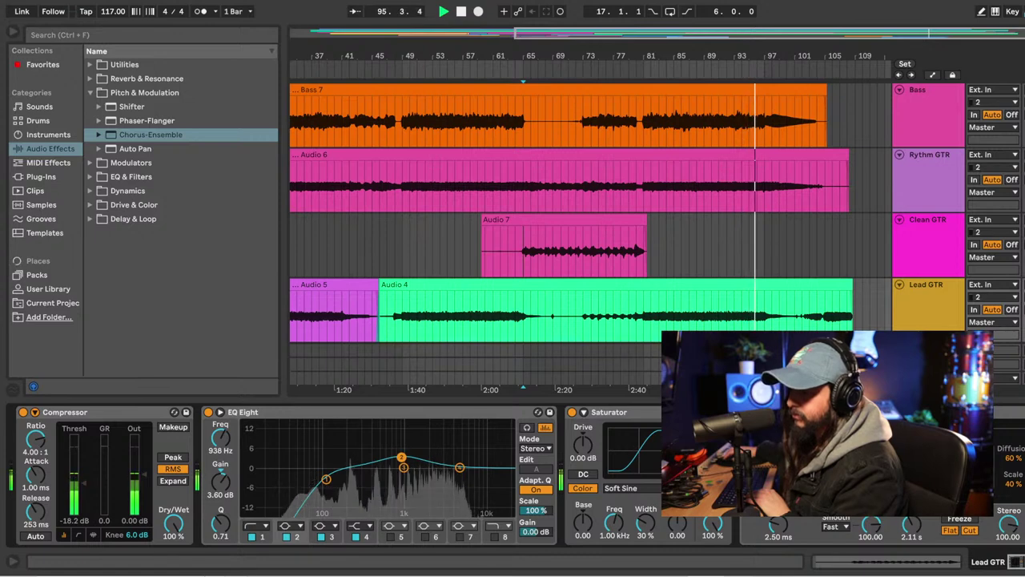
# Hide the browser and the device view, and fit the whole song into the arrangement.
pyautogui.hotkey('ctrl', 'alt', 'b')
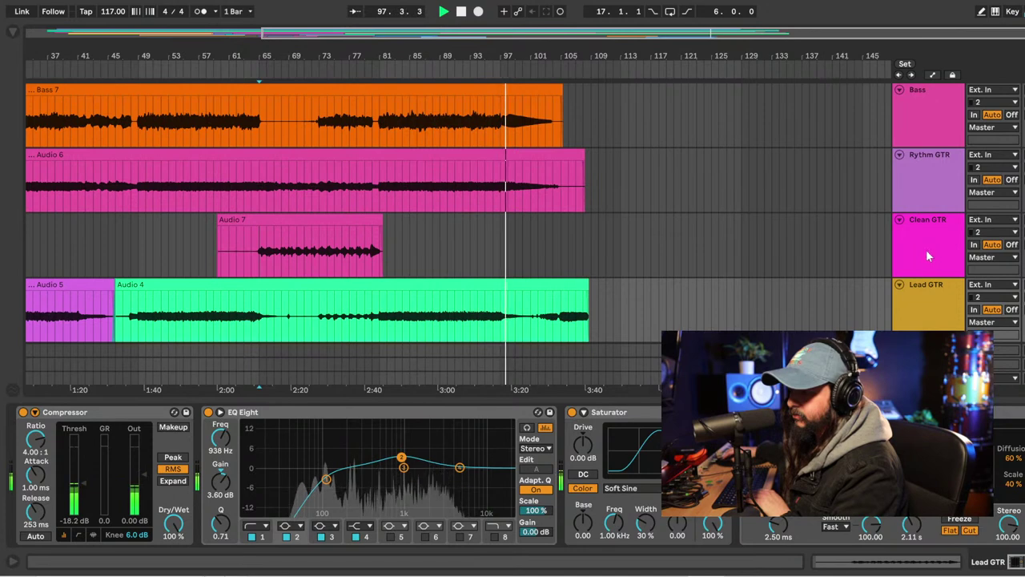
pyautogui.hotkey('ctrl', 'd')
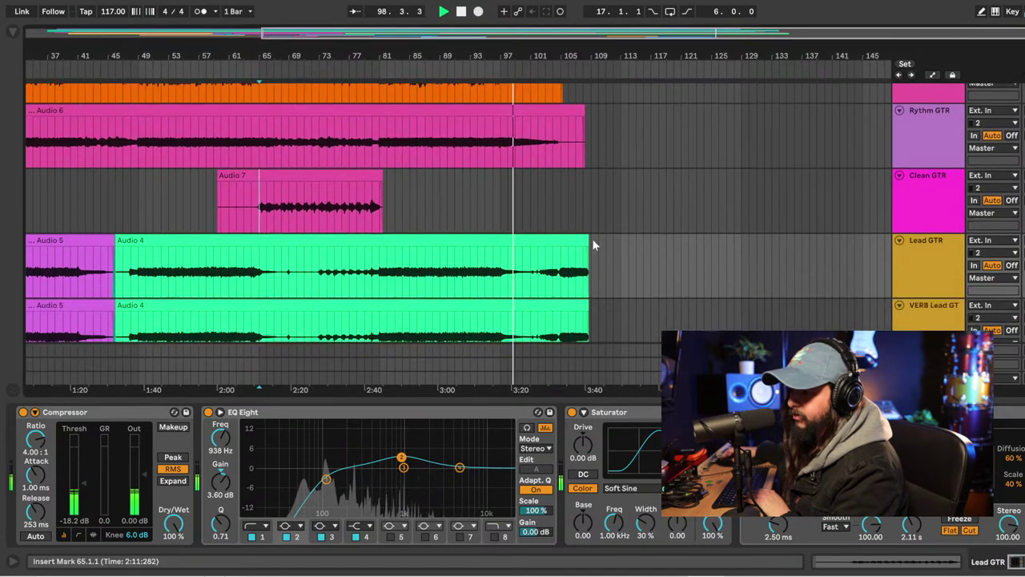
pyautogui.scroll(-1, 629, 258)
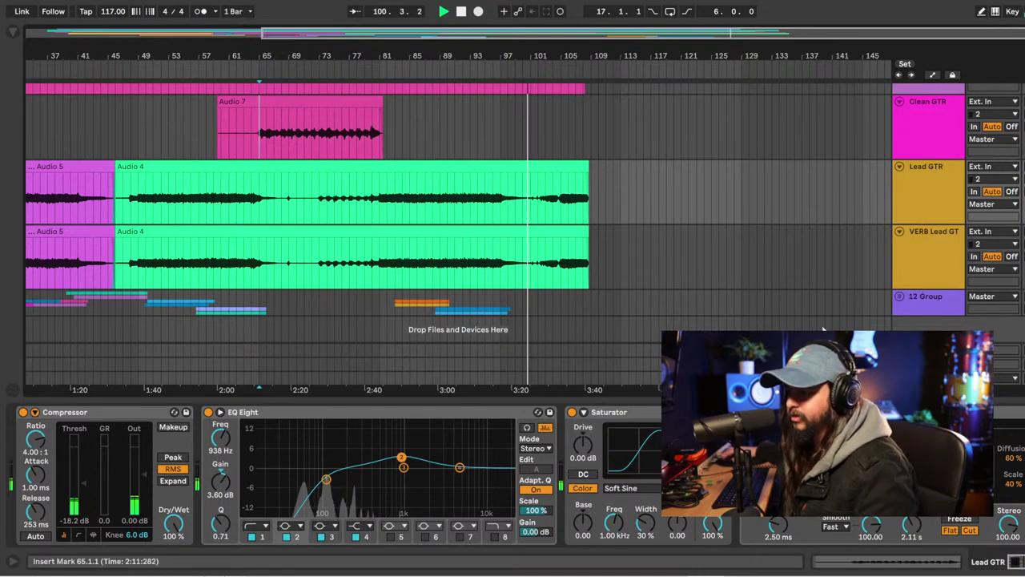
pyautogui.hotkey('ctrl', 'alt', 'l')
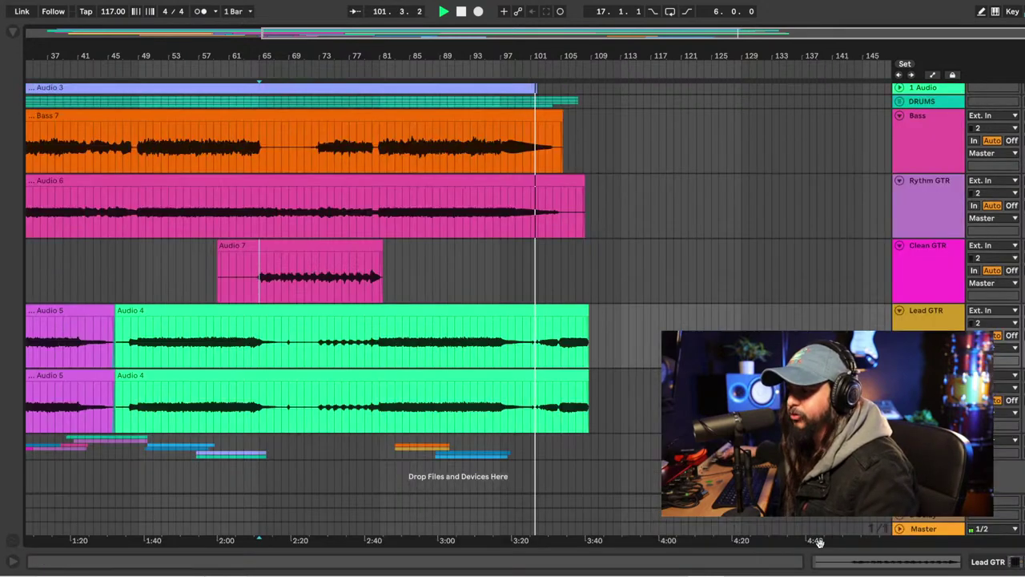
pyautogui.moveTo(470, 544); pyautogui.dragTo(607, 534)
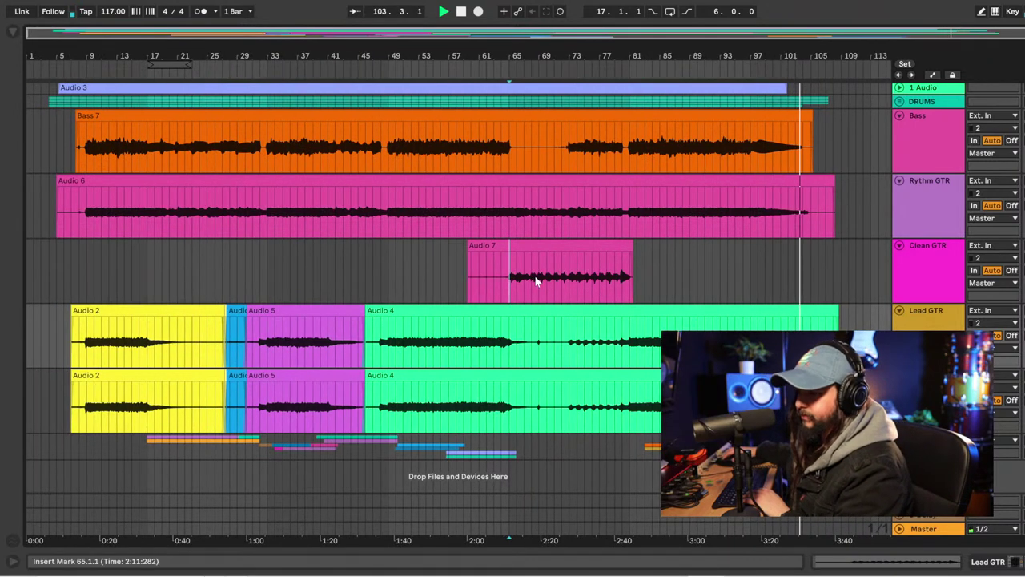
# Play the full mix from bar 65, select the Bass track and restart playback from the same bar.
pyautogui.click(509, 276)
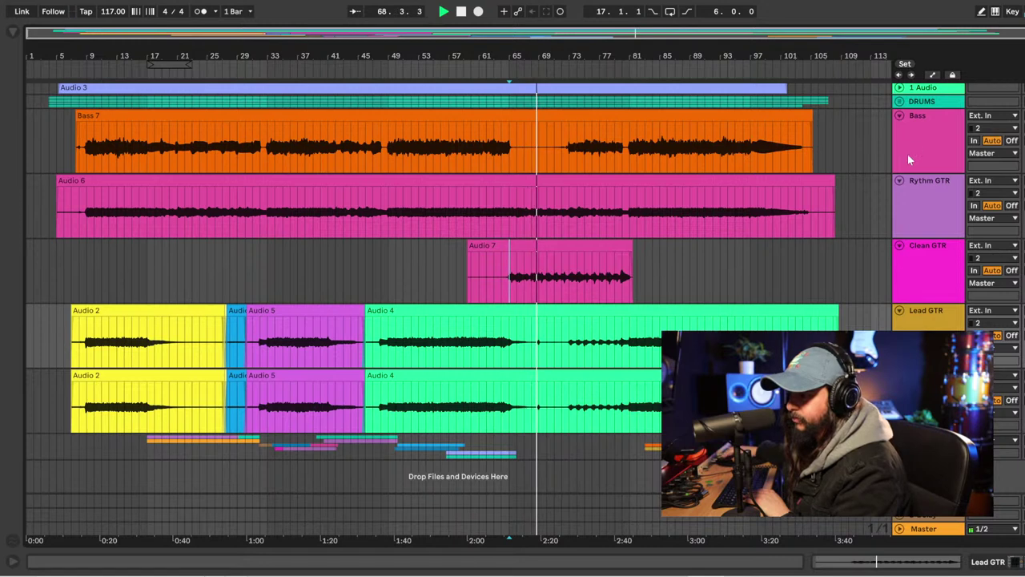
pyautogui.scroll(1, 929, 164)
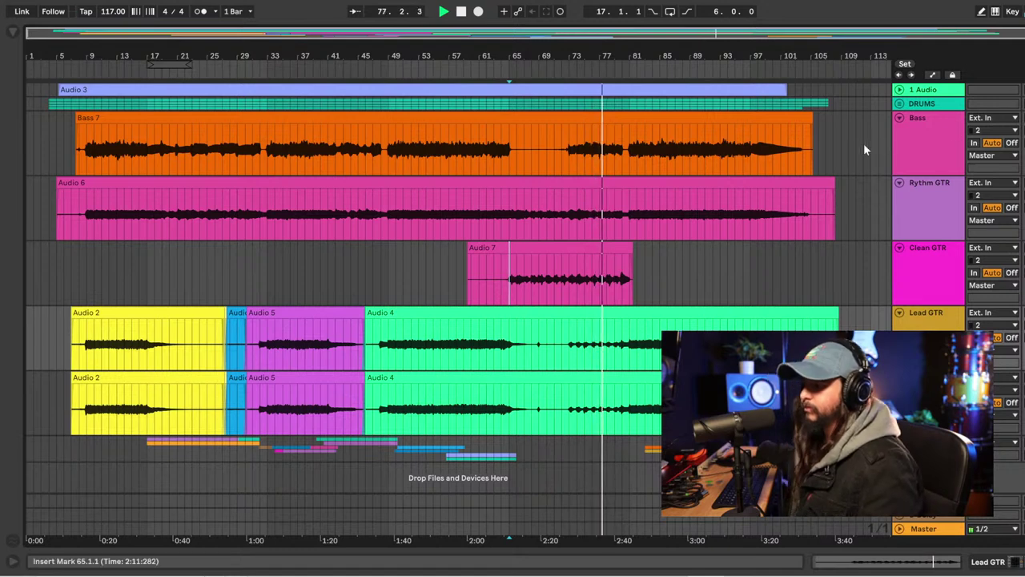
pyautogui.click(919, 142)
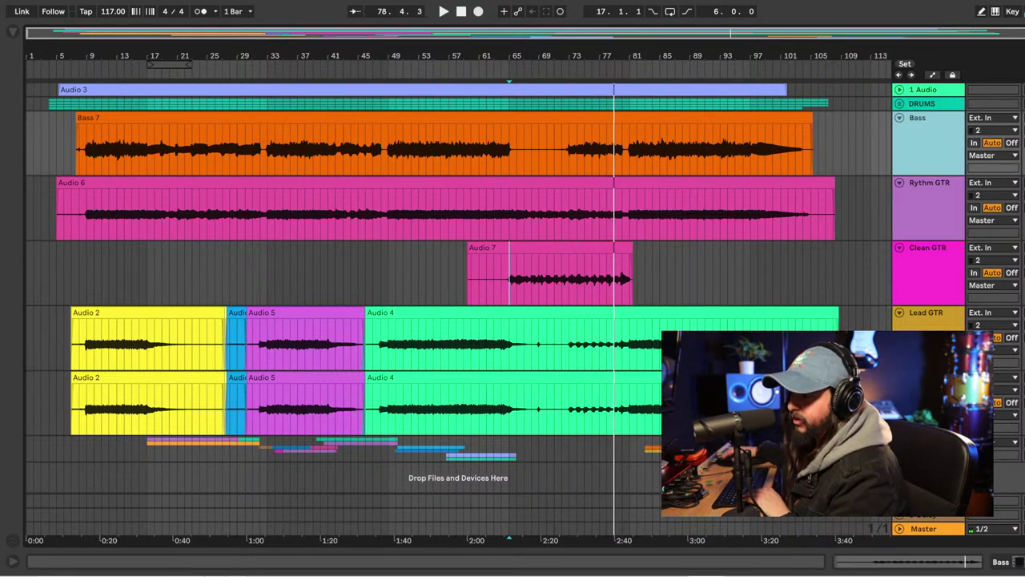
pyautogui.click(931, 155)
pyautogui.press('space')
pyautogui.press('space')
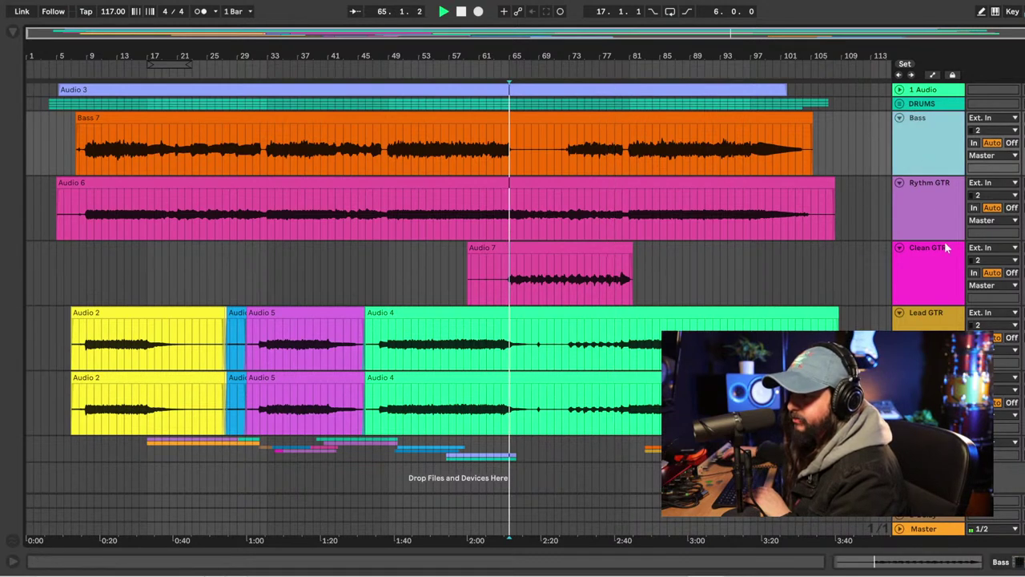
# Play the song from bar 49 with the Bass track's devices shown and check the mix across all tracks.
pyautogui.click(387, 156)
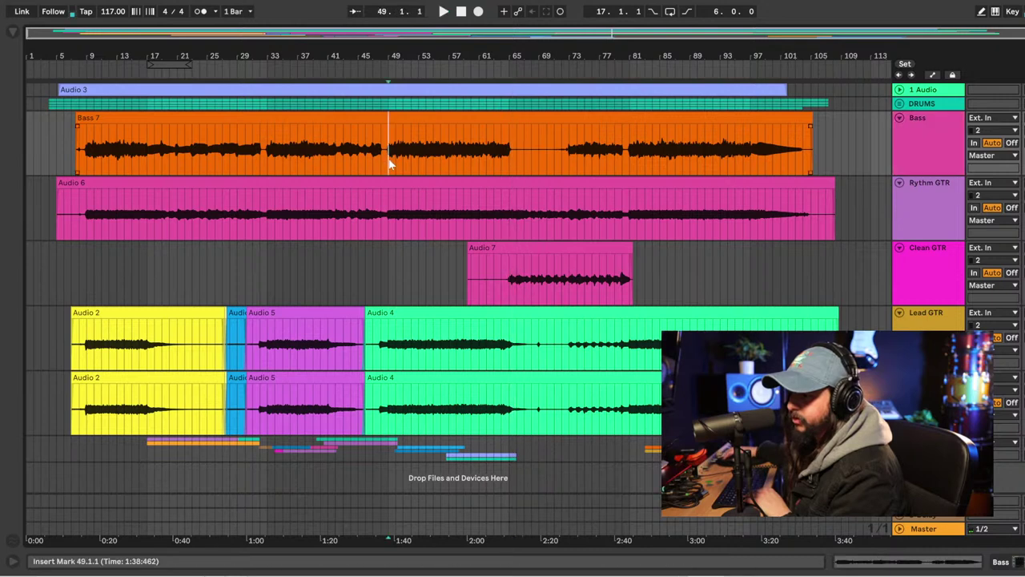
pyautogui.hotkey('ctrl', 'alt', 'l')
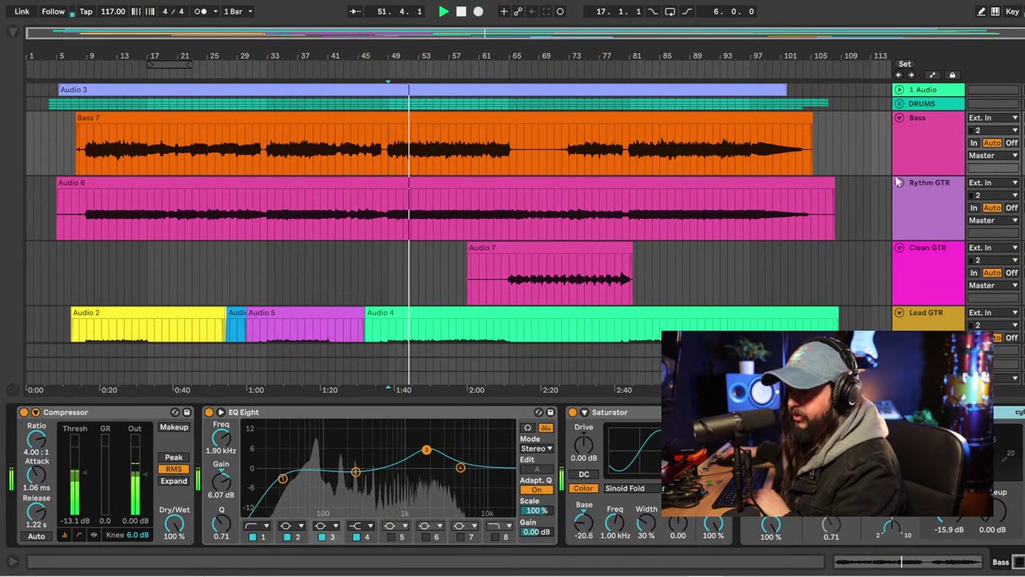
pyautogui.scroll(-3, 929, 206)
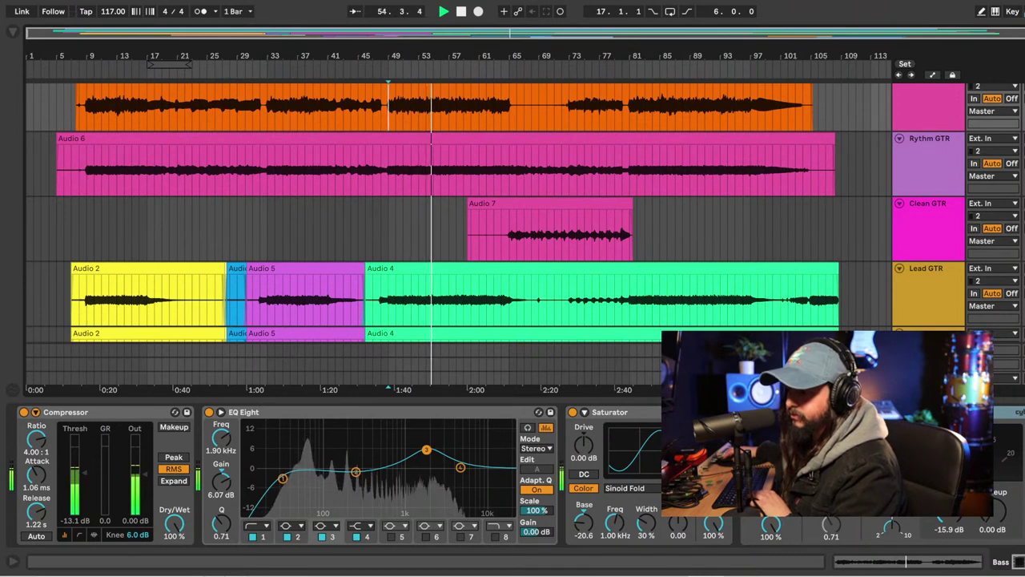
pyautogui.scroll(-3, 929, 206)
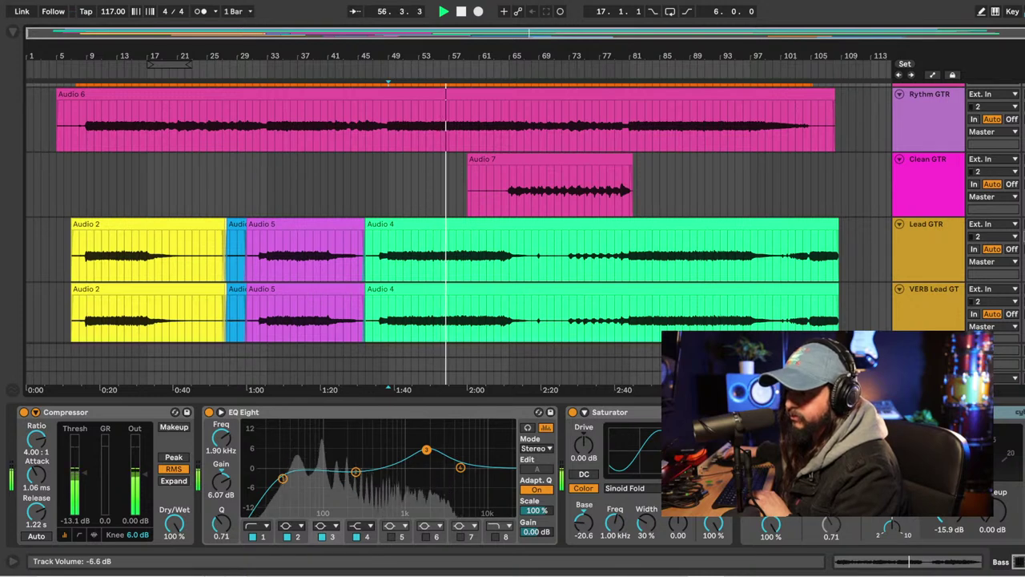
pyautogui.scroll(3, 929, 205)
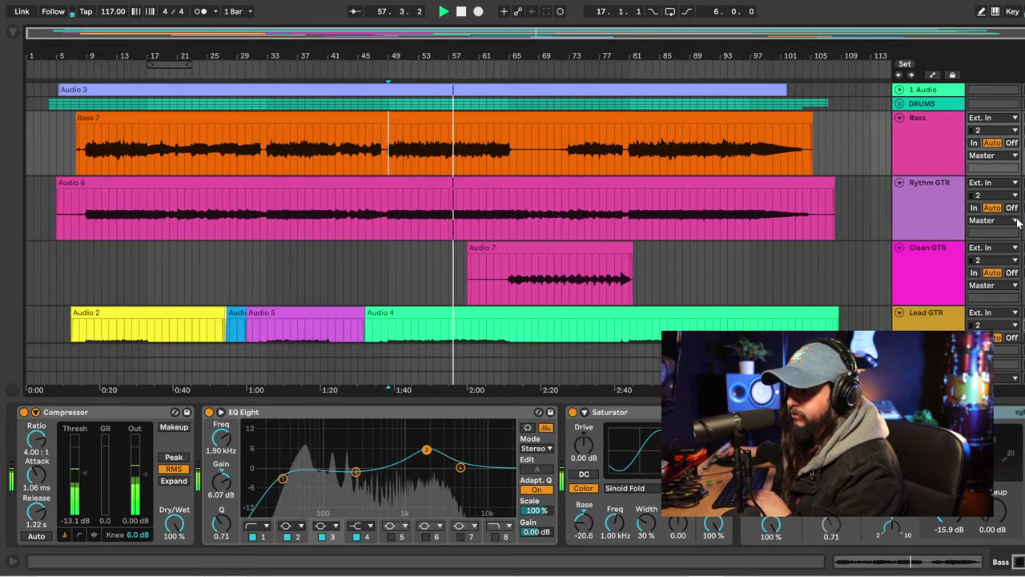
pyautogui.scroll(-3, 929, 206)
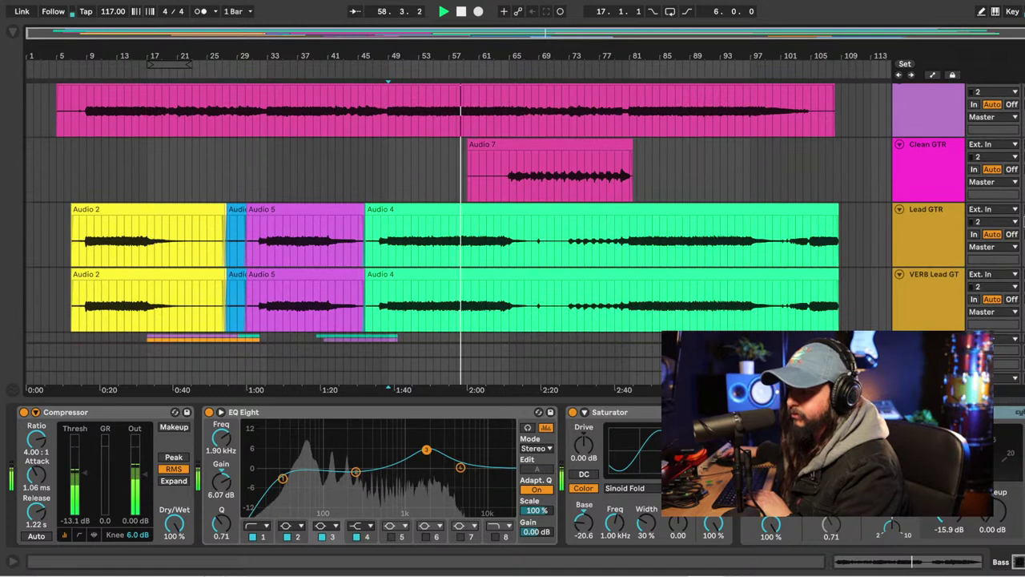
pyautogui.scroll(-3, 1013, 245)
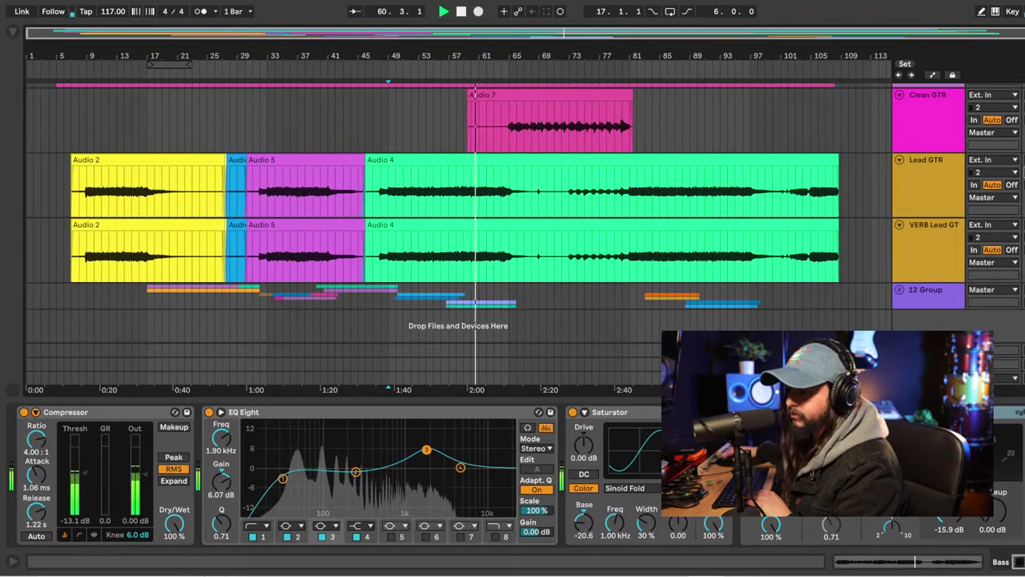
pyautogui.scroll(5, 939, 190)
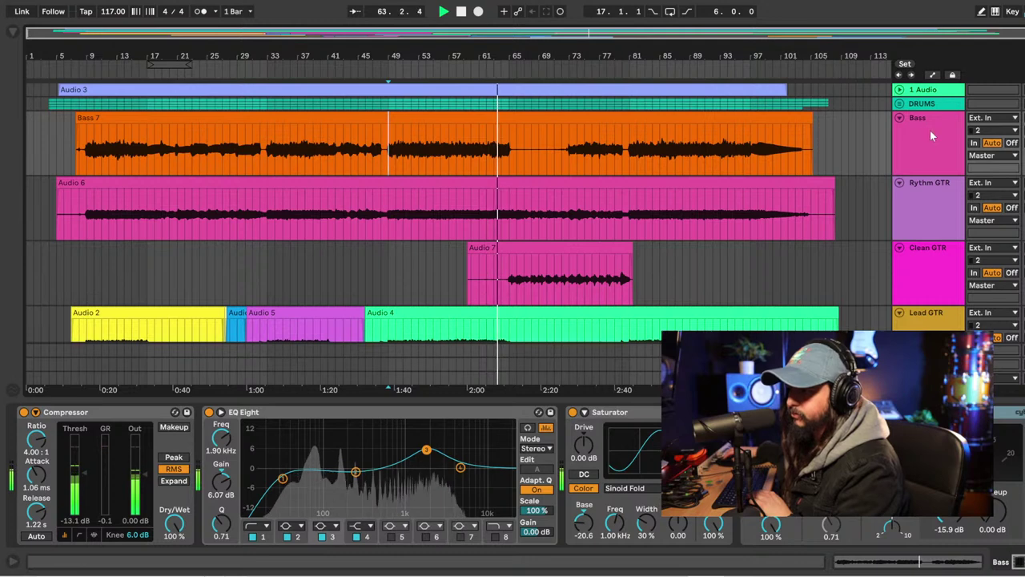
# Collapse the Bass track, stop playback and expand 12 Group to show its audio tracks.
pyautogui.click(898, 119)
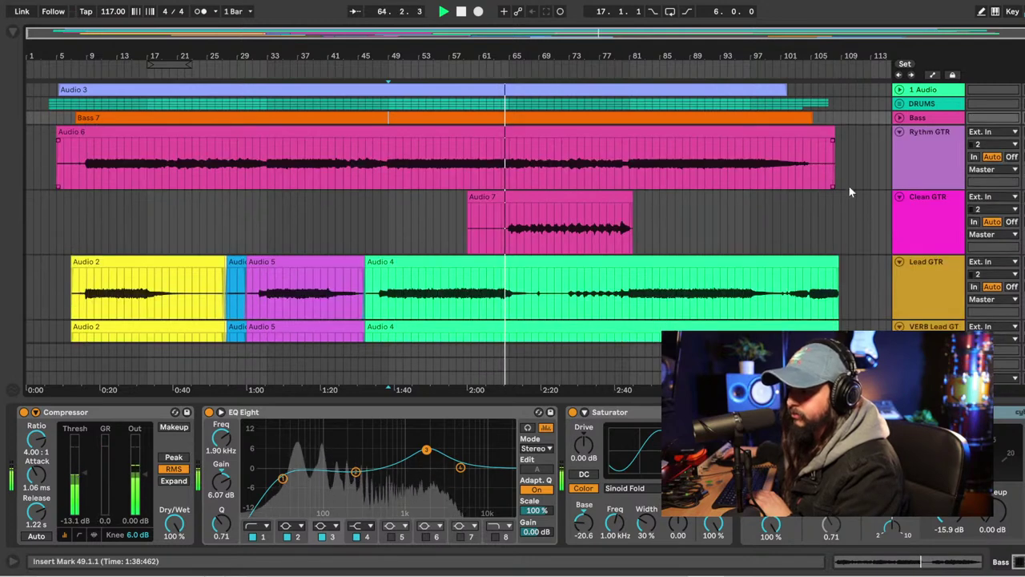
pyautogui.scroll(-5, 816, 230)
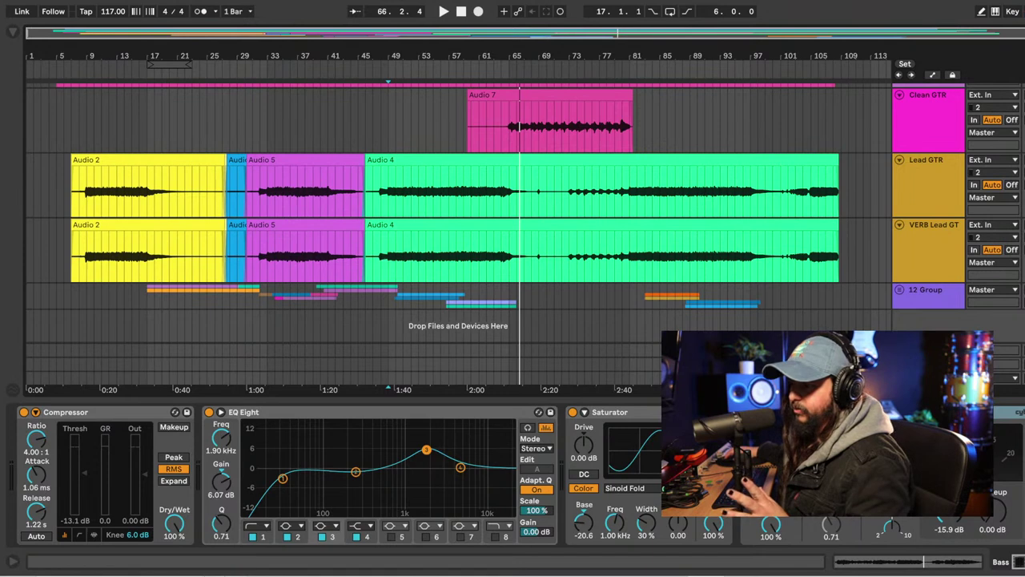
pyautogui.click(945, 299)
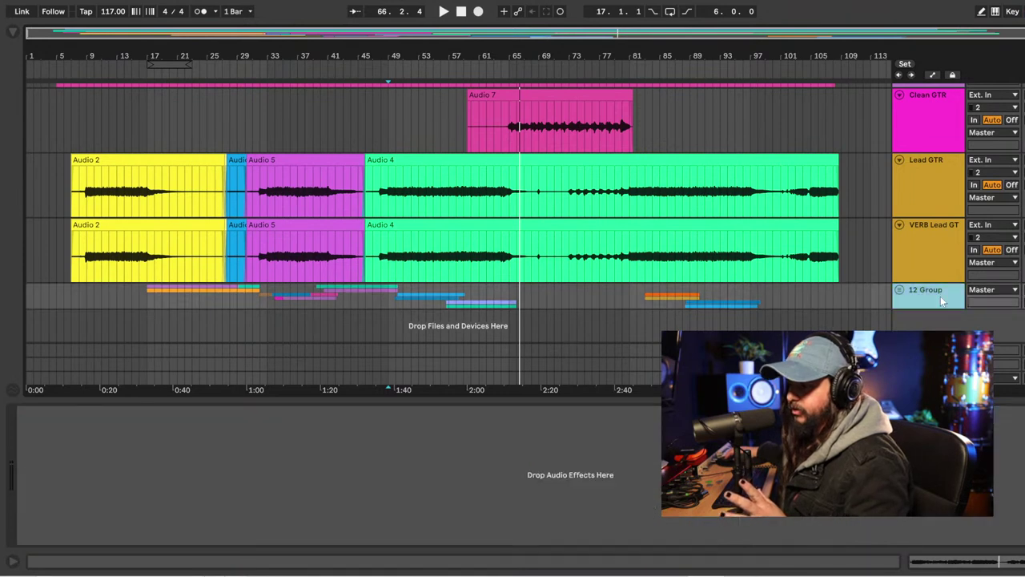
pyautogui.click(900, 291)
pyautogui.click(901, 292)
pyautogui.scroll(-4, 912, 281)
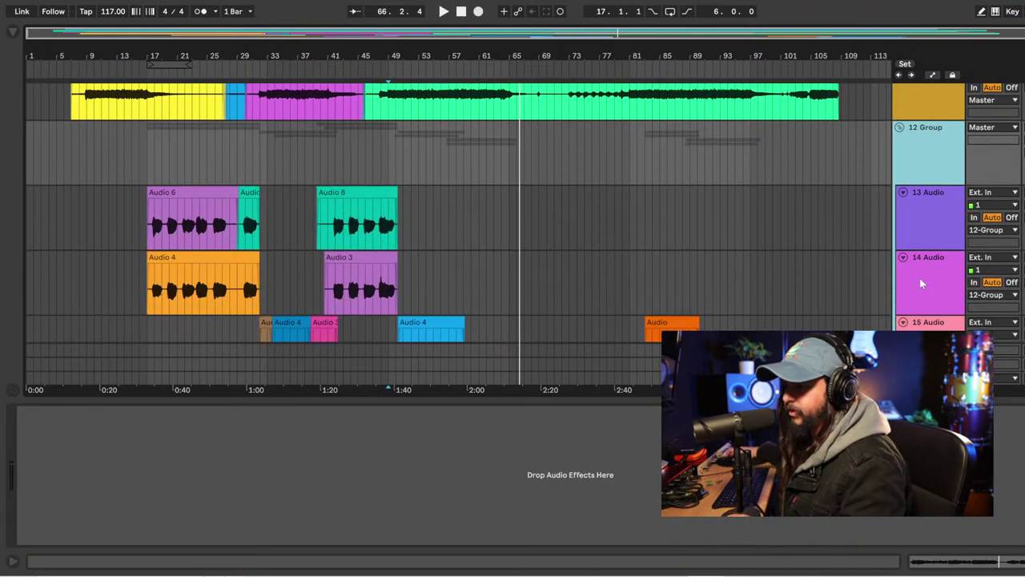
# Select the 13 Audio track, place the insert marker at bar 17 and look over the group's remaining tracks.
pyautogui.click(935, 232)
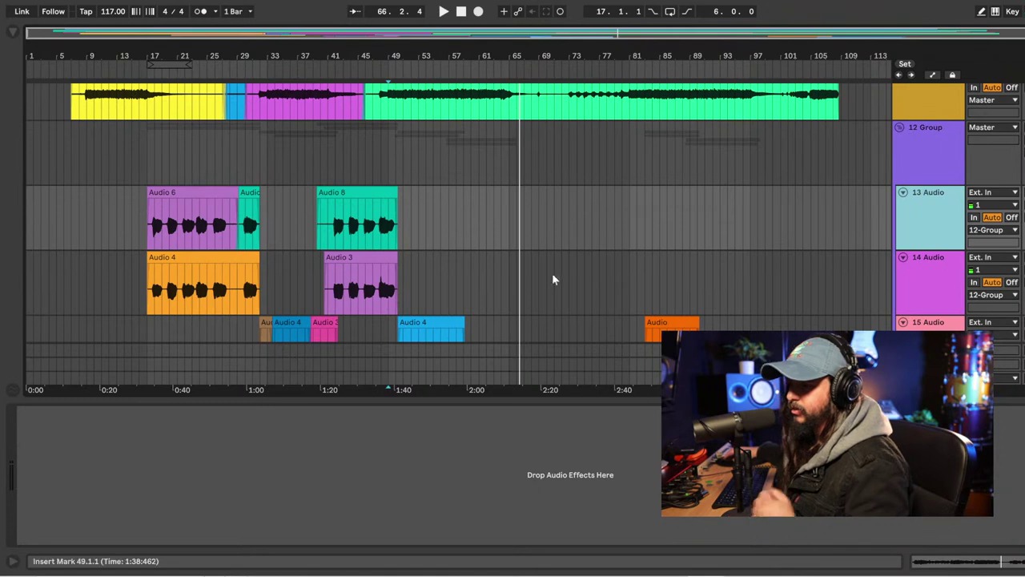
pyautogui.click(149, 231)
pyautogui.scroll(-6, 852, 232)
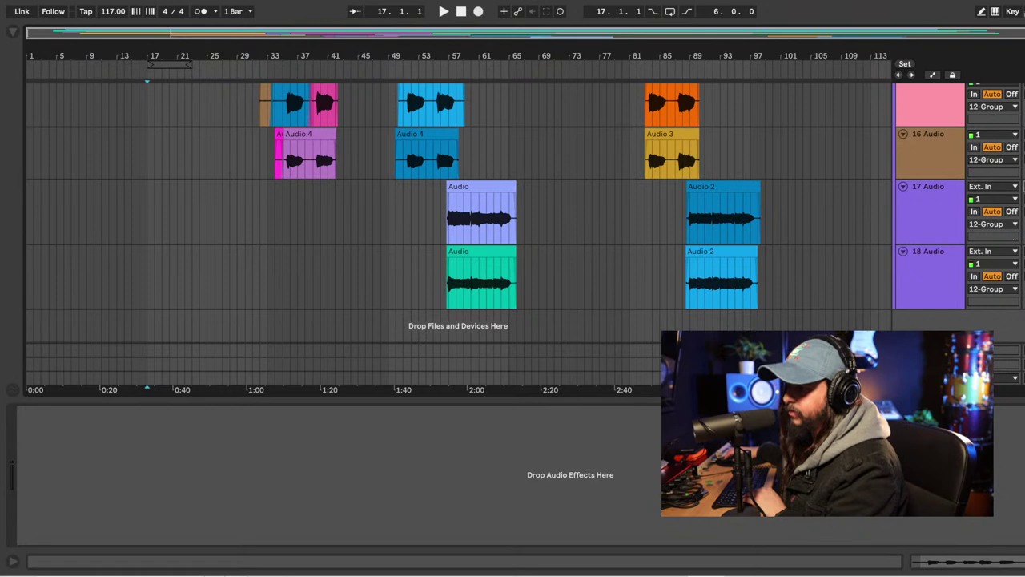
# Select the 12 Group track and play the song from bar 17.
pyautogui.scroll(3, 459, 214)
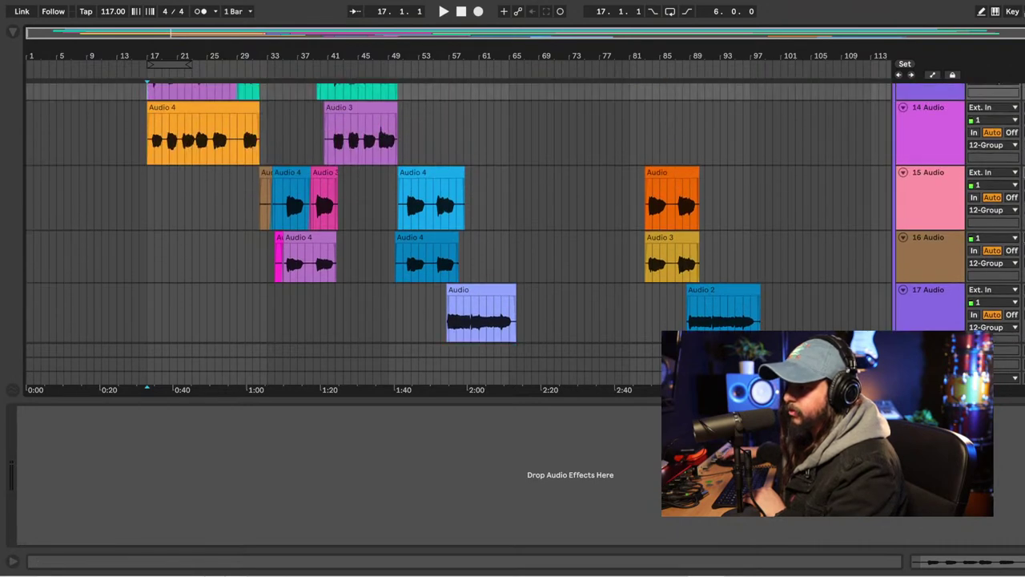
pyautogui.scroll(3, 459, 213)
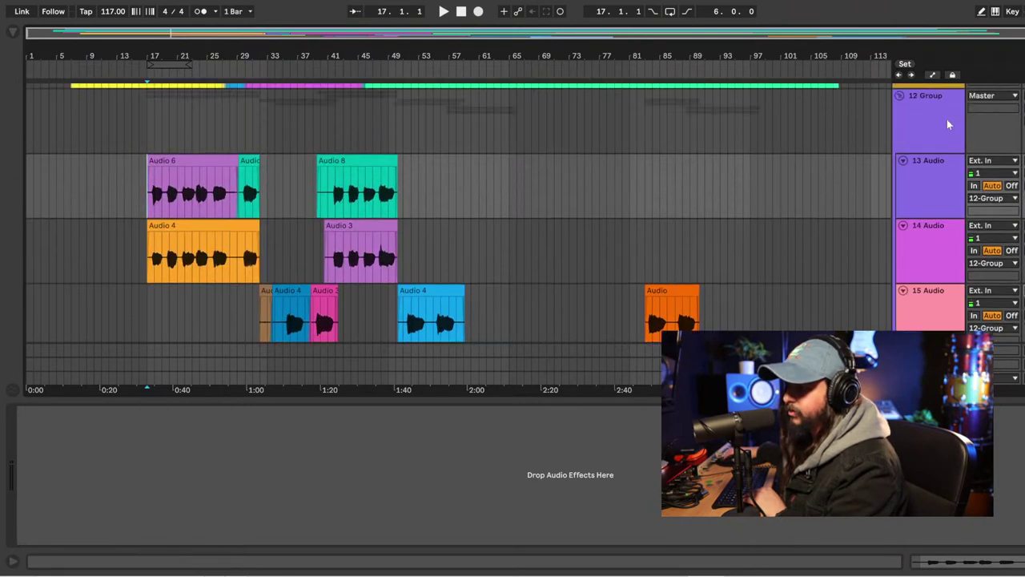
pyautogui.click(927, 139)
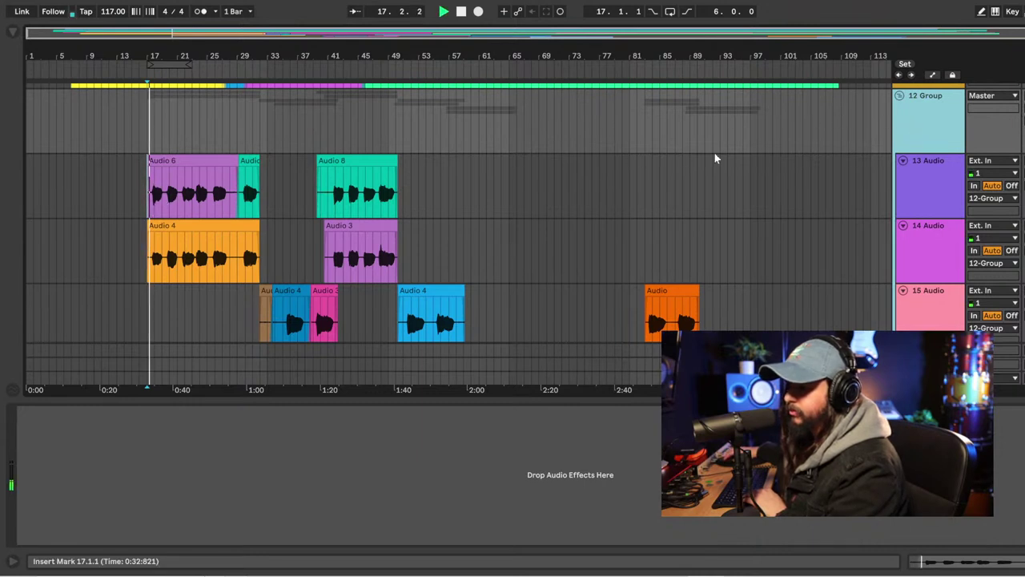
# Select the 13 Audio and 14 Audio tracks together and adjust their track volume during playback.
pyautogui.click(938, 188)
pyautogui.keyDown('shift'); pyautogui.click(927, 245); pyautogui.keyUp('shift')
pyautogui.click(994, 208)
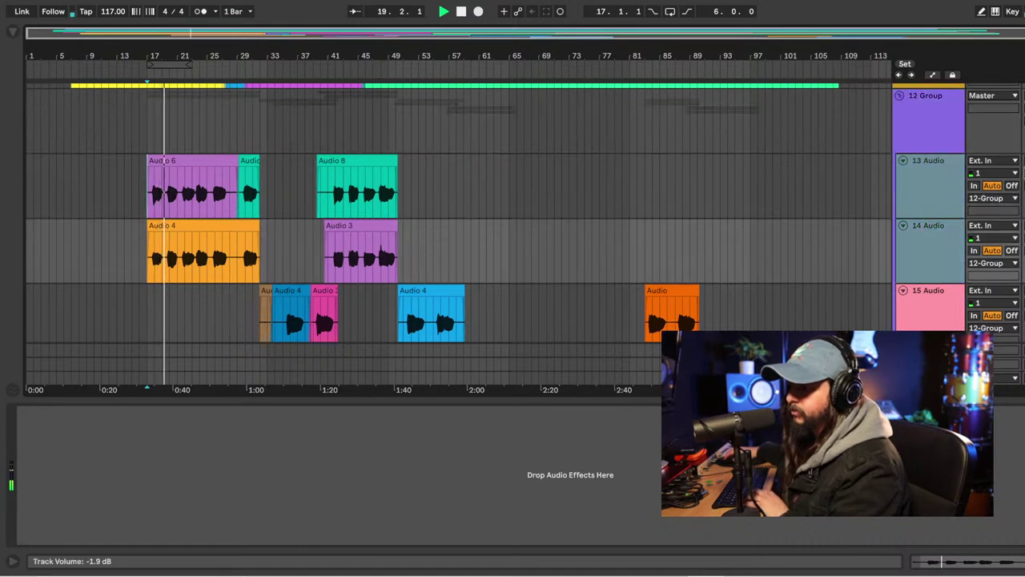
pyautogui.moveTo(993, 209); pyautogui.dragTo(993, 212)
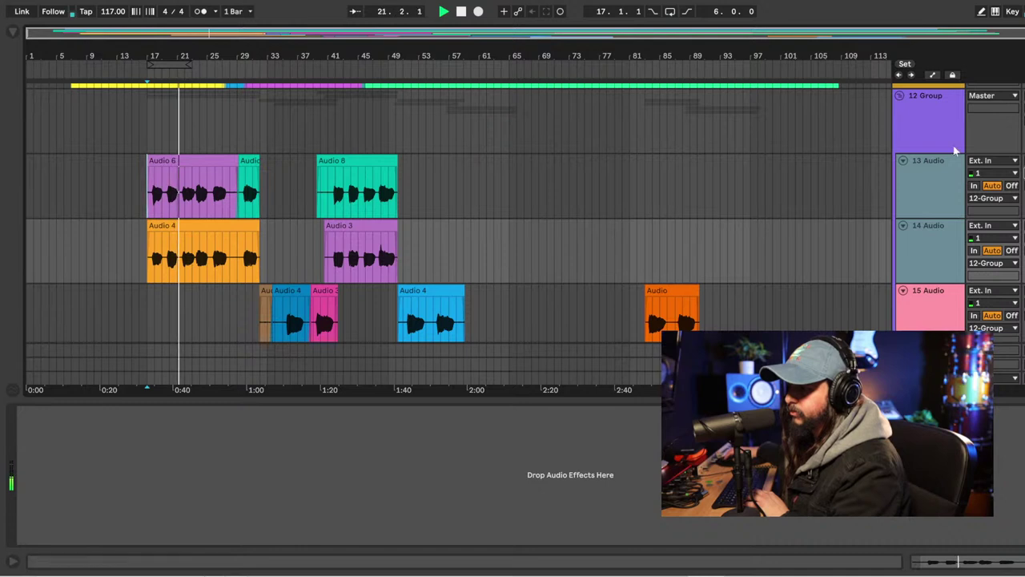
# Reselect 12 Group and set the track volume to -9.0 dB while the song plays.
pyautogui.press('Up')
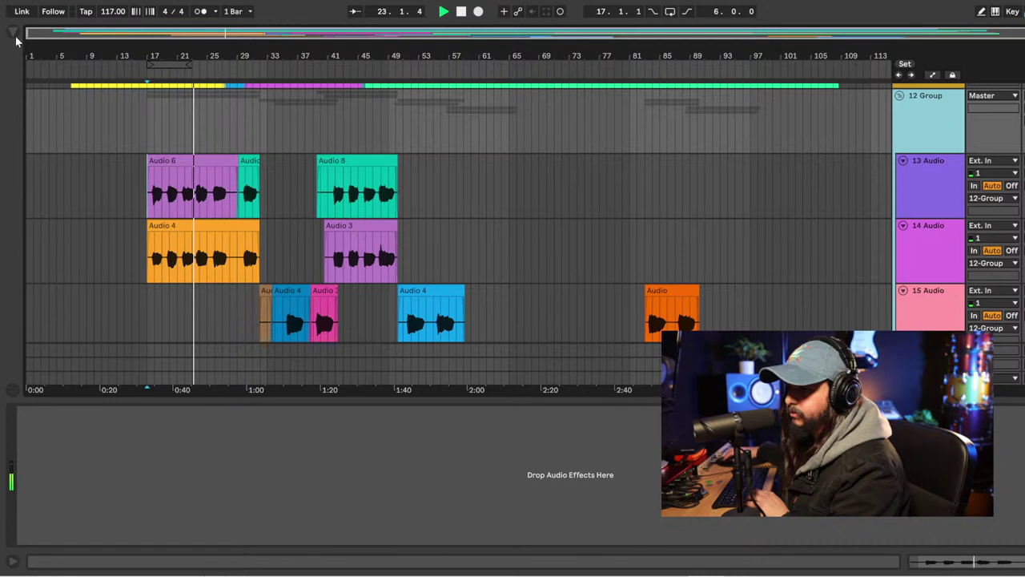
pyautogui.scroll(-2, 862, 245)
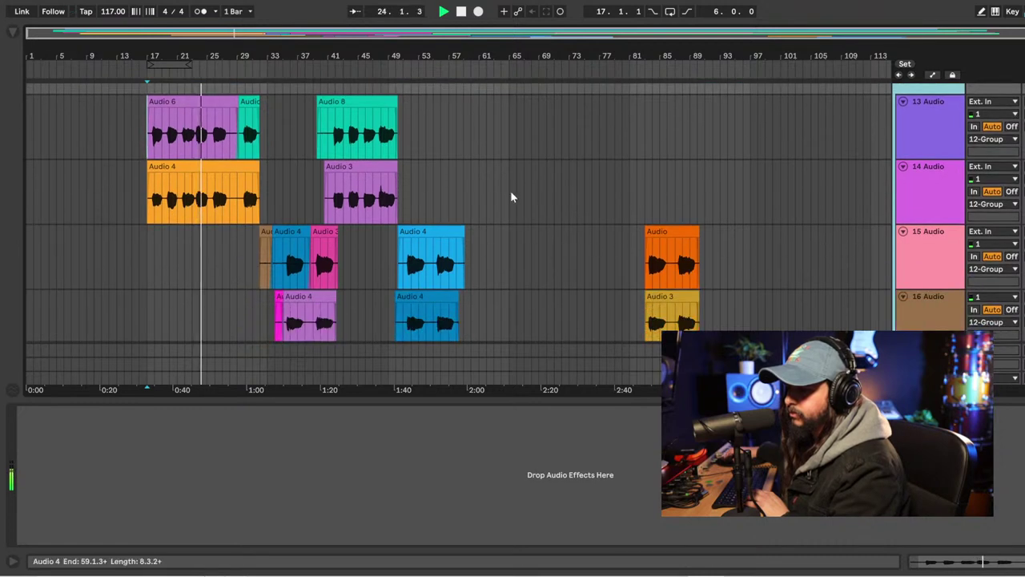
pyautogui.click(1020, 114)
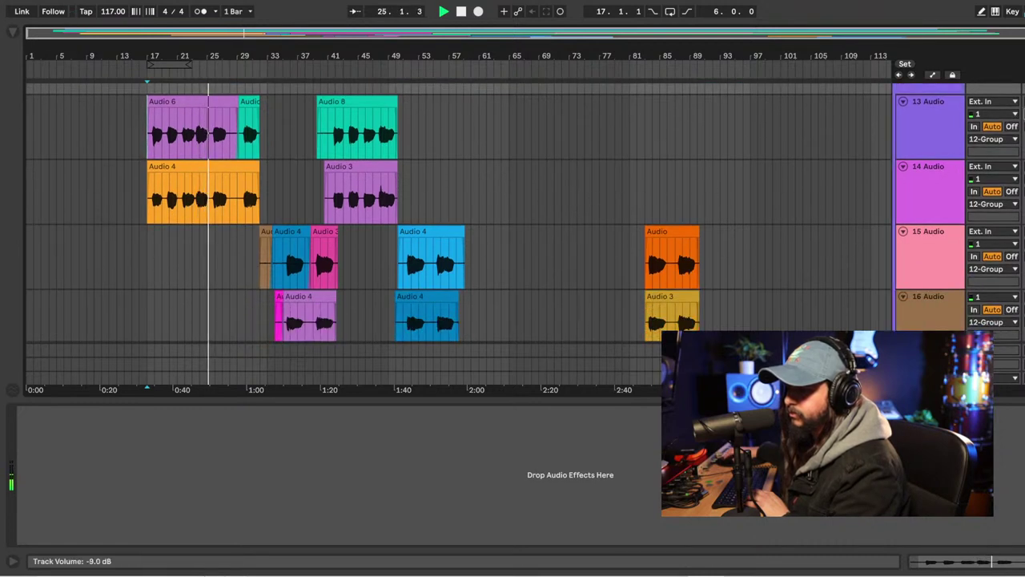
# Add a Compressor from the Dynamics audio effects to 12 Group and lower its threshold to -16.8 dB.
pyautogui.click(11, 34)
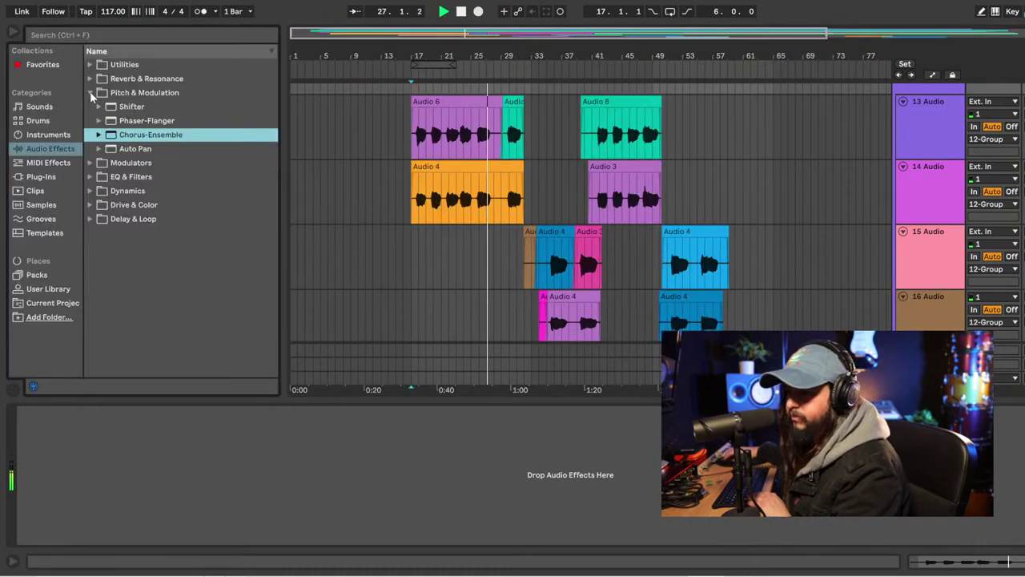
pyautogui.click(90, 93)
pyautogui.click(90, 135)
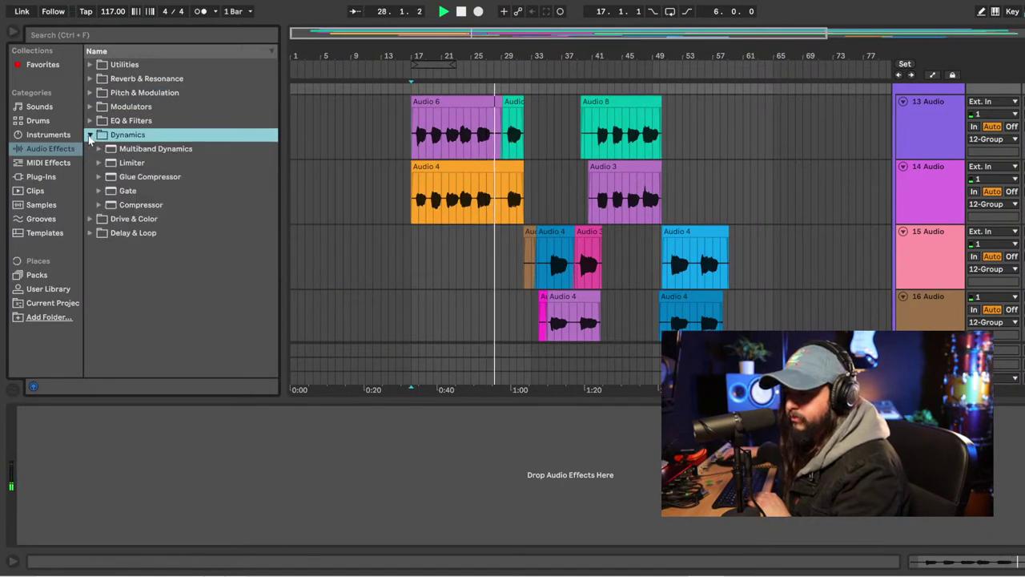
pyautogui.moveTo(140, 205); pyautogui.dragTo(167, 452)
pyautogui.click(67, 535)
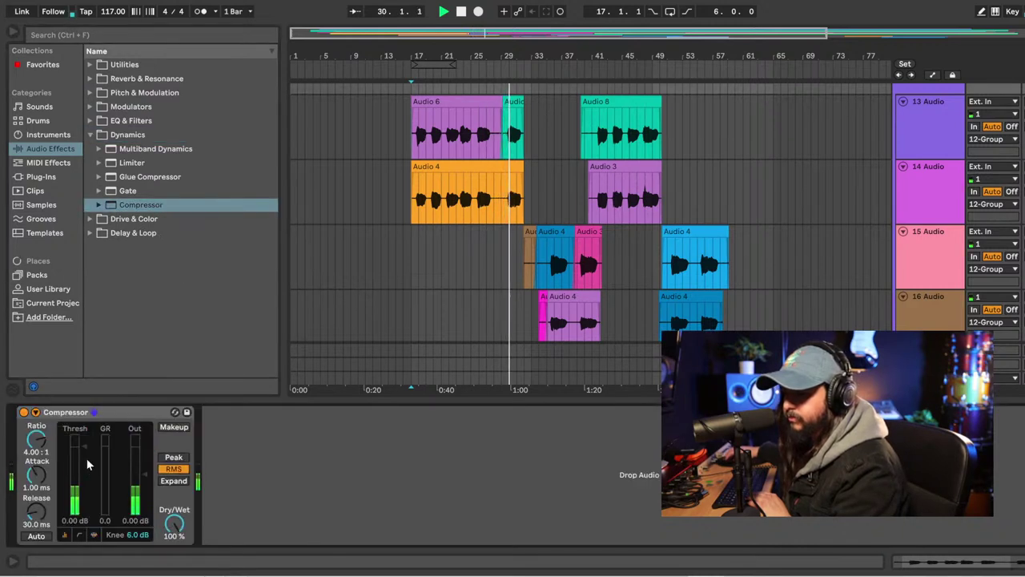
pyautogui.moveTo(84, 466); pyautogui.dragTo(89, 481)
# Restart playback and loop the first 13 Audio clips from bar 17 to bar 32.
pyautogui.press('space')
pyautogui.press('space')
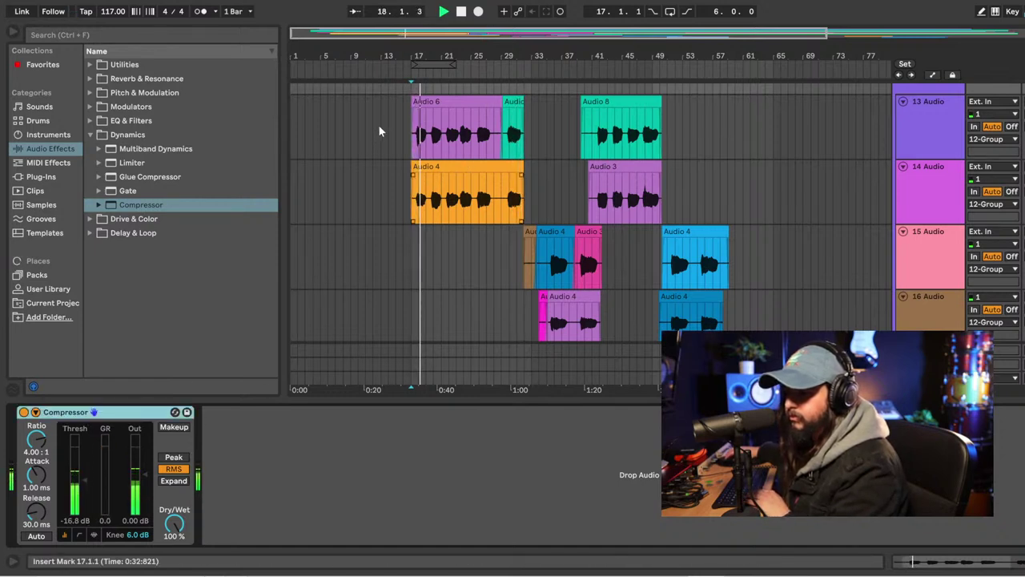
pyautogui.moveTo(476, 142); pyautogui.dragTo(520, 143)
pyautogui.hotkey('ctrl', 'l')
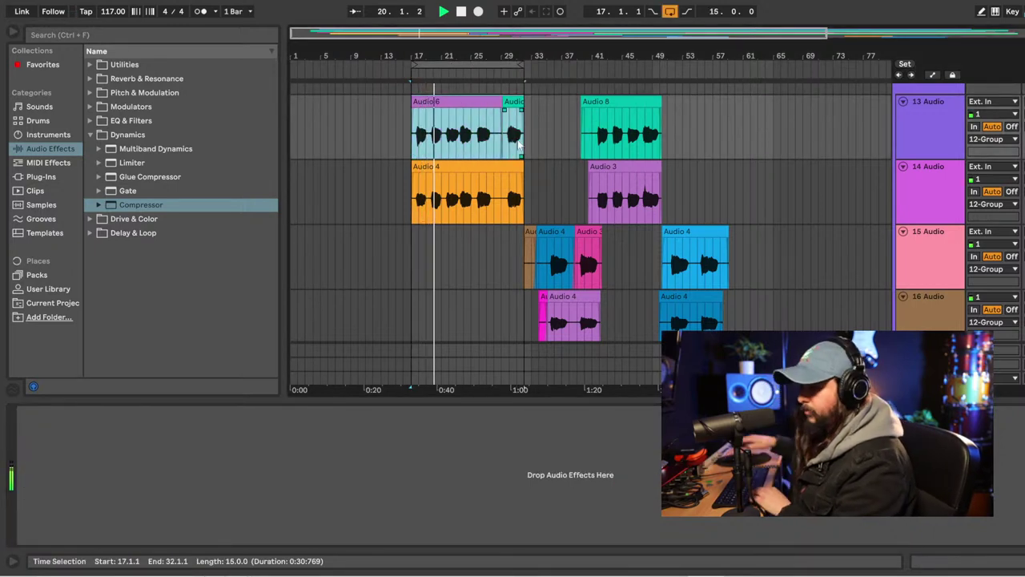
# Select 12 Group and set its Compressor to a 0.10 ms attack and a 404 ms release.
pyautogui.scroll(1, 963, 132)
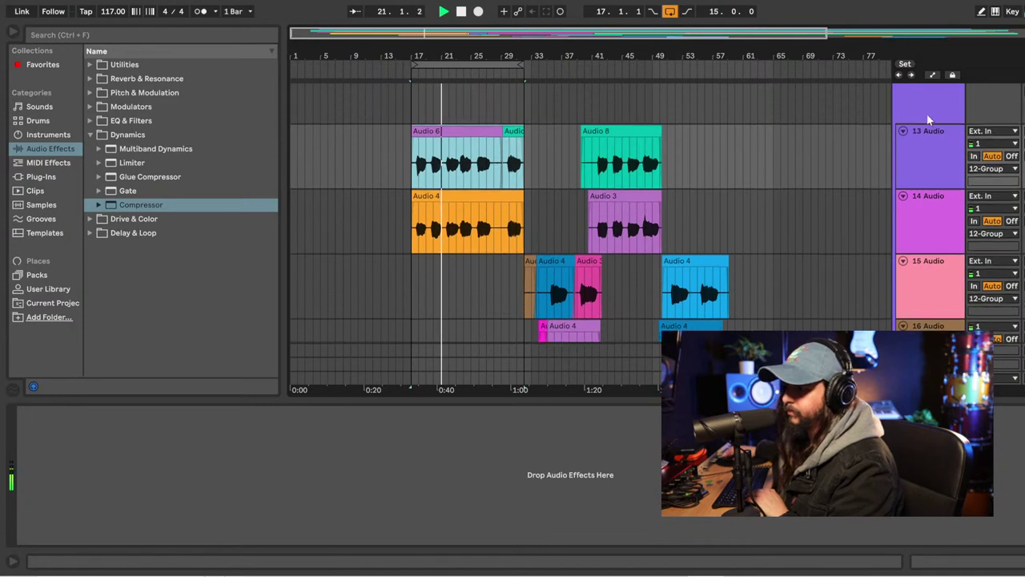
pyautogui.moveTo(140, 204); pyautogui.dragTo(67, 428)
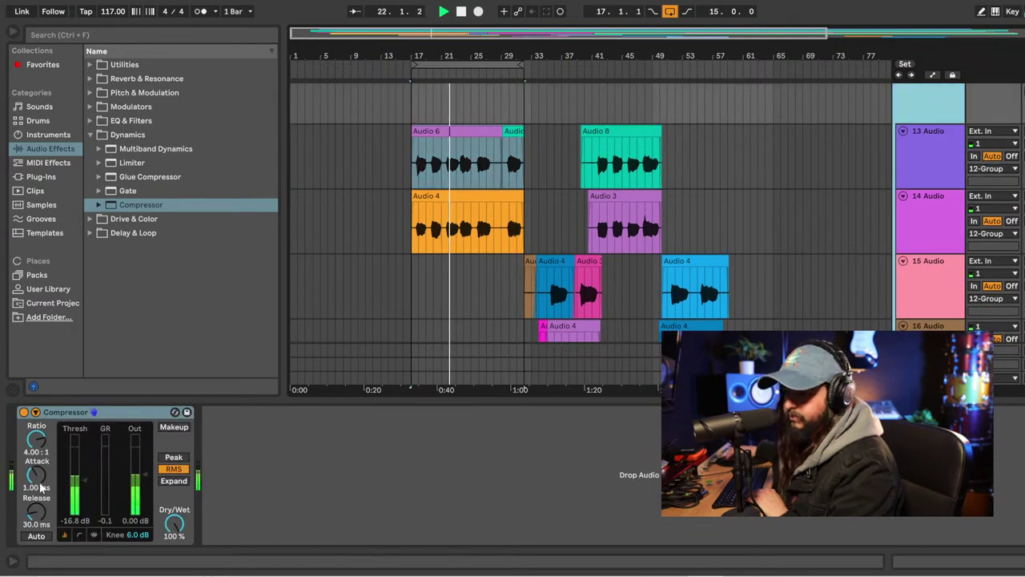
pyautogui.moveTo(36, 513); pyautogui.dragTo(36, 490)
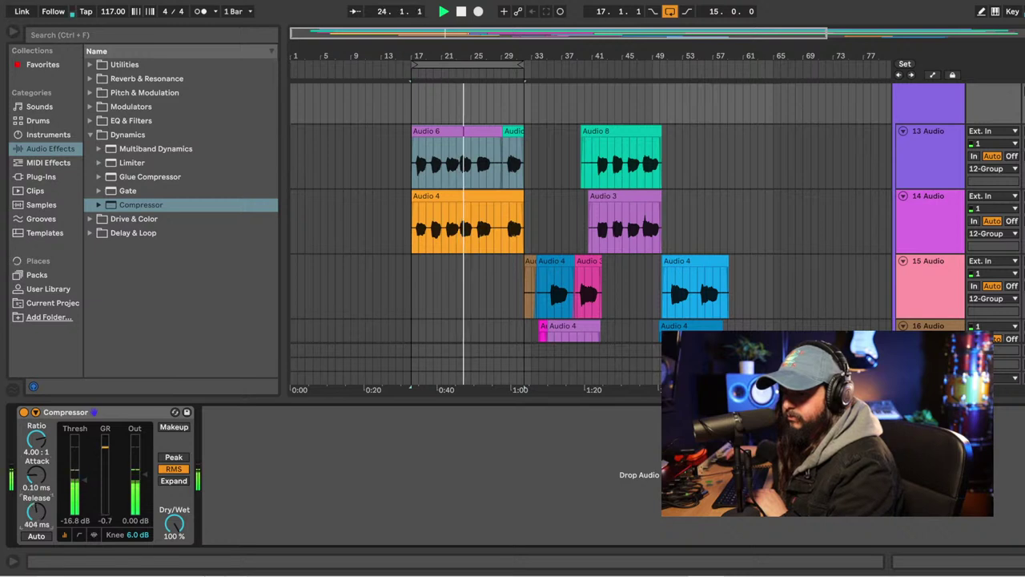
# Add EQ Eight after the Compressor on 12 Group.
pyautogui.click(92, 136)
pyautogui.click(91, 150)
pyautogui.click(92, 150)
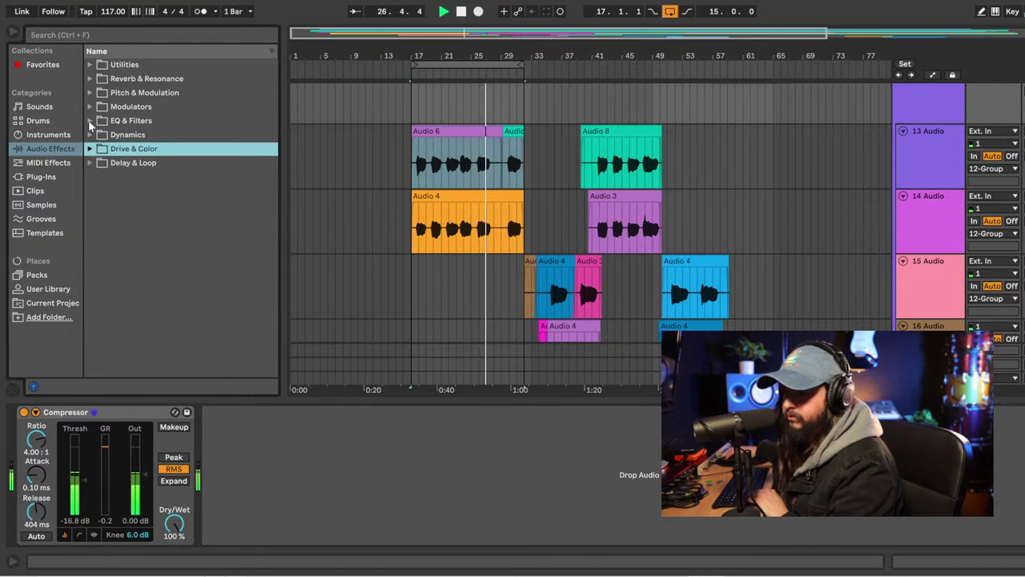
pyautogui.click(92, 120)
pyautogui.moveTo(112, 150); pyautogui.dragTo(293, 449)
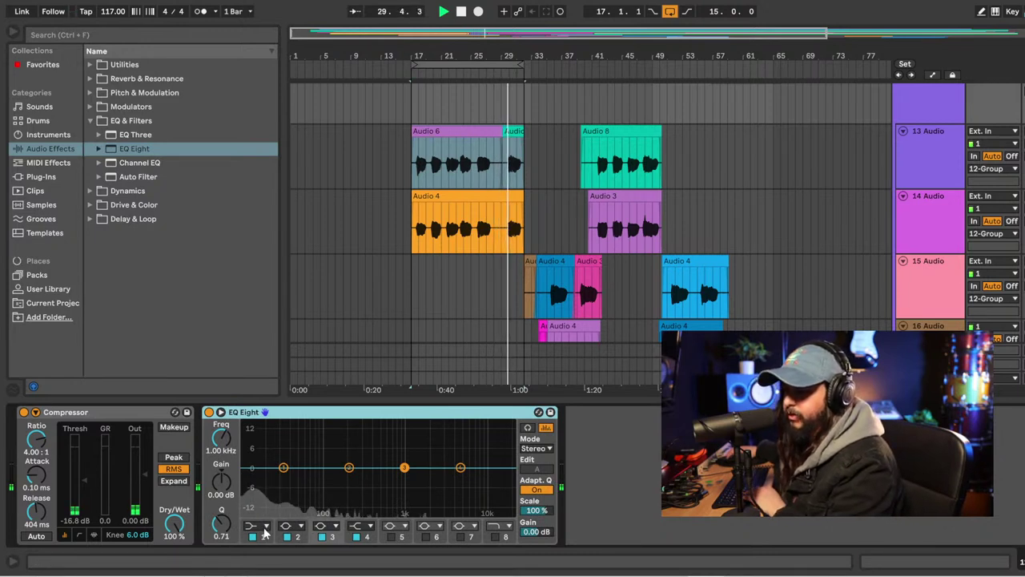
# Turn EQ Eight's band 1 into a low cut at about 138 Hz and stop playback.
pyautogui.click(265, 528)
pyautogui.click(259, 451)
pyautogui.moveTo(284, 478); pyautogui.dragTo(335, 477)
pyautogui.press('space')
# Play the 13 Audio clip from bar 20 and reselect 12 Group to show its effects.
pyautogui.scroll(1, 593, 232)
pyautogui.click(498, 157)
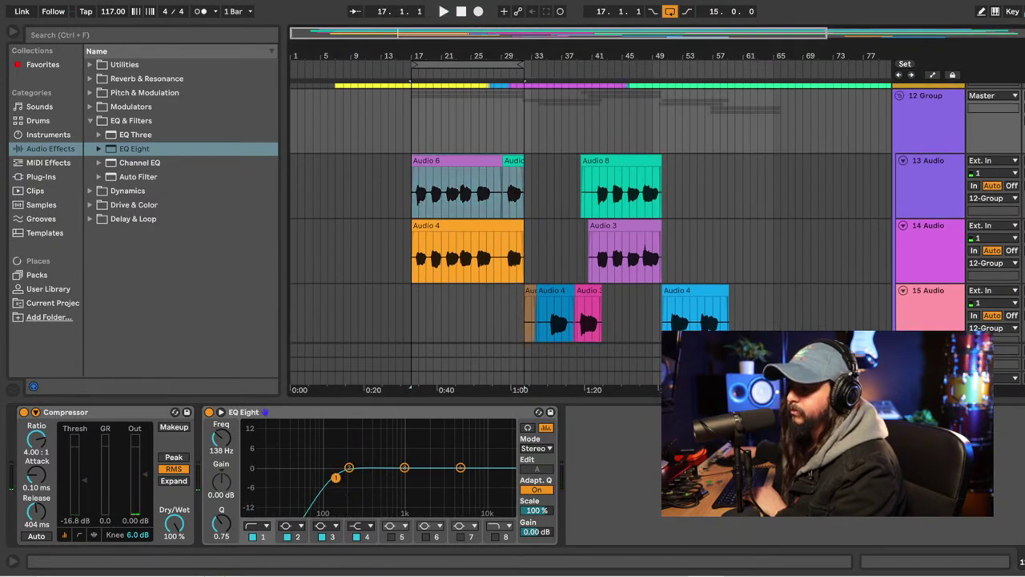
pyautogui.click(433, 204)
pyautogui.press('space')
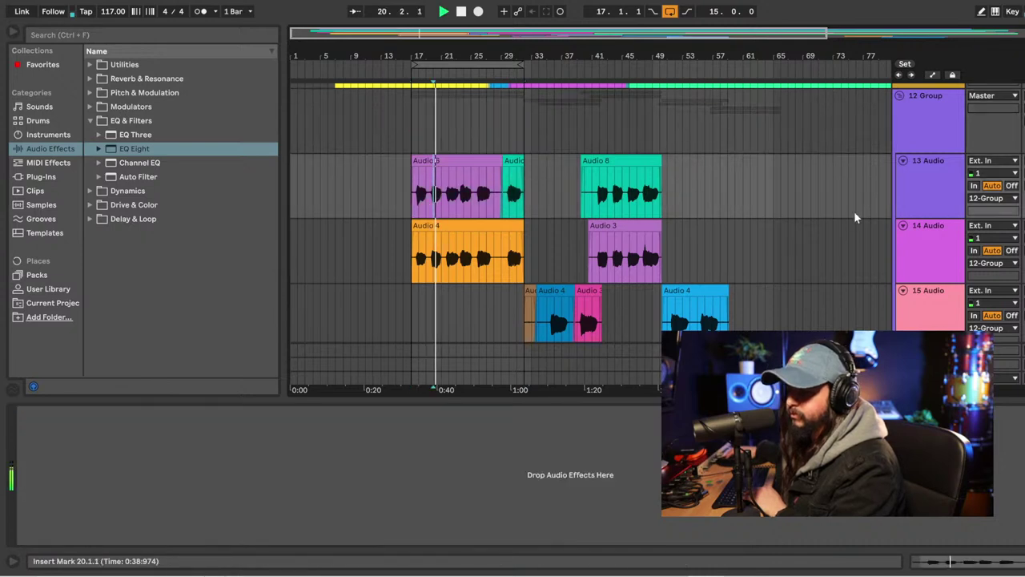
pyautogui.click(919, 129)
# Boost EQ band 3 by about 4.6 dB at 2.67 kHz, boost the highs with band 2, and raise the low cut to 215 Hz.
pyautogui.moveTo(335, 477)
pyautogui.mouseDown()
pyautogui.moveTo(363, 479)
pyautogui.moveTo(343, 481)
pyautogui.mouseUp()
pyautogui.moveTo(405, 467); pyautogui.dragTo(439, 457)
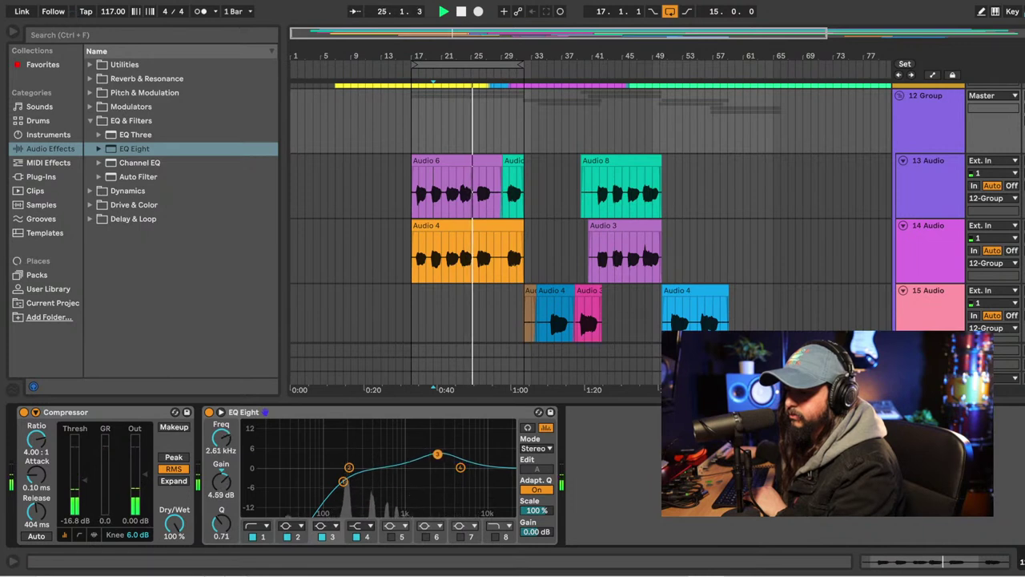
pyautogui.moveTo(347, 469); pyautogui.dragTo(476, 469)
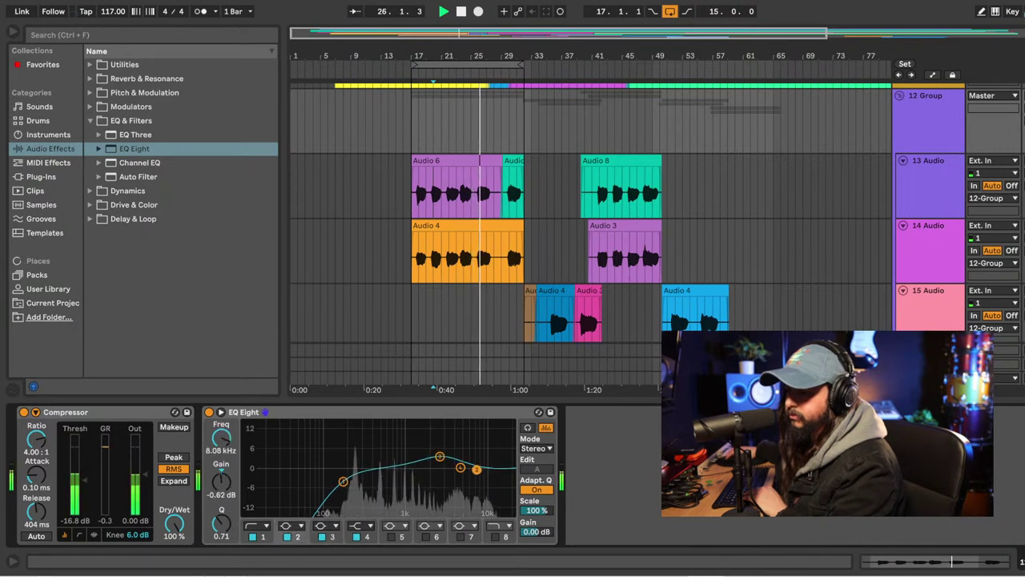
pyautogui.click(439, 456)
pyautogui.moveTo(438, 457); pyautogui.dragTo(439, 450)
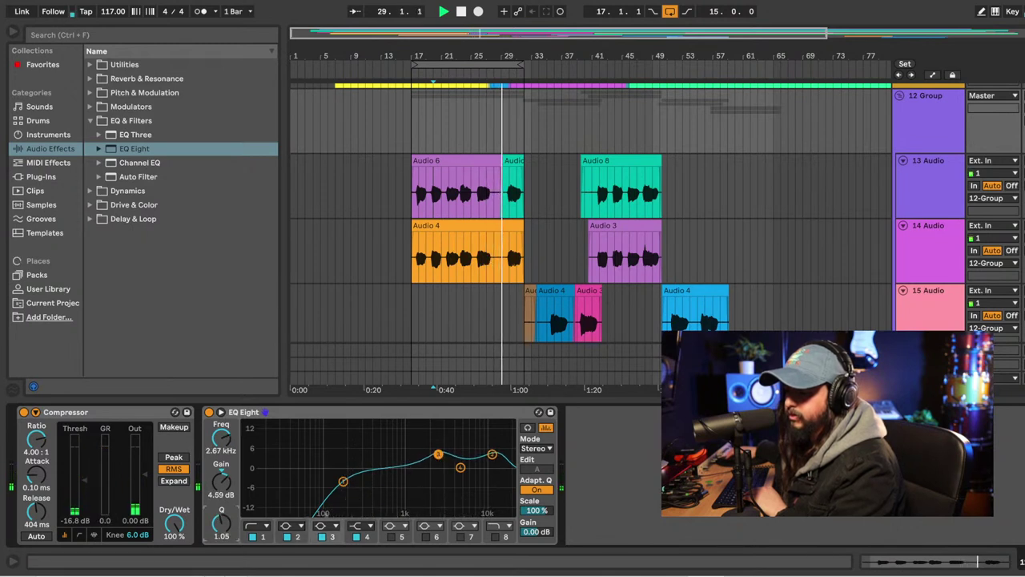
pyautogui.moveTo(342, 480); pyautogui.dragTo(350, 480)
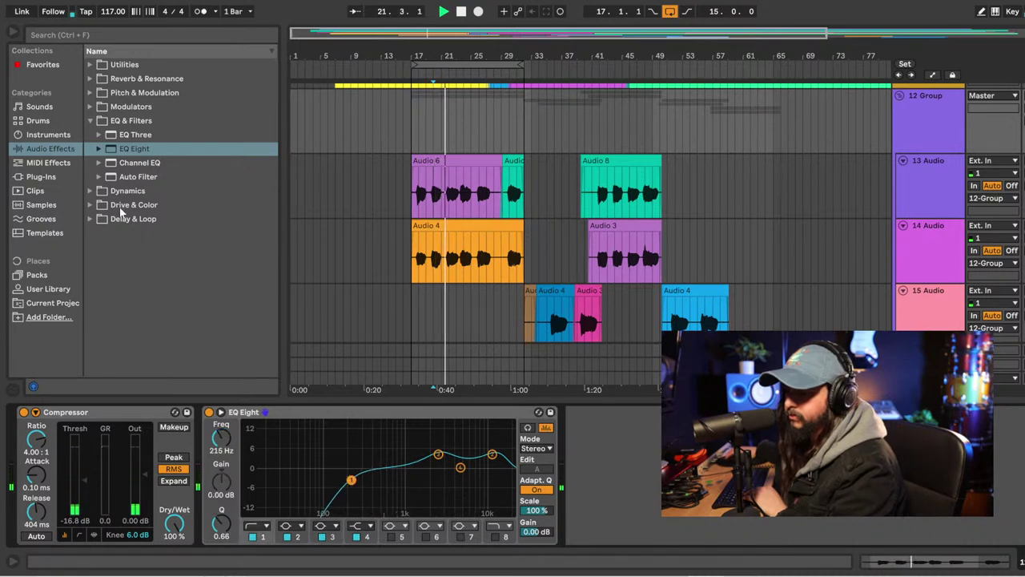
# Add a Saturator after EQ Eight on 12 Group and set its curve to Sinoid Fold.
pyautogui.press('Left')
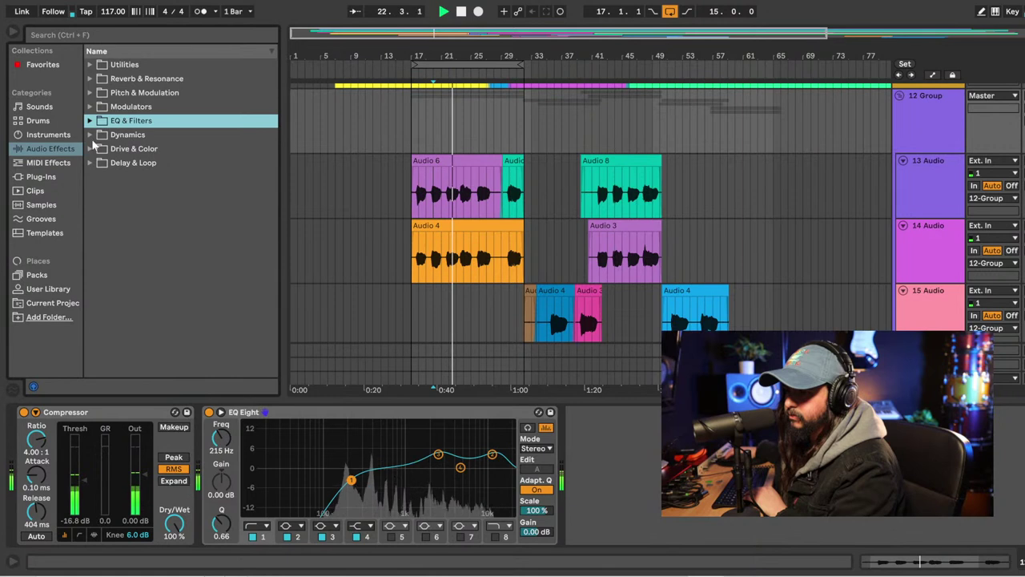
pyautogui.click(92, 150)
pyautogui.press('Down')
pyautogui.press('Down')
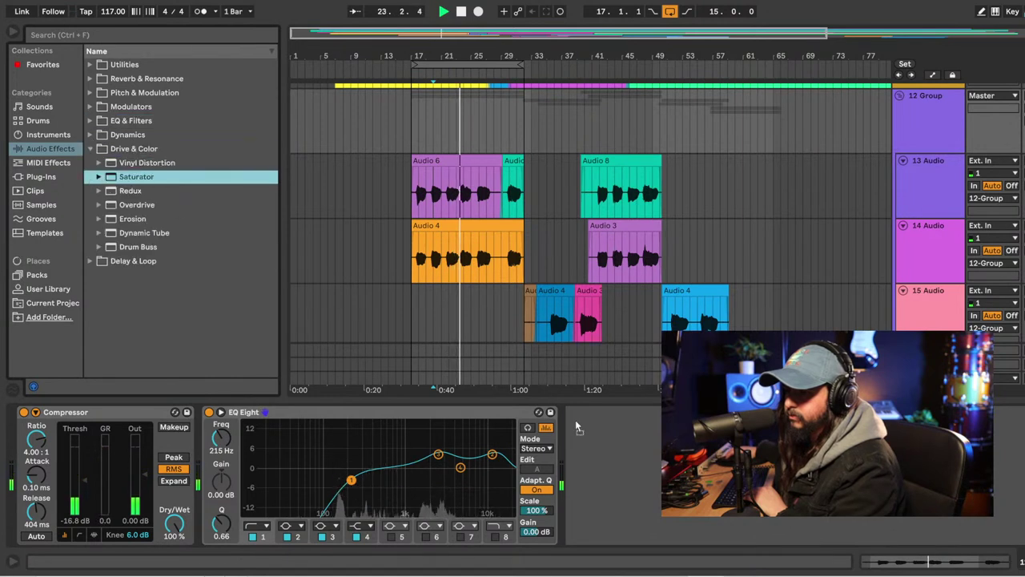
pyautogui.press('Return')
pyautogui.click(629, 487)
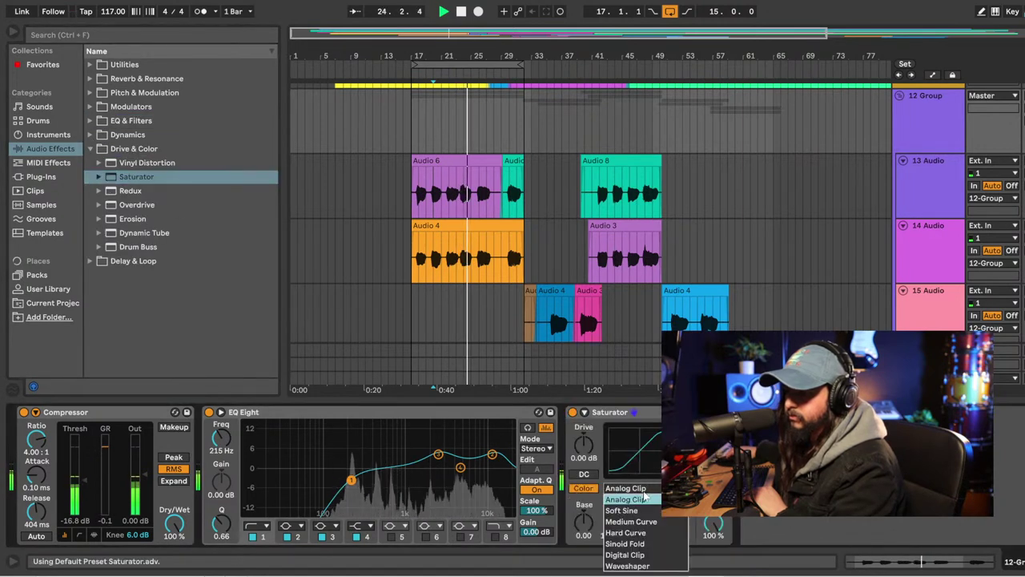
pyautogui.click(628, 543)
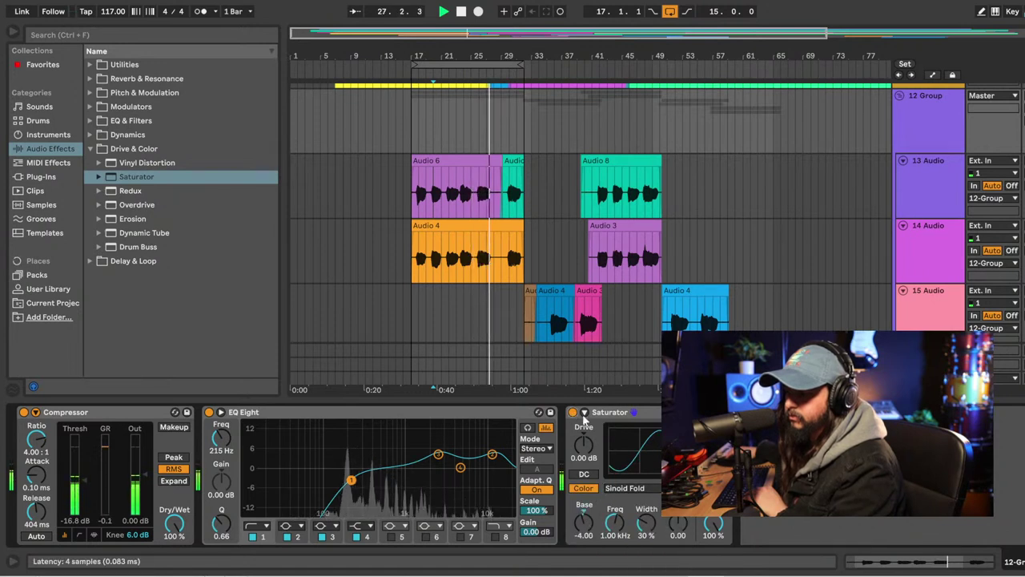
# Add a Reverb after the Saturator on 12 Group and resume playback.
pyautogui.click(91, 78)
pyautogui.click(113, 107)
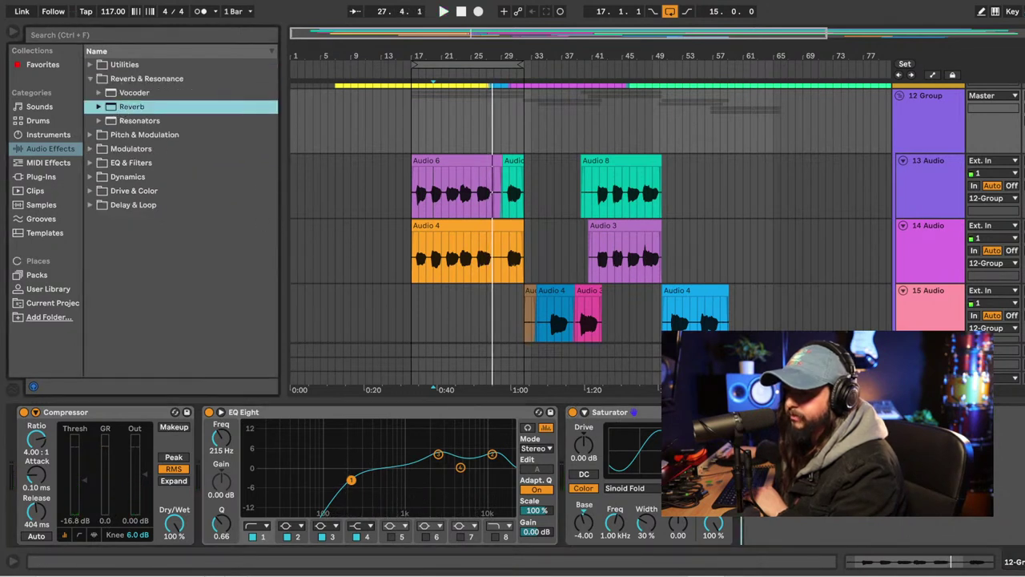
pyautogui.press('Return')
pyautogui.press('space')
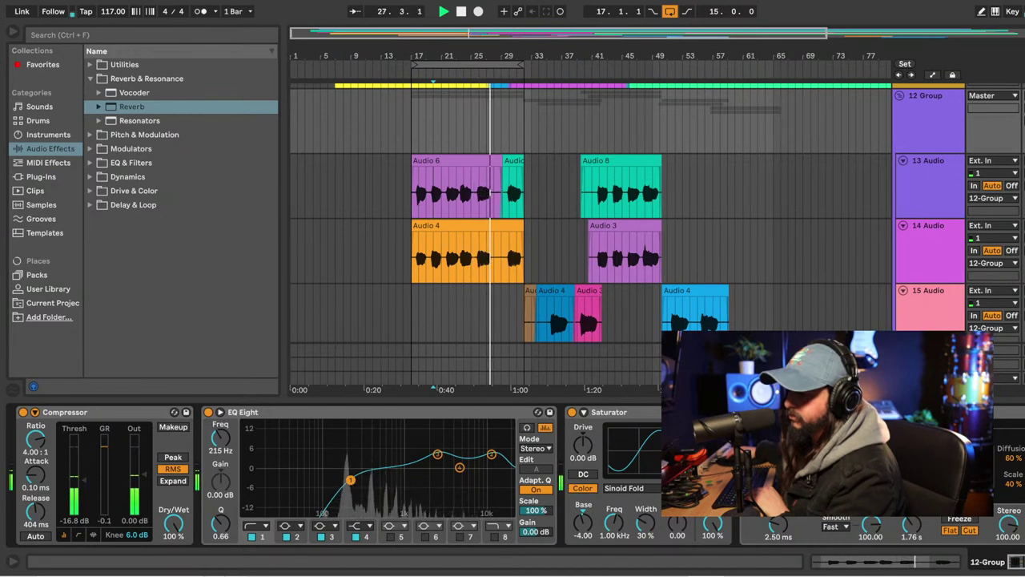
# Restart playback and group the Compressor, EQ Eight, Saturator and Reverb on 12 Group into one rack.
pyautogui.hscroll(3, 376, 473)
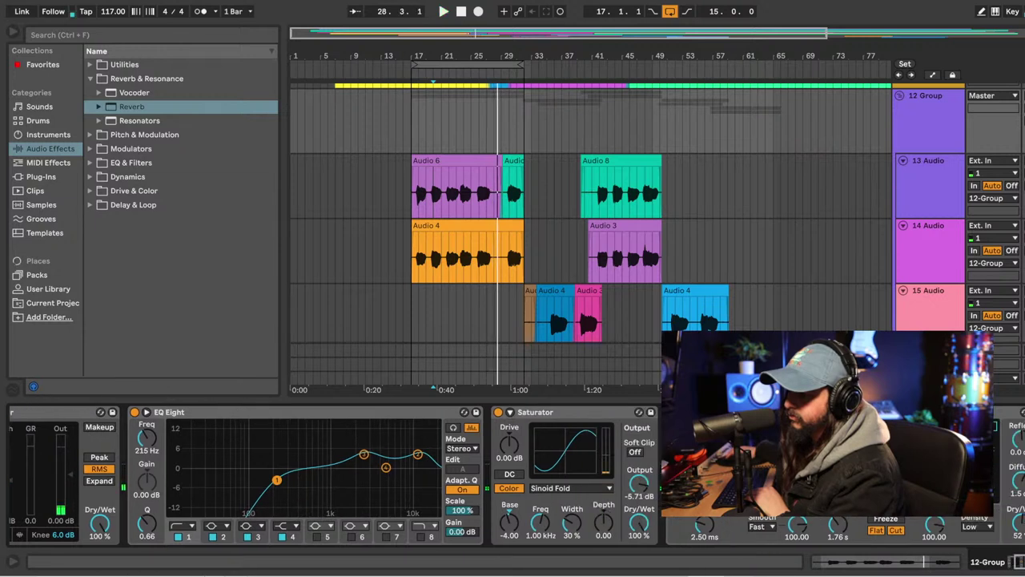
pyautogui.press('space')
pyautogui.press('space')
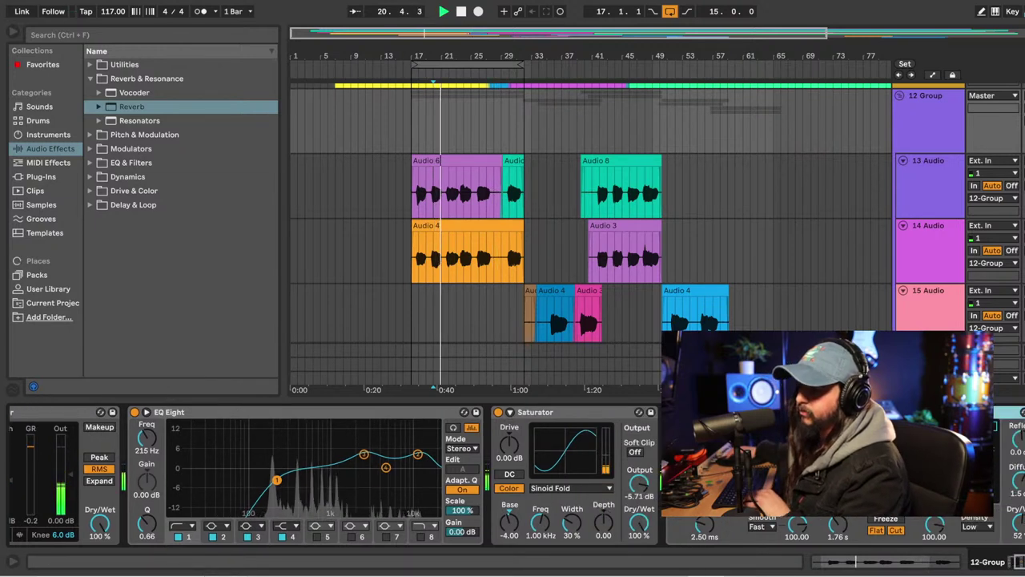
pyautogui.hscroll(-3, 377, 473)
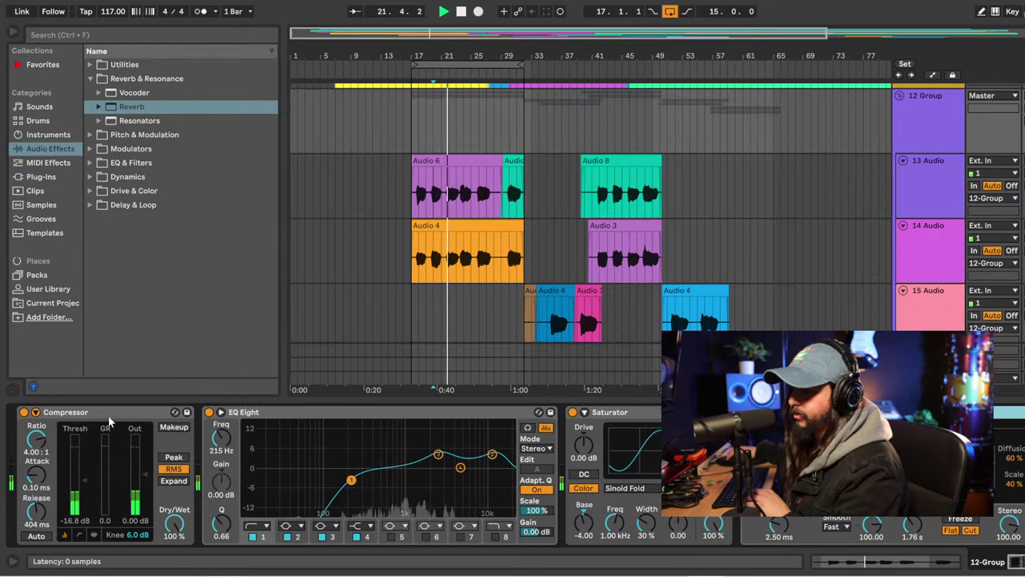
pyautogui.click(110, 417)
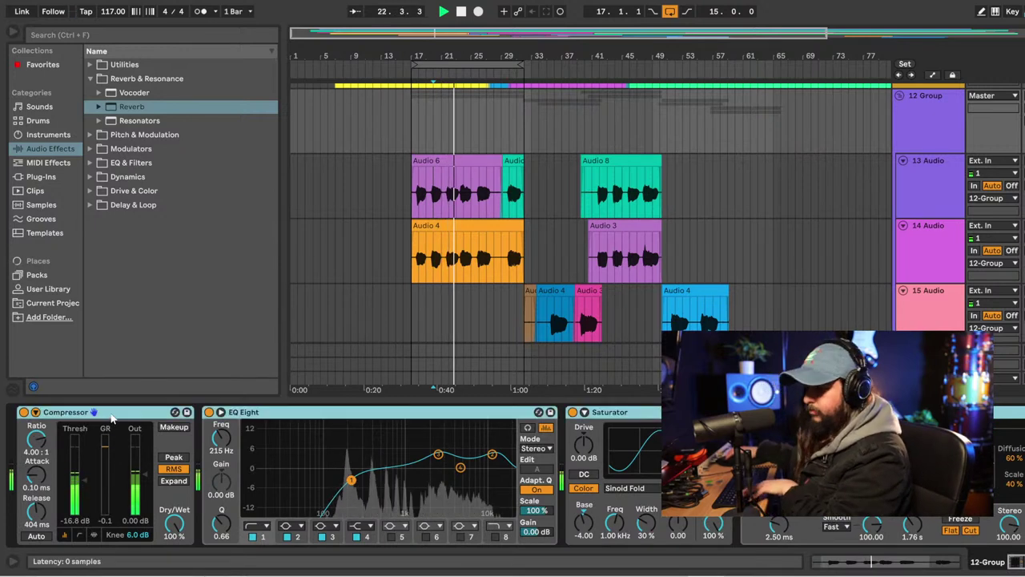
pyautogui.hotkey('ctrl', 'g')
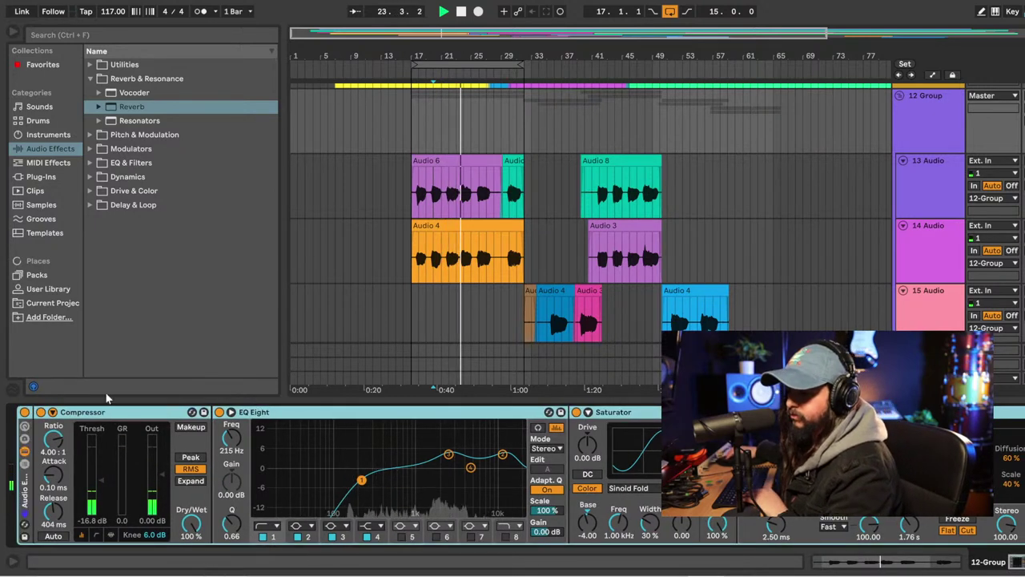
# Compare the playback of 12 Group with its effects rack bypassed and enabled.
pyautogui.click(24, 412)
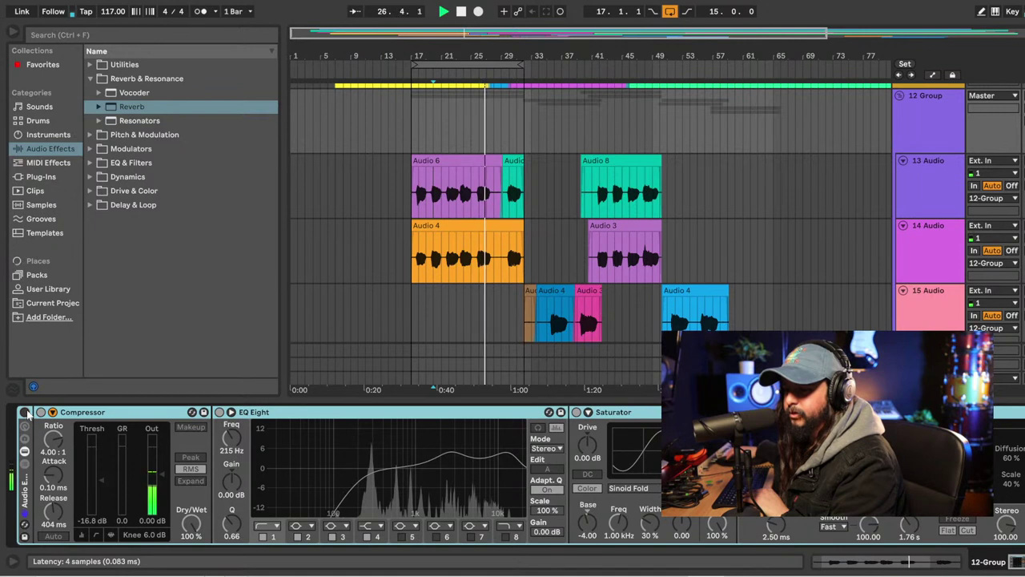
pyautogui.click(25, 413)
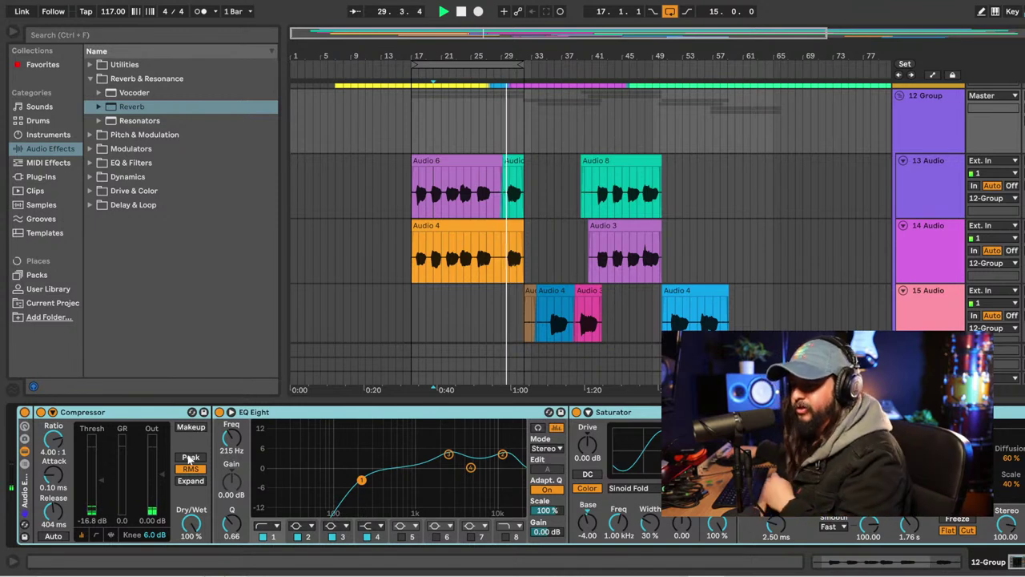
pyautogui.click(24, 413)
pyautogui.click(24, 413)
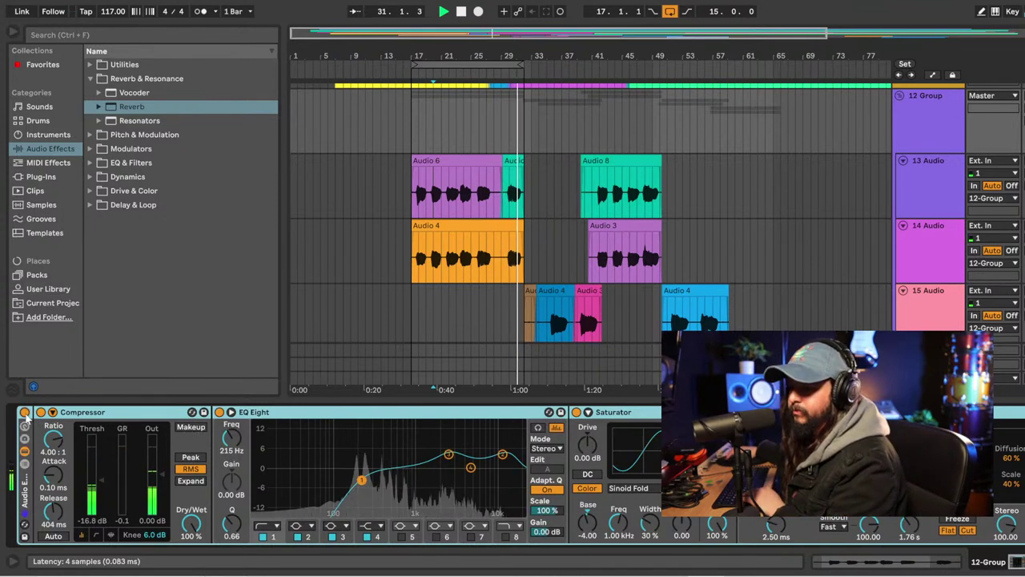
pyautogui.click(502, 454)
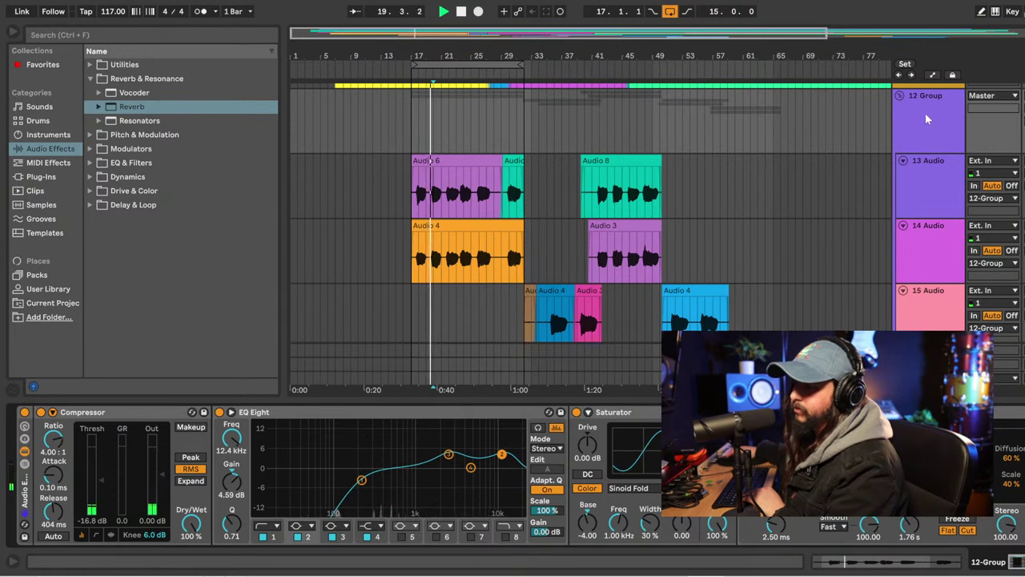
# Add an Overdrive between the Saturator and the Reverb on 12 Group, set its Dynamics to 0%, and resume playback.
pyautogui.click(92, 79)
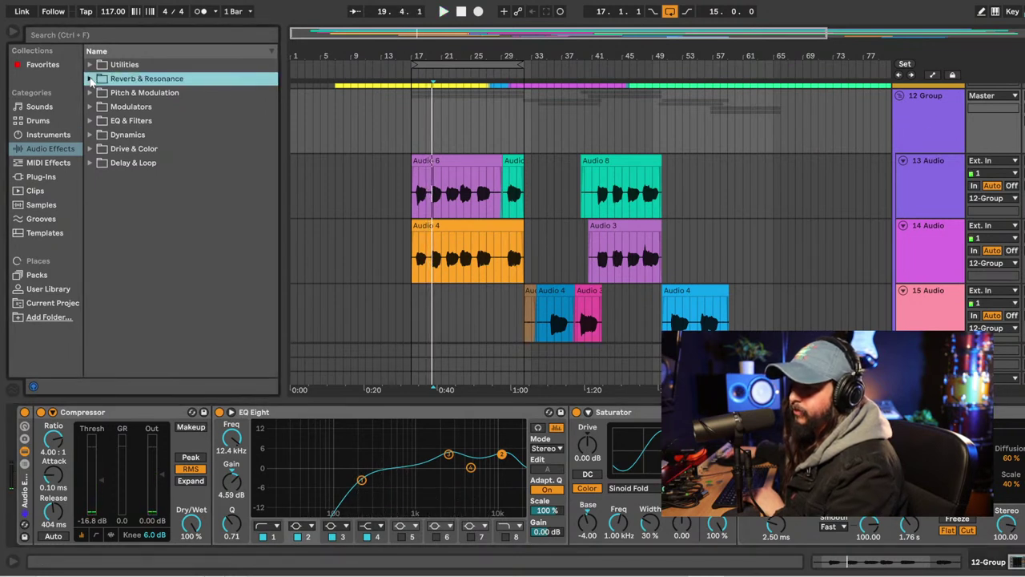
pyautogui.click(91, 134)
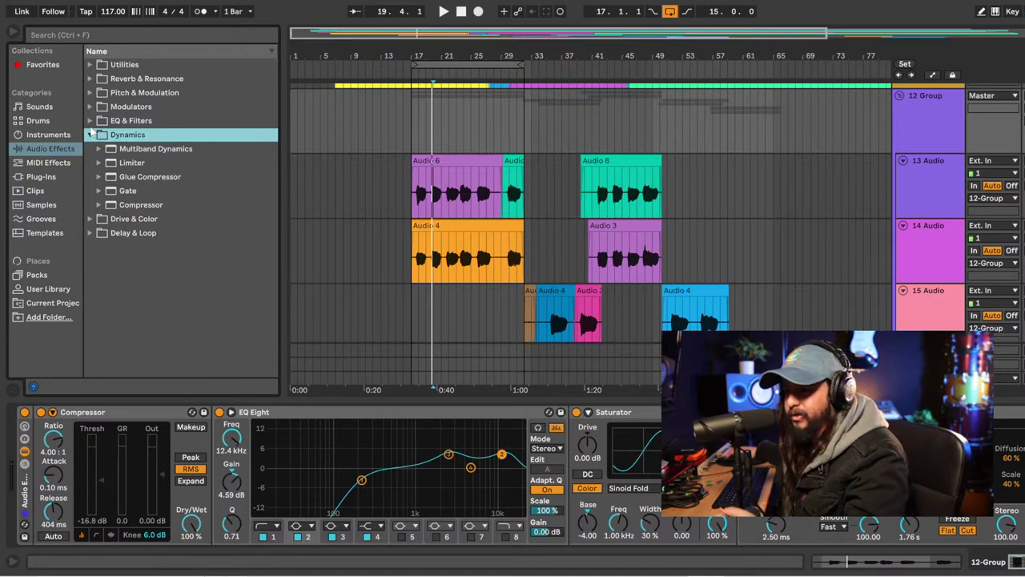
pyautogui.click(91, 219)
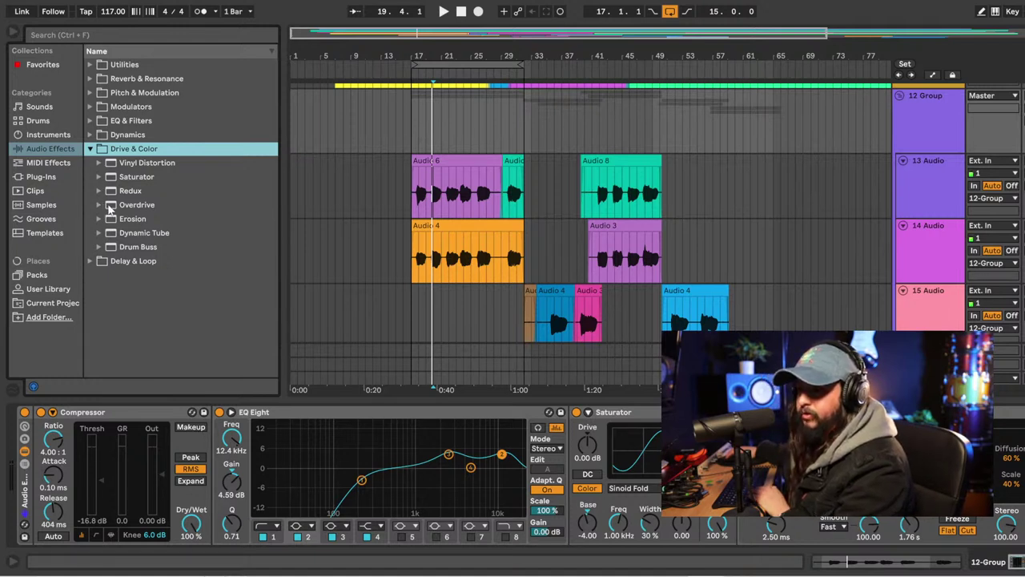
pyautogui.click(108, 207)
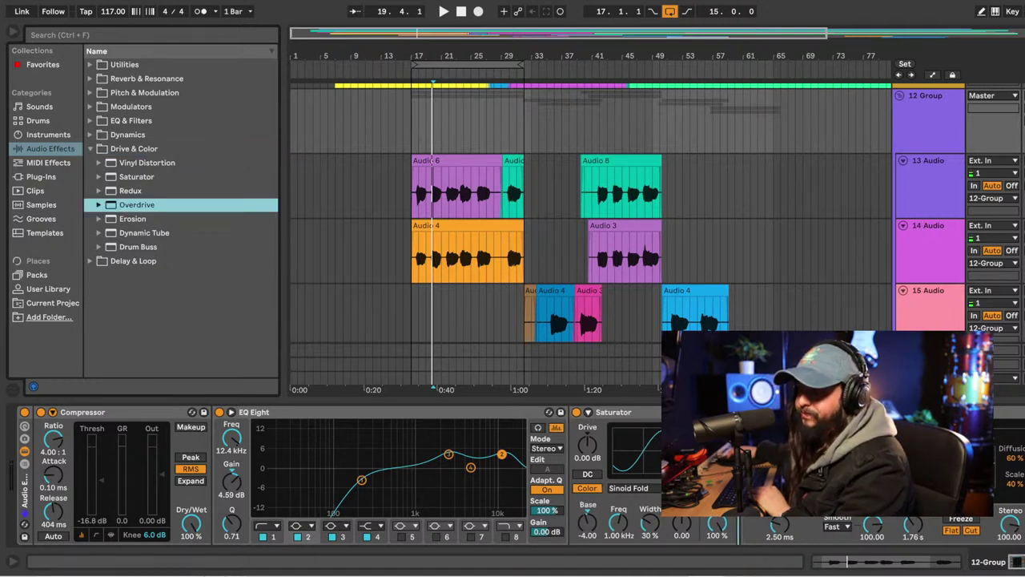
pyautogui.press('Return')
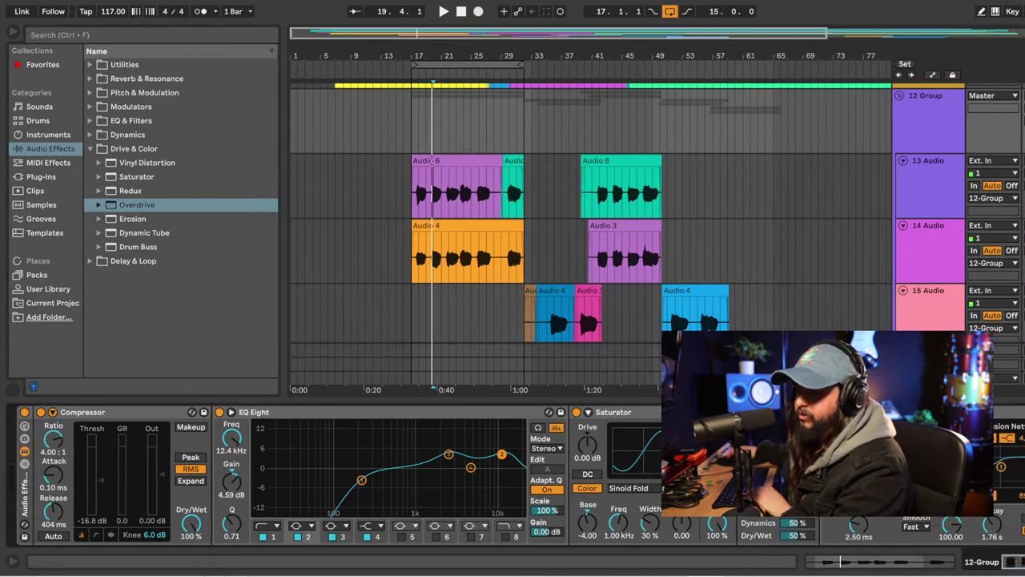
pyautogui.press('space')
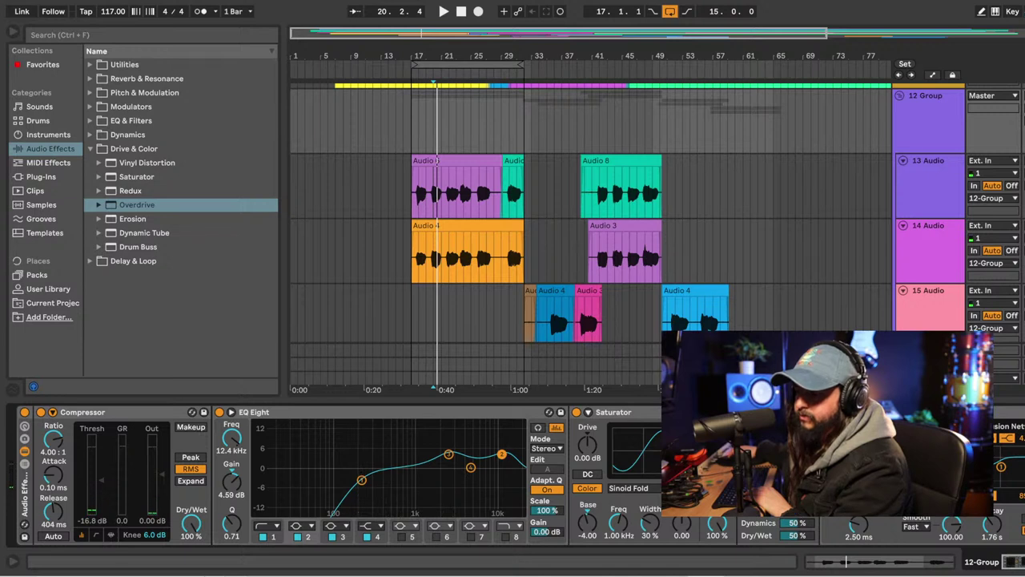
pyautogui.press('space')
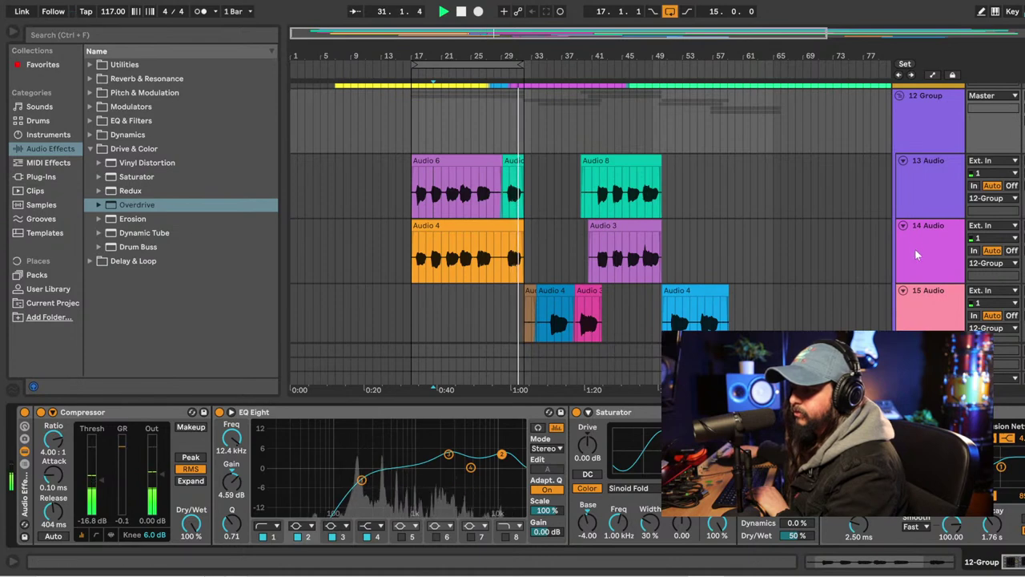
# Set the Dry/Wet of the Reverb on 12 Group to 34% during playback.
pyautogui.scroll(-2, 913, 253)
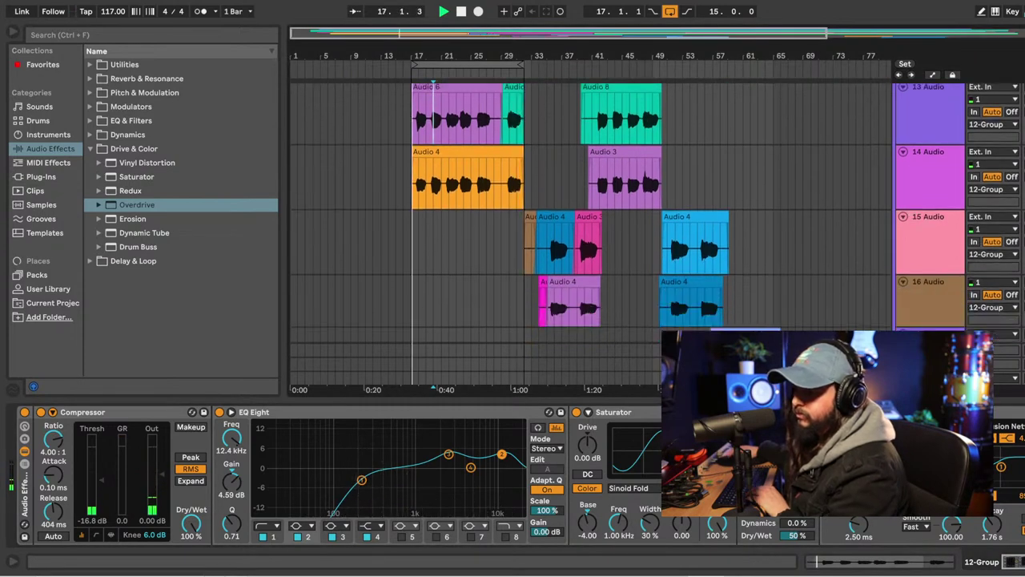
pyautogui.scroll(3, 881, 161)
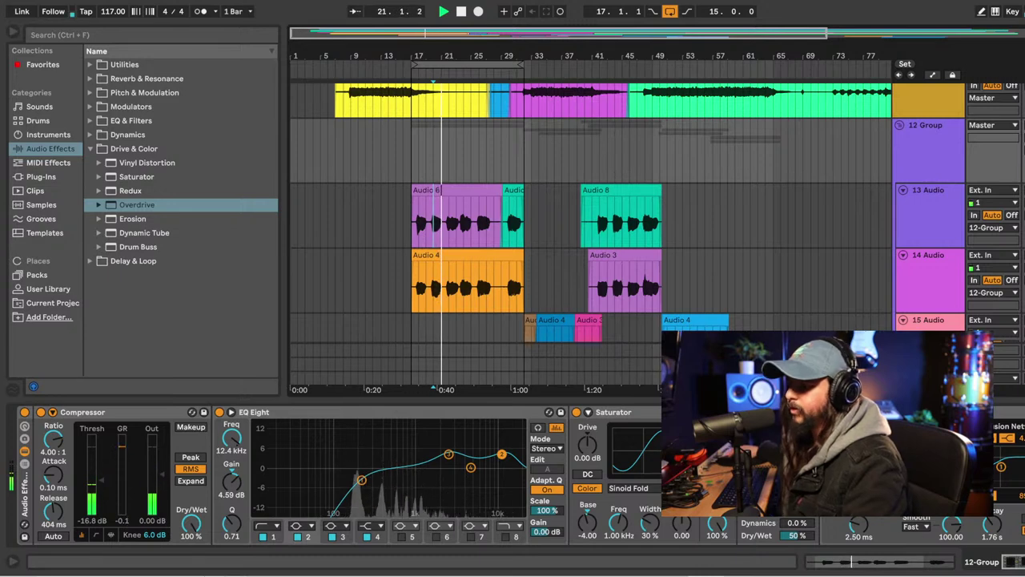
pyautogui.press('Return')
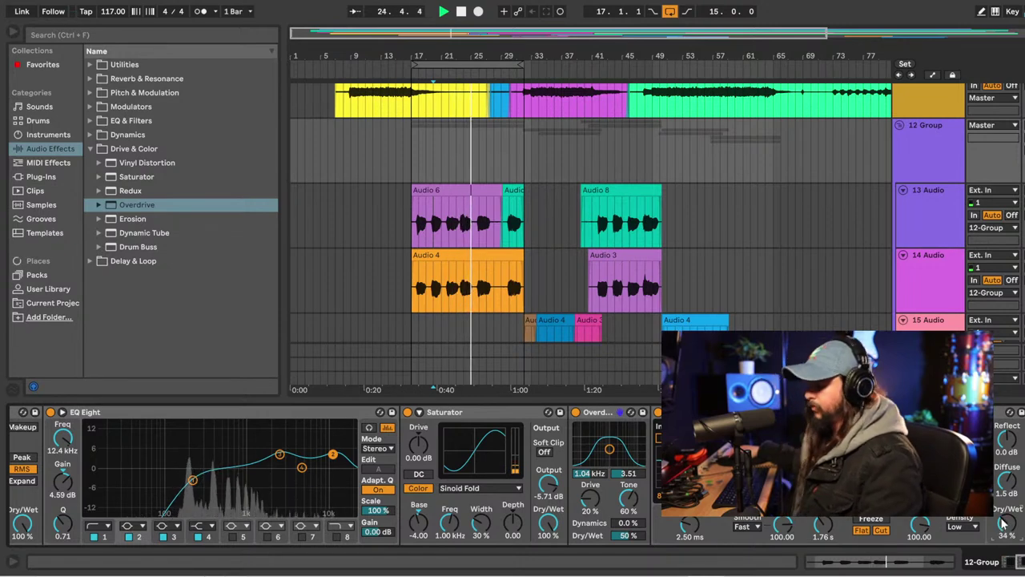
# Show the mixer and pan the 14 Audio track to 6R.
pyautogui.press('Tab')
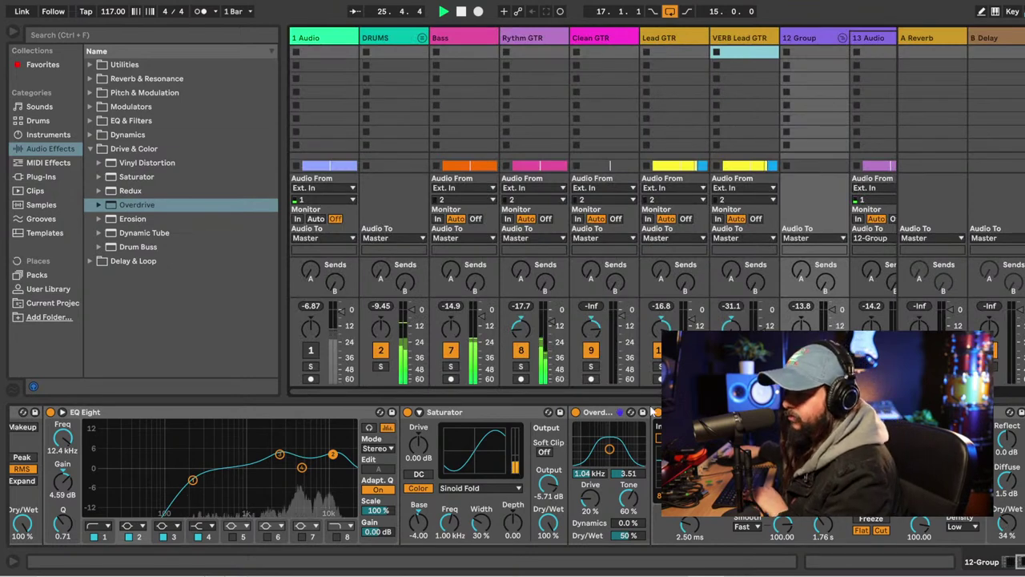
pyautogui.moveTo(632, 390); pyautogui.dragTo(819, 390)
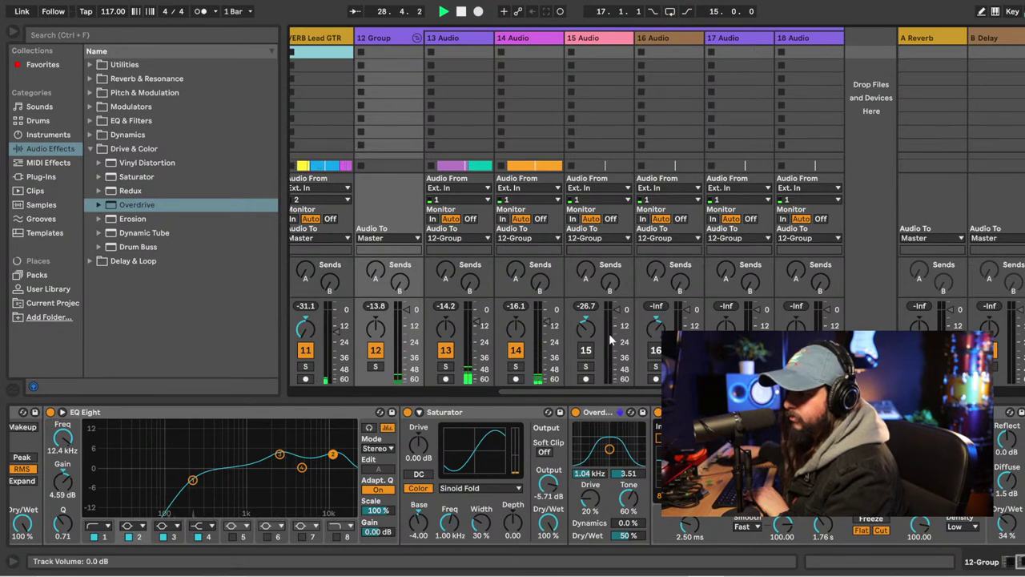
pyautogui.moveTo(543, 390); pyautogui.dragTo(463, 393)
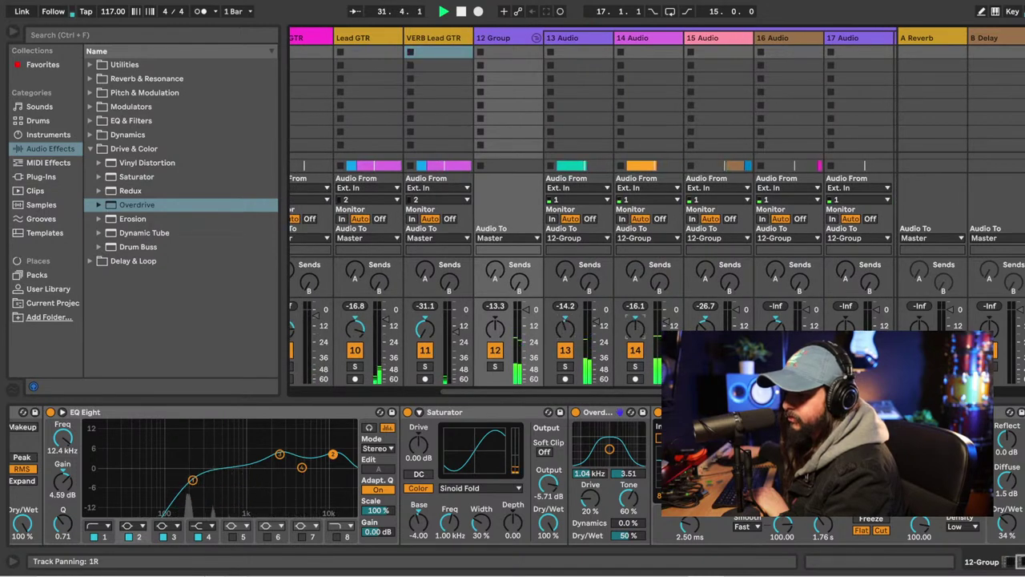
pyautogui.moveTo(635, 326); pyautogui.dragTo(638, 329)
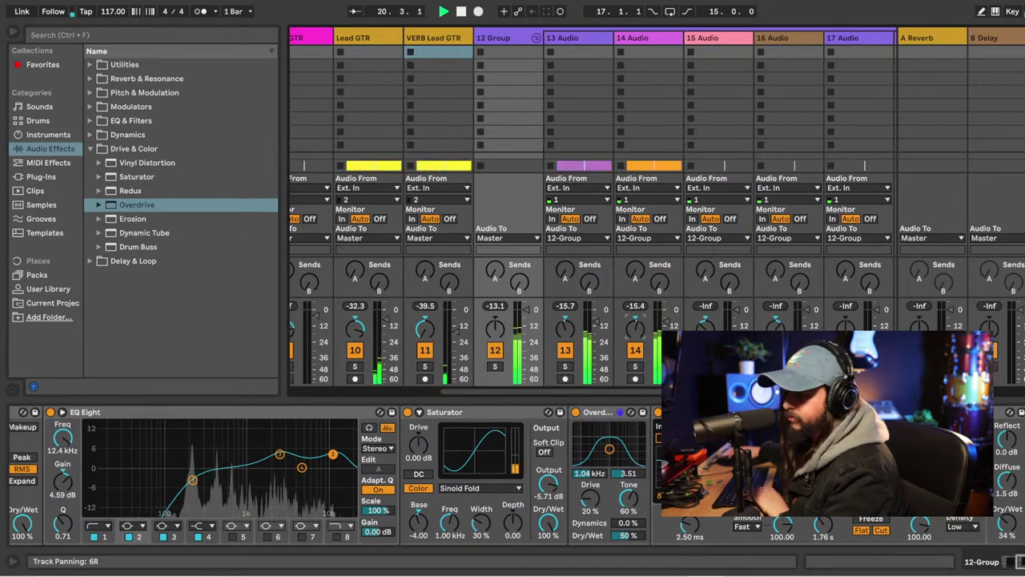
# Return to the arrangement, play the section from bar 34, and select the 15 Audio and 16 Audio tracks together.
pyautogui.press('Tab')
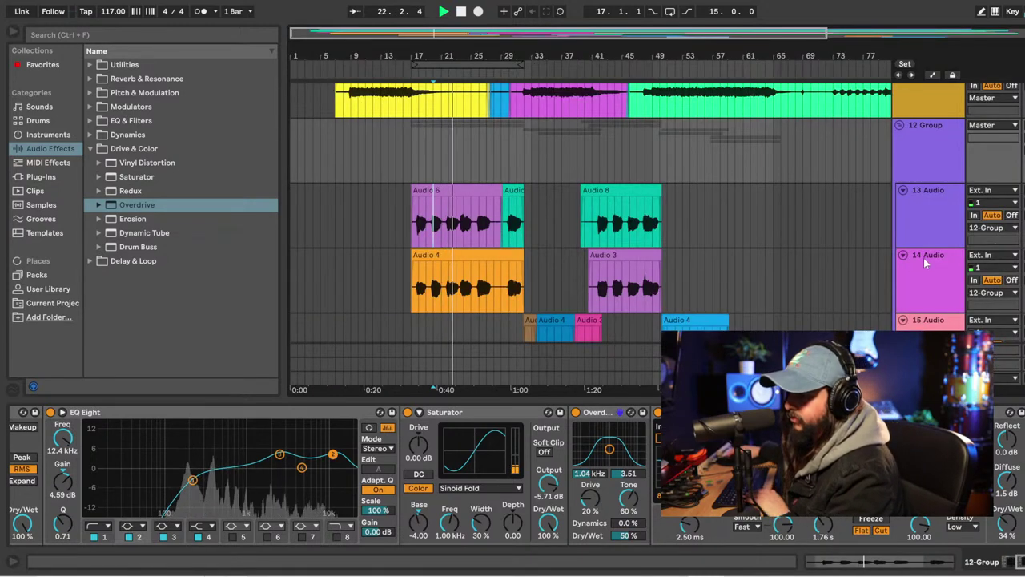
pyautogui.scroll(-3, 969, 264)
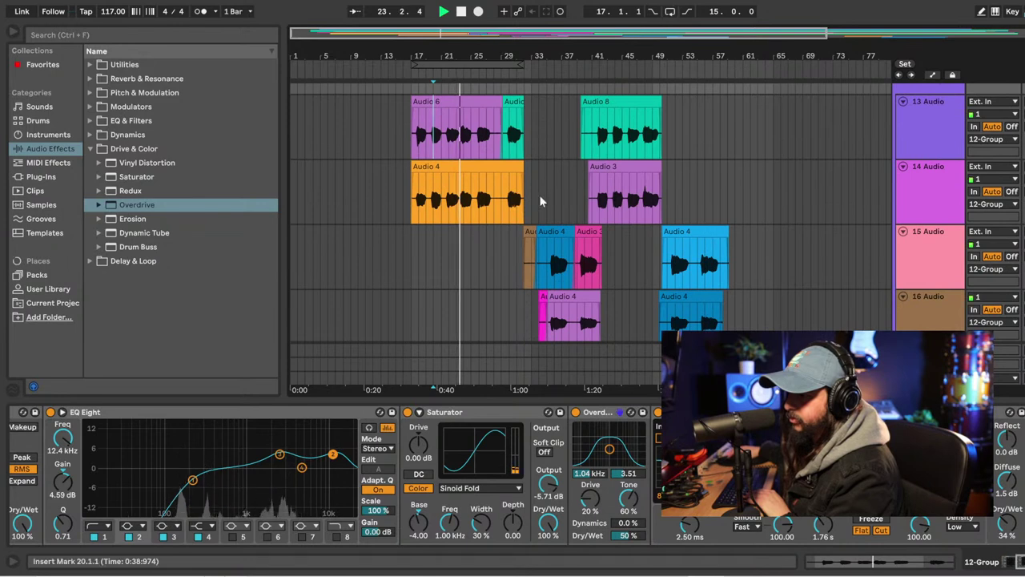
pyautogui.click(538, 267)
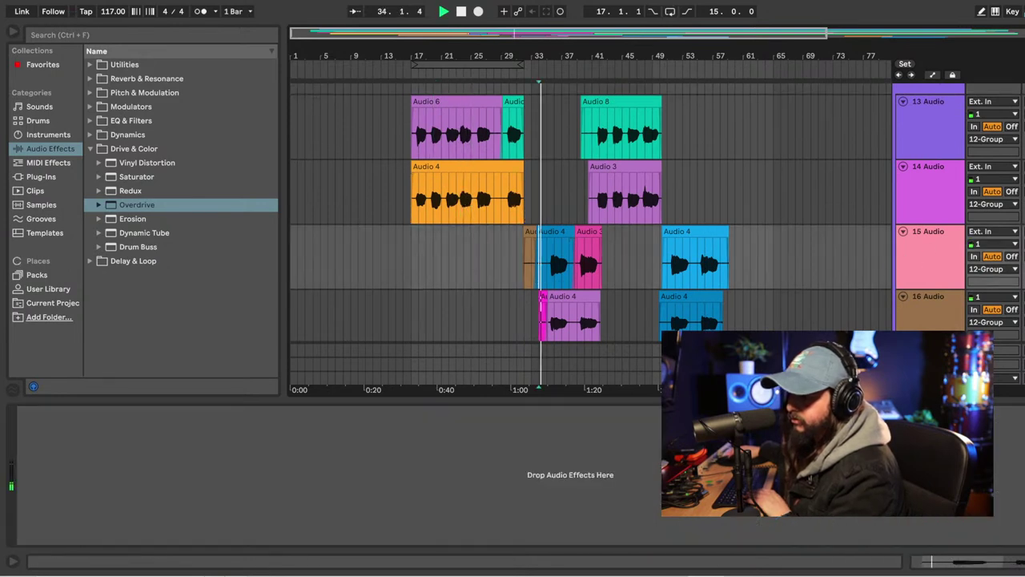
pyautogui.click(924, 311)
pyautogui.keyDown('shift'); pyautogui.click(951, 267); pyautogui.keyUp('shift')
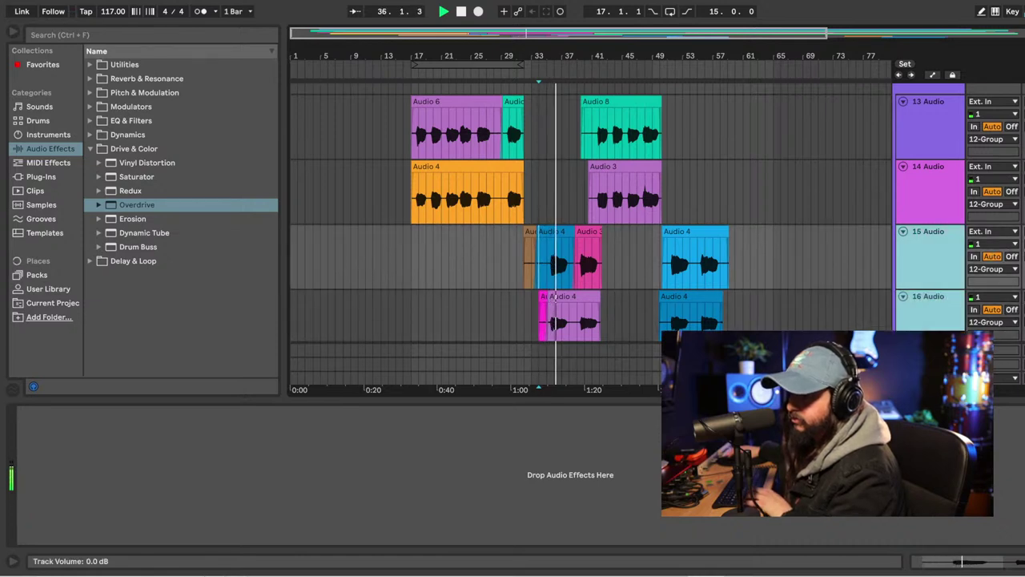
pyautogui.click(1019, 250)
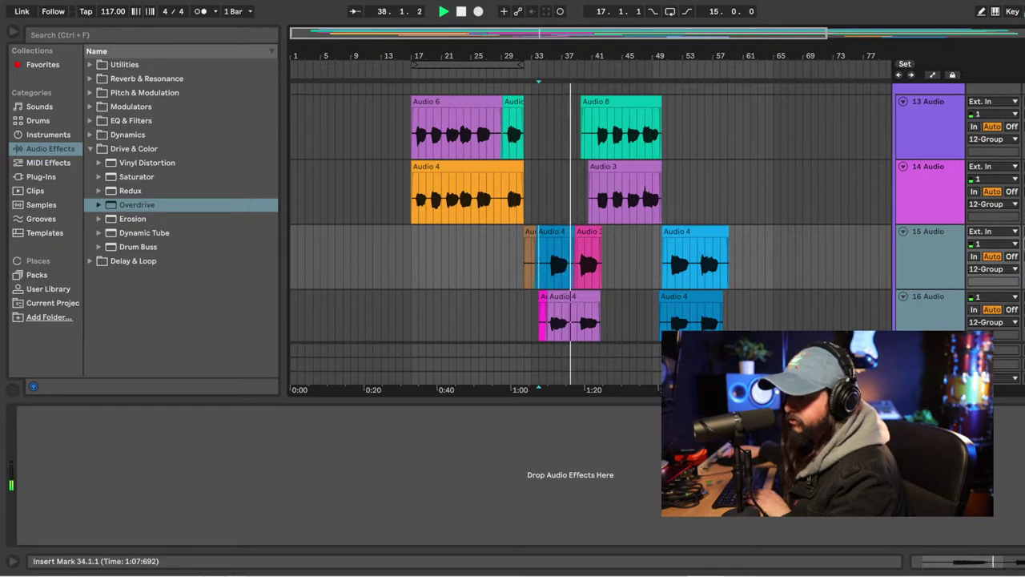
pyautogui.hscroll(3, 592, 232)
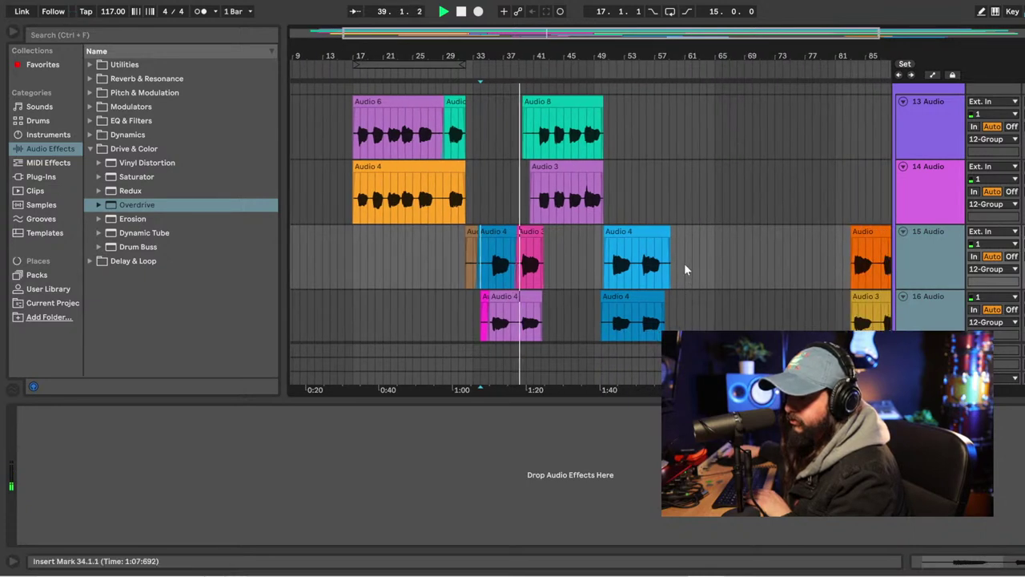
# Play from bar 35, set the volume of the 15 Audio and 16 Audio tracks to -9.7 dB, and save the set.
pyautogui.scroll(-4, 737, 209)
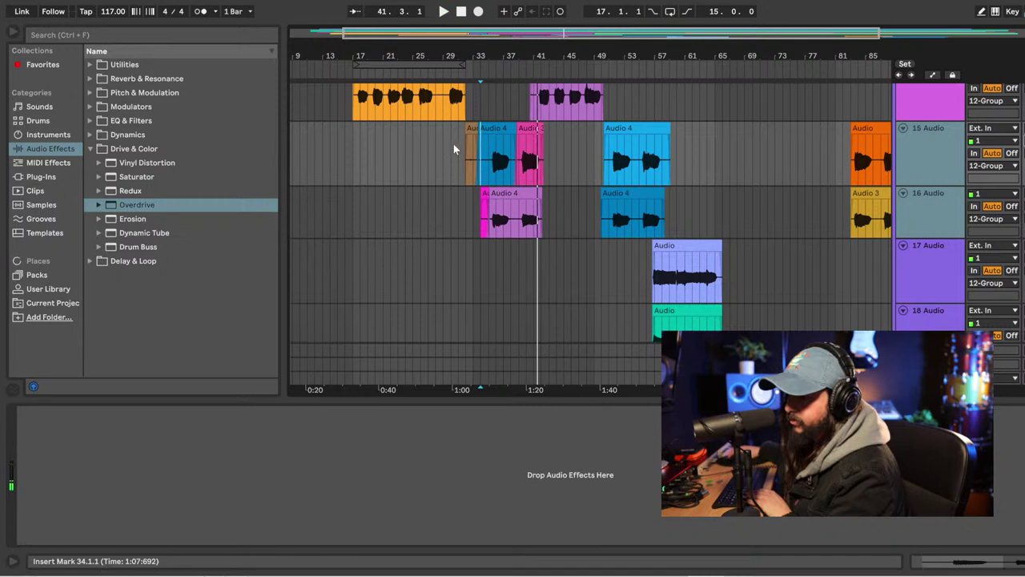
pyautogui.click(453, 144)
pyautogui.press('space')
pyautogui.click(487, 165)
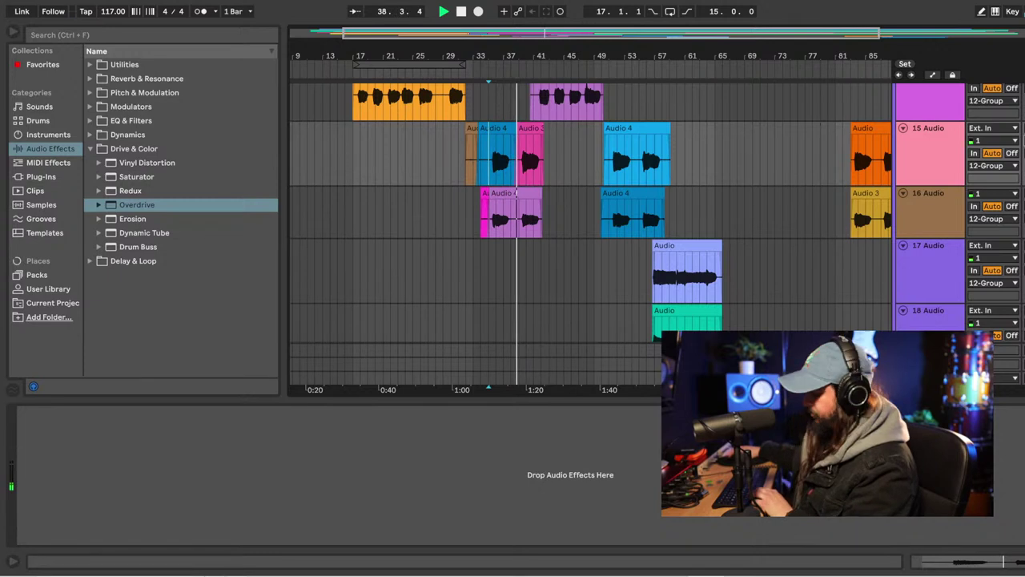
pyautogui.click(925, 206)
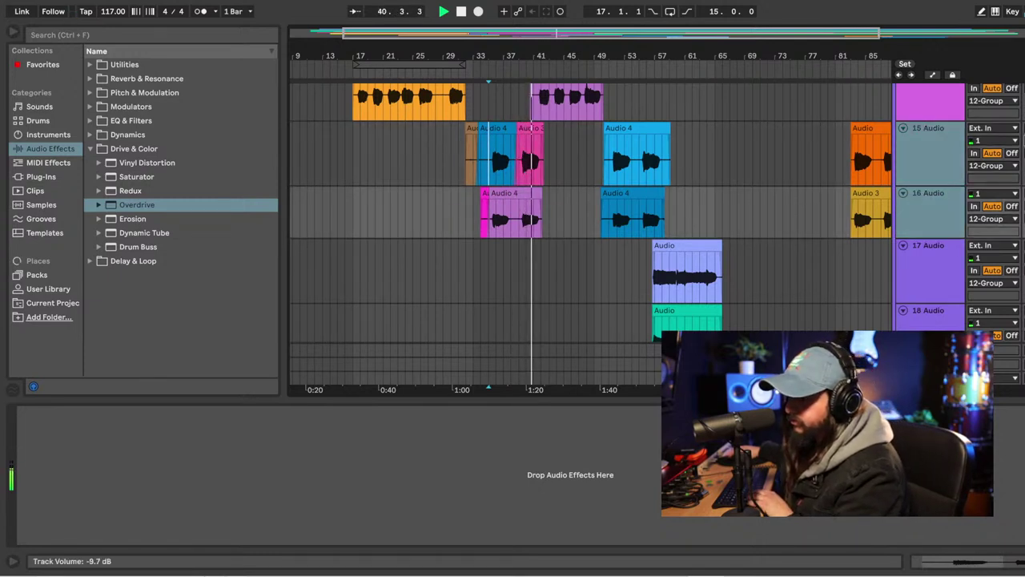
pyautogui.hotkey('ctrl', 's')
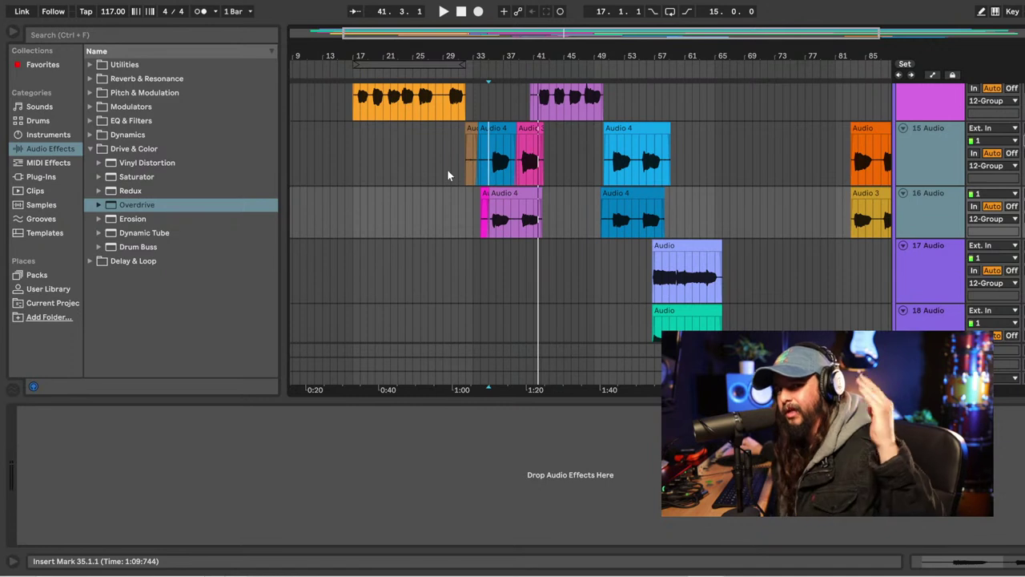
# Play from bar 57 and set the volume of the 17 Audio and 18 Audio tracks to -5.2 dB.
pyautogui.press('space')
pyautogui.scroll(5, 909, 206)
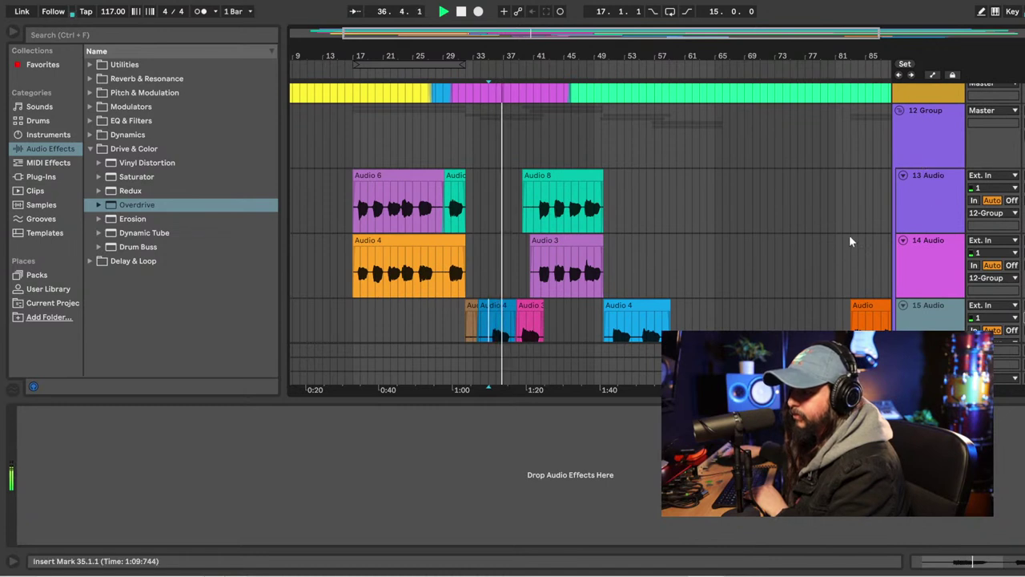
pyautogui.scroll(-1, 881, 224)
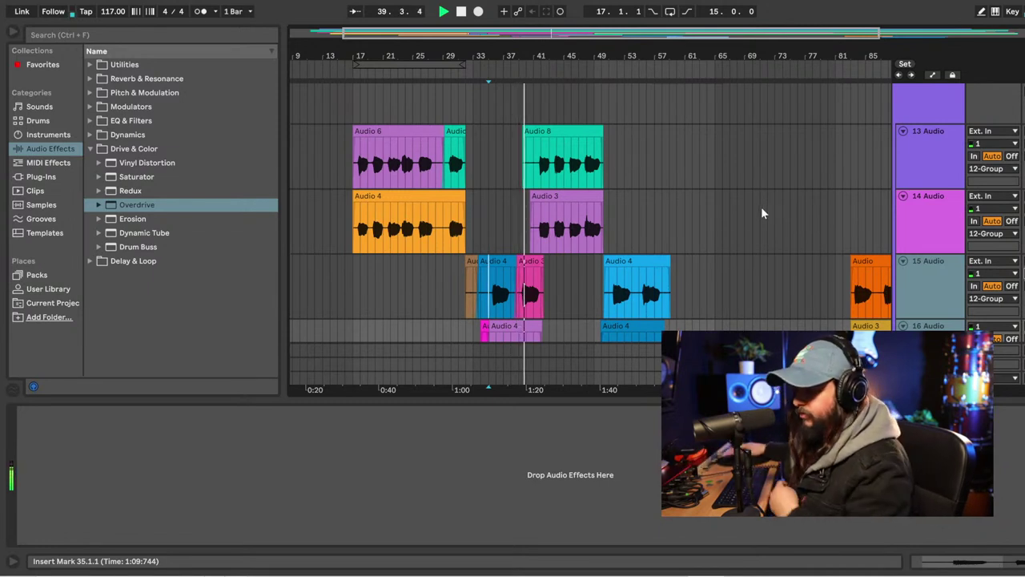
pyautogui.scroll(-1, 901, 221)
pyautogui.scroll(-5, 901, 224)
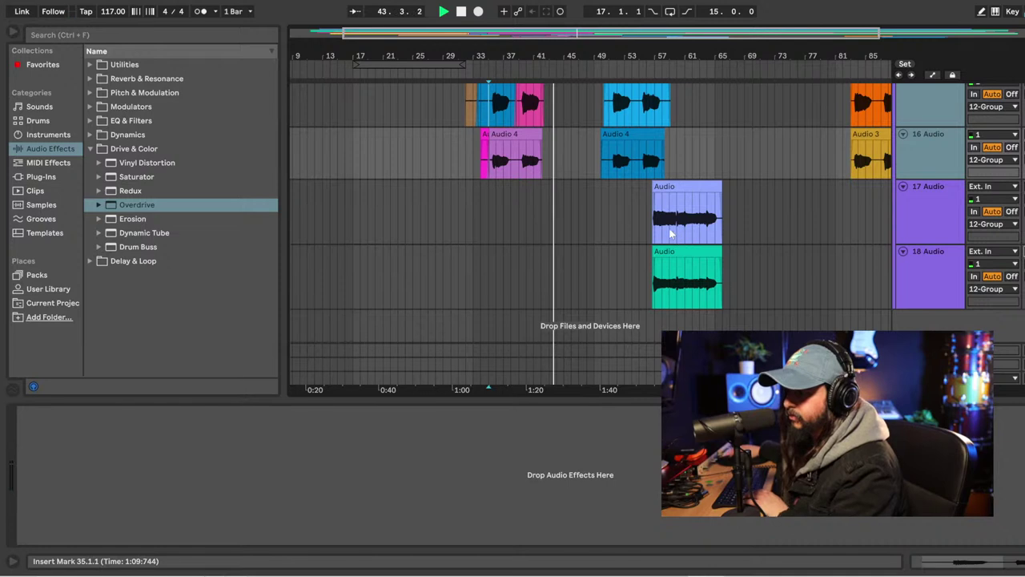
pyautogui.click(655, 210)
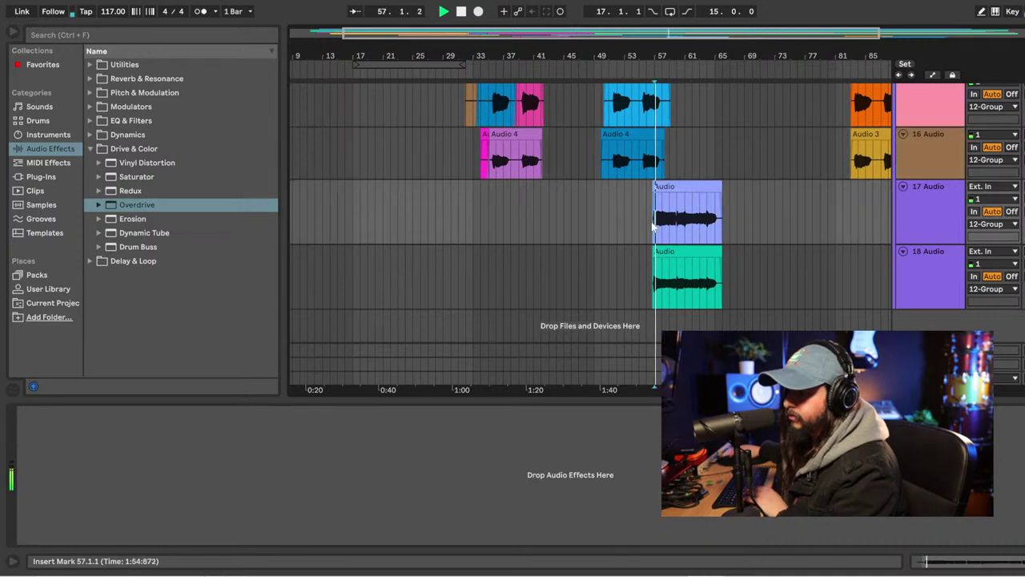
pyautogui.click(922, 287)
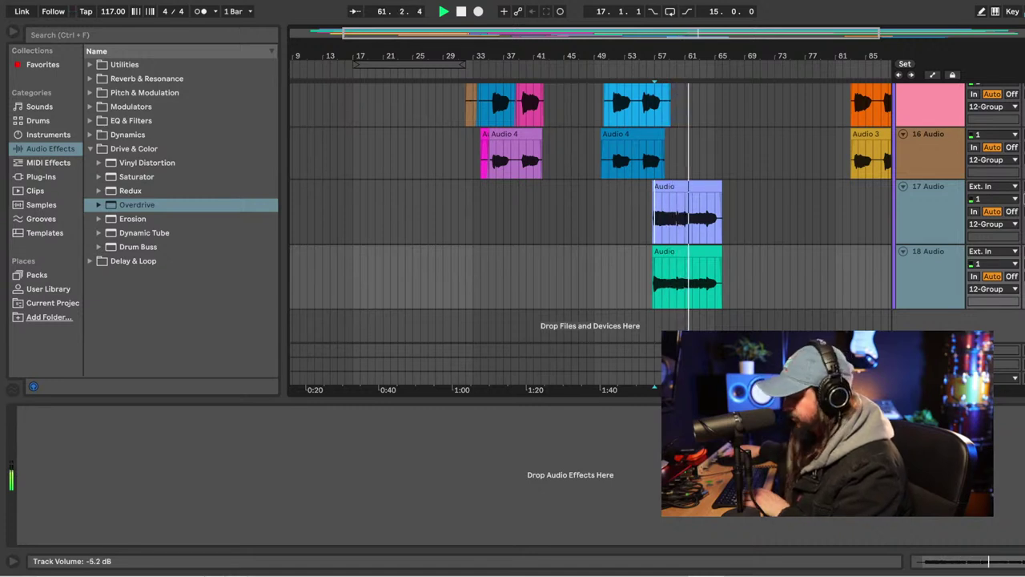
# Show the mixer and pan 17 Audio to the left and 18 Audio to 29R.
pyautogui.press('Tab')
pyautogui.hscroll(3, 641, 389)
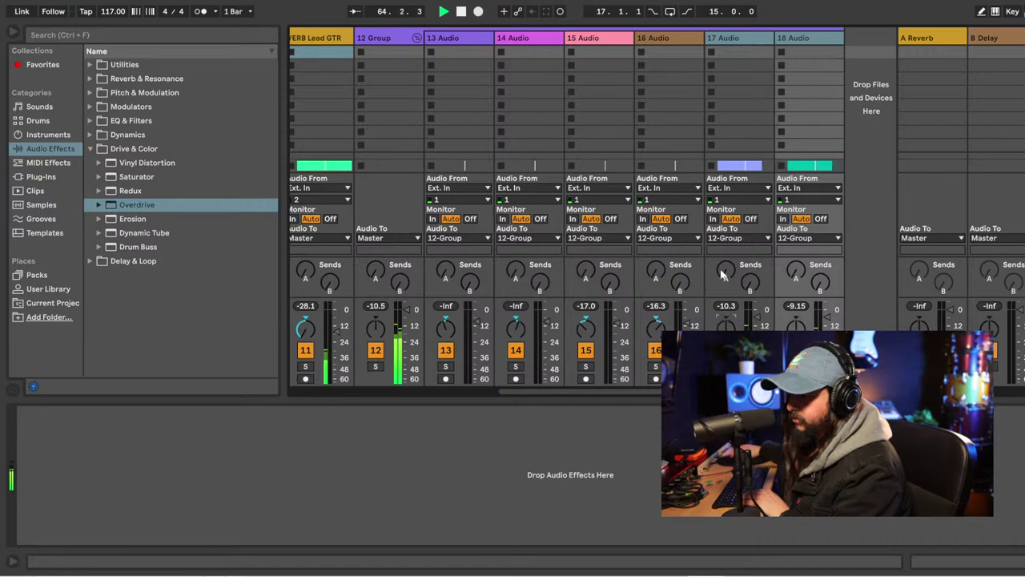
pyautogui.click(744, 50)
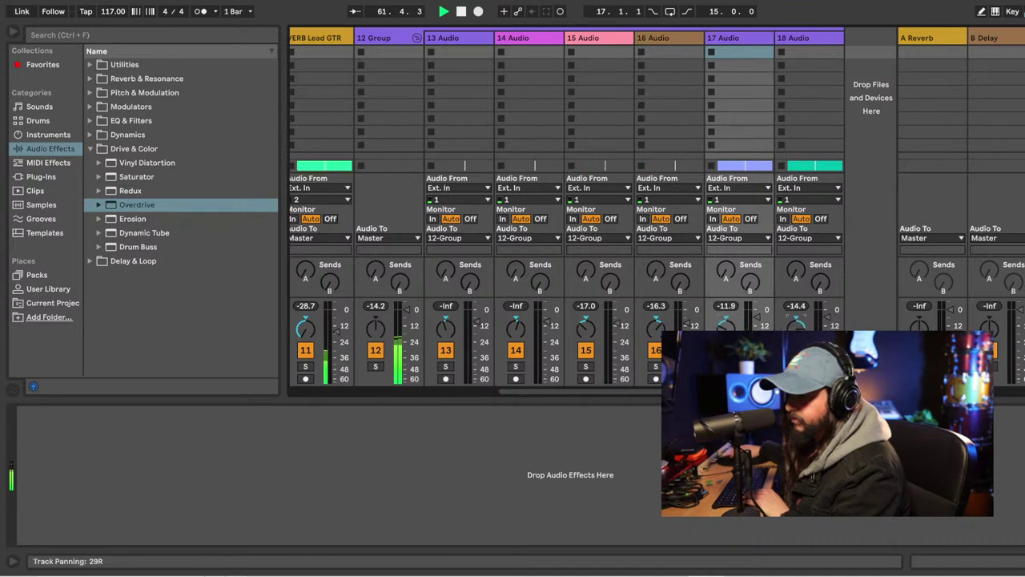
# Set the volume of the 17 Audio and 18 Audio tracks together to -8.6 dB and return to the arrangement.
pyautogui.keyDown('shift'); pyautogui.click(815, 41); pyautogui.keyUp('shift')
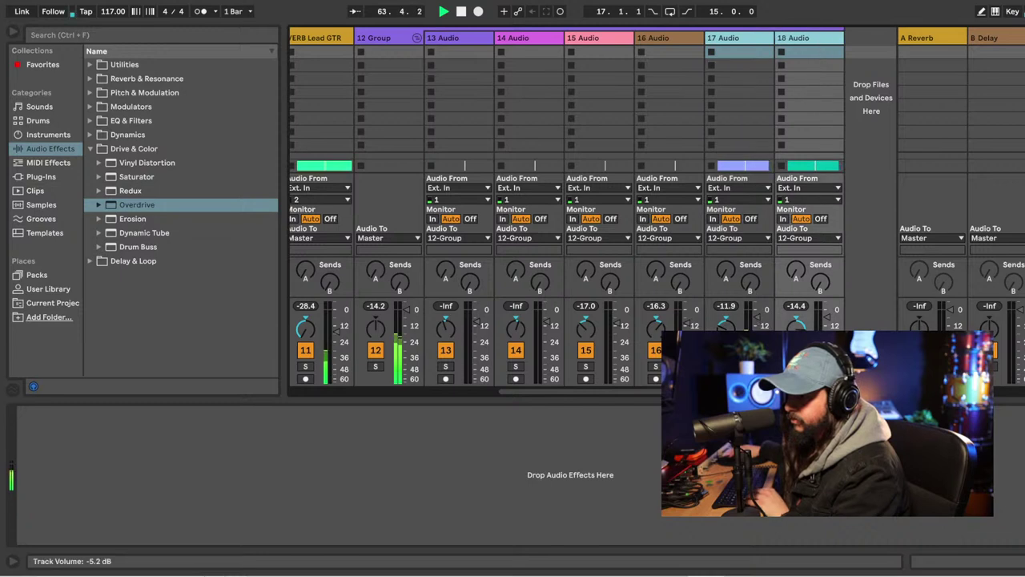
pyautogui.moveTo(761, 320); pyautogui.dragTo(761, 326)
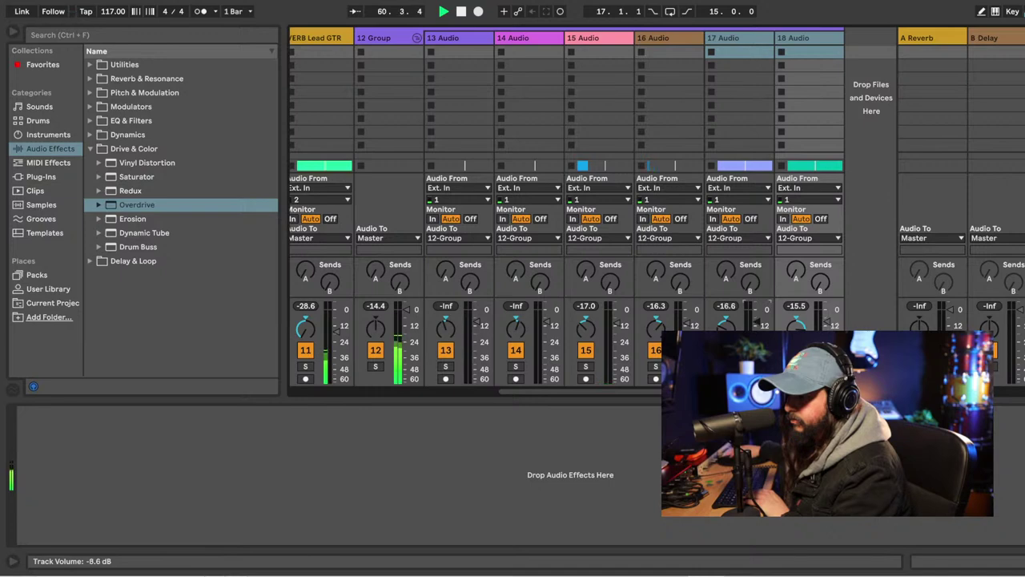
pyautogui.press('Tab')
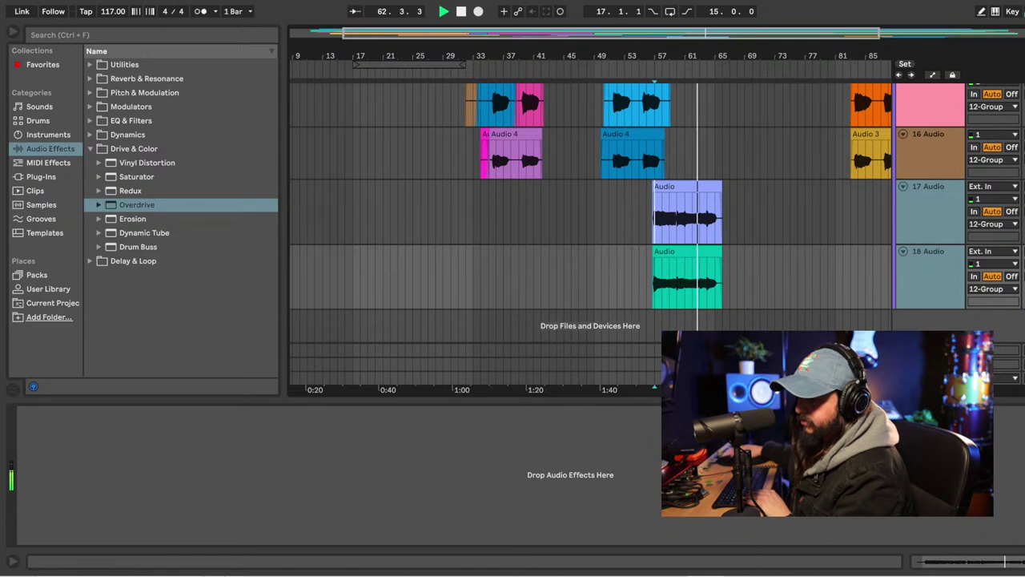
# Play the arrangement from bar 84, near the Audio 3 clip on 16 Audio, and save the set.
pyautogui.hscroll(10, 581, 245)
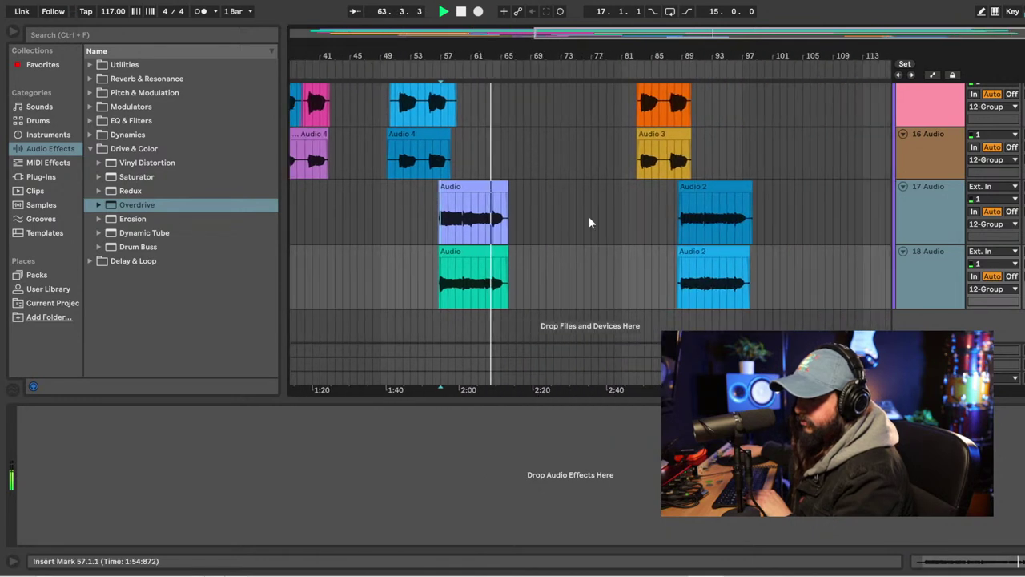
pyautogui.click(641, 165)
pyautogui.hotkey('ctrl', 's')
pyautogui.click(737, 299)
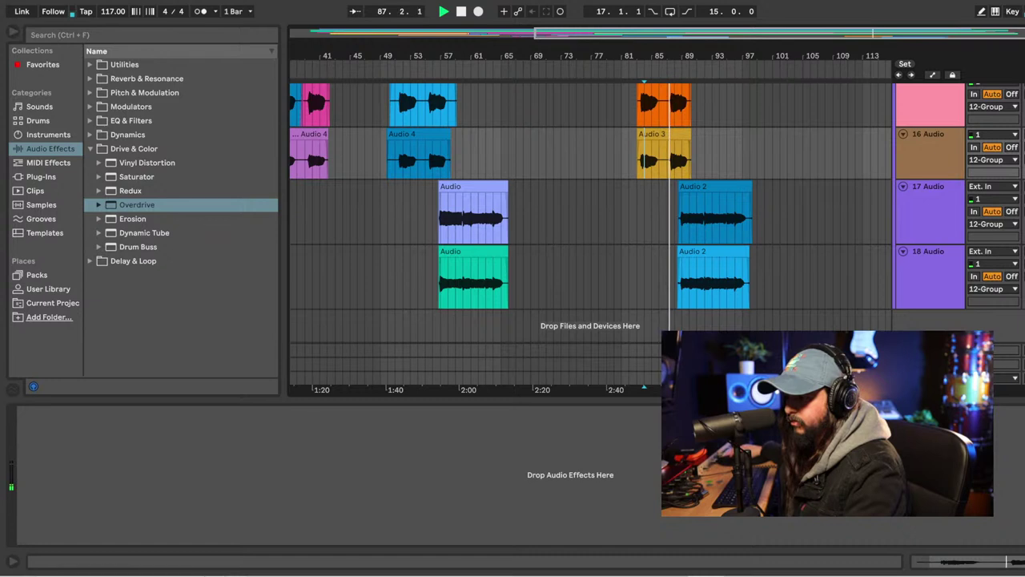
# Hide the device view and place the insert marker at bar 90 on the 17 Audio track.
pyautogui.click(1005, 560)
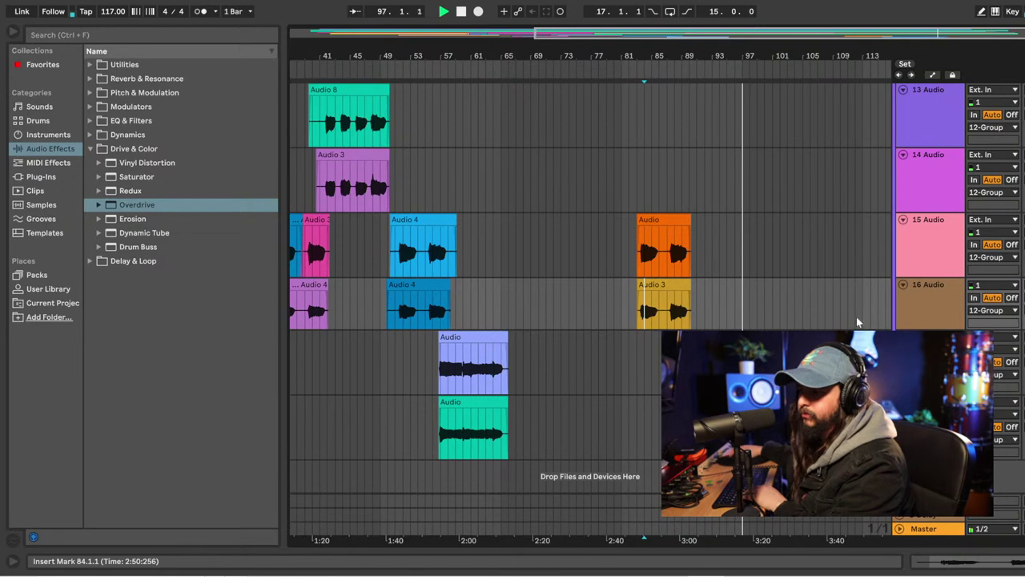
pyautogui.scroll(2, 590, 288)
pyautogui.scroll(4, 590, 289)
pyautogui.scroll(-6, 590, 288)
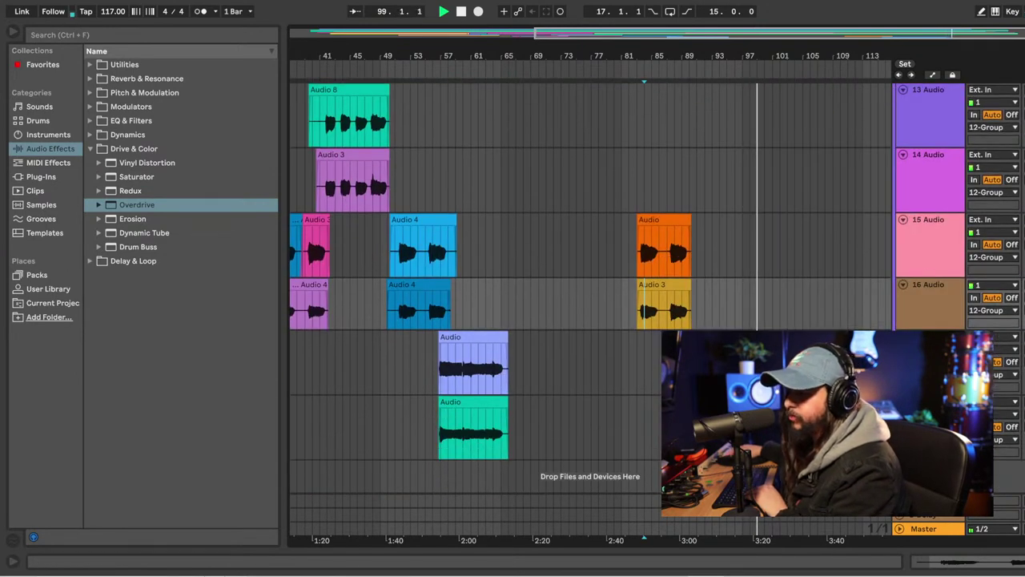
pyautogui.click(690, 362)
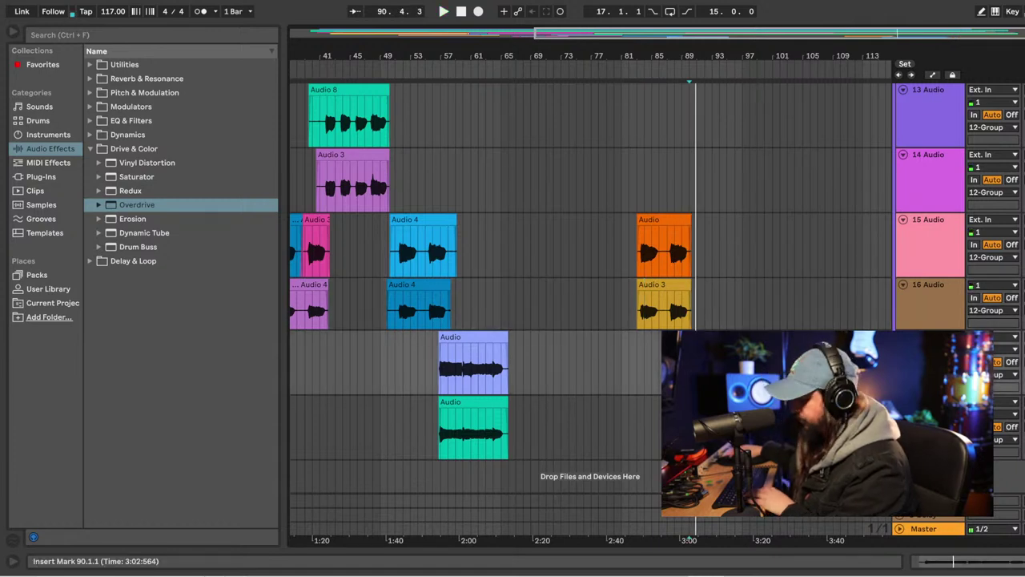
# Hide the browser, fit the whole song in the arrangement, and play it from bar 6.
pyautogui.click(12, 32)
pyautogui.moveTo(389, 535); pyautogui.dragTo(696, 539)
pyautogui.scroll(10, 350, 291)
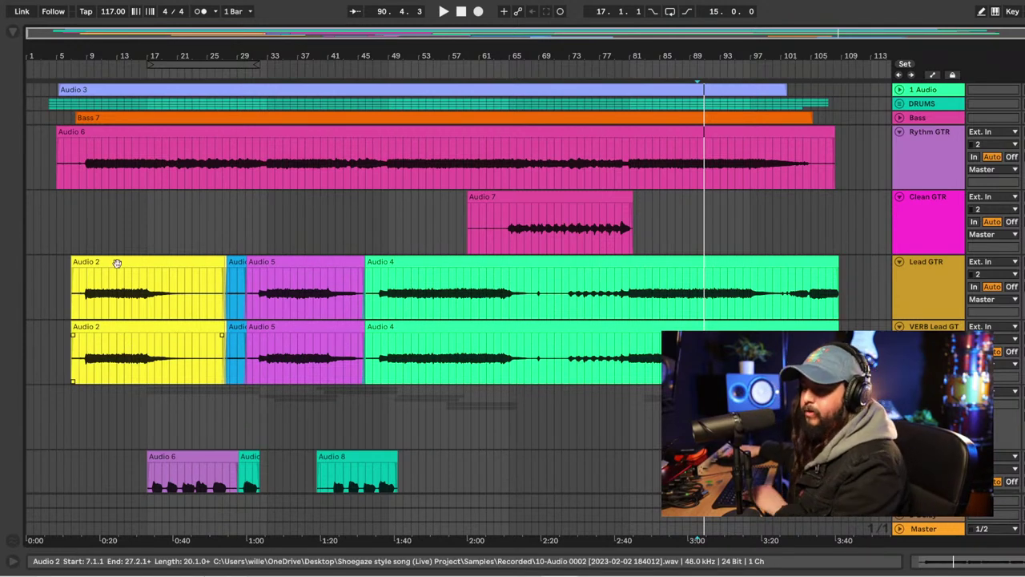
pyautogui.click(85, 201)
pyautogui.press('space')
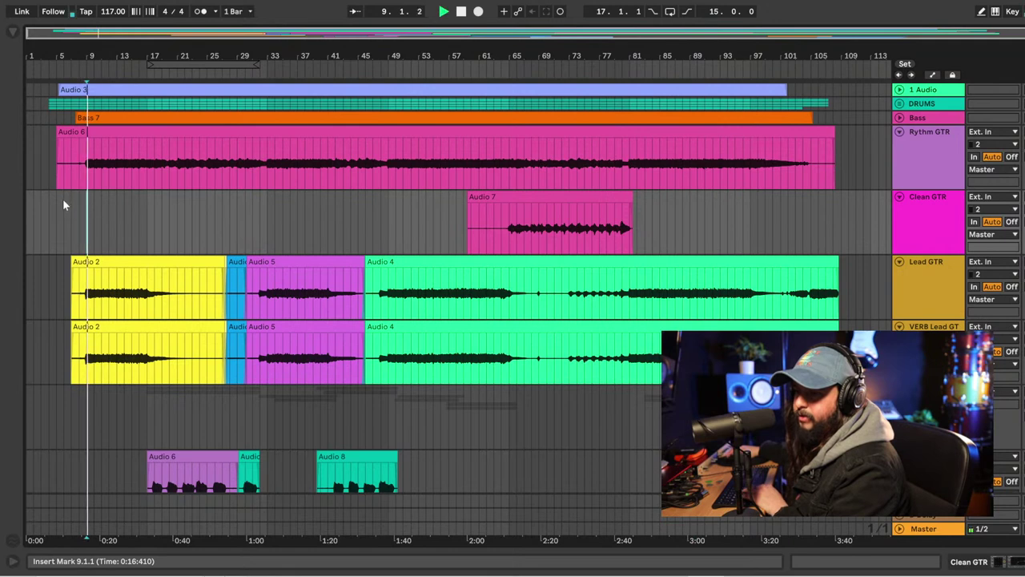
pyautogui.click(62, 201)
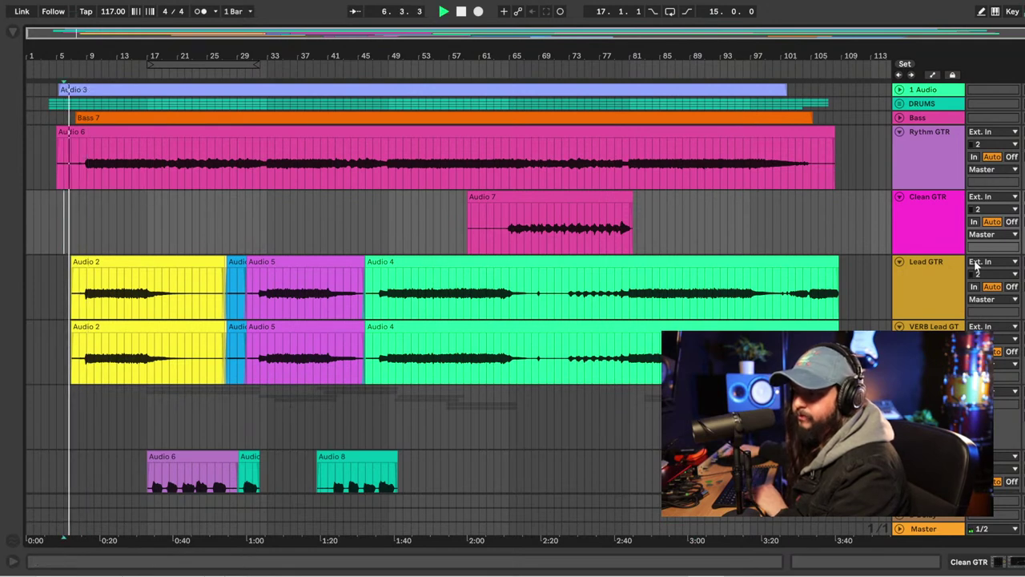
# Unfold the Bass track and the DRUMS group, and restart playback from bar 8.
pyautogui.click(899, 118)
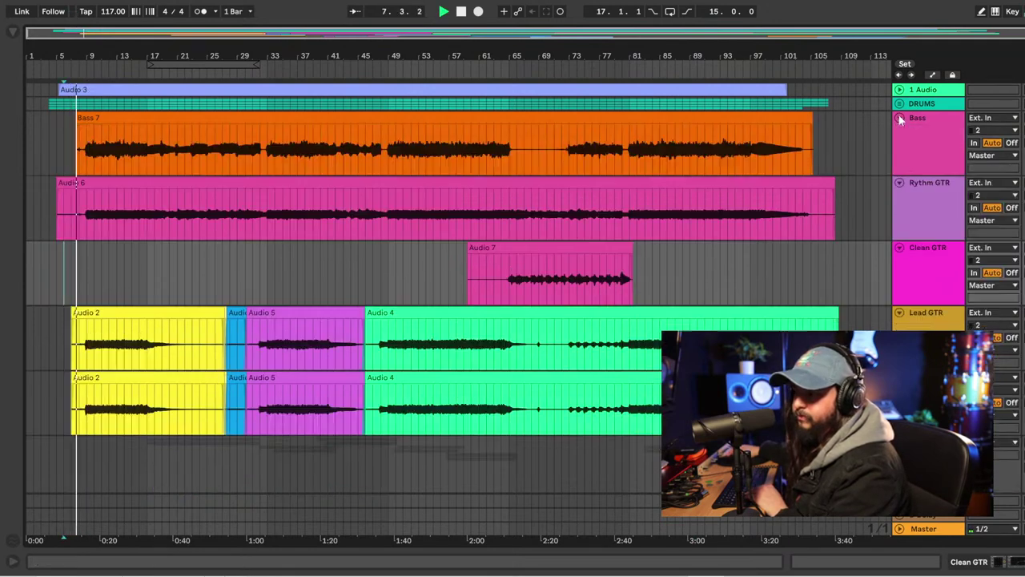
pyautogui.click(900, 103)
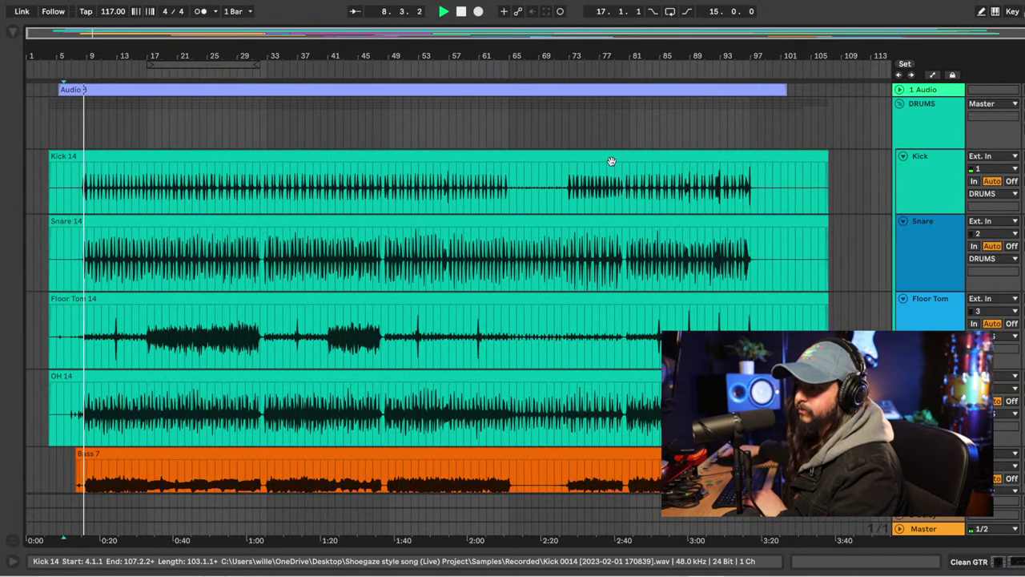
pyautogui.scroll(-3, 614, 228)
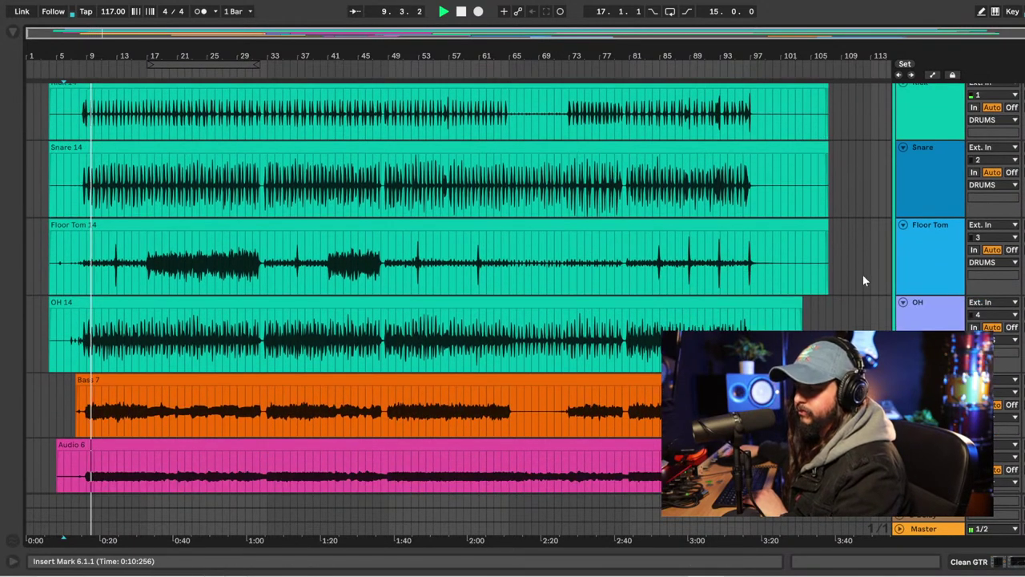
pyautogui.scroll(3, 927, 261)
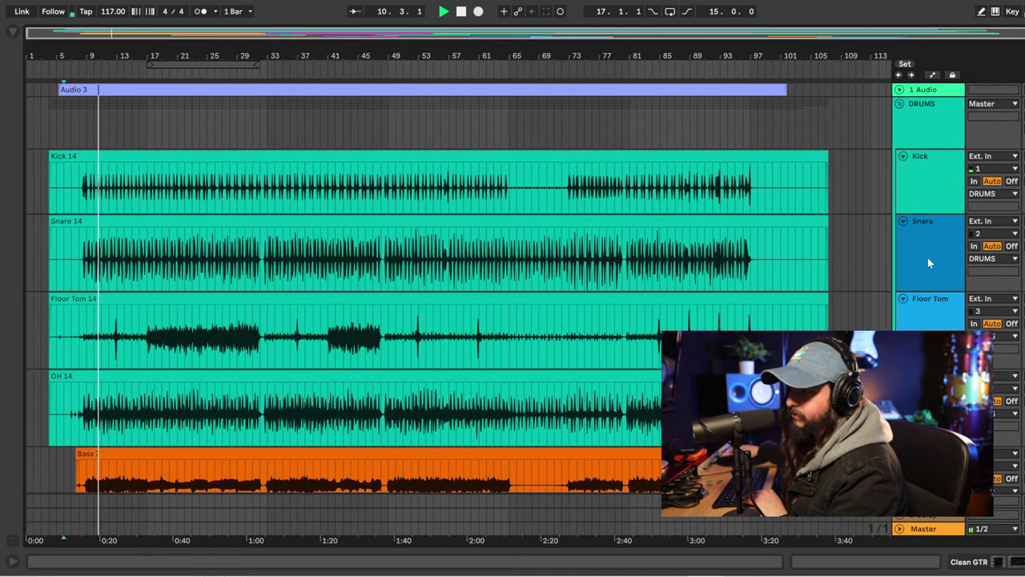
pyautogui.scroll(-3, 945, 264)
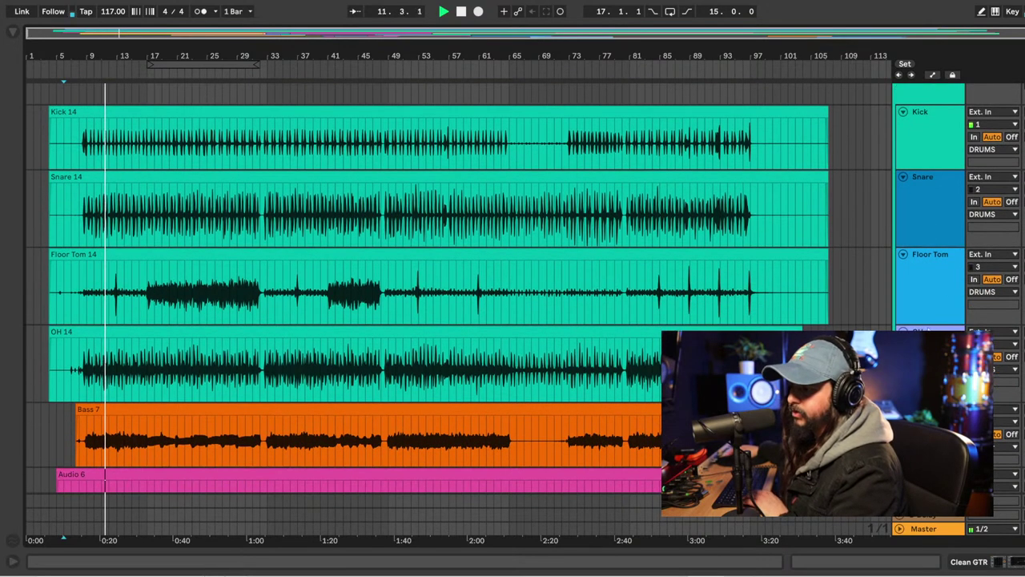
pyautogui.scroll(-5, 93, 390)
pyautogui.press('space')
pyautogui.press('space')
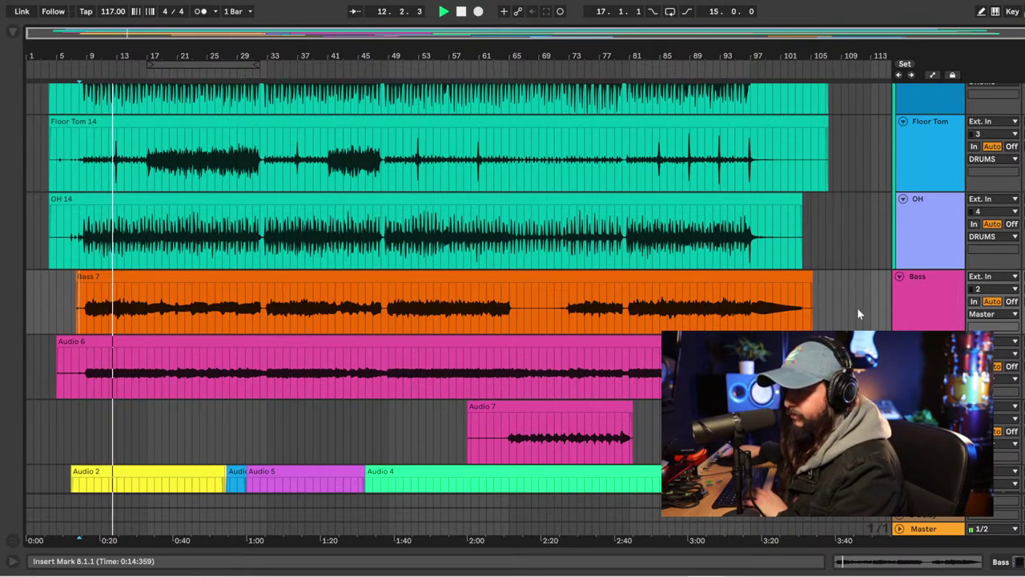
# Listen to the song while reviewing the drum, bass and guitar tracks down to 12 Group.
pyautogui.scroll(-1, 856, 307)
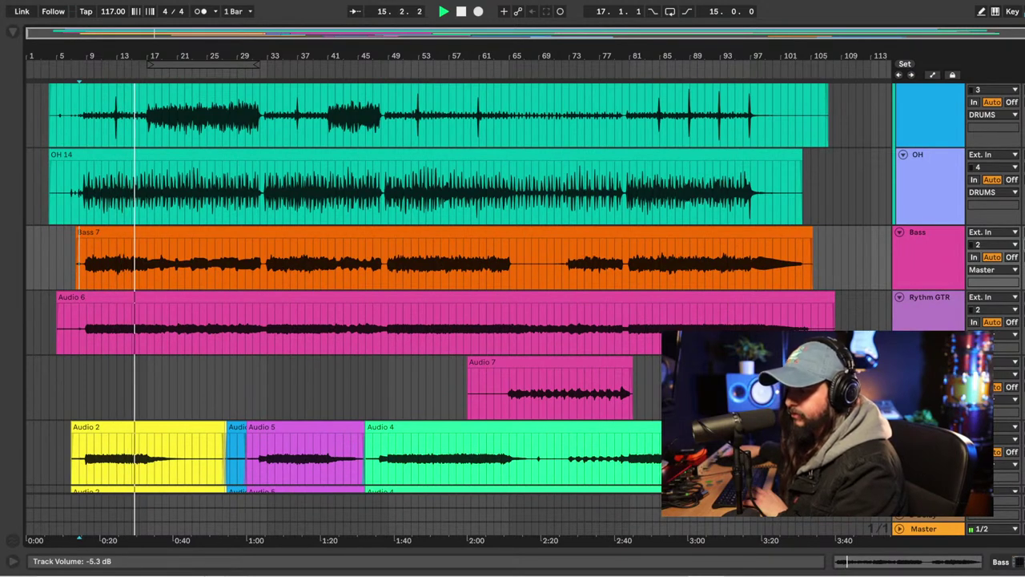
pyautogui.scroll(4, 1022, 200)
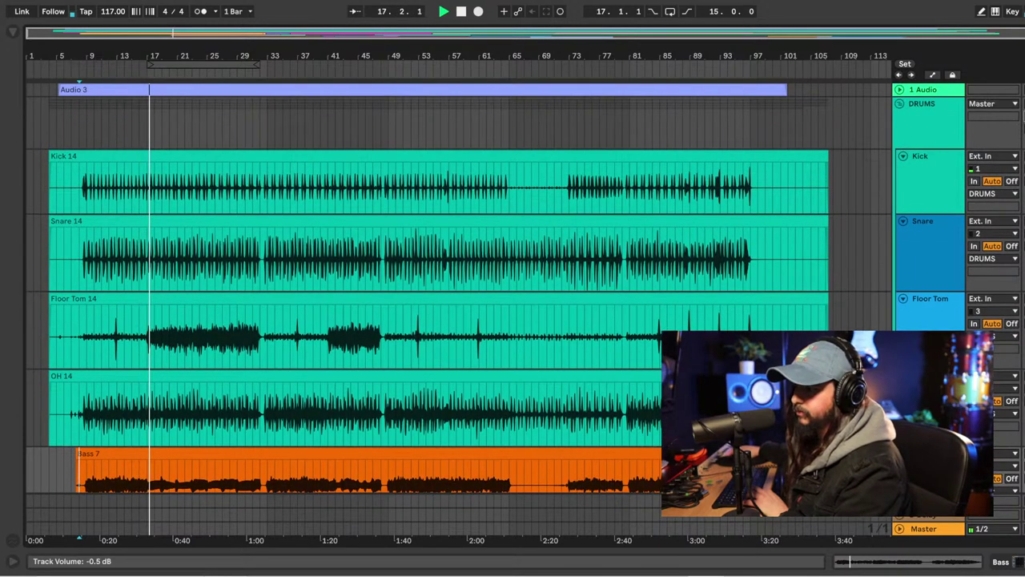
pyautogui.scroll(-5, 927, 308)
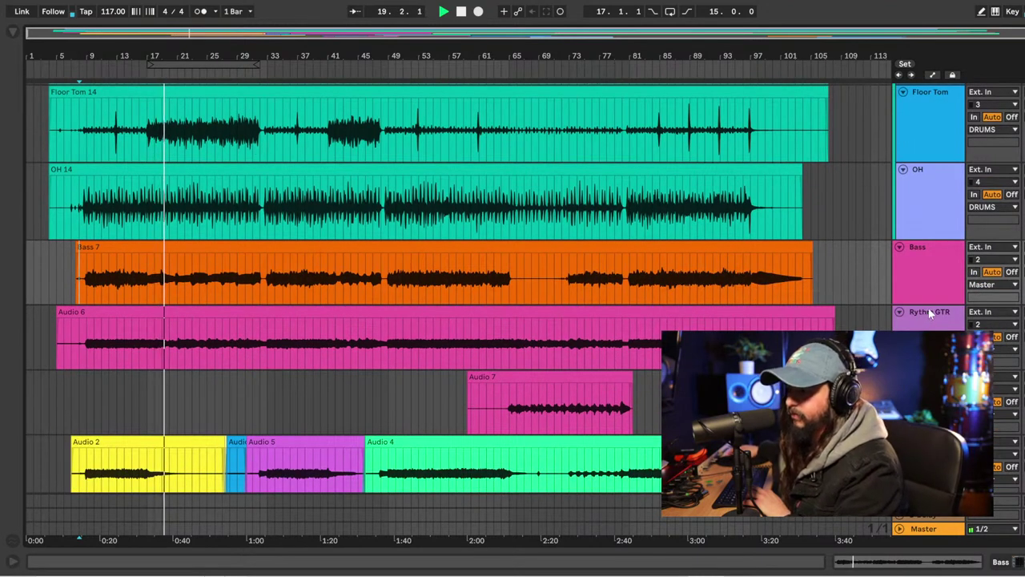
pyautogui.scroll(-1, 935, 316)
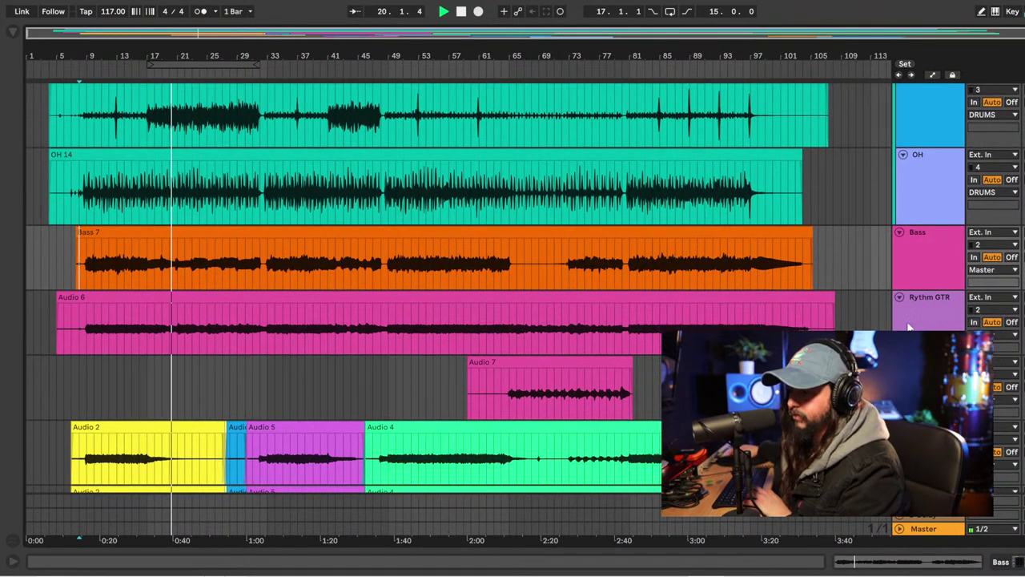
pyautogui.scroll(-4, 908, 326)
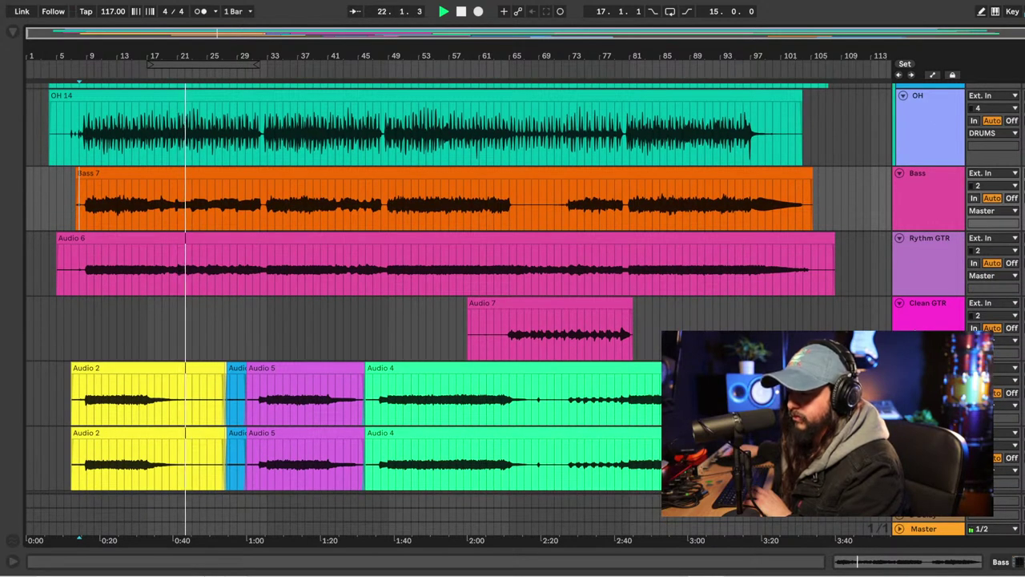
pyautogui.scroll(-3, 525, 289)
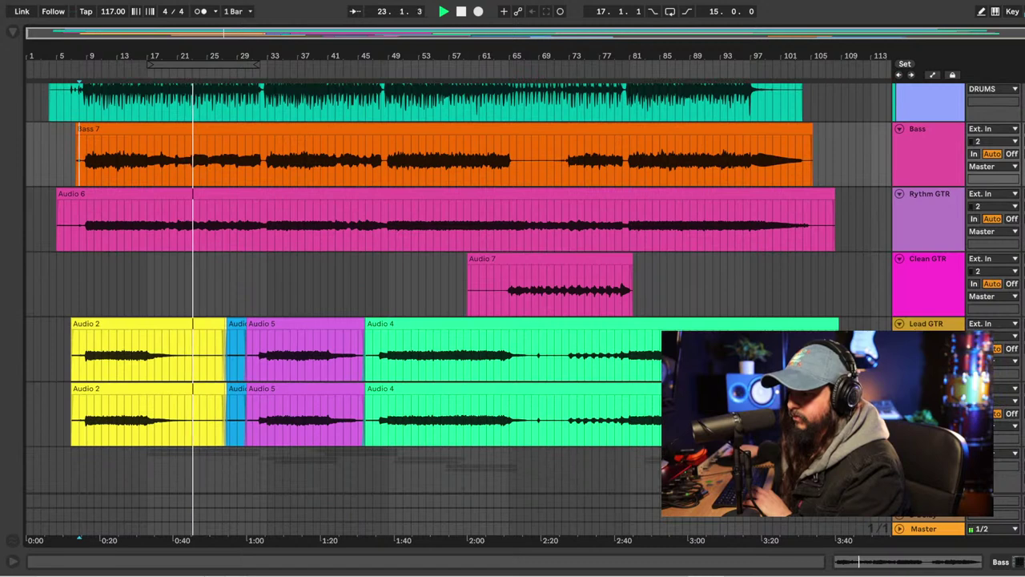
pyautogui.scroll(-3, 526, 309)
pyautogui.scroll(-3, 526, 309)
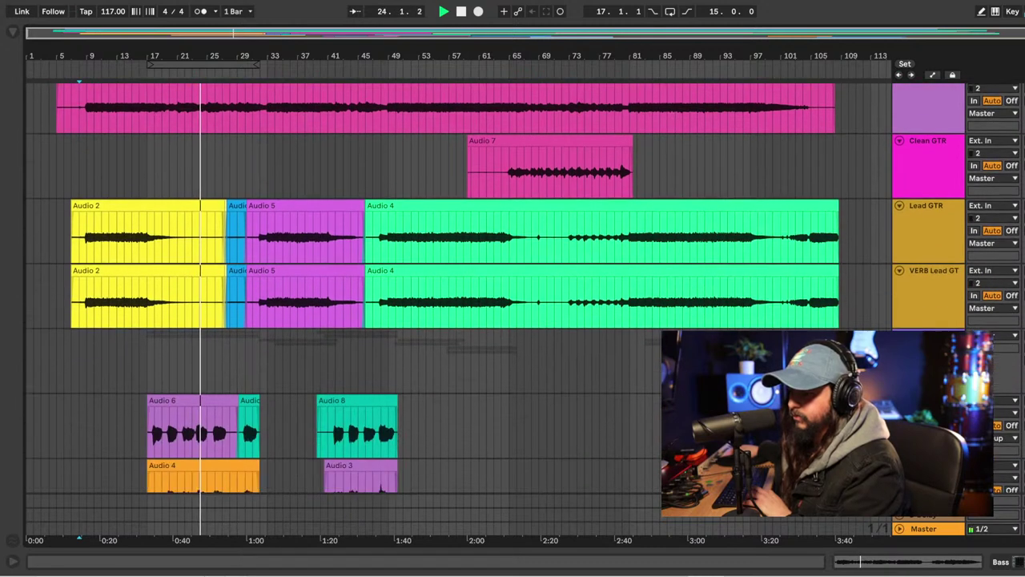
pyautogui.scroll(-3, 526, 309)
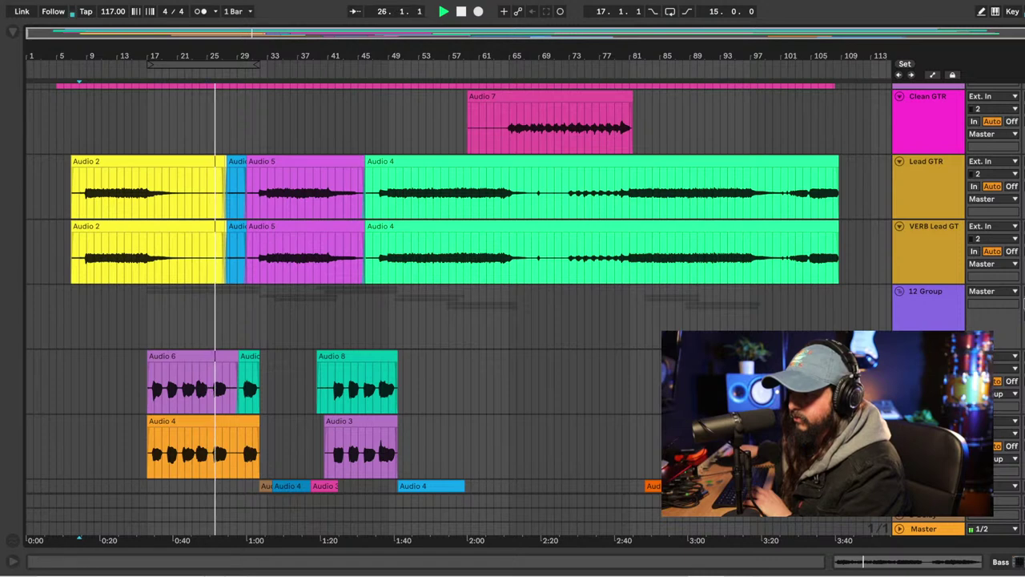
# Show the effects chain of 12 Group and check the track levels and panning in the mixer.
pyautogui.click(1021, 301)
pyautogui.click(1015, 561)
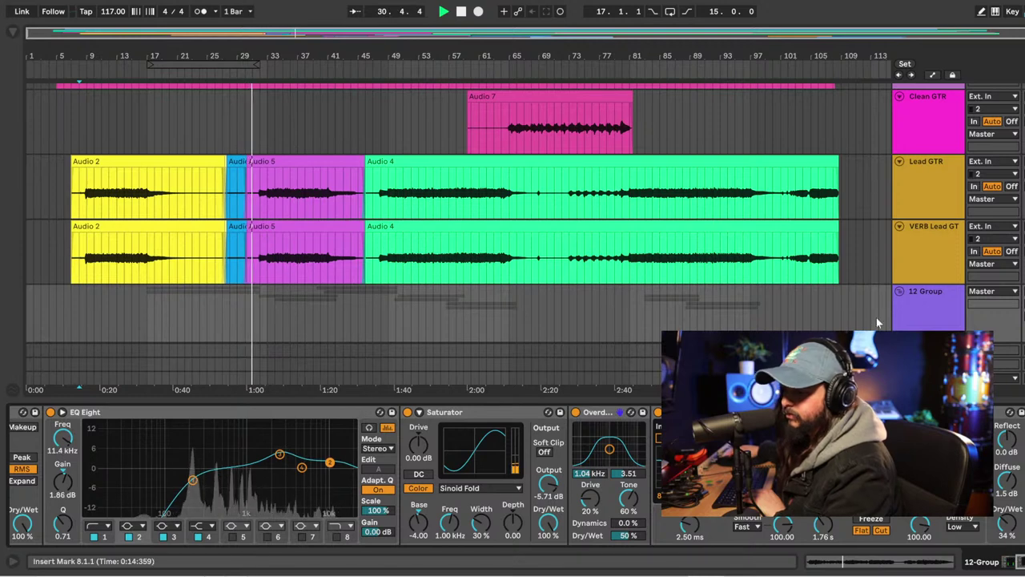
pyautogui.click(917, 315)
pyautogui.scroll(-1, 767, 273)
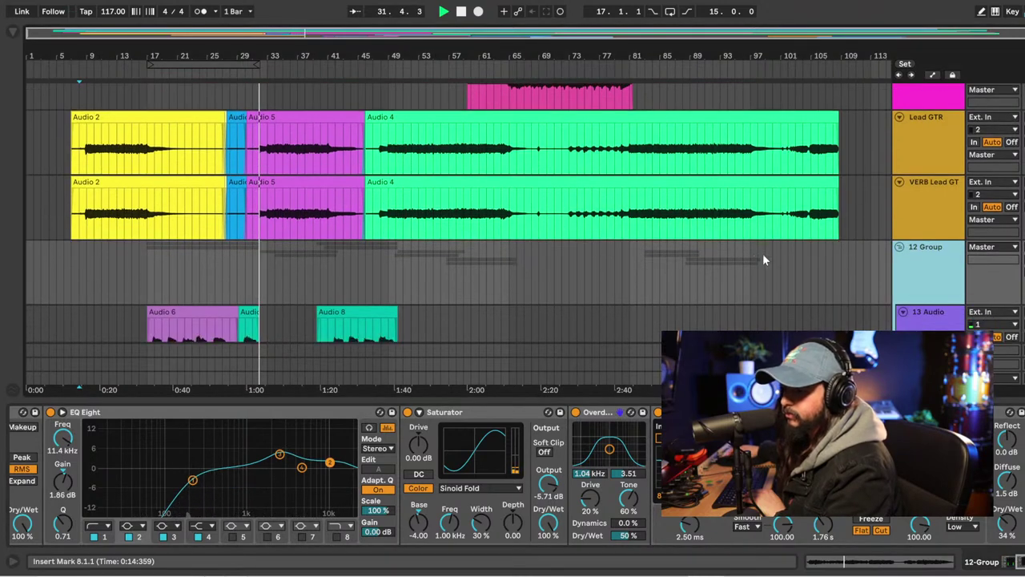
pyautogui.scroll(2, 813, 227)
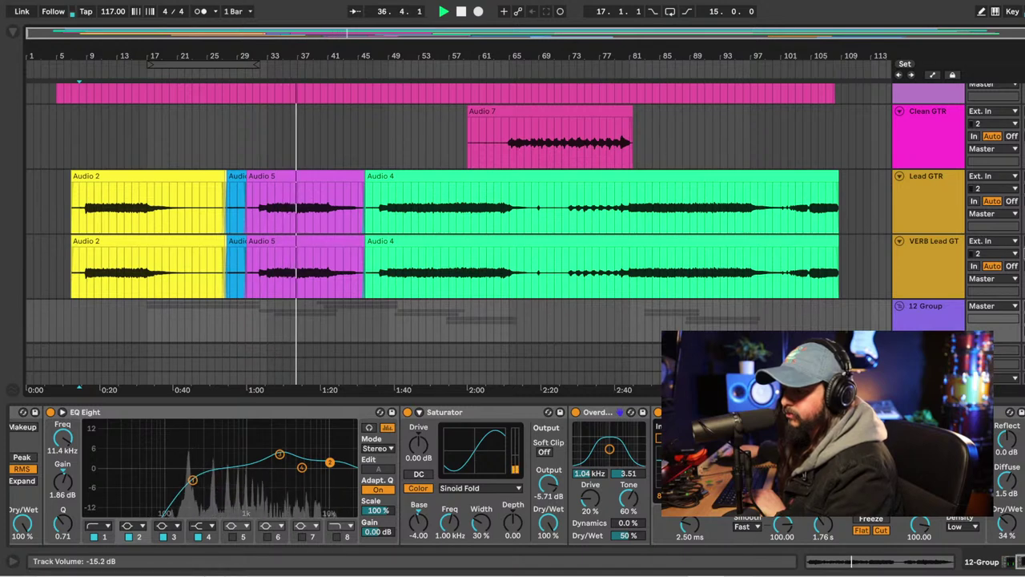
pyautogui.press('Tab')
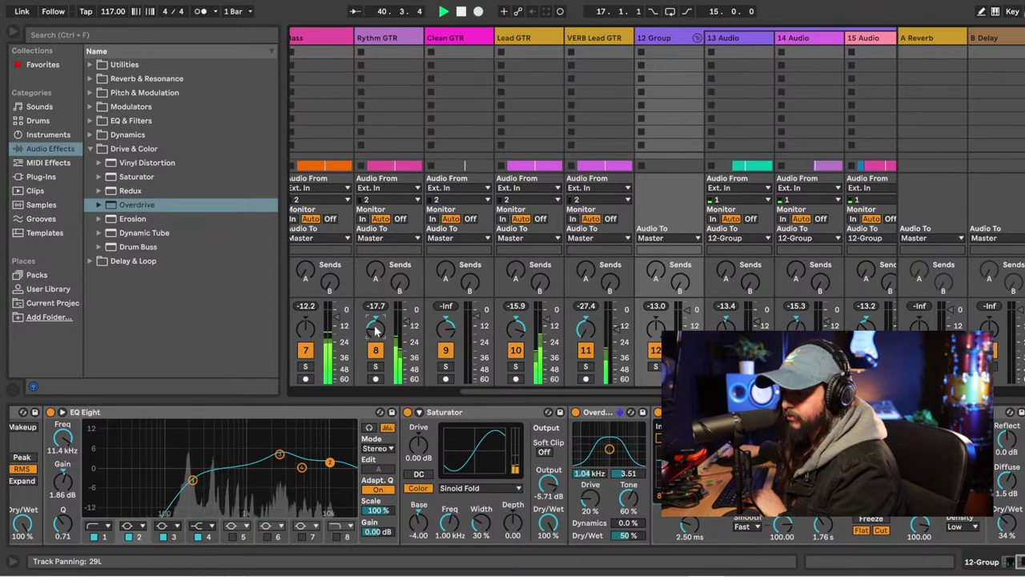
pyautogui.press('Tab')
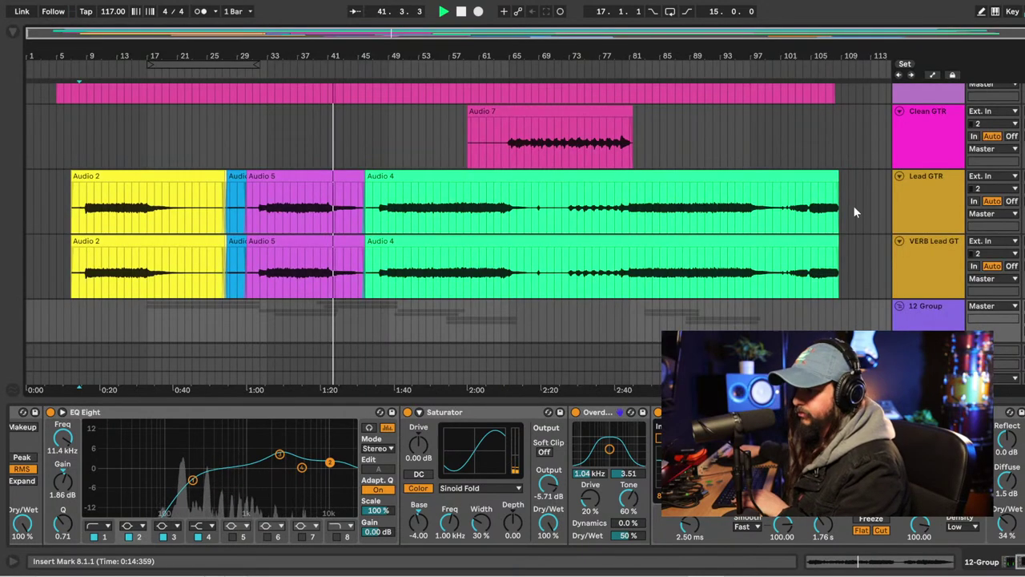
# Set the Tone of the Overdrive on 12 Group to 40% while the song plays.
pyautogui.scroll(-3, 925, 262)
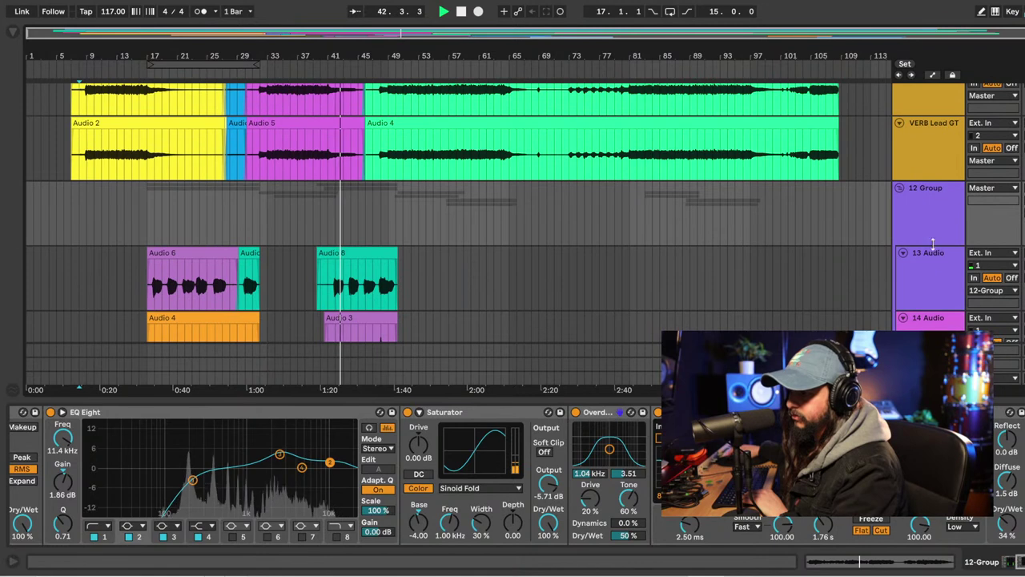
pyautogui.click(917, 217)
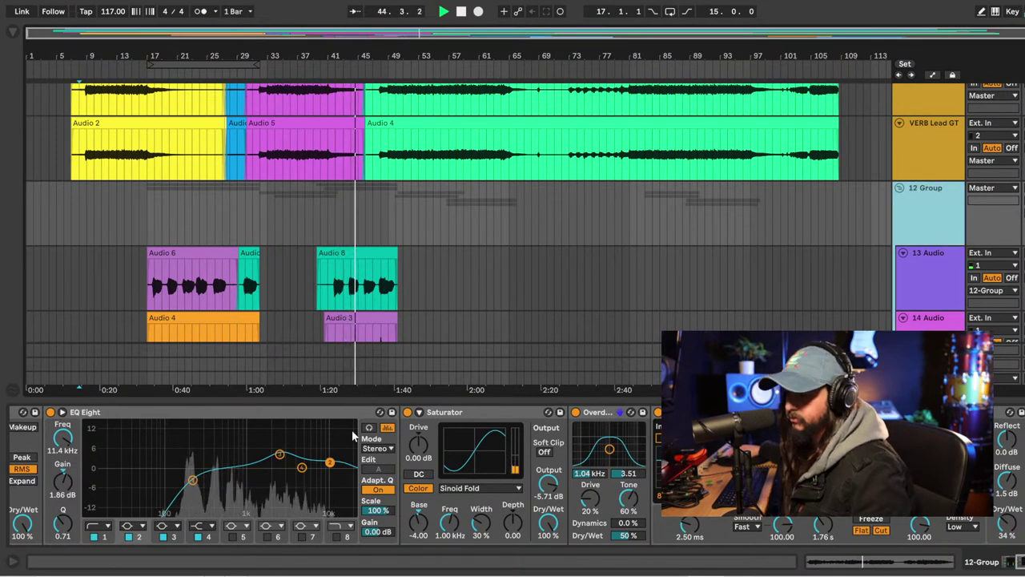
pyautogui.moveTo(629, 498)
pyautogui.mouseDown()
pyautogui.moveTo(629, 537)
pyautogui.moveTo(629, 511)
pyautogui.mouseUp()
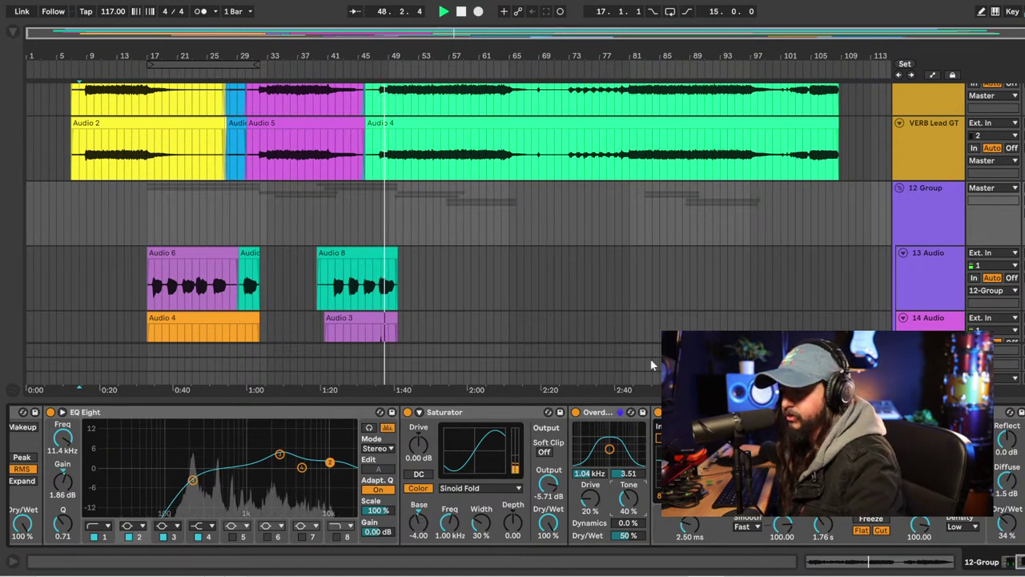
pyautogui.scroll(-2, 695, 234)
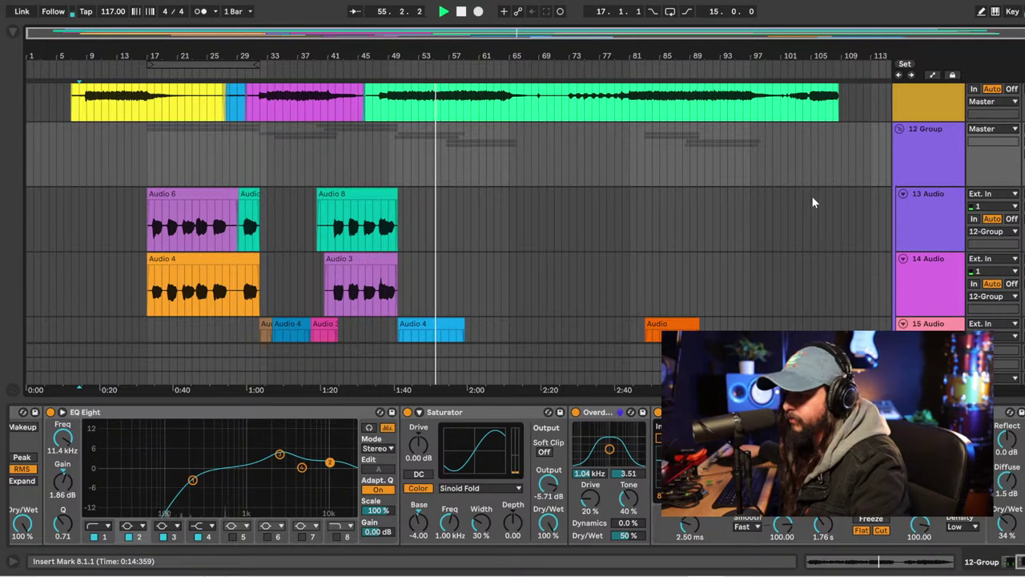
pyautogui.scroll(-5, 812, 200)
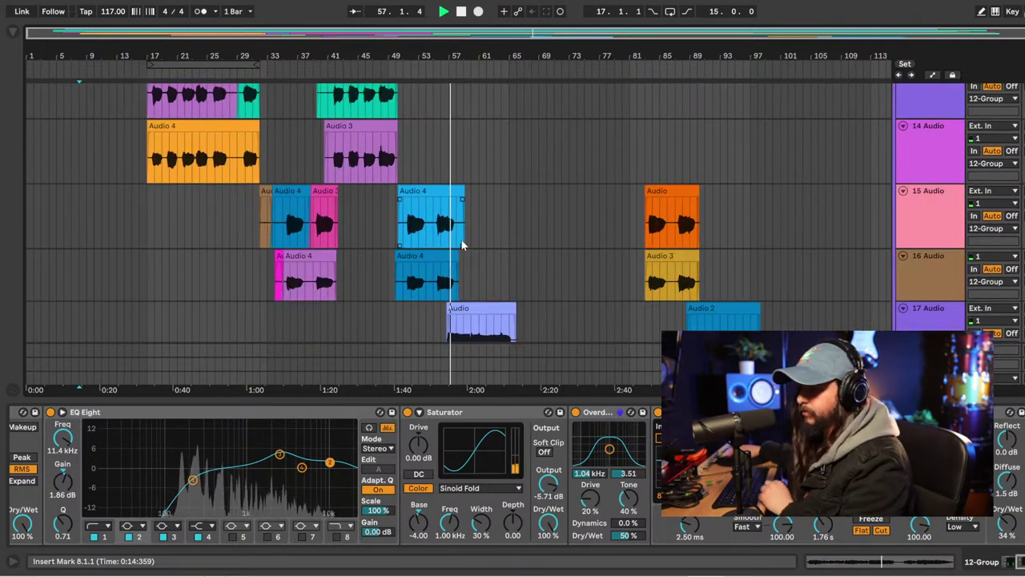
# Delete the empty clip tails on tracks 14 Audio to 16 Audio between 58.2.1 and 60.1.3.
pyautogui.hotkey('ctrl', 'd')
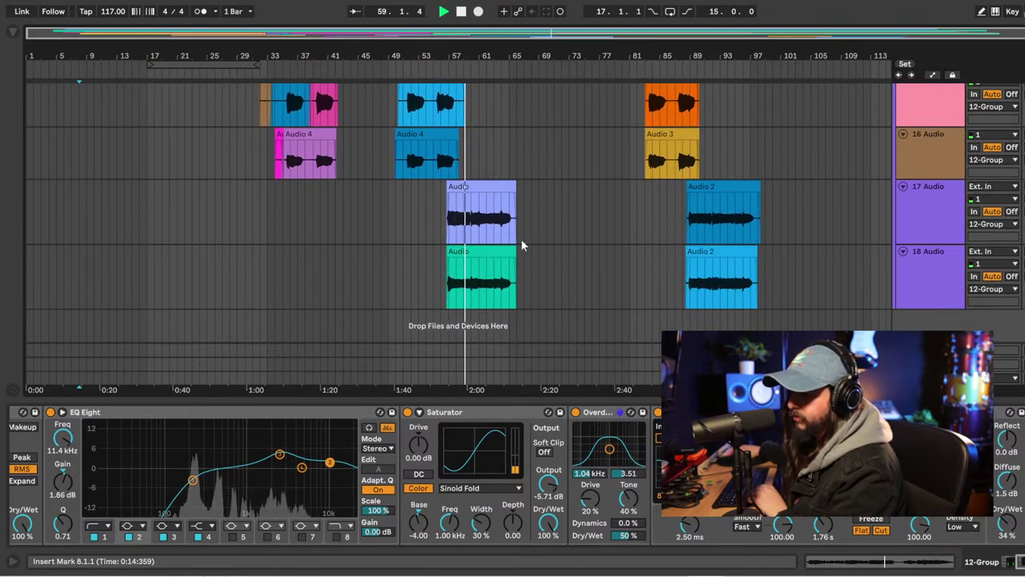
pyautogui.scroll(5, 517, 233)
pyautogui.scroll(3, 517, 234)
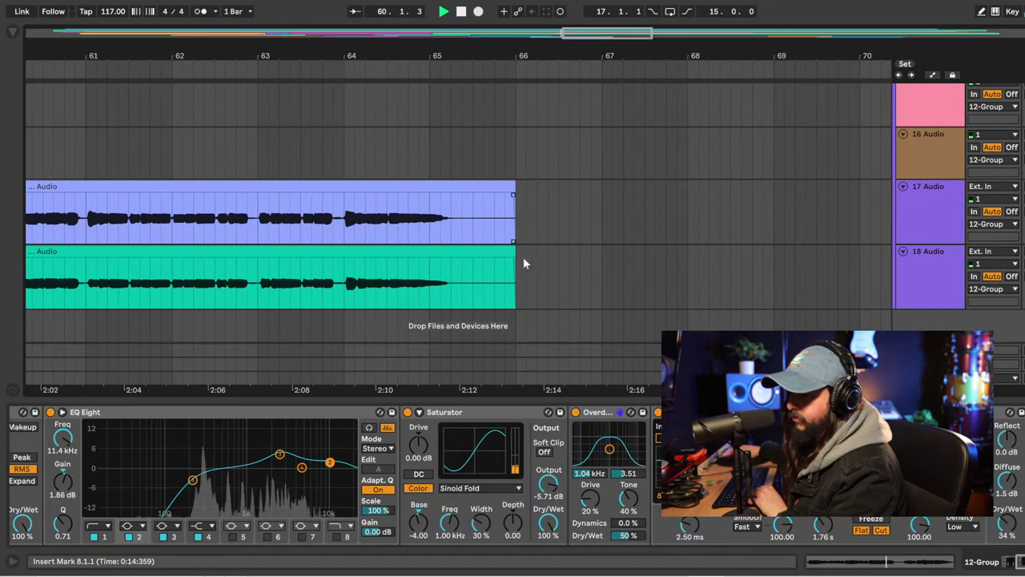
pyautogui.hscroll(-5, 532, 261)
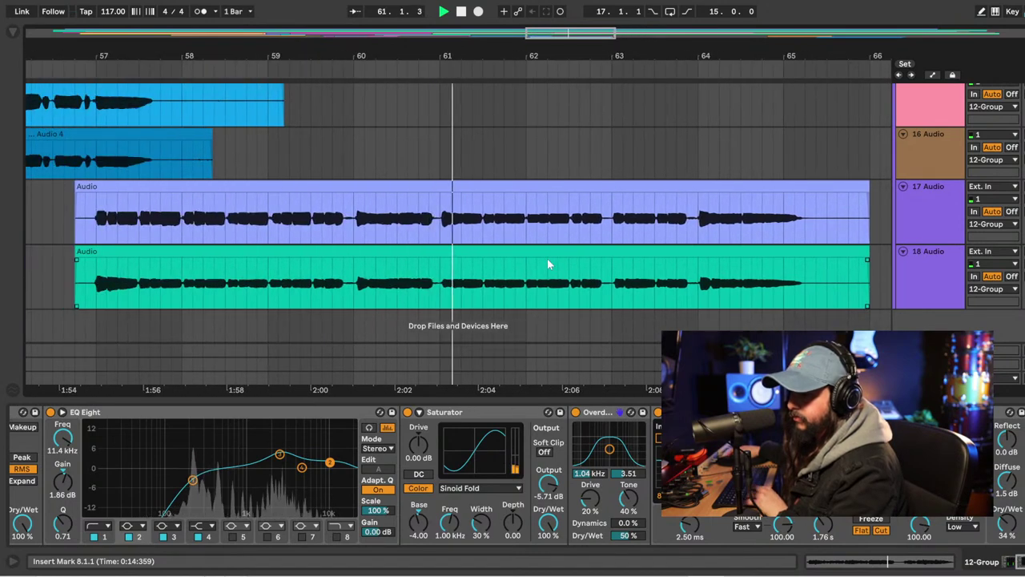
pyautogui.click(535, 238)
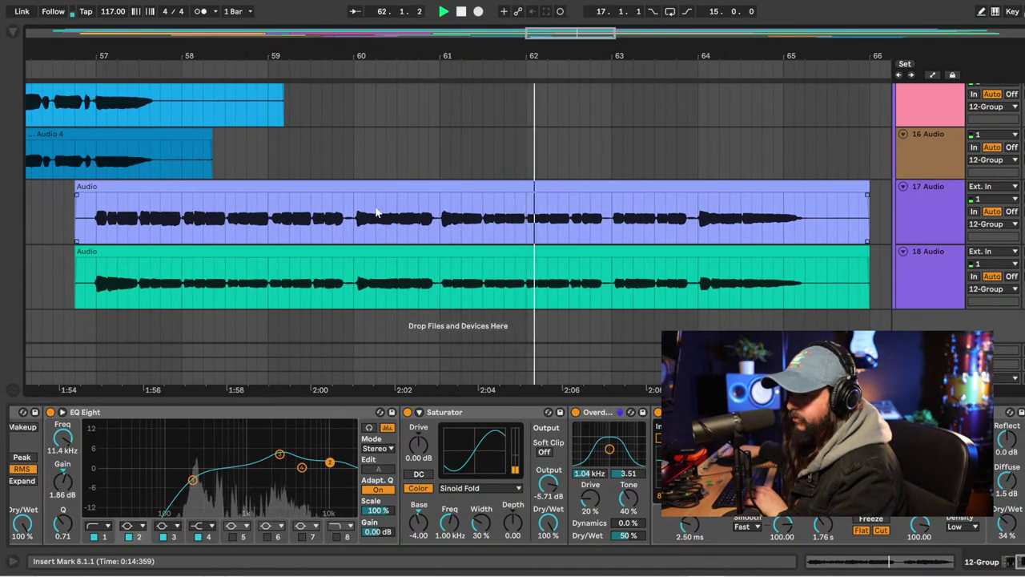
pyautogui.scroll(2, 376, 212)
pyautogui.moveTo(365, 120); pyautogui.dragTo(218, 237)
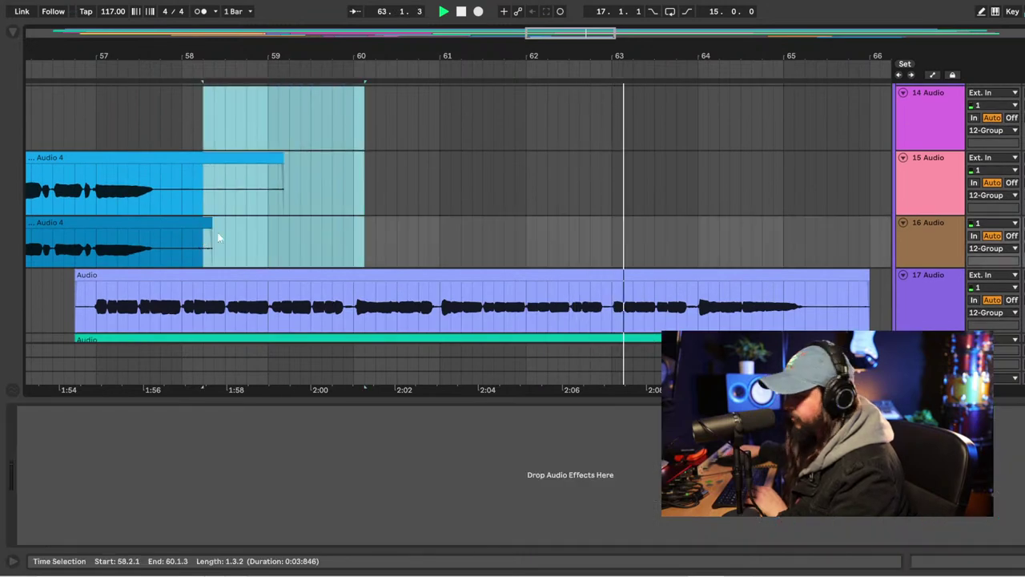
pyautogui.press('Delete')
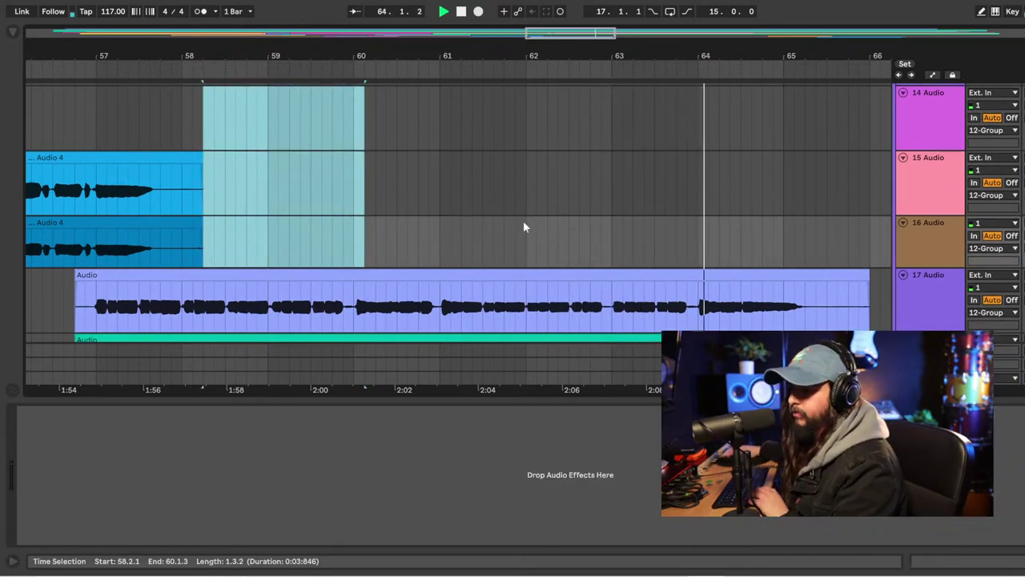
# Select the 12 Group track and fold the group to hide its audio tracks.
pyautogui.scroll(-5, 627, 229)
pyautogui.hscroll(3, 574, 393)
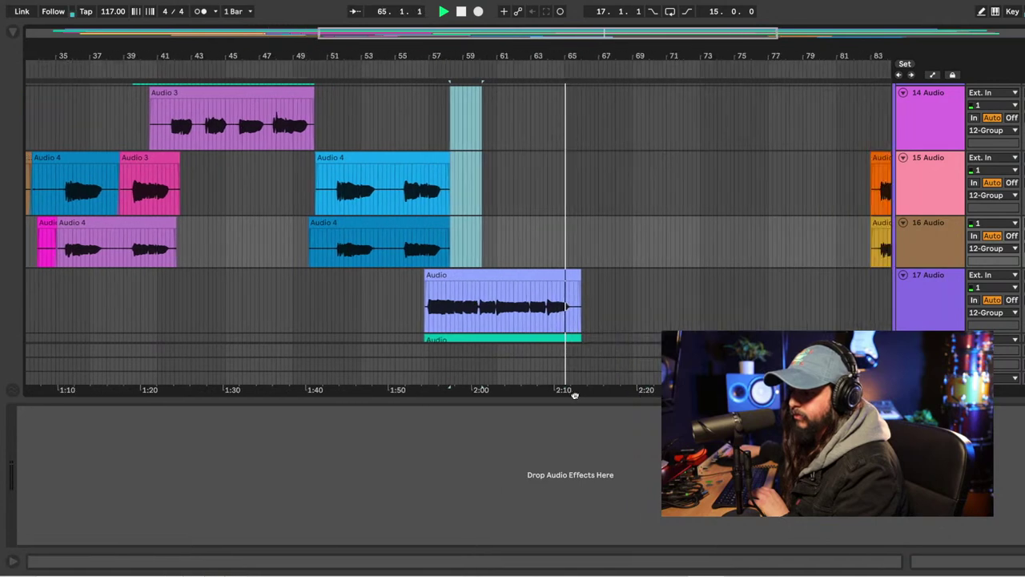
pyautogui.scroll(4, 929, 285)
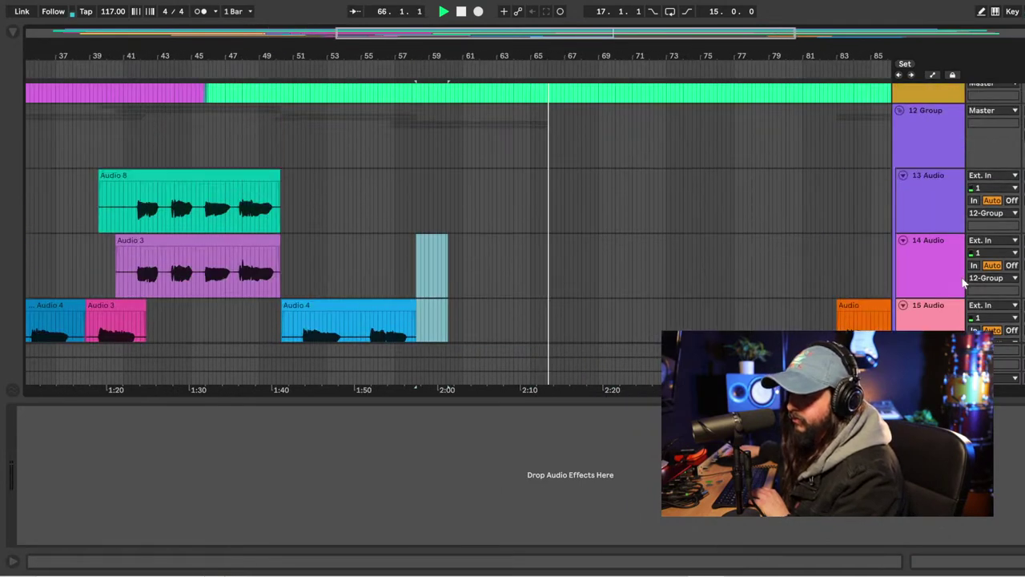
pyautogui.scroll(3, 963, 280)
pyautogui.click(925, 210)
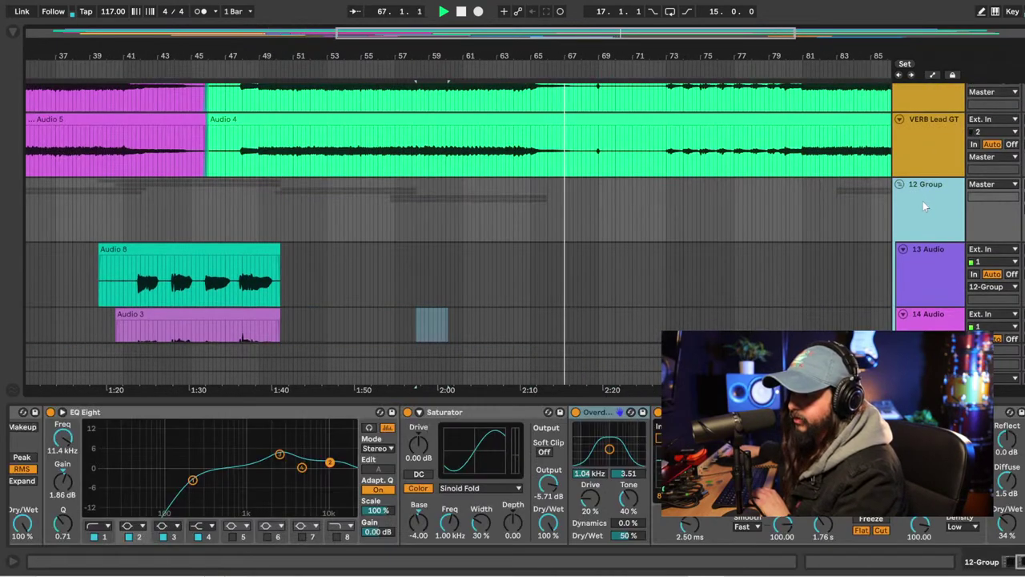
pyautogui.click(898, 184)
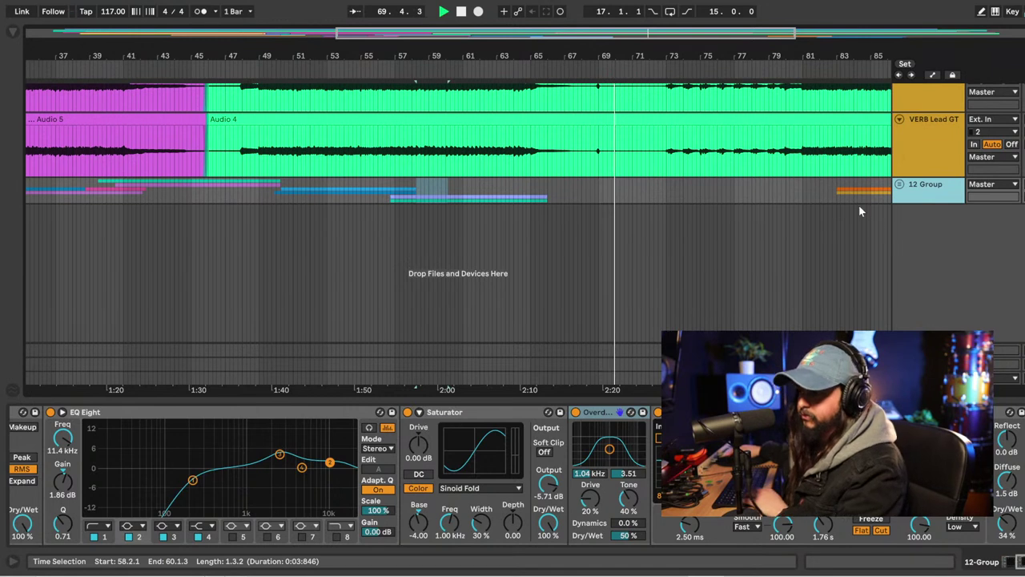
# Add a Compressor after the reastream device, switch it to the activity meter view, and set its threshold to -12.7 dB.
pyautogui.click(925, 192)
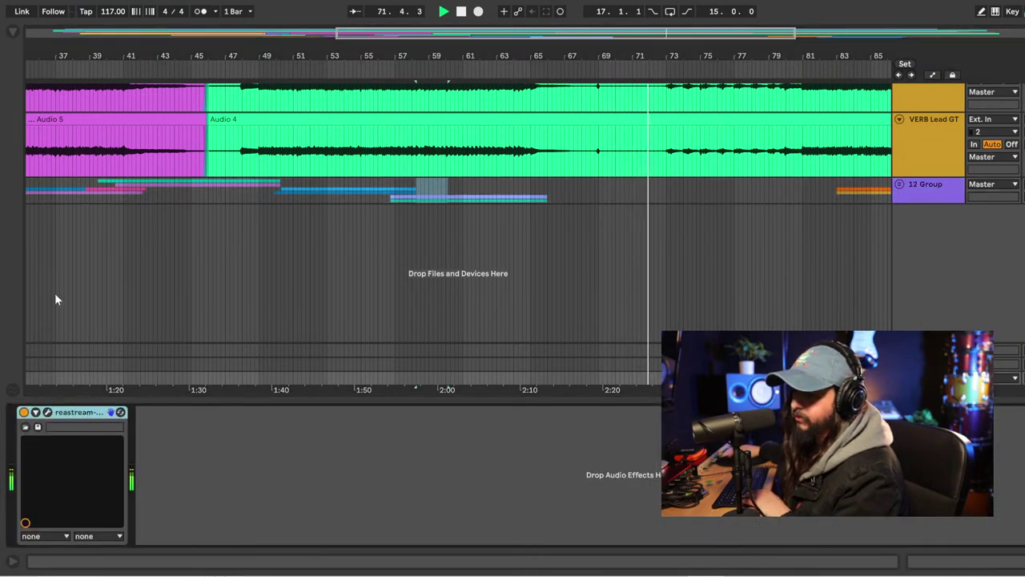
pyautogui.click(12, 33)
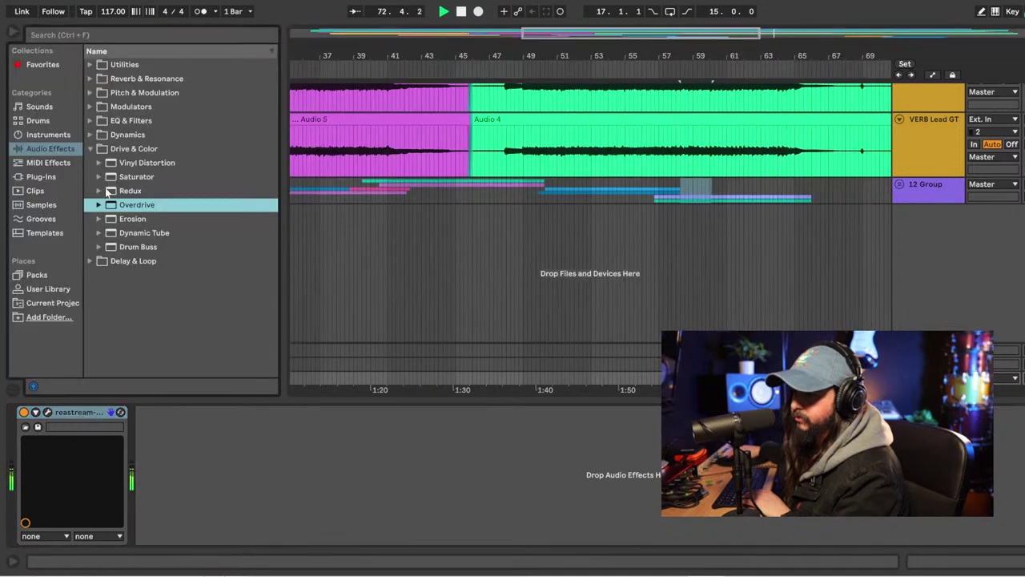
pyautogui.click(90, 149)
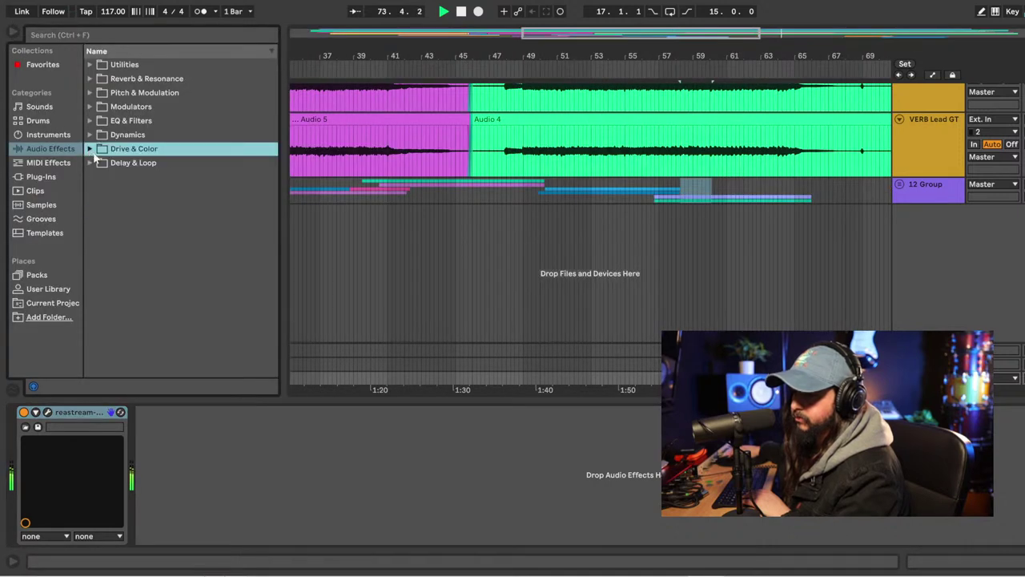
pyautogui.click(90, 135)
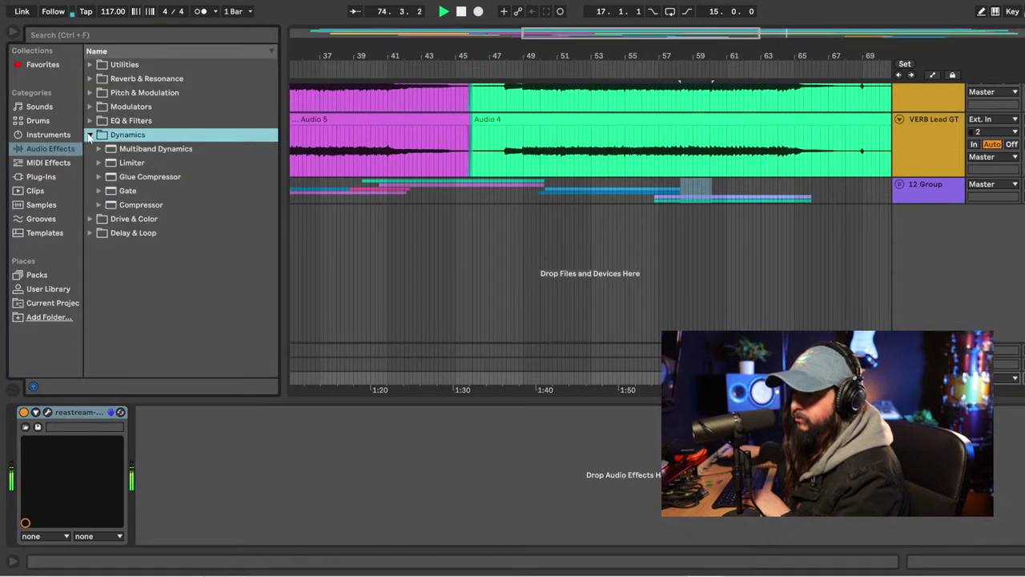
pyautogui.click(111, 206)
pyautogui.moveTo(216, 416); pyautogui.dragTo(202, 462)
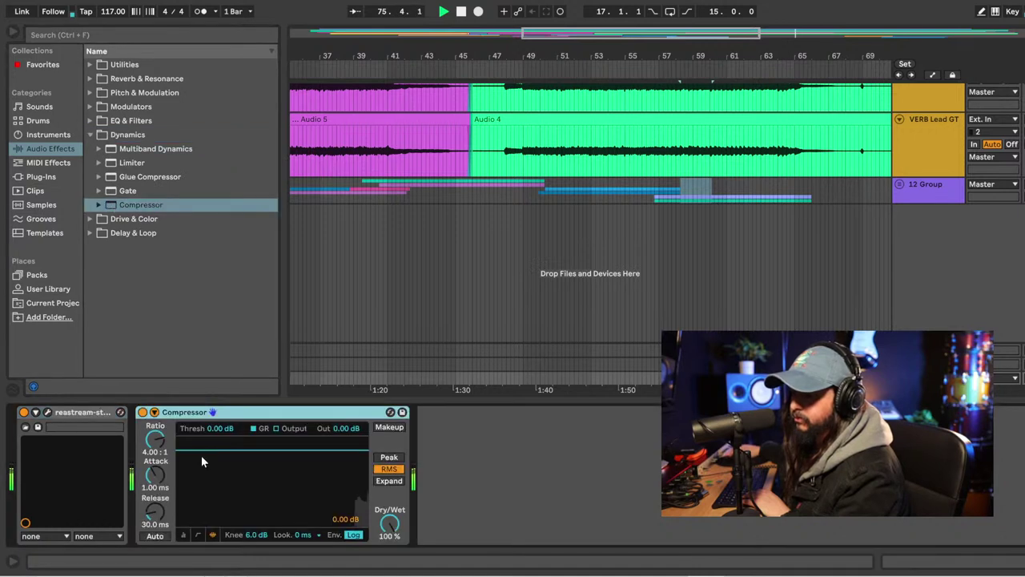
pyautogui.click(183, 535)
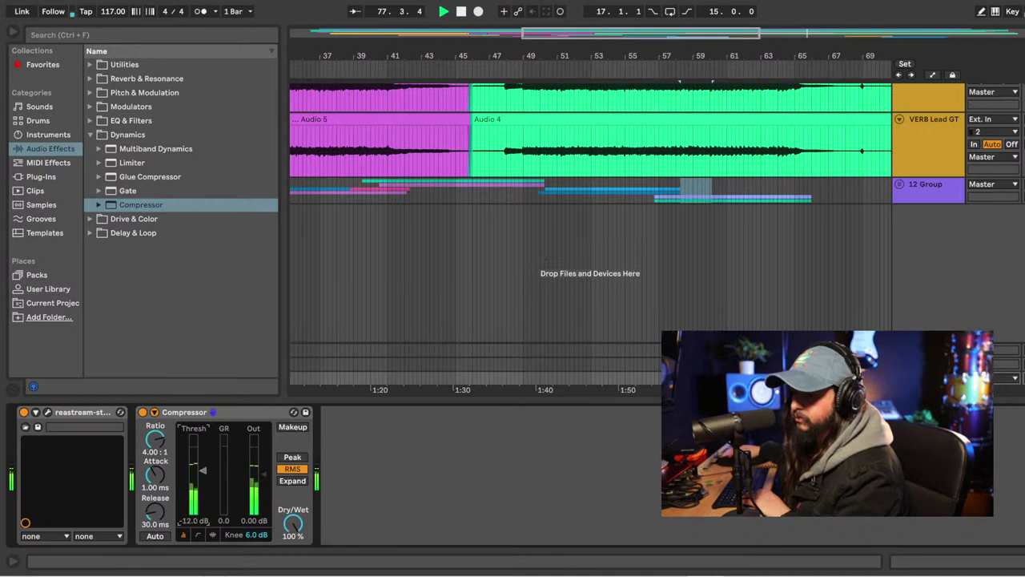
pyautogui.click(89, 136)
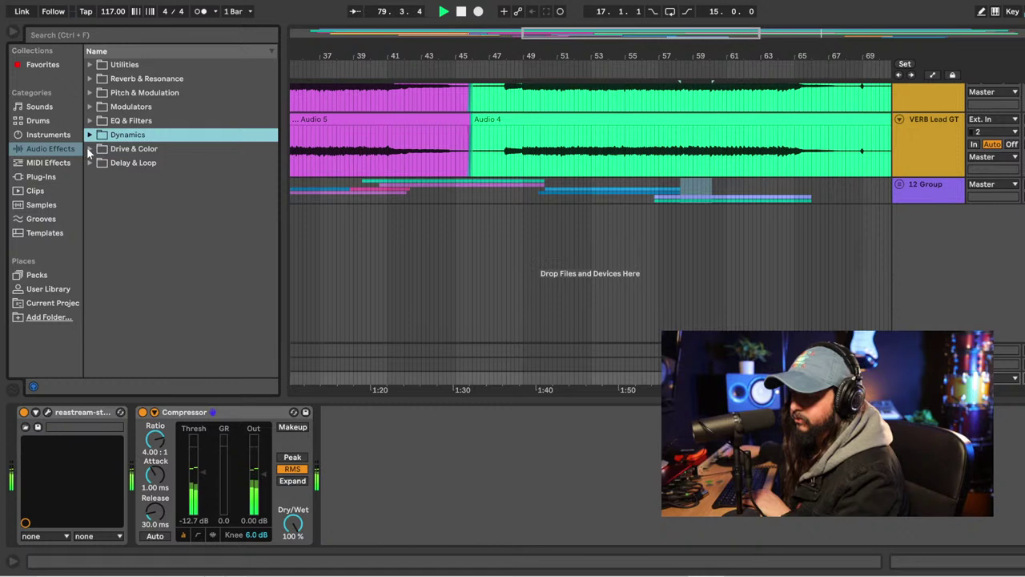
pyautogui.click(90, 148)
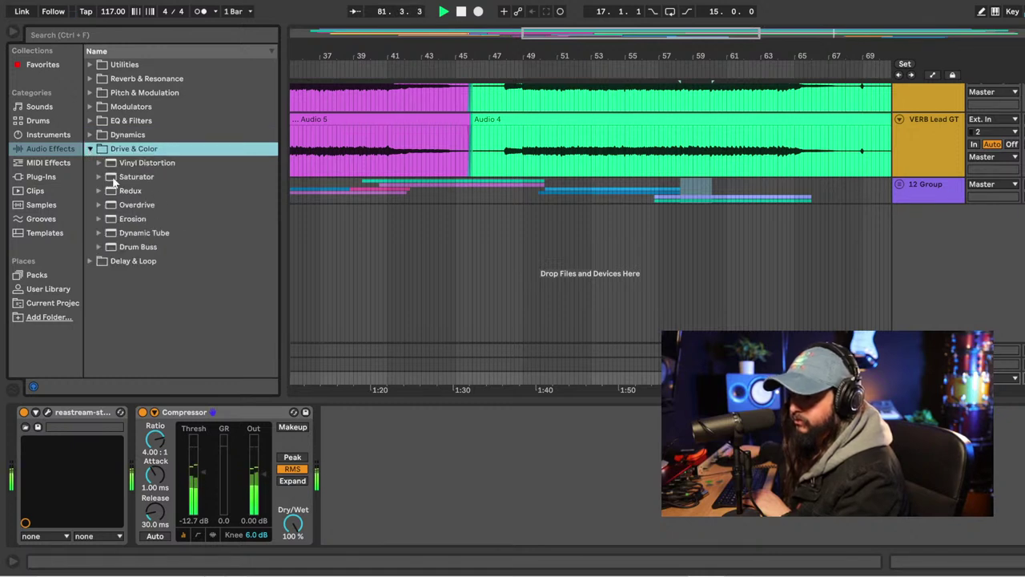
pyautogui.click(114, 178)
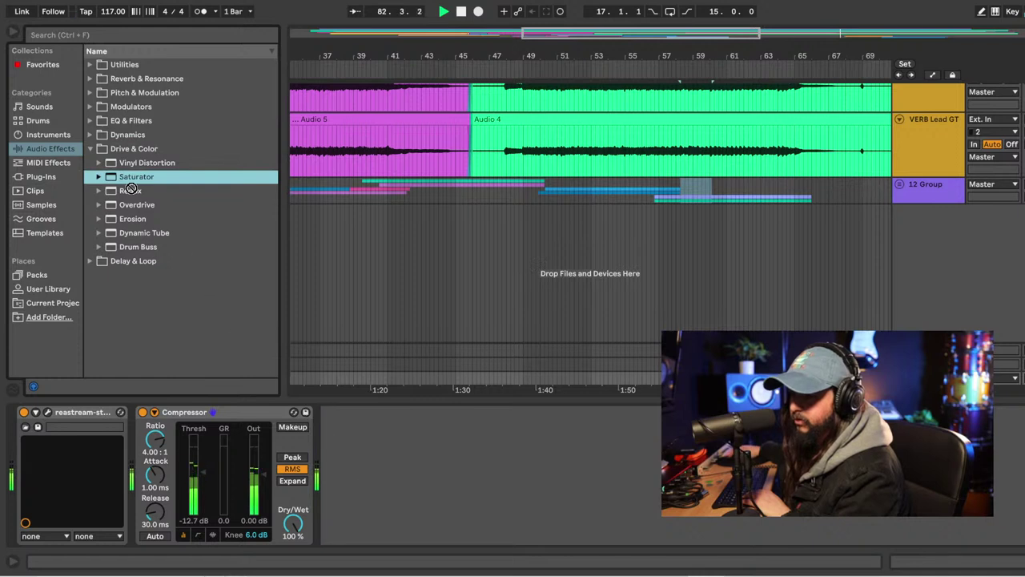
pyautogui.click(92, 150)
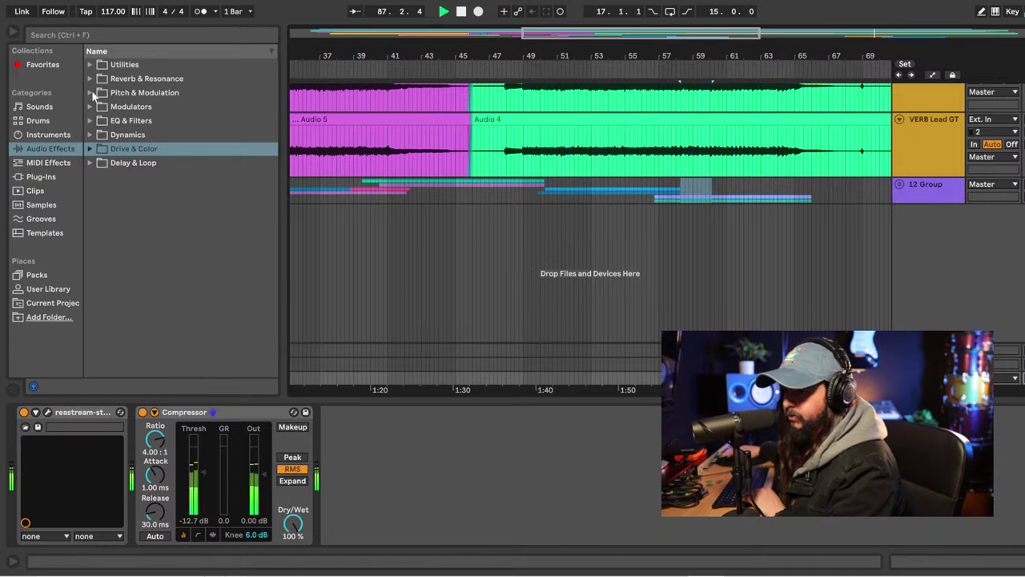
# Add the Master Wide & Warm rack from the Mixing & Mastering presets after the Compressor.
pyautogui.click(90, 65)
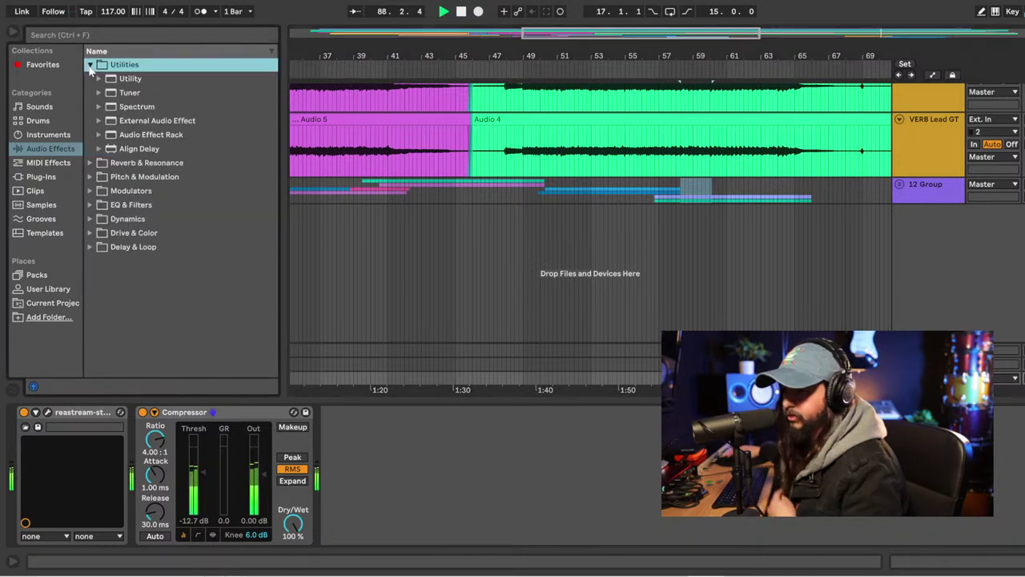
pyautogui.click(100, 134)
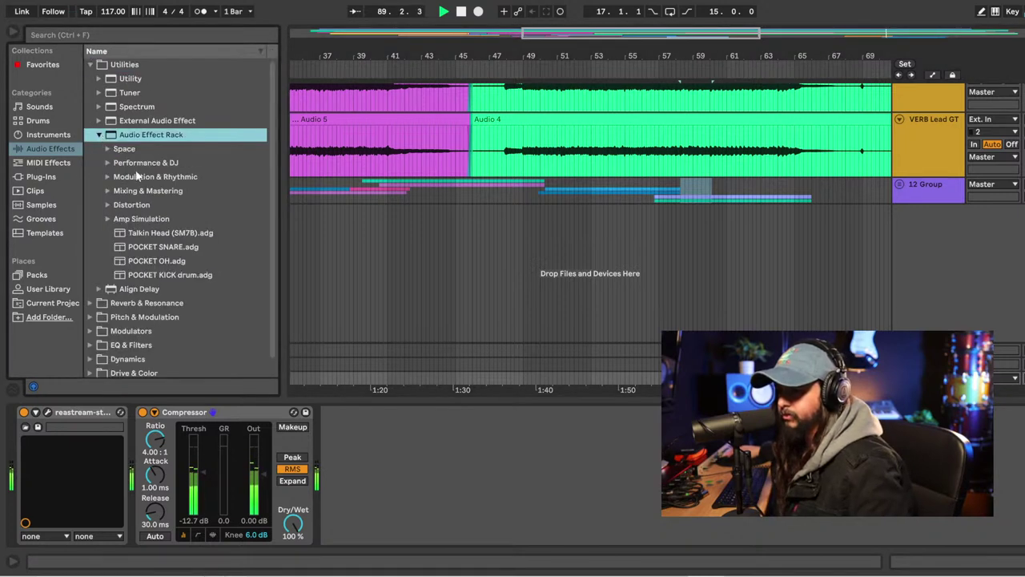
pyautogui.click(107, 191)
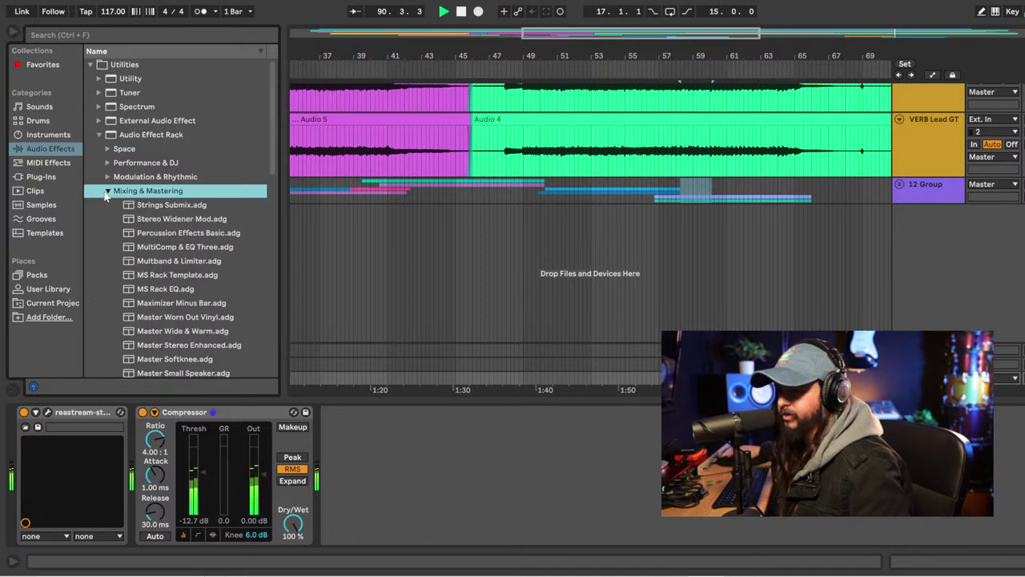
pyautogui.click(134, 336)
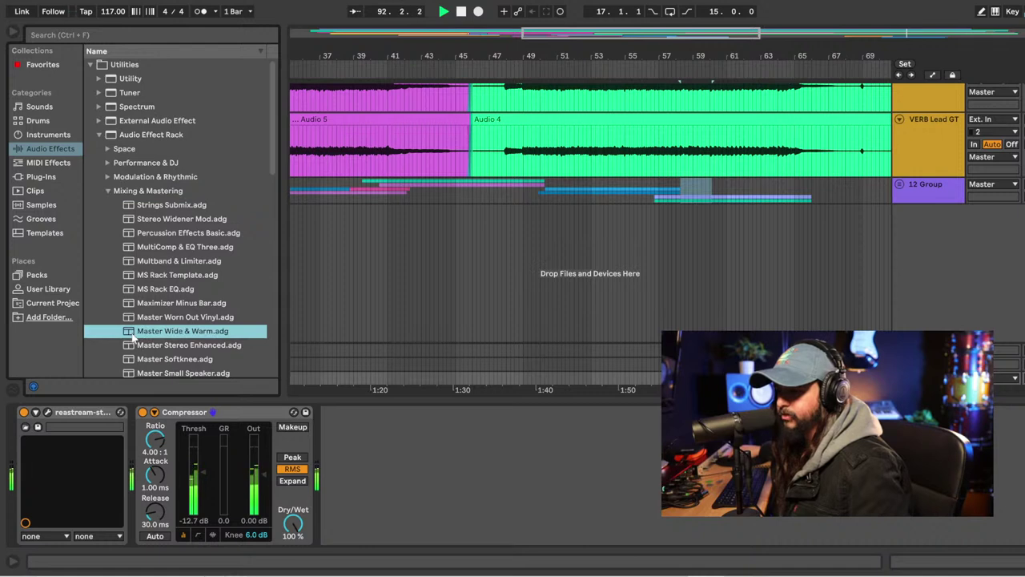
pyautogui.moveTo(370, 454); pyautogui.dragTo(373, 457)
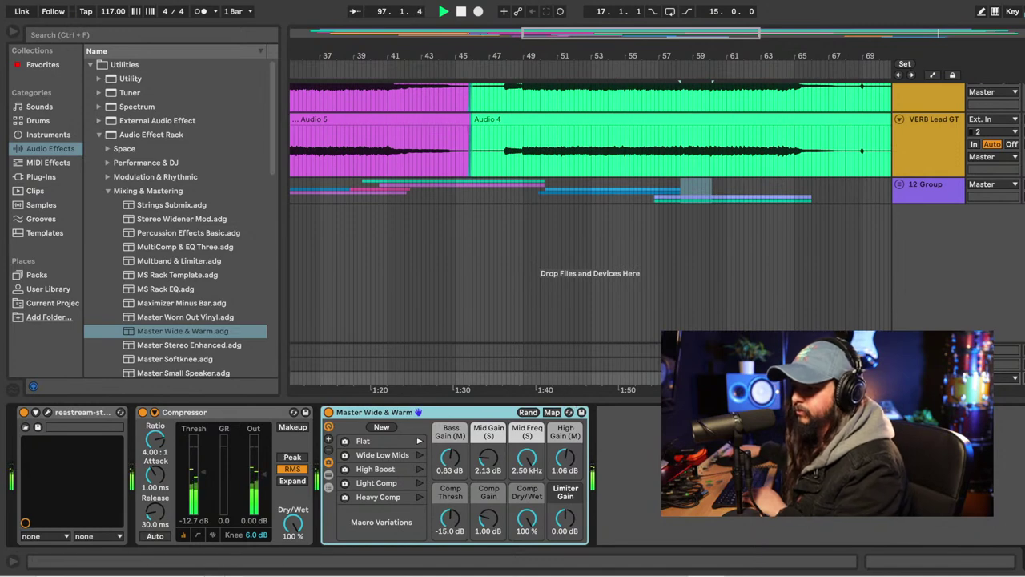
# Hide the device view and the browser, and show the full length of the arrangement.
pyautogui.hotkey('ctrl', 'alt', 'l')
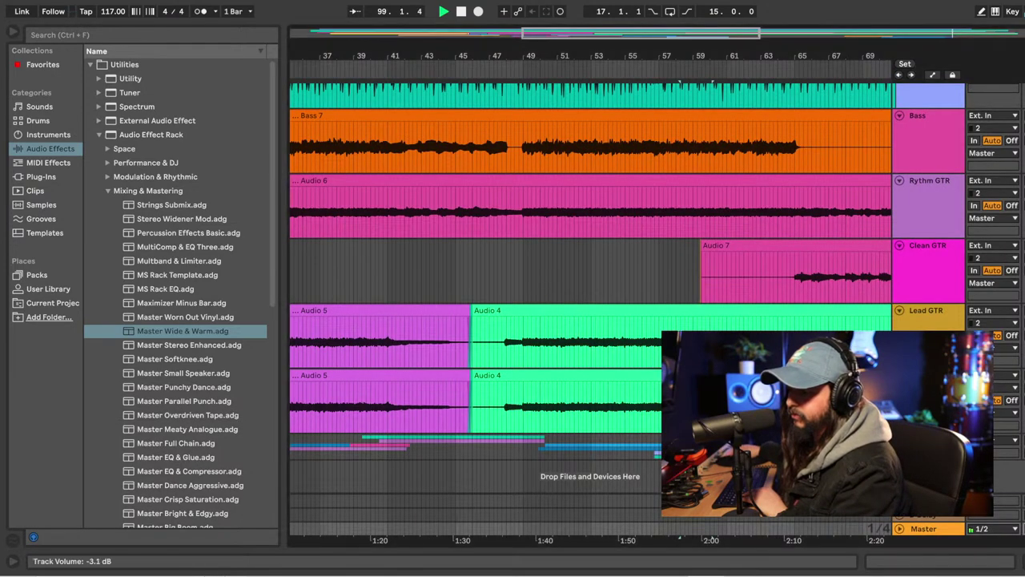
pyautogui.click(12, 32)
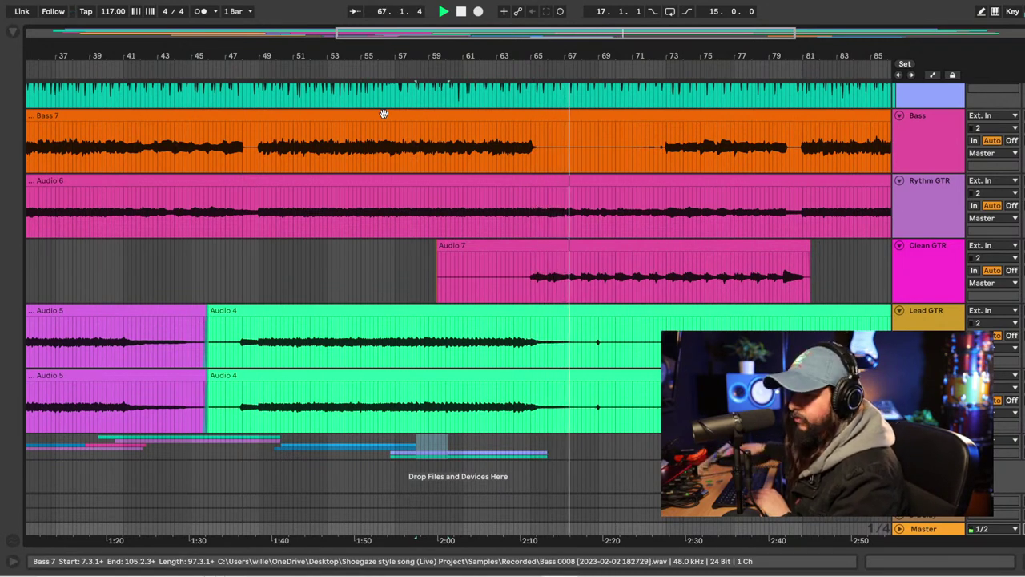
pyautogui.moveTo(448, 35); pyautogui.dragTo(450, 121)
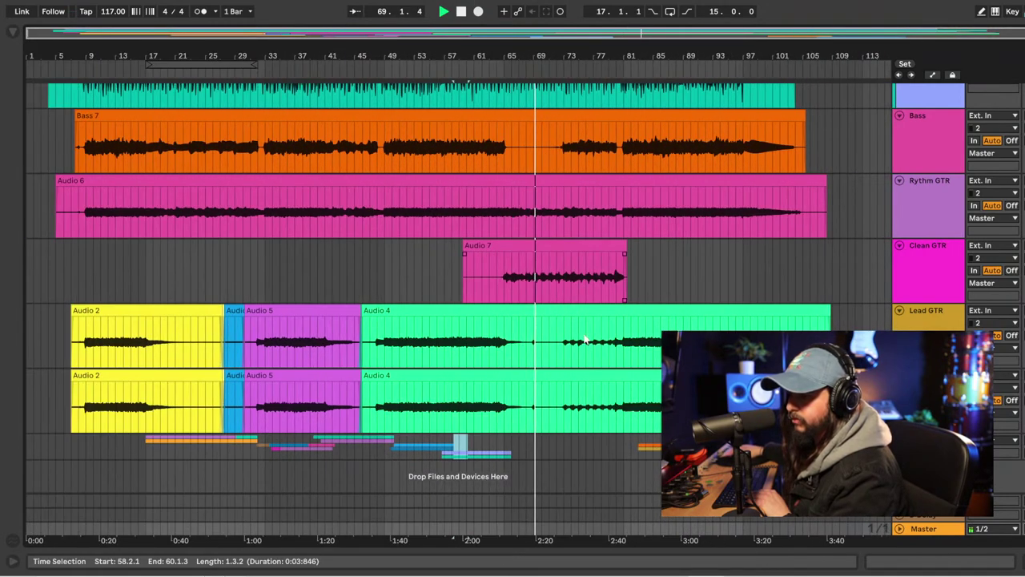
# Stop playback, select the Rythm GTR track, and start playback again.
pyautogui.press('space')
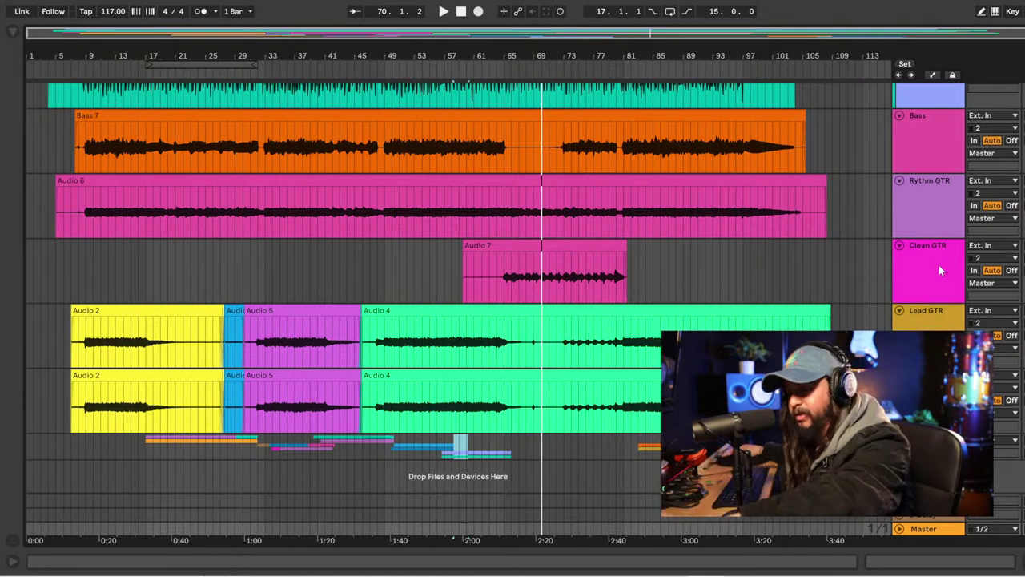
pyautogui.click(921, 221)
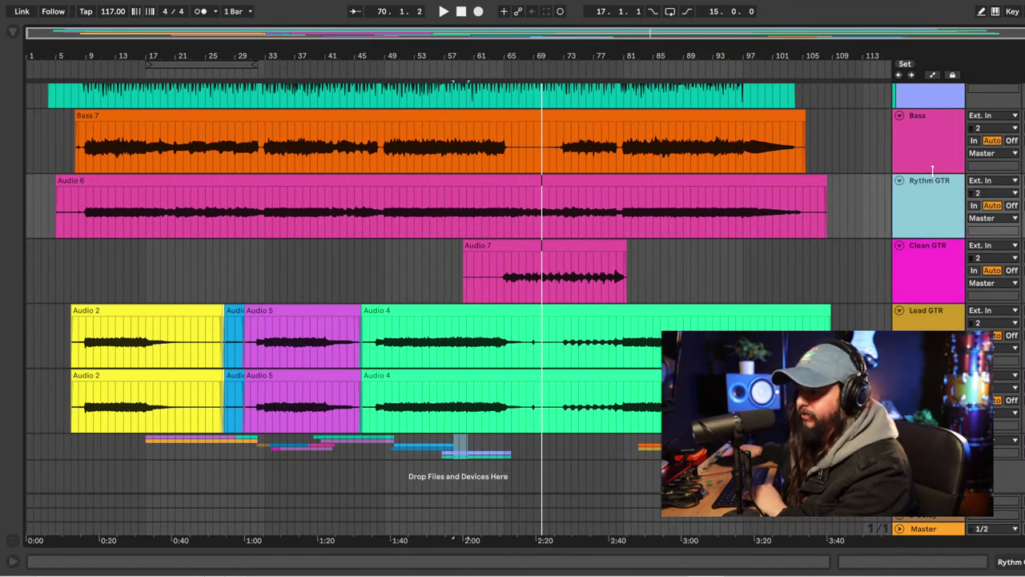
pyautogui.press('space')
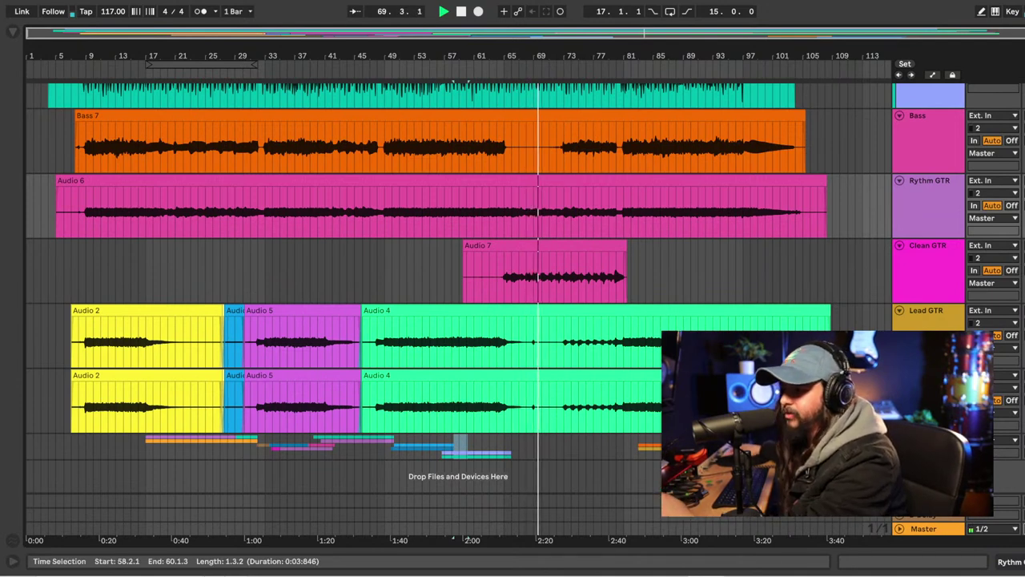
# Listen to the song while reviewing the drum tracks, and place the insert marker at 112.1.1 on the Kick track.
pyautogui.scroll(5, 457, 304)
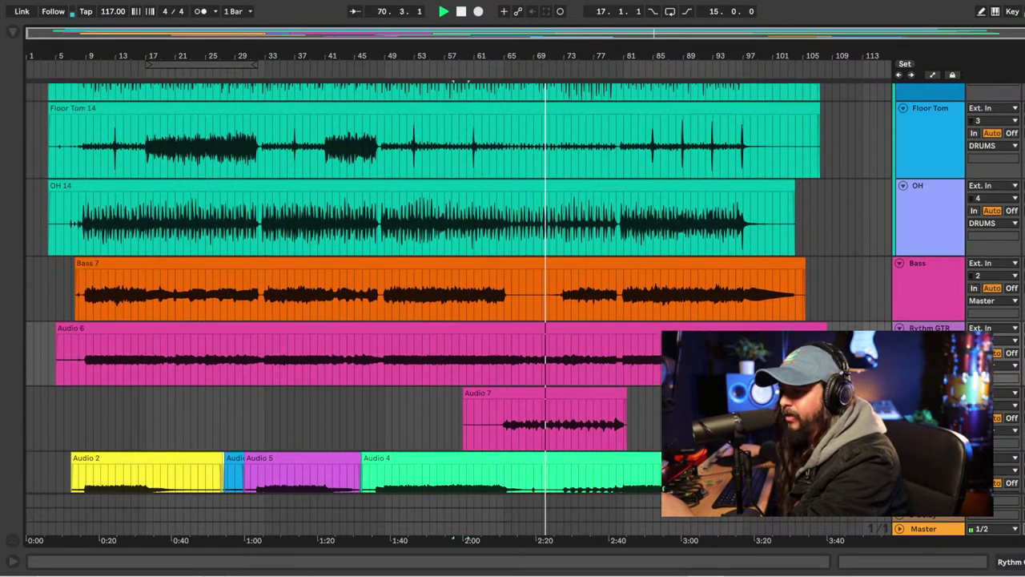
pyautogui.scroll(2, 456, 305)
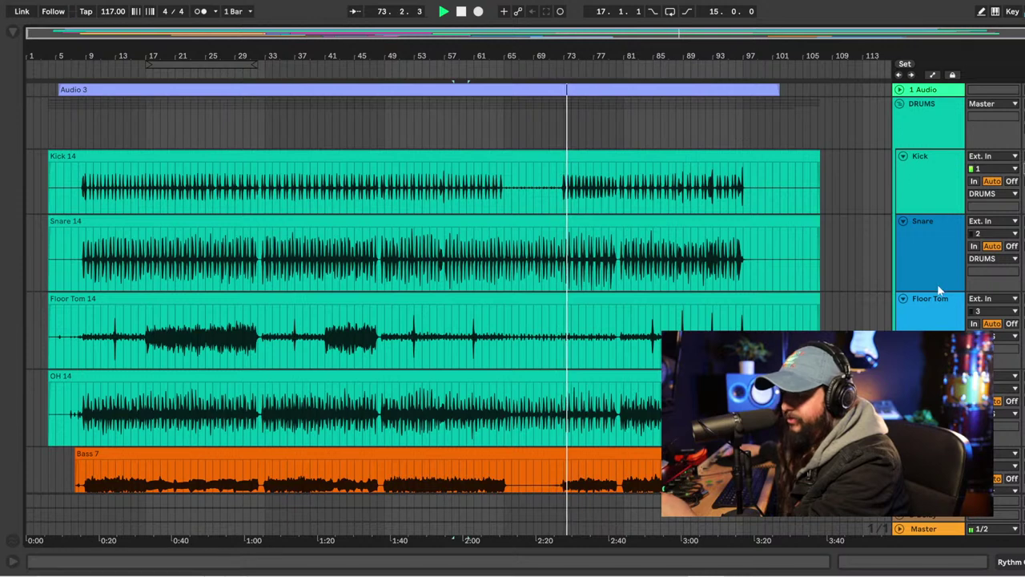
pyautogui.scroll(-2, 952, 316)
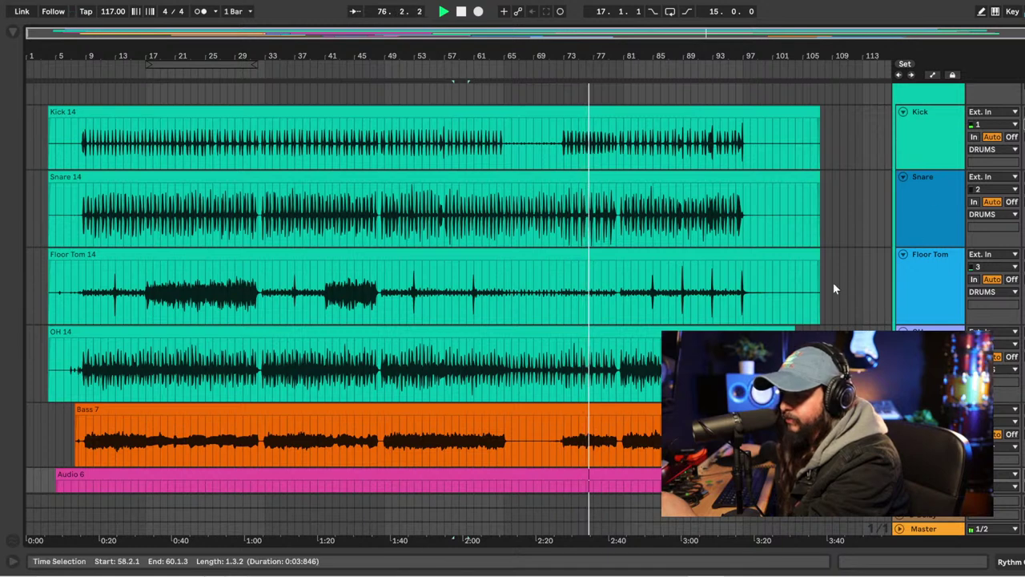
pyautogui.click(854, 159)
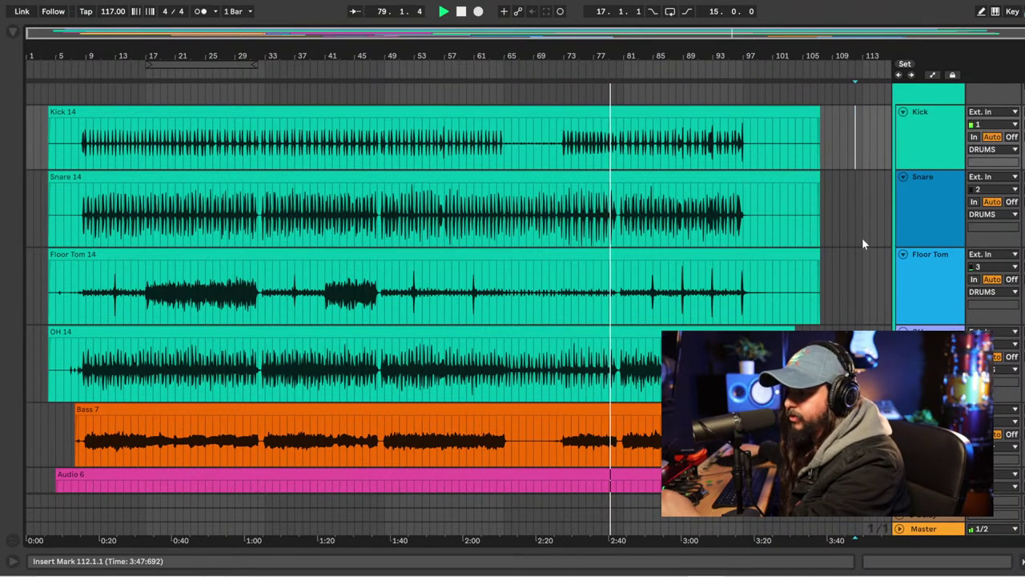
# Listen through the bass and guitar tracks, and select the short range at the end of the Audio 6 clip on the Rythm GTR track.
pyautogui.scroll(-1, 859, 245)
pyautogui.scroll(-3, 858, 248)
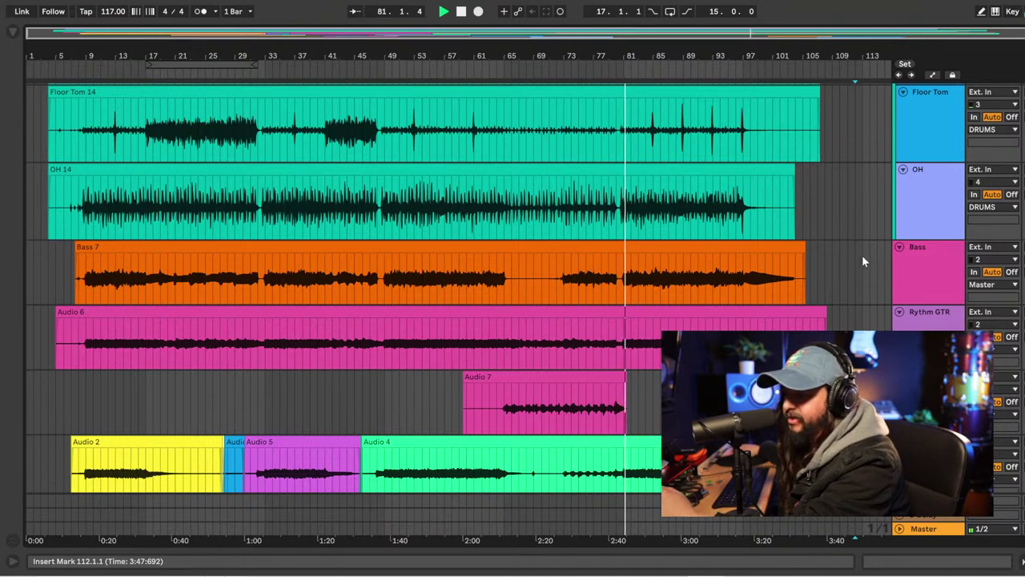
pyautogui.scroll(-1, 863, 261)
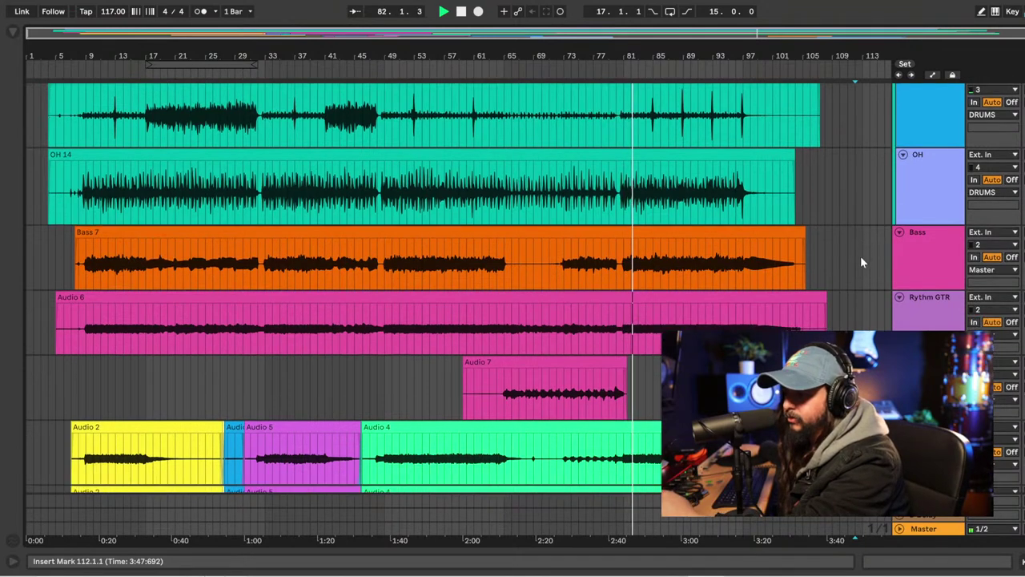
pyautogui.moveTo(864, 280); pyautogui.dragTo(827, 327)
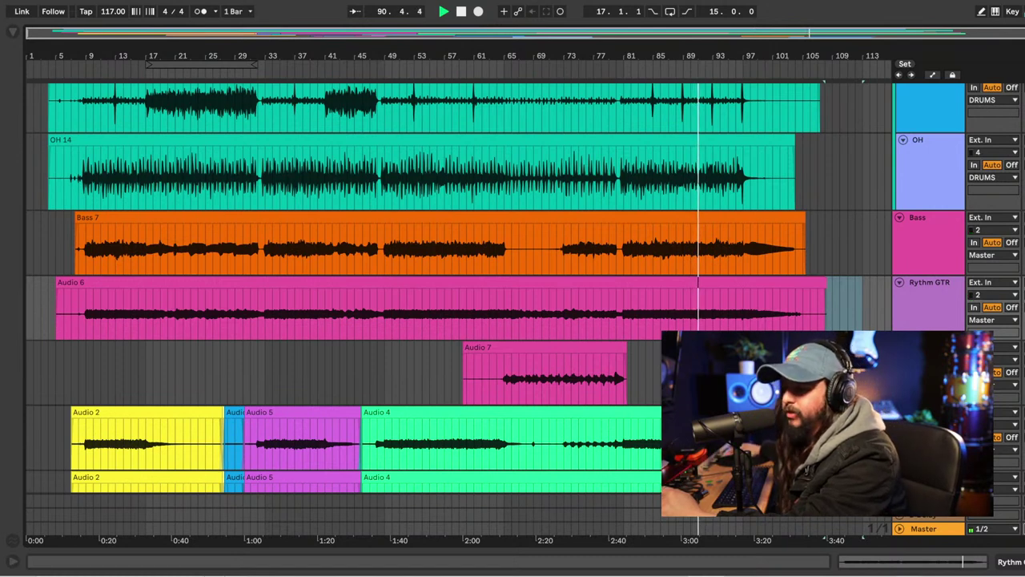
pyautogui.moveTo(835, 290); pyautogui.dragTo(841, 292)
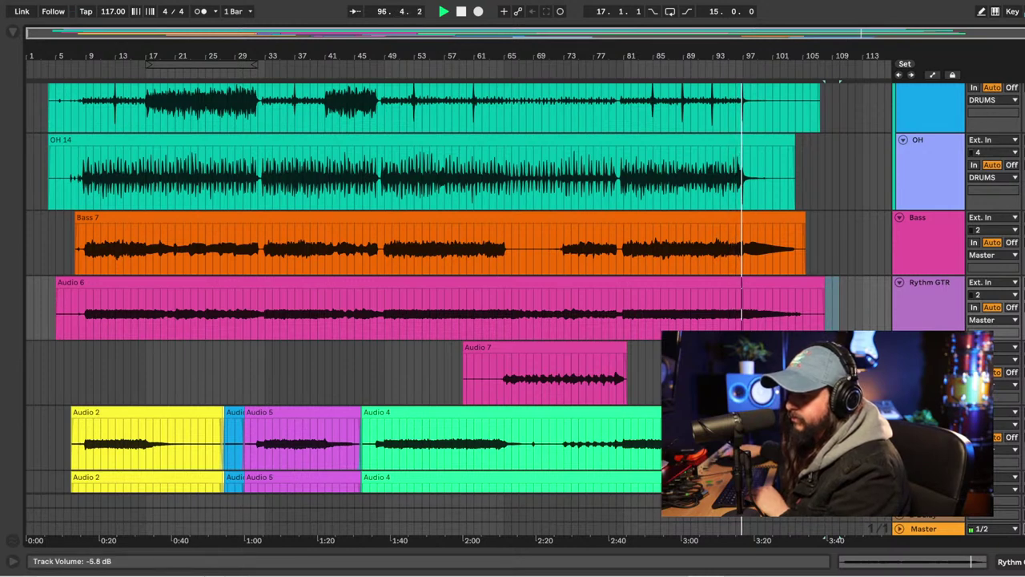
# Stop playback, save the Live Set, and place the insert marker at 31.1.1 on the Clean GTR track.
pyautogui.scroll(-3, 919, 316)
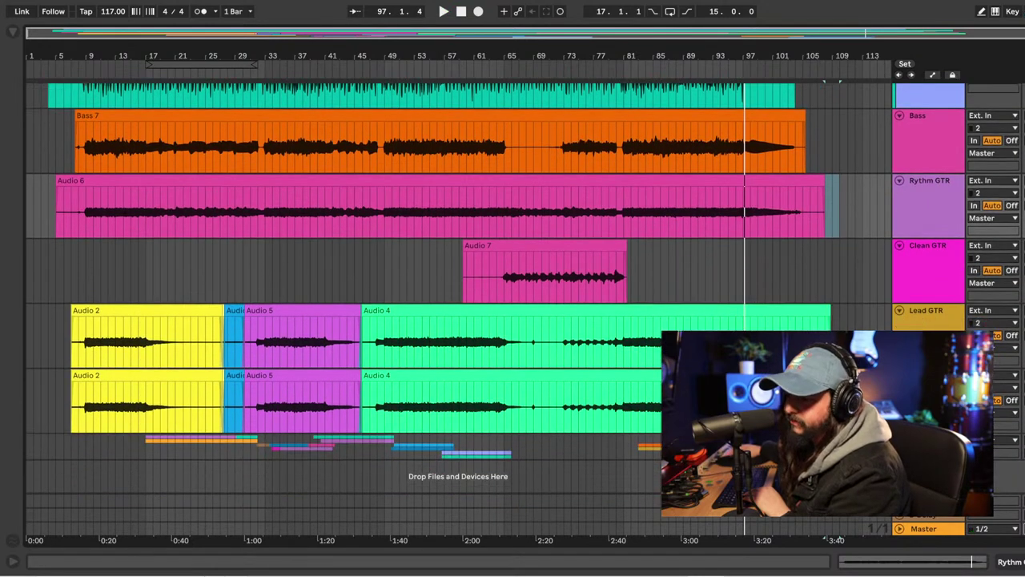
pyautogui.hotkey('ctrl', 's')
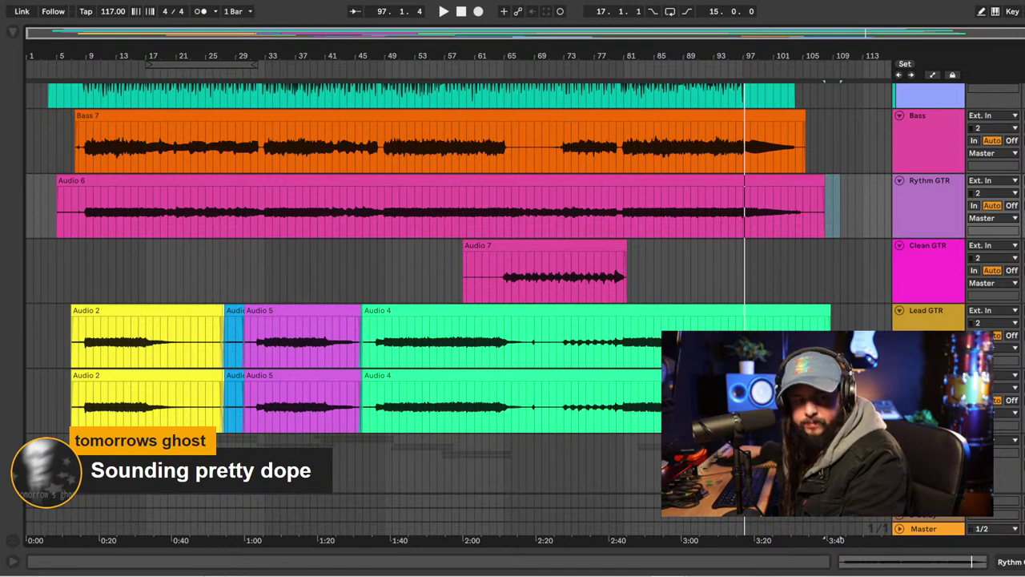
pyautogui.click(251, 277)
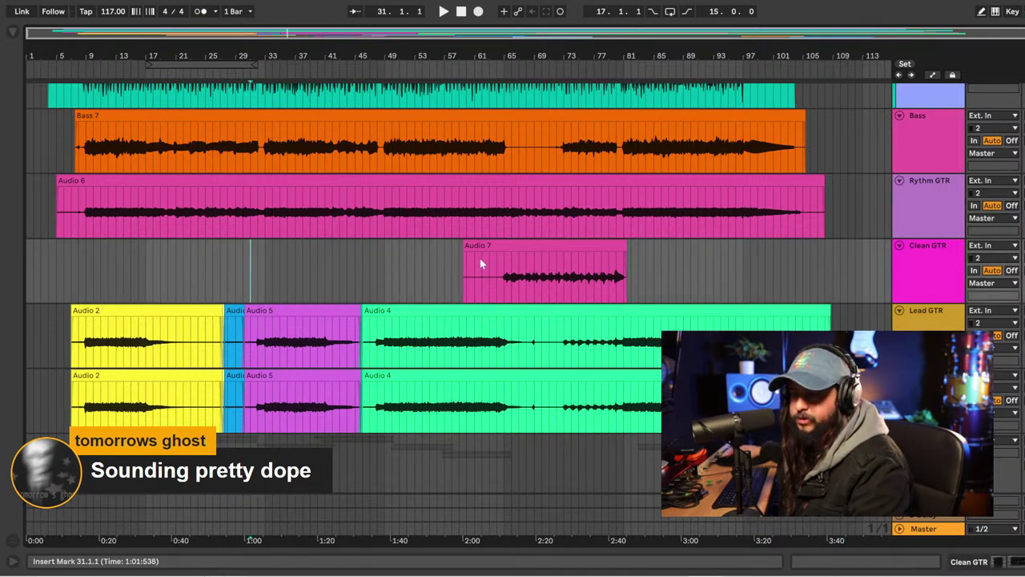